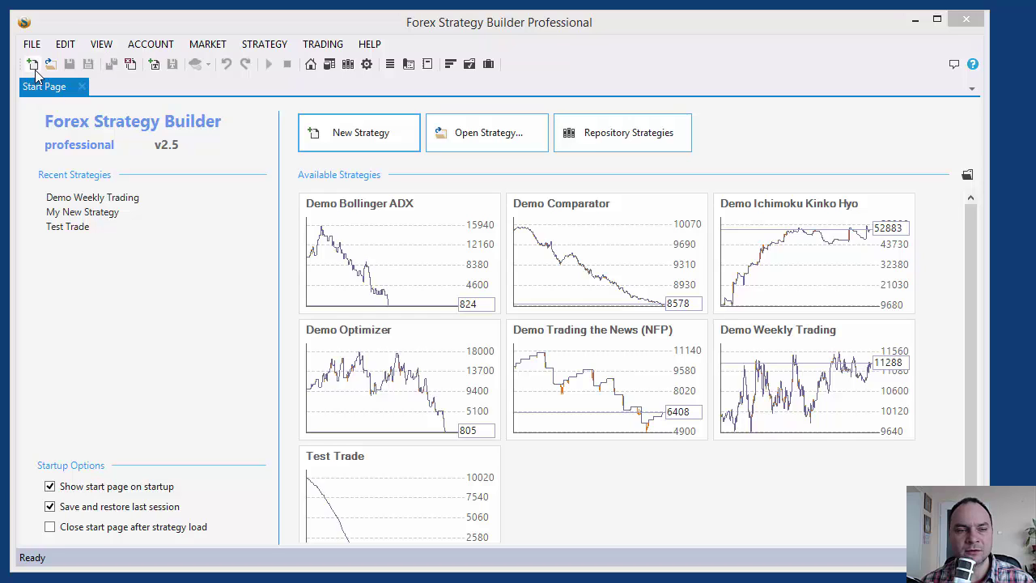
left_click(125, 84)
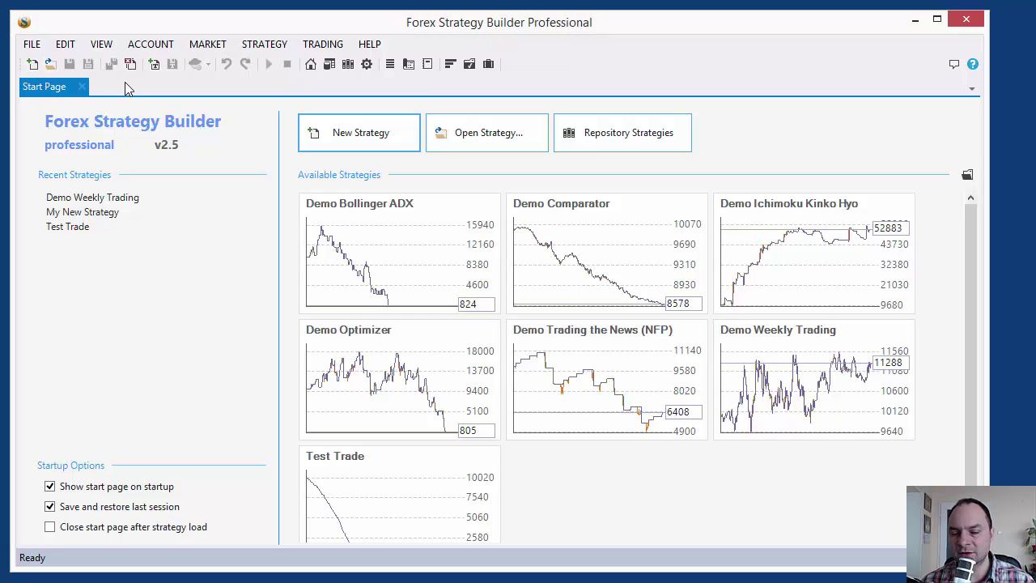
left_click(33, 64)
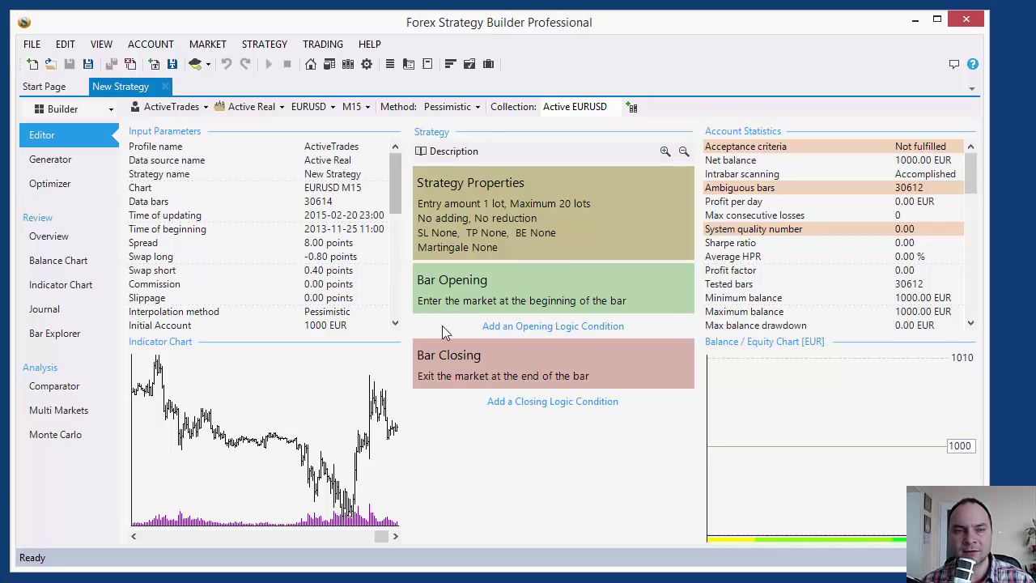
left_click(165, 87)
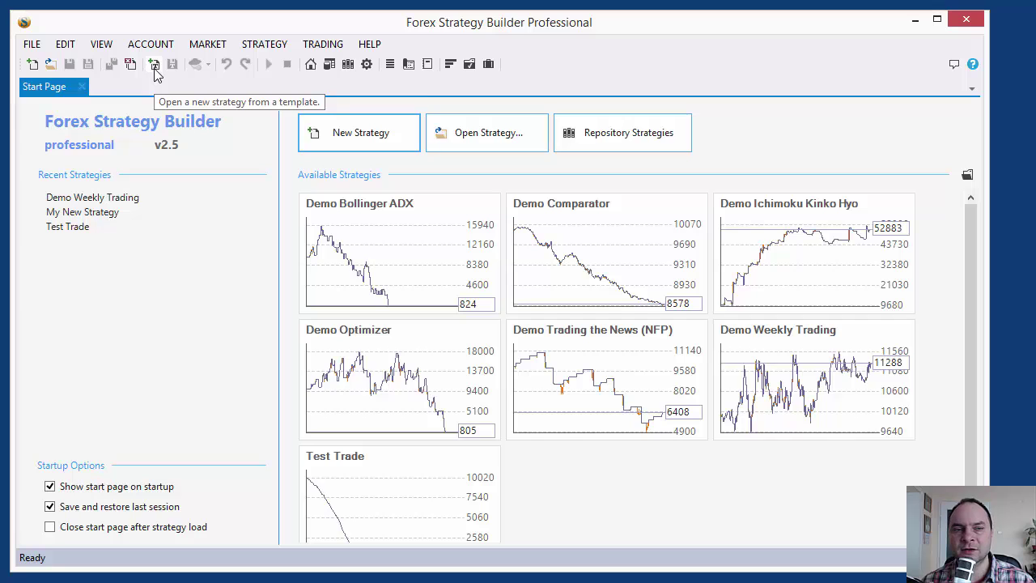
Open a new strategy from the template and view its Strategy Properties
left_click(156, 72)
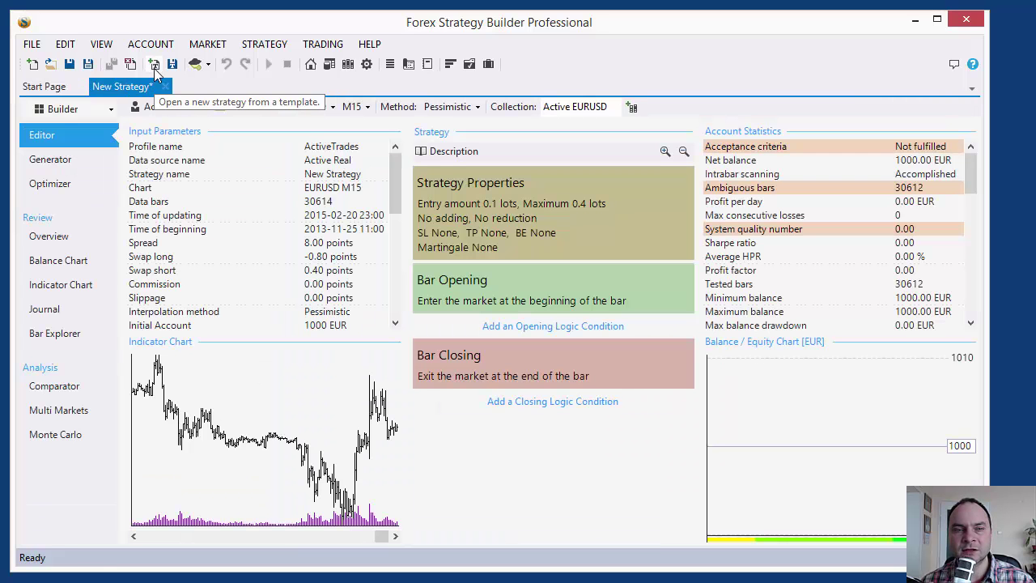
left_click(521, 231)
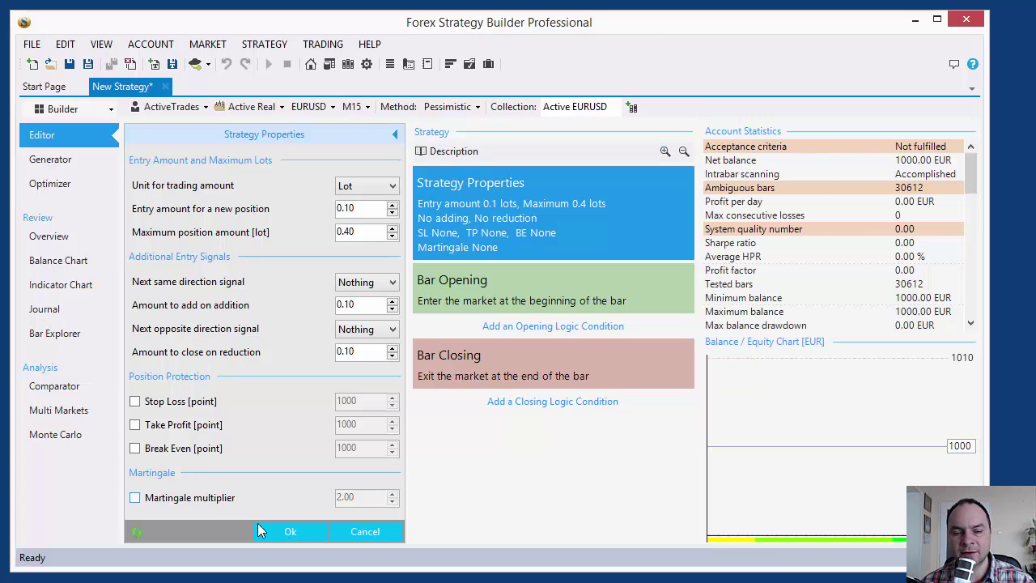
left_click(395, 134)
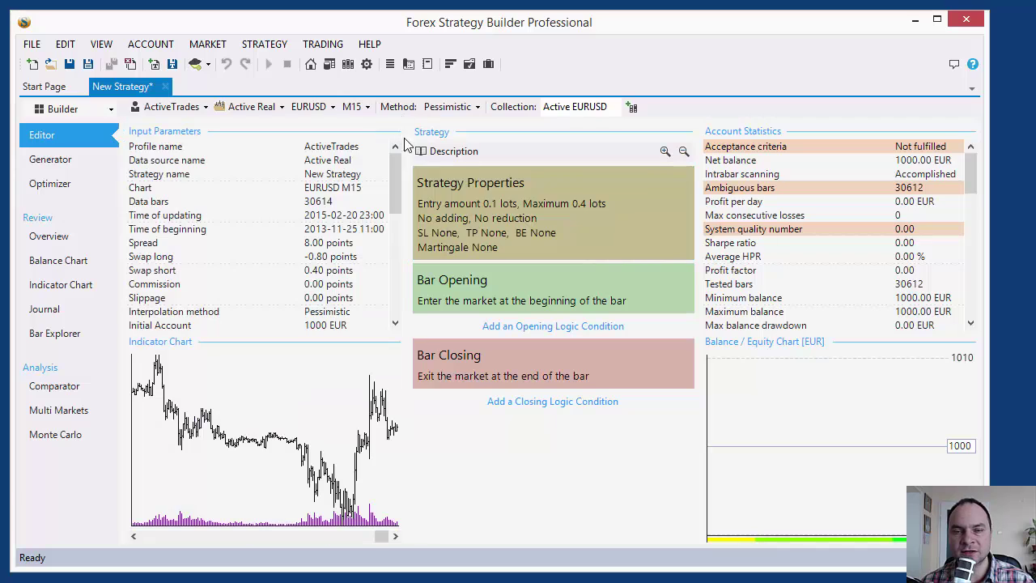
Review the Generator's Common options, its Generator Settings and the template's Strategy Properties block
left_click(72, 168)
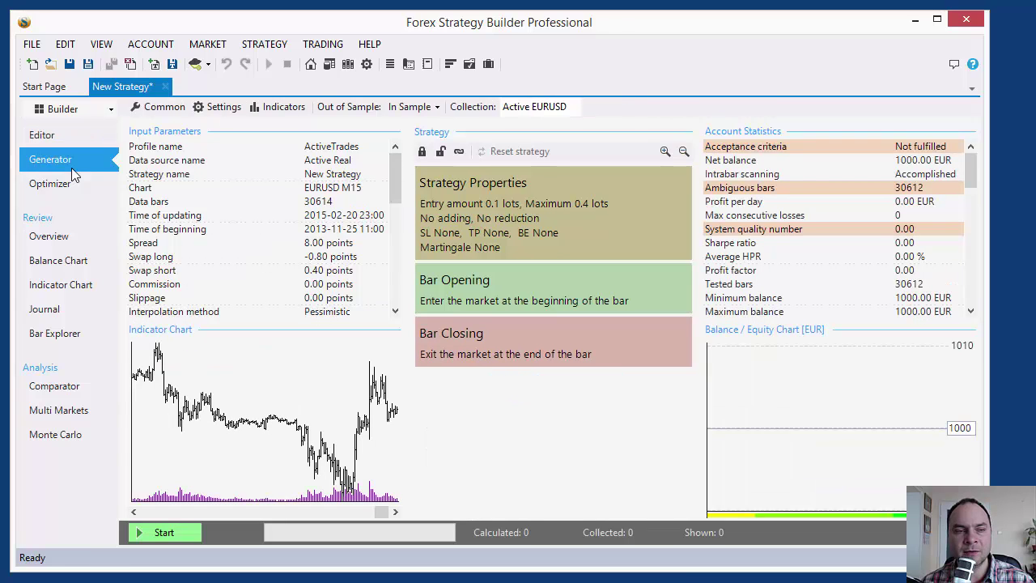
left_click(150, 107)
left_click(395, 135)
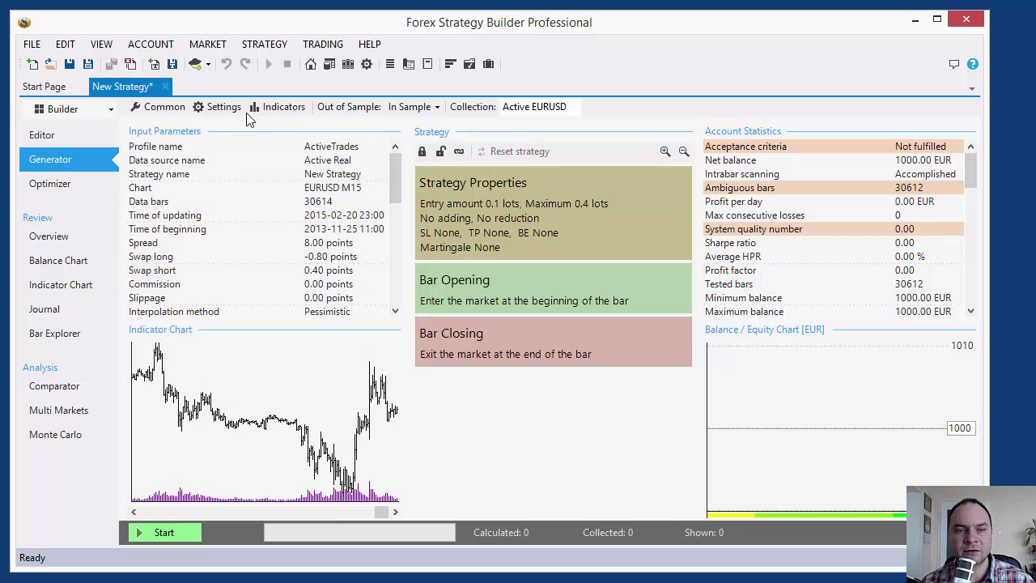
left_click(215, 107)
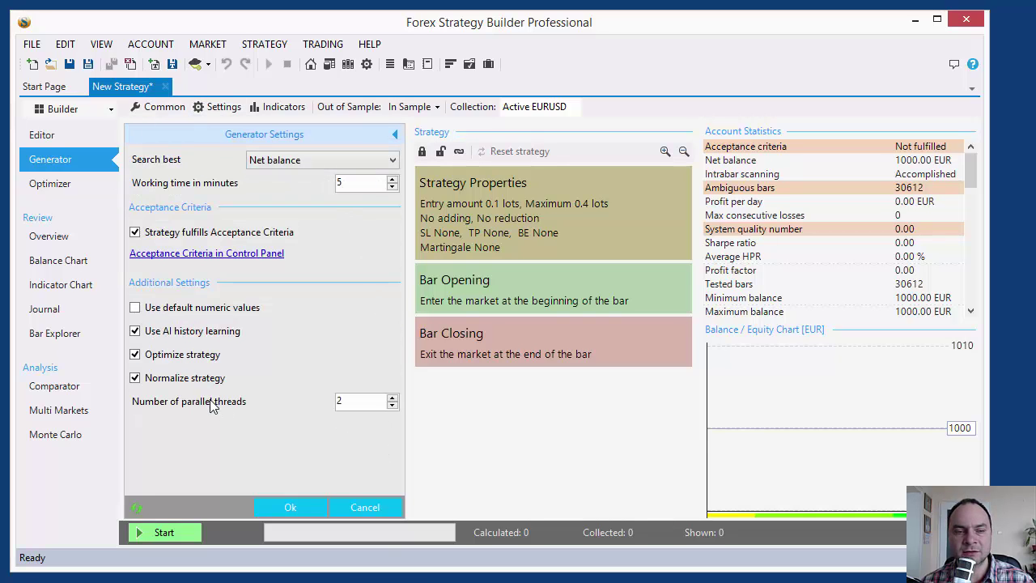
left_click(395, 136)
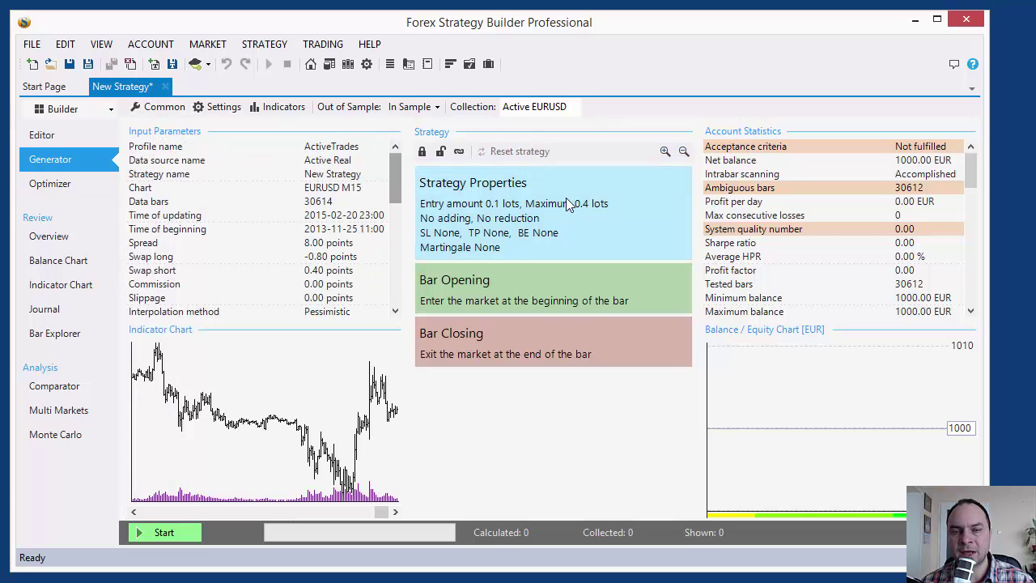
mouse_move(517, 198)
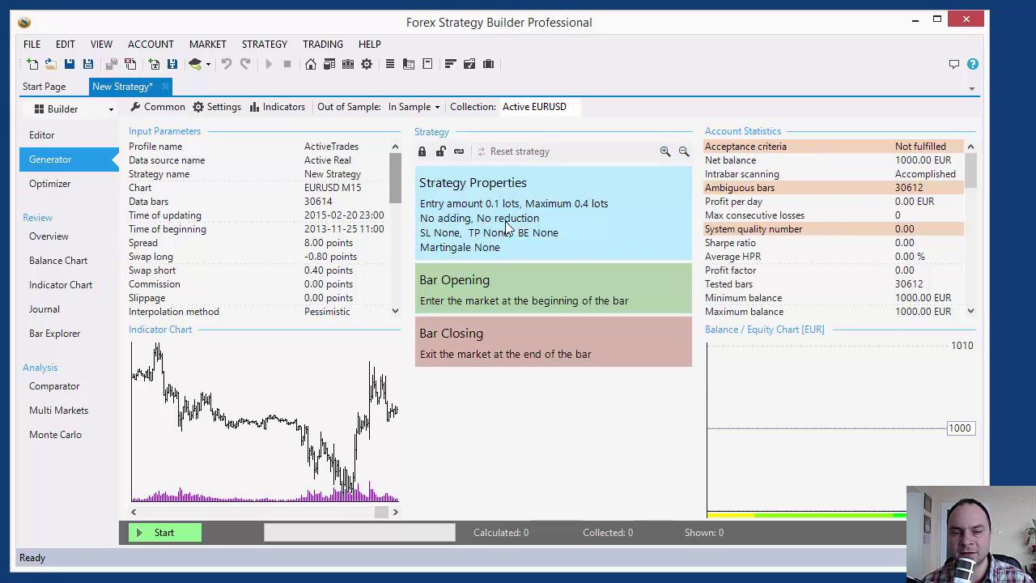
Examine the trading unit, new-position entry amount and maximum position amount in the Editor's Strategy Properties
left_click(51, 141)
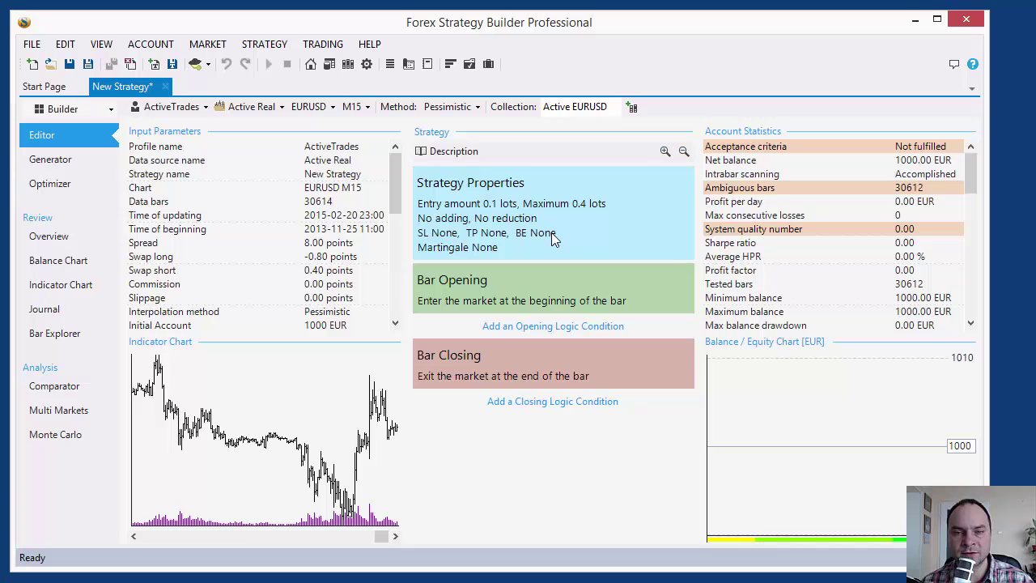
left_click(527, 224)
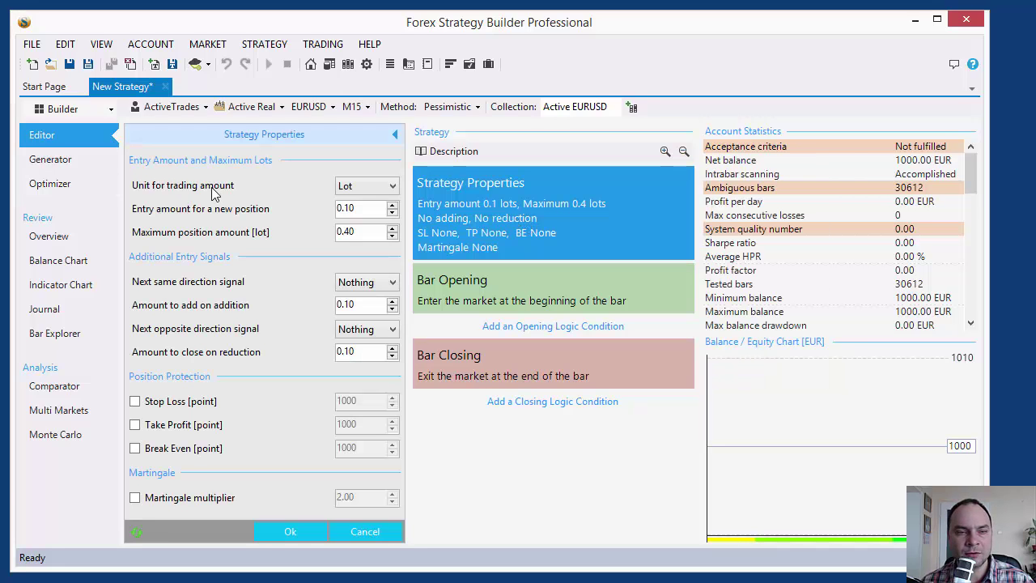
left_click(359, 186)
left_click(358, 186)
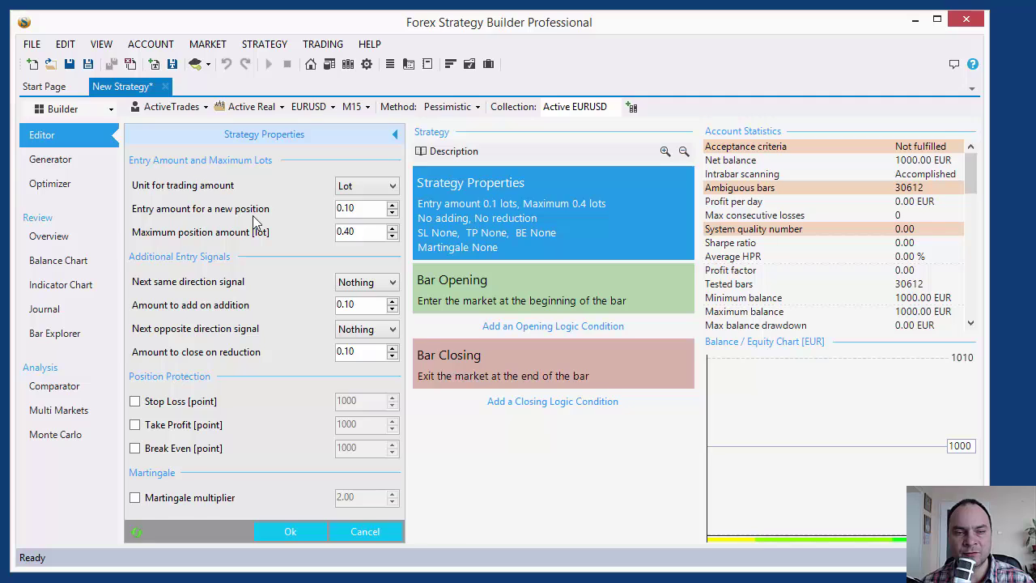
left_click_drag(344, 210, 349, 210)
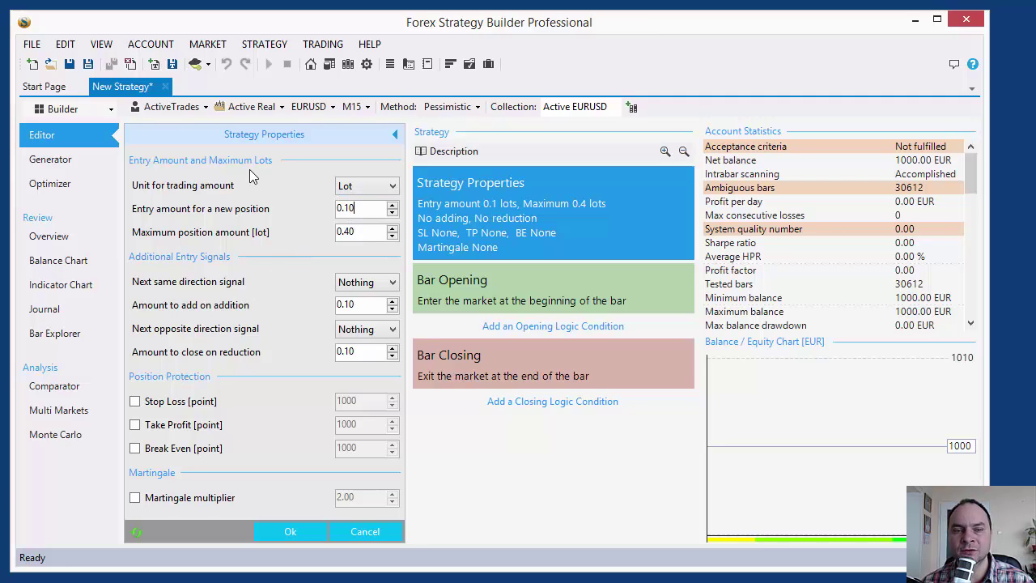
left_click_drag(344, 232, 349, 233)
left_click(362, 232)
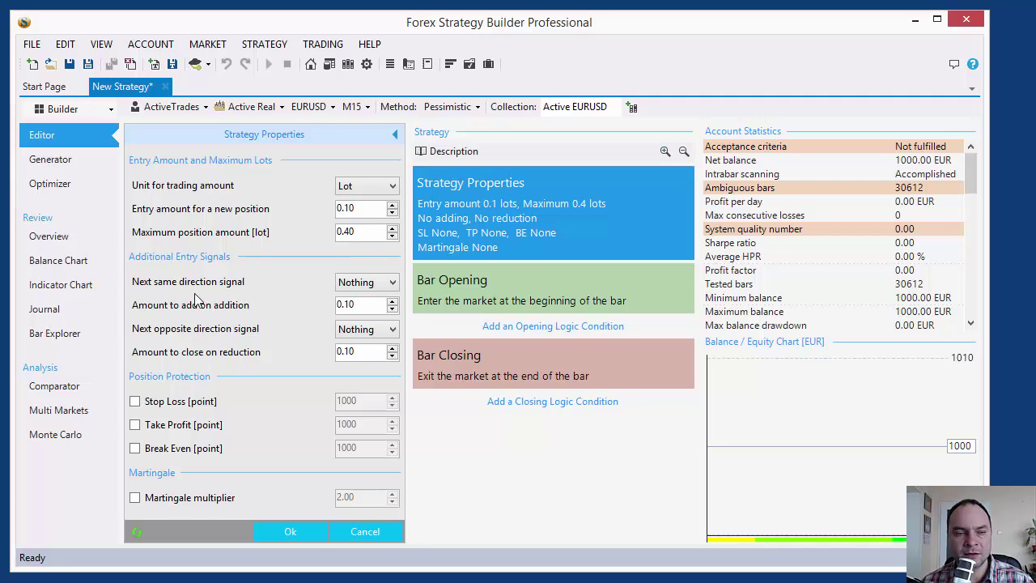
Keep the next same direction and next opposite direction signals set to Nothing and confirm the Strategy Properties
left_click(386, 289)
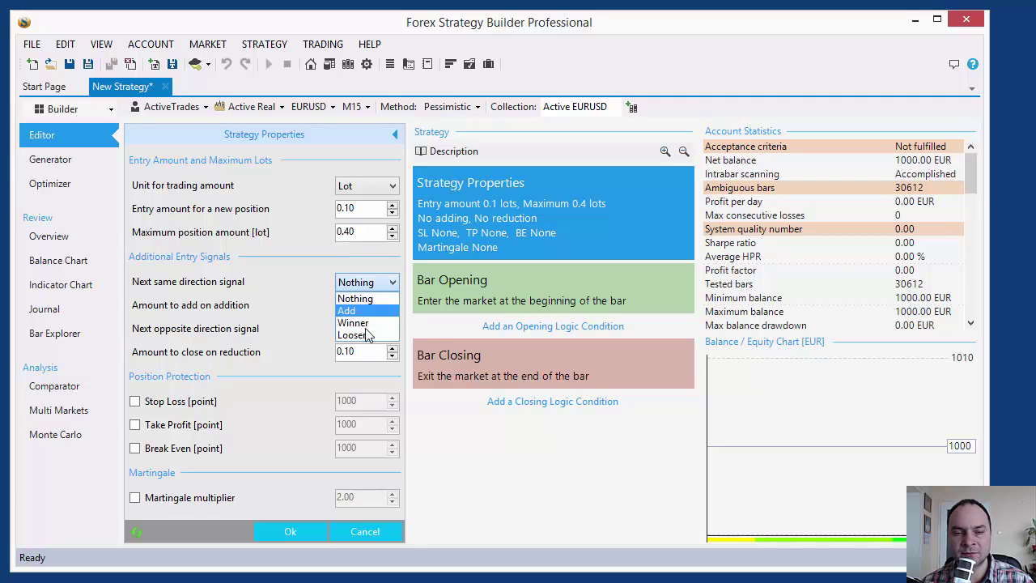
left_click(376, 296)
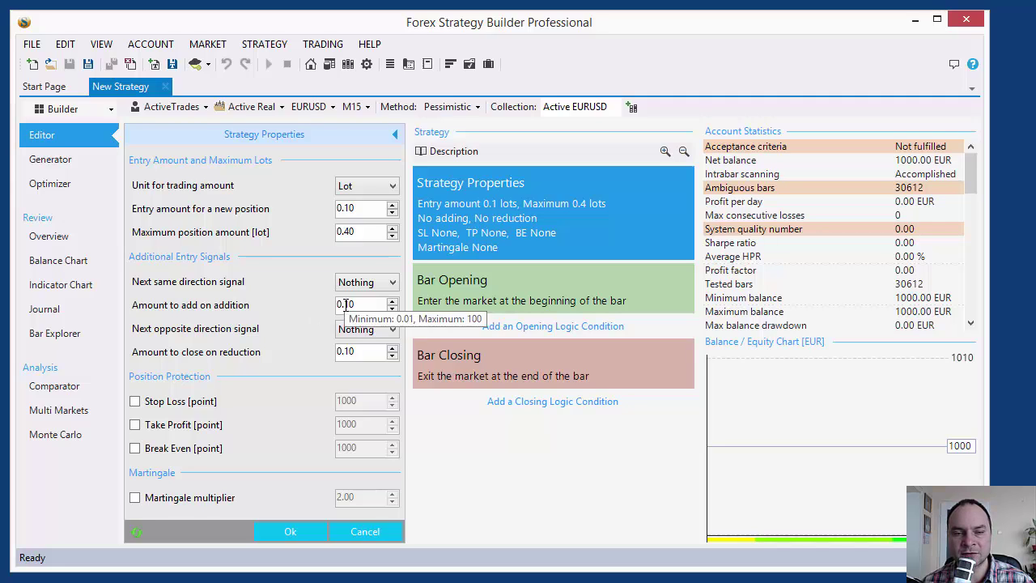
left_click_drag(343, 305, 348, 304)
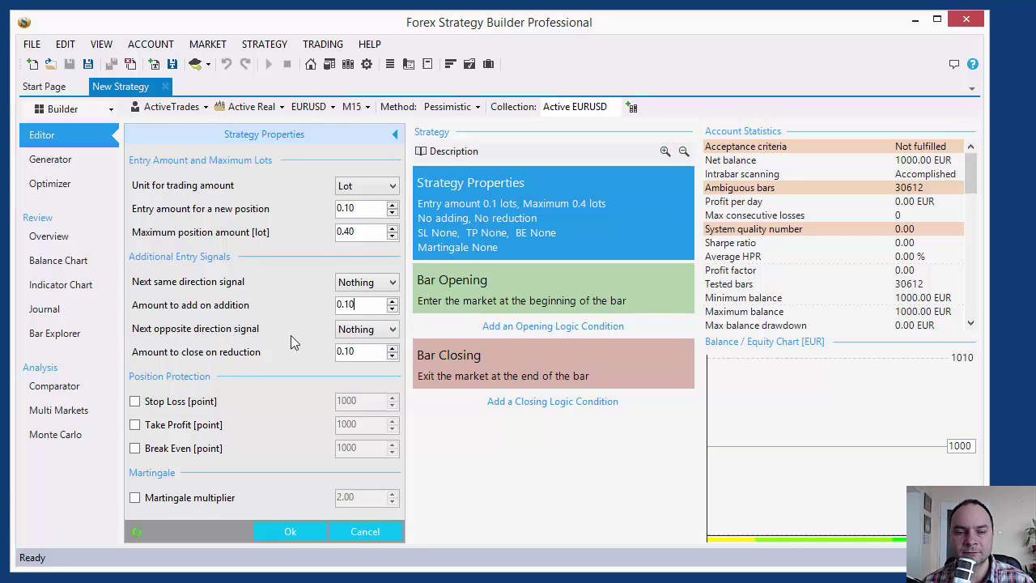
left_click(351, 331)
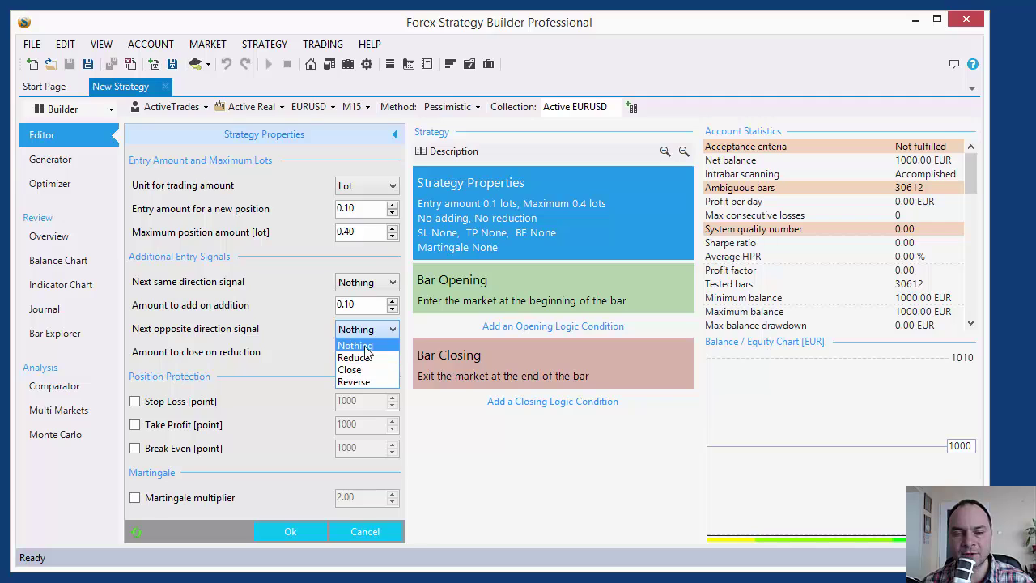
left_click(368, 347)
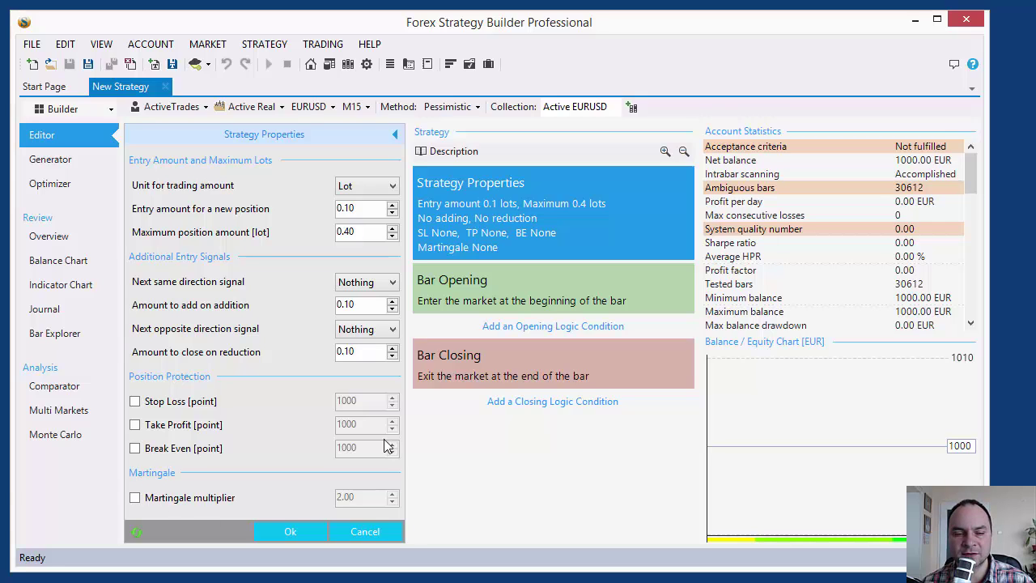
left_click(292, 531)
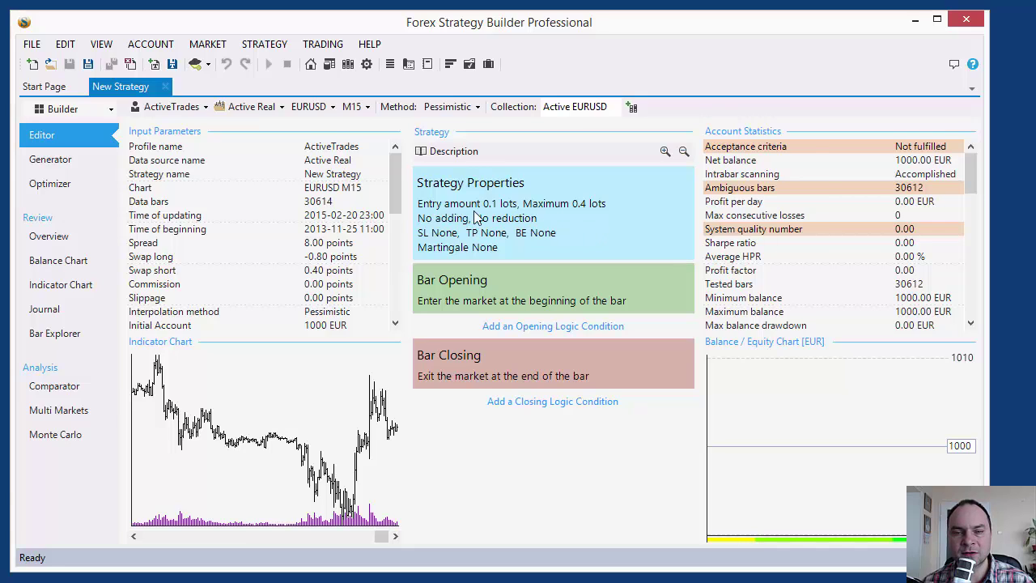
mouse_move(492, 214)
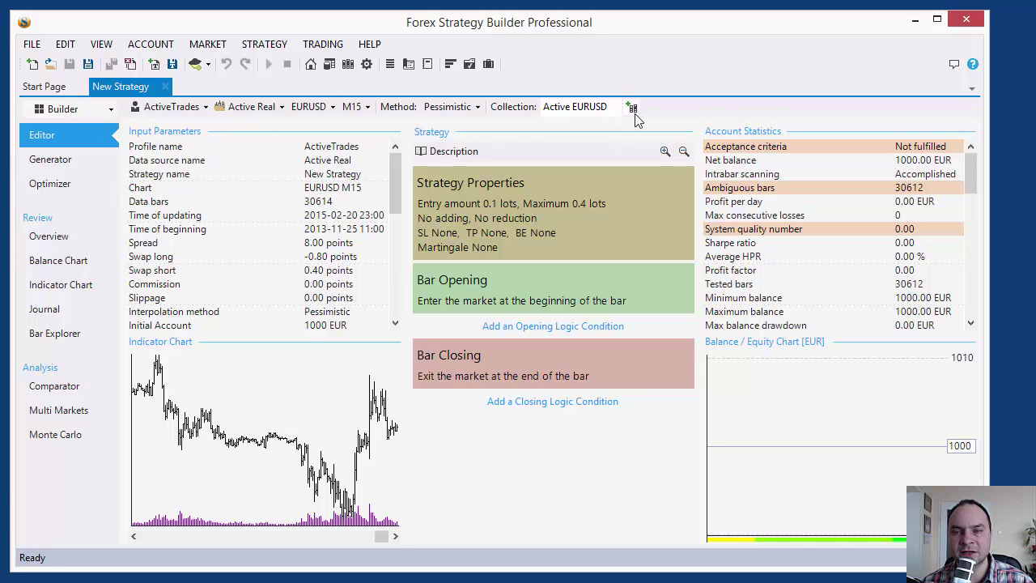
Extend the strategy's collection name in the Editor to Active EURUSD M15
left_click(57, 167)
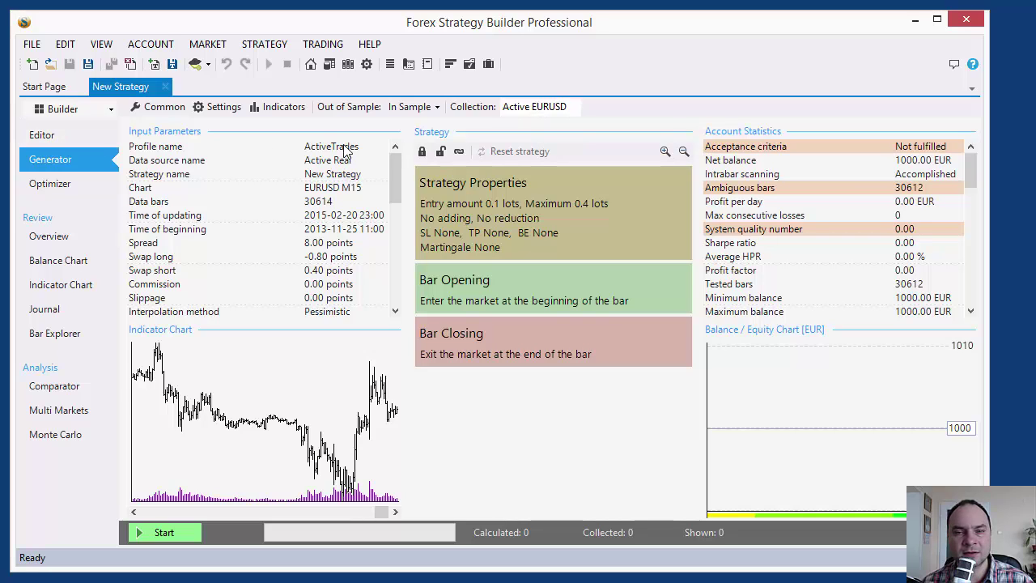
left_click(88, 143)
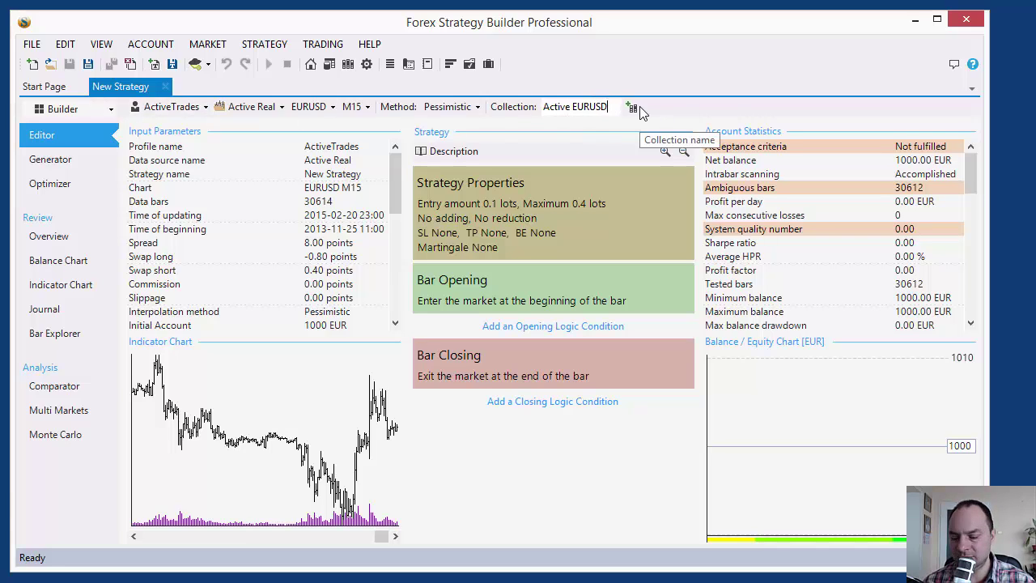
type("M15")
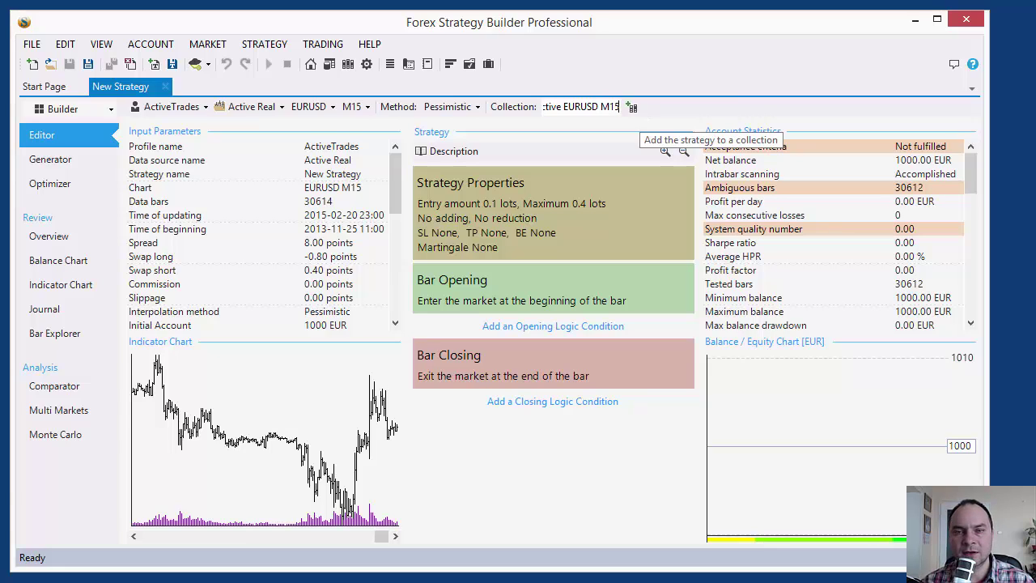
key("Left")
key("Left")
key("Left")
key("Left")
key("Left")
key("Left")
key("Left")
key("Left")
key("Left")
key("Left")
key("Left")
key("Left")
key("Left")
key("Left")
key("Left")
key("Left")
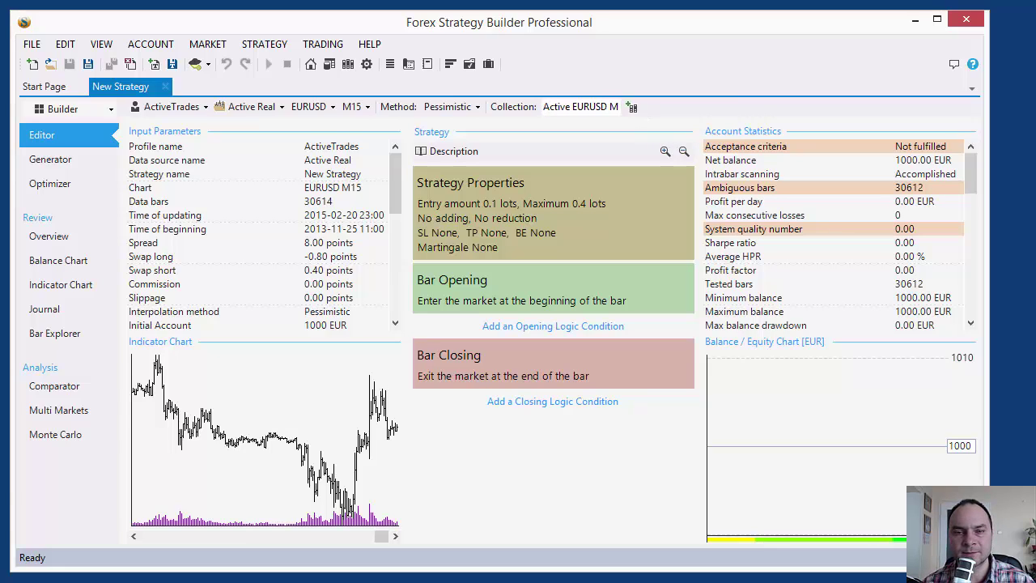
Examine the Generator's Common Options for additional entry signals, position protection and maximum slot counts
left_click(58, 161)
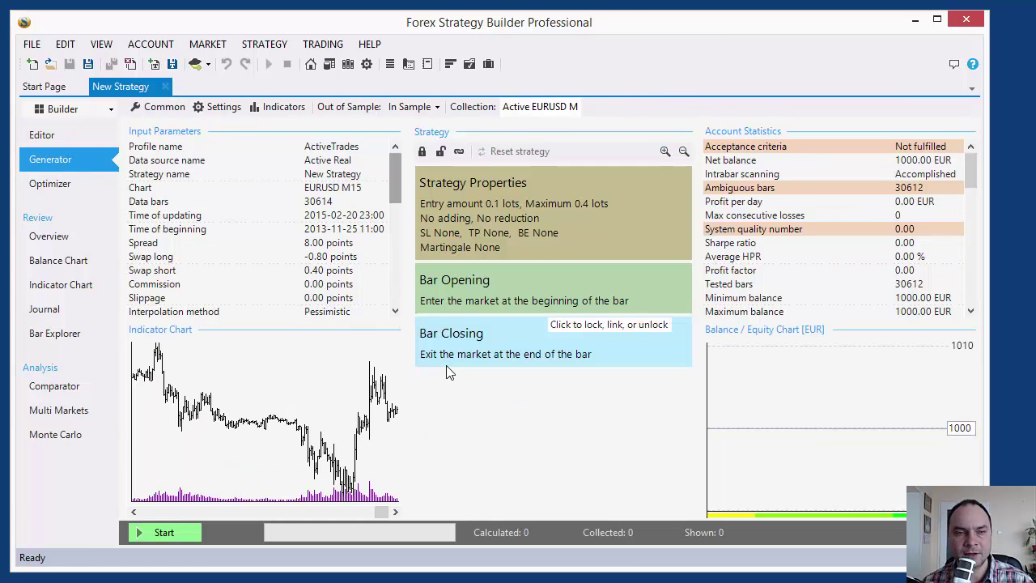
mouse_move(450, 372)
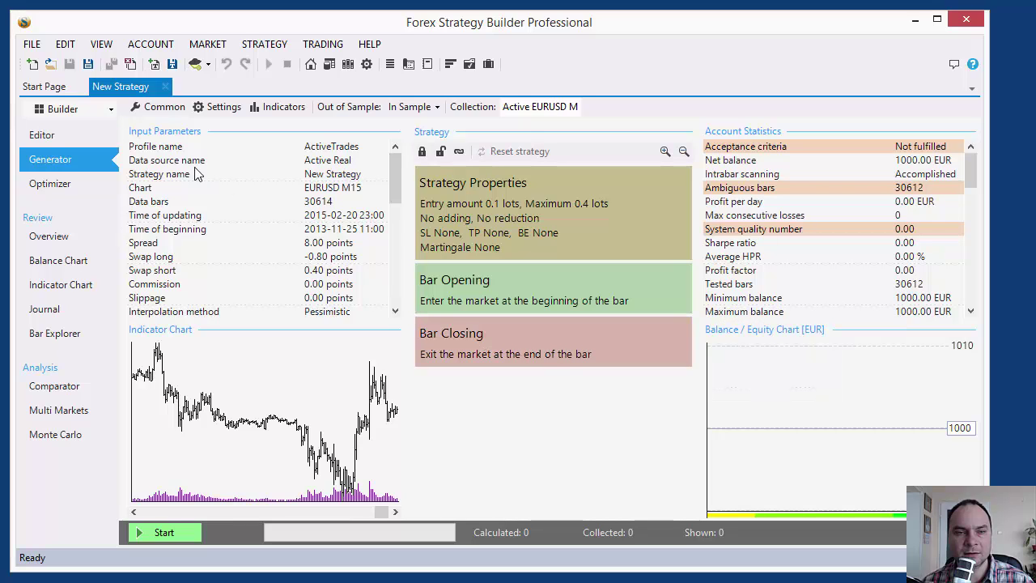
left_click(161, 108)
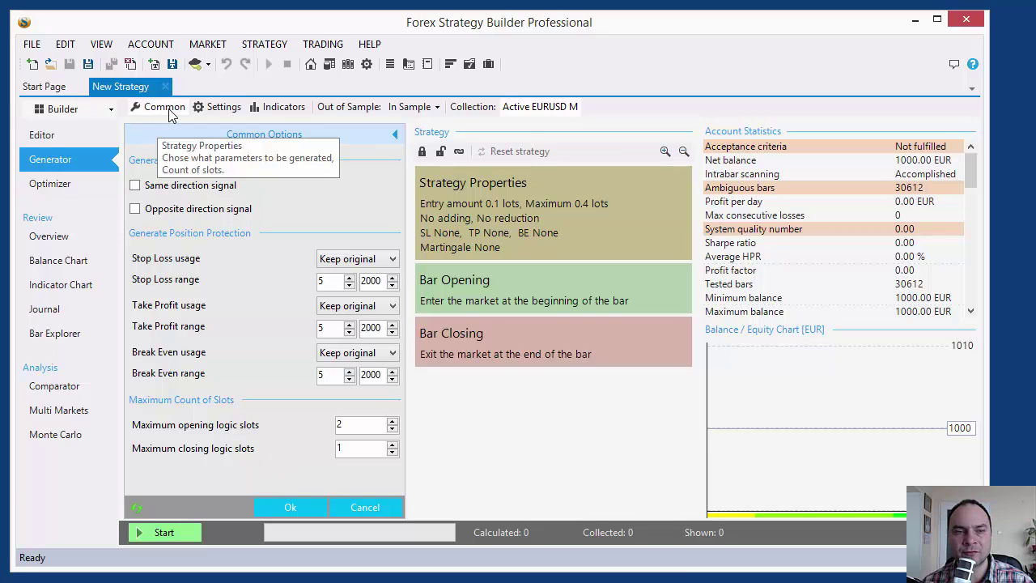
left_click(395, 134)
left_click(511, 209)
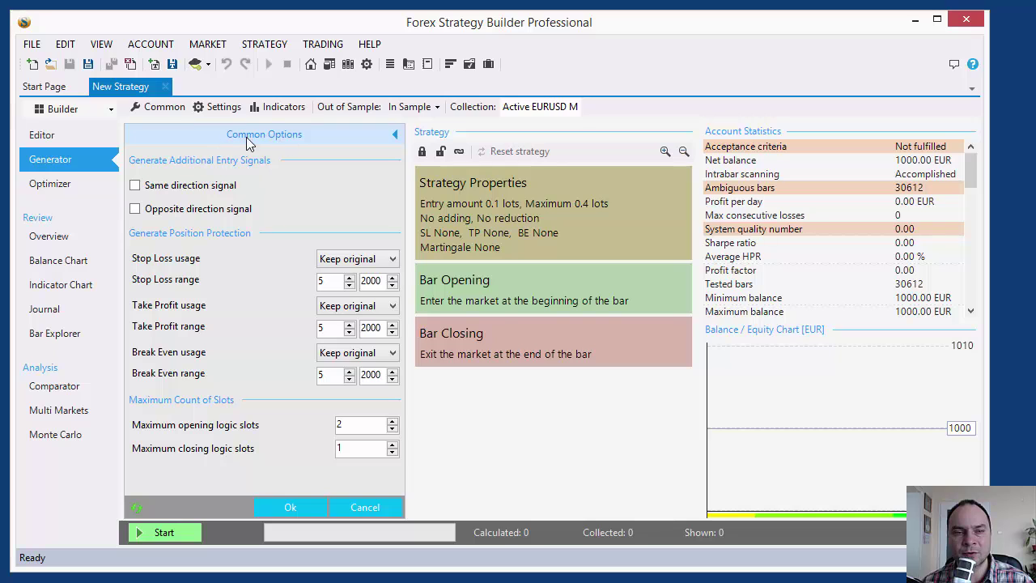
left_click(394, 134)
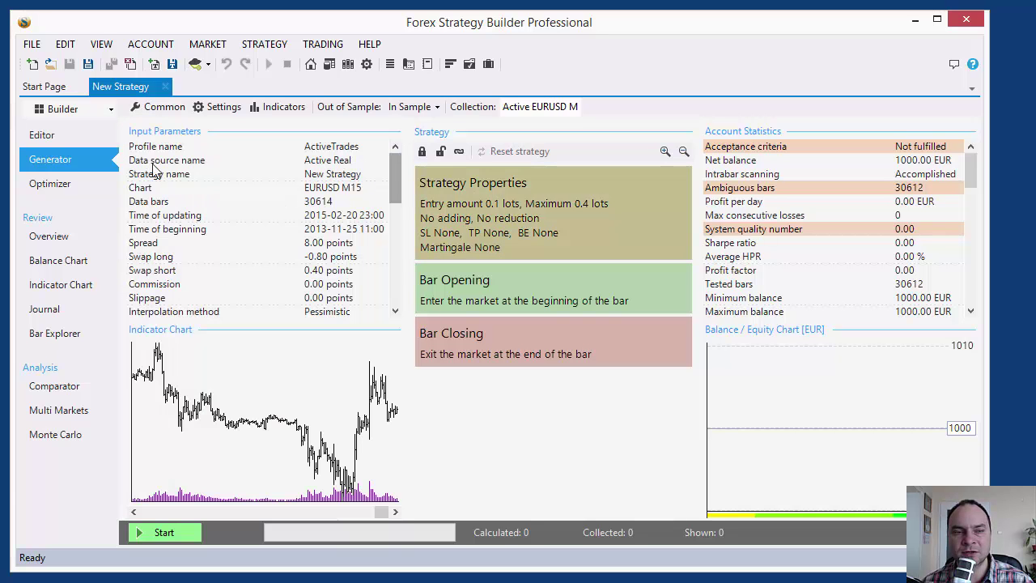
Check the Strategy Properties in the Editor once more and return to the Generator
left_click(44, 136)
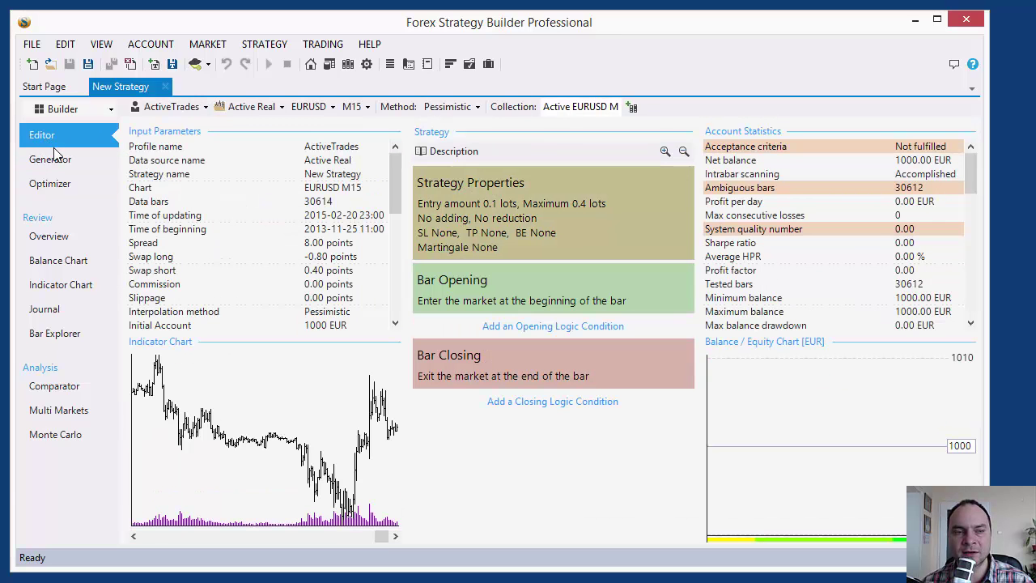
left_click(554, 215)
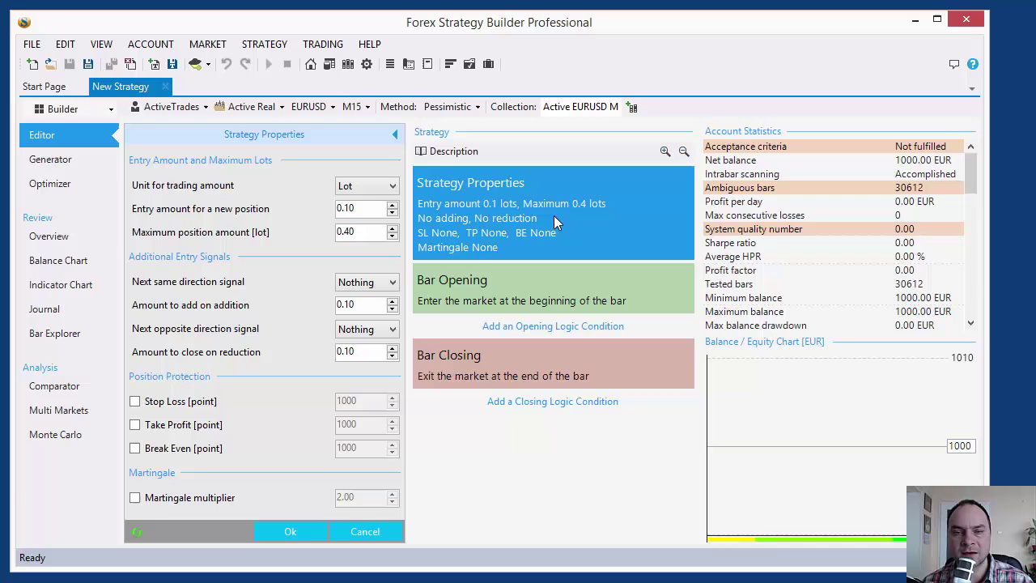
left_click(397, 135)
left_click(54, 162)
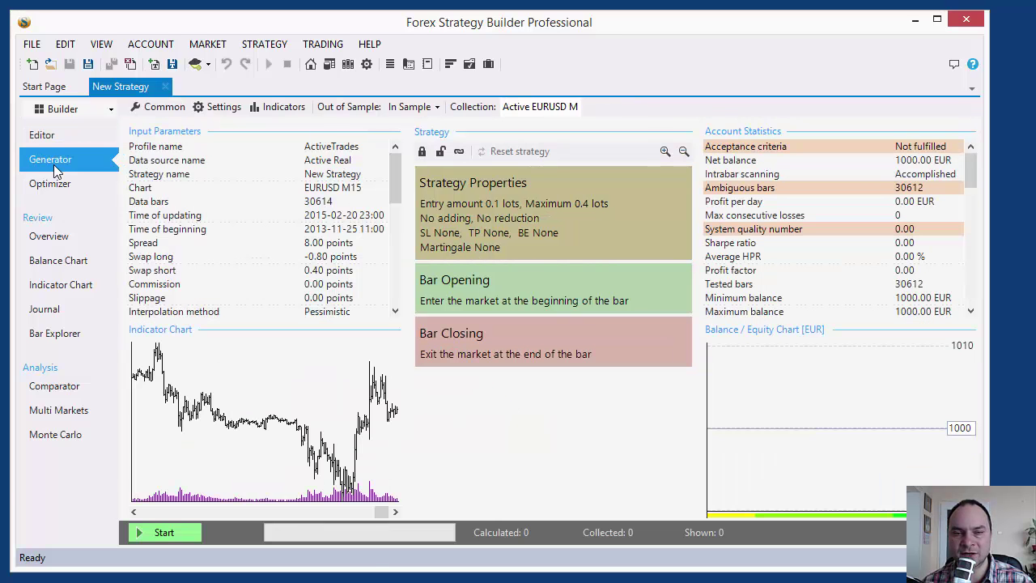
In the Generator's Common Options, enable generating additional entry signals for both the same direction and the opposite direction
left_click(460, 203)
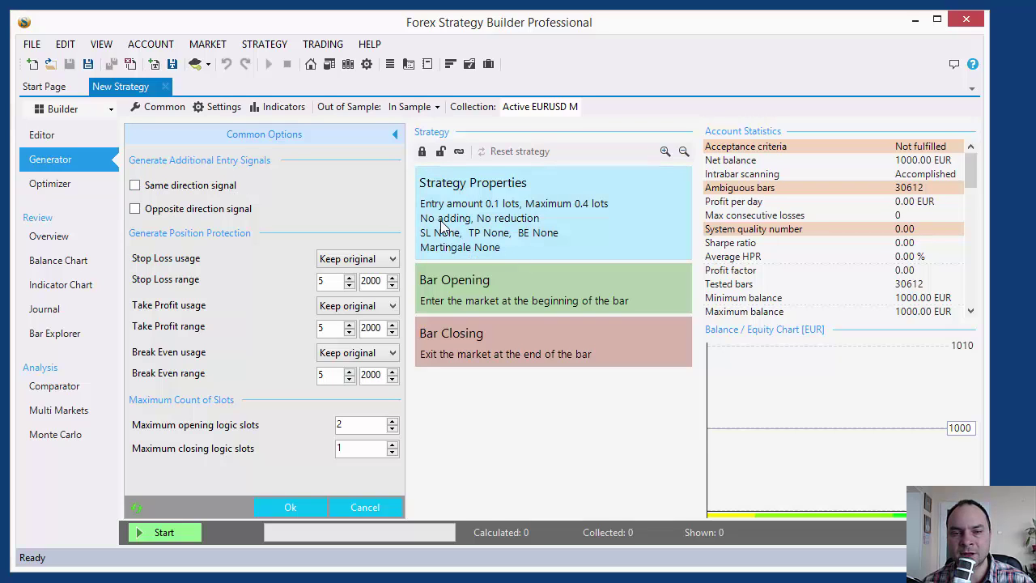
left_click(135, 186)
mouse_move(449, 231)
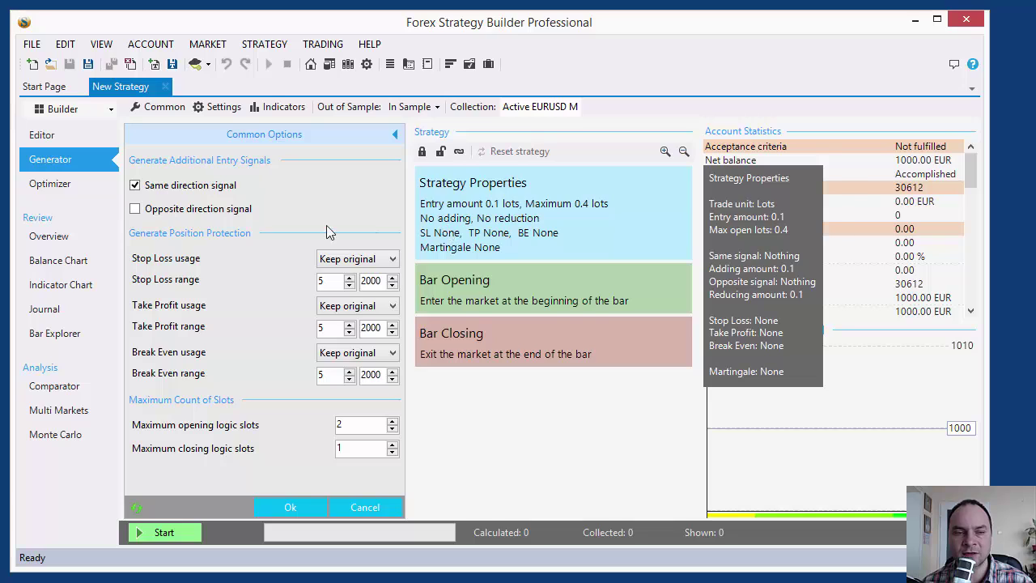
left_click(165, 208)
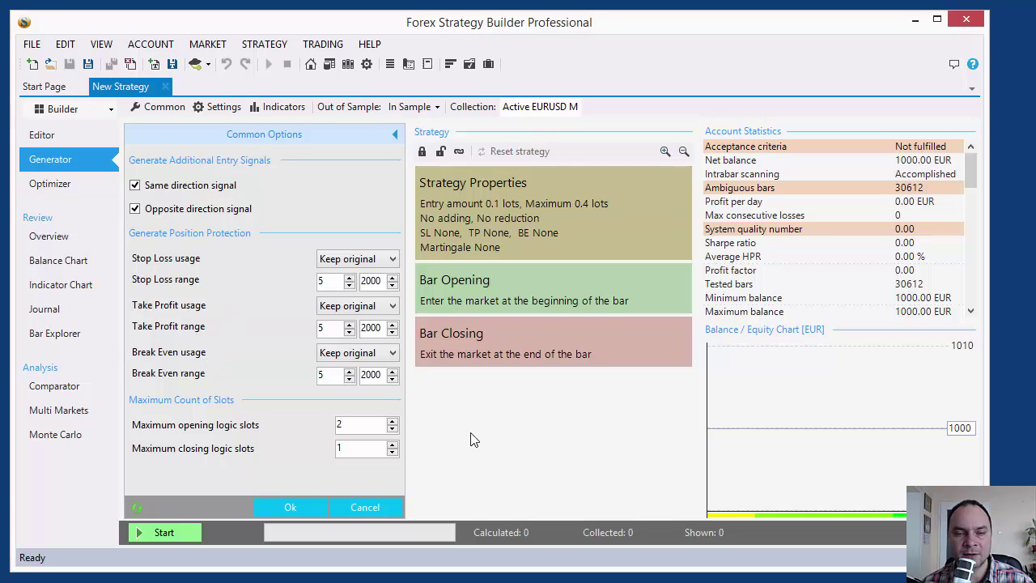
Review the Stop Loss usage choices for generated position protection and set the usage to May use
left_click(381, 265)
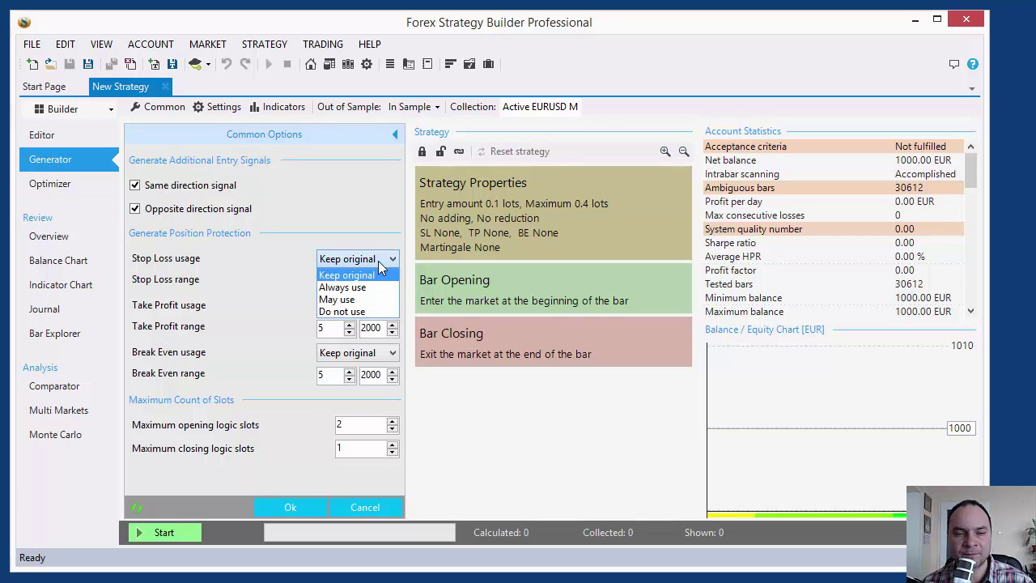
left_click(378, 260)
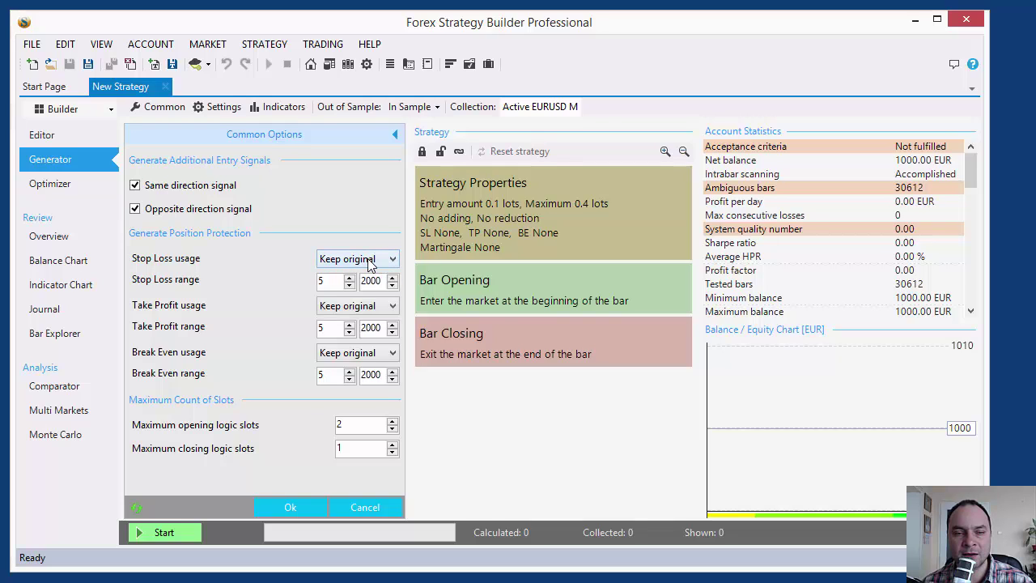
left_click(367, 260)
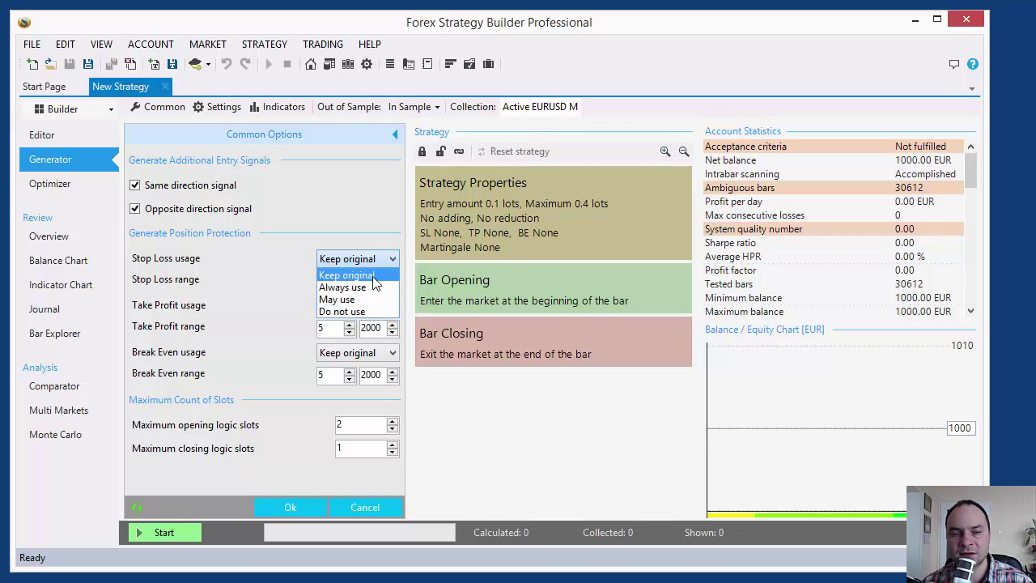
left_click(373, 276)
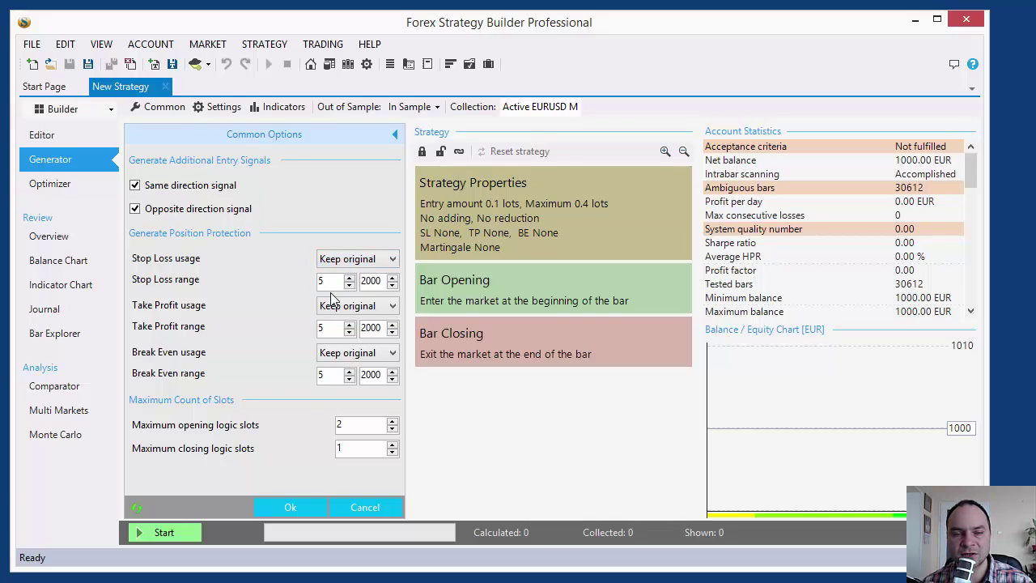
left_click(386, 259)
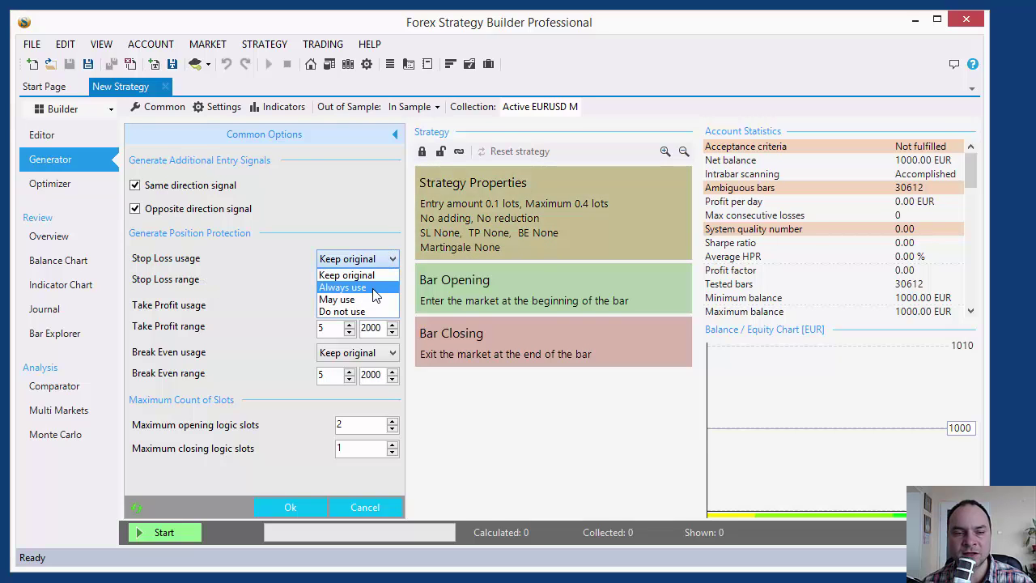
left_click(373, 289)
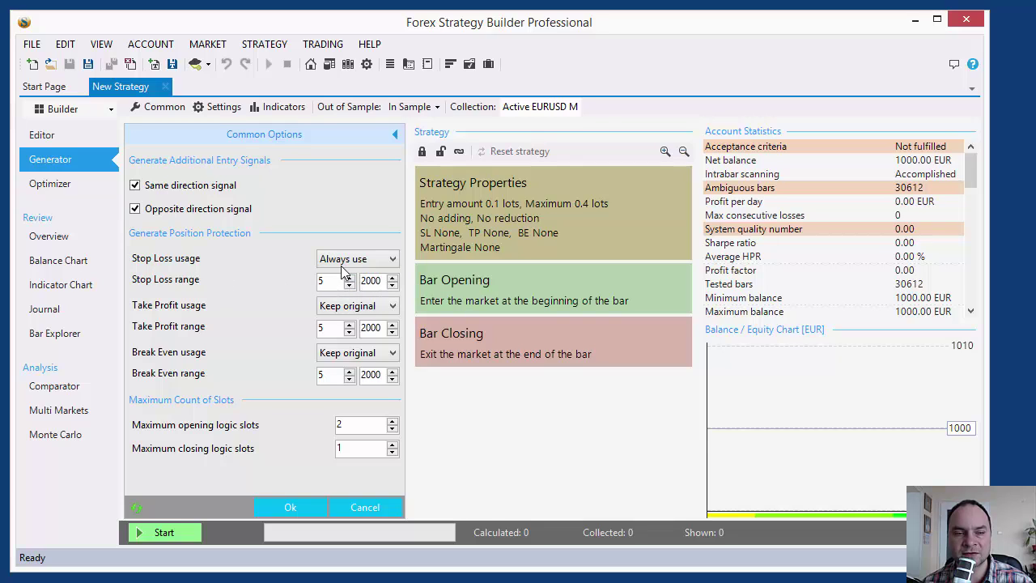
left_click(362, 261)
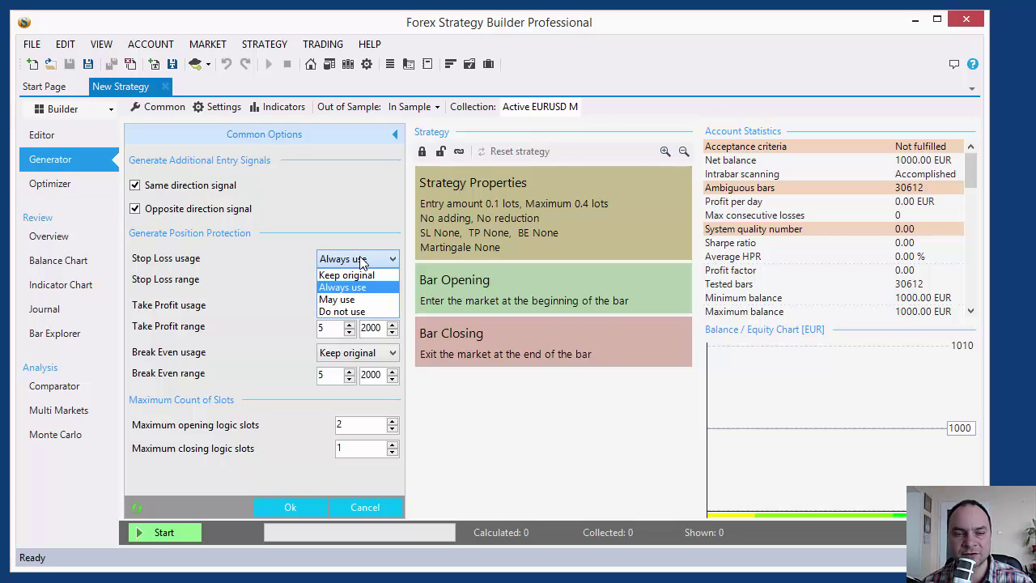
left_click(348, 301)
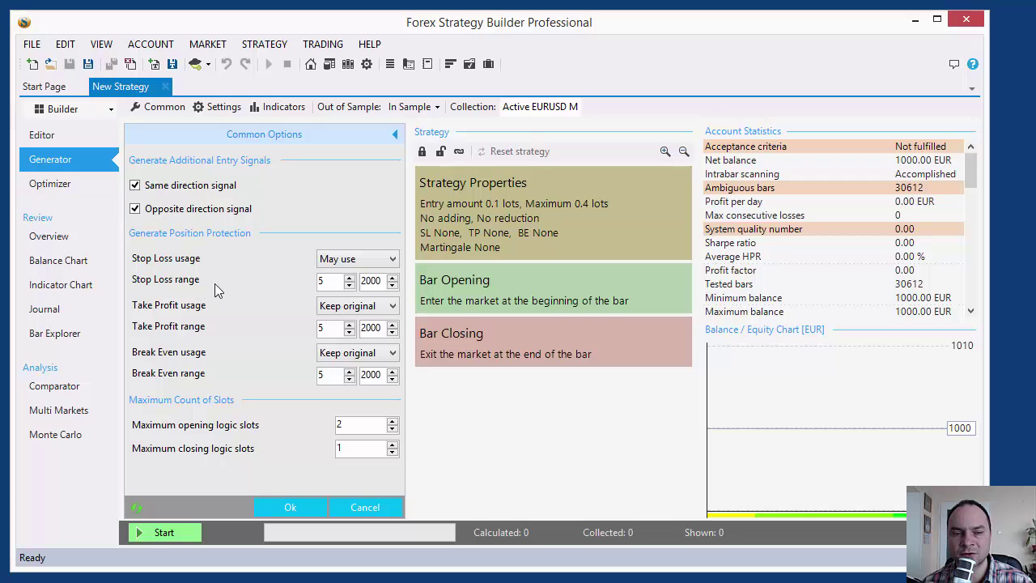
Set the Stop Loss range's lower limit to 200 and keep its upper limit at 2000
double_click(332, 280)
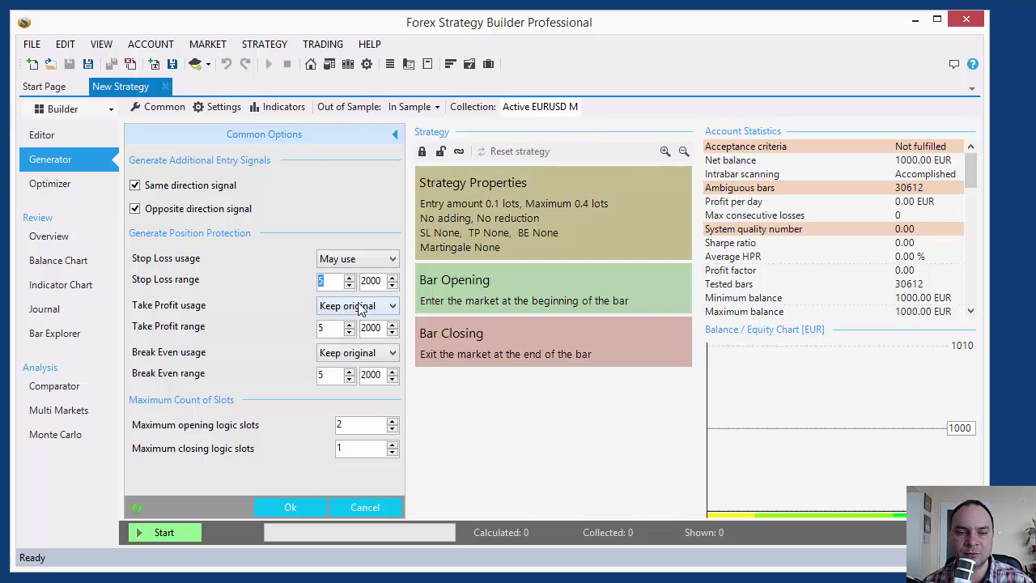
left_click(328, 279)
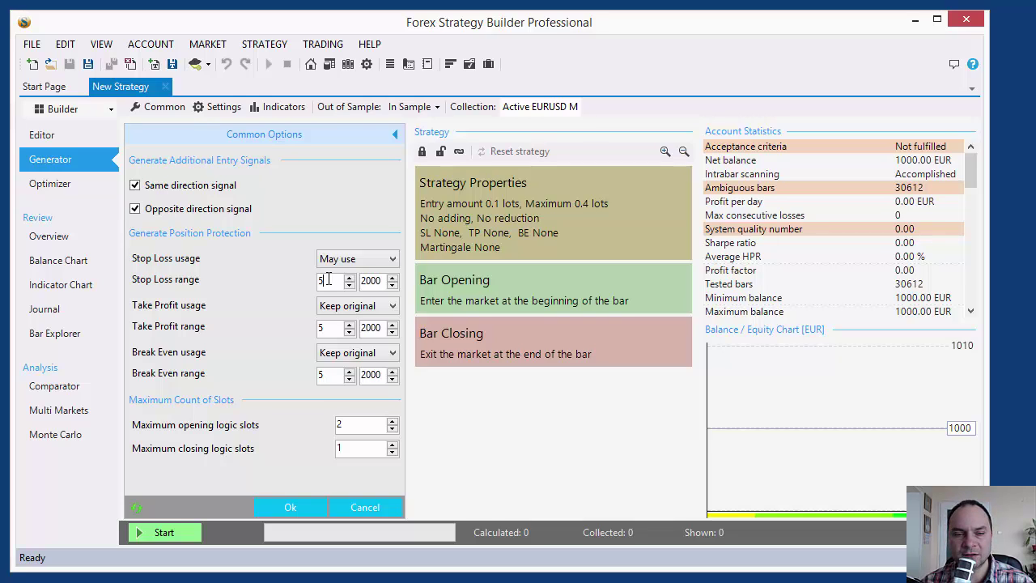
type("0")
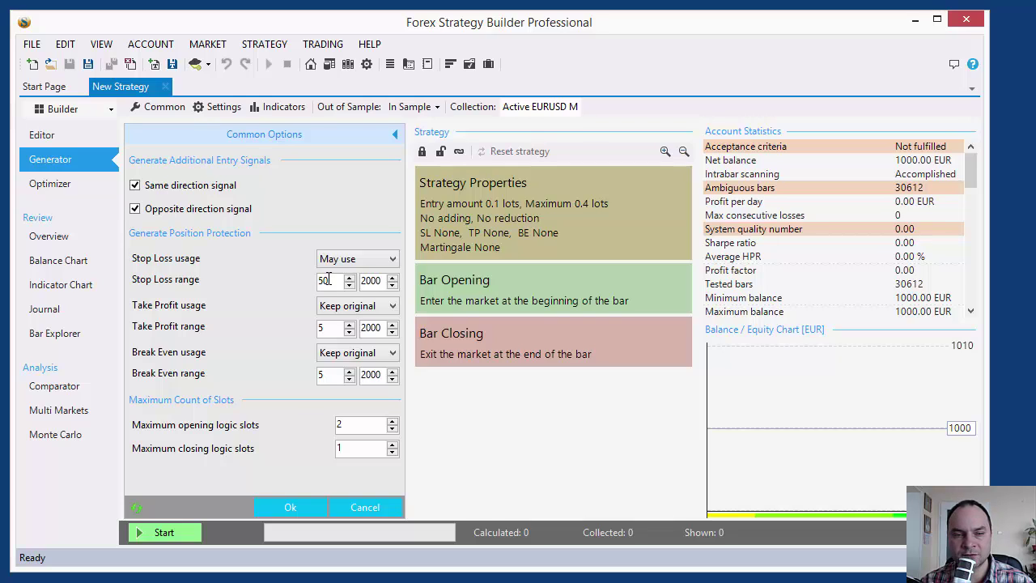
key("BackSpace")
key("BackSpace")
type("200")
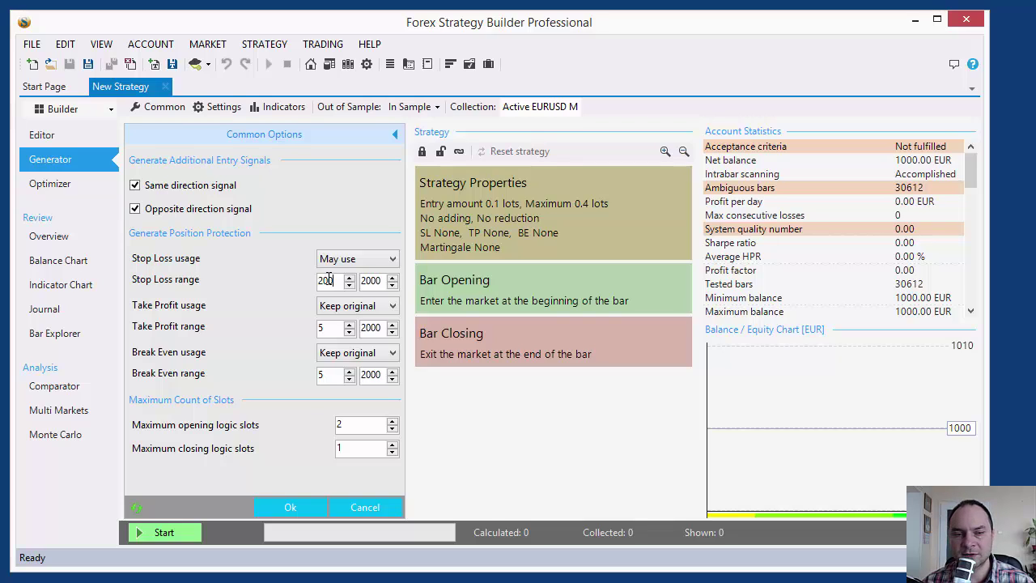
left_click_drag(338, 281, 300, 282)
left_click(327, 281)
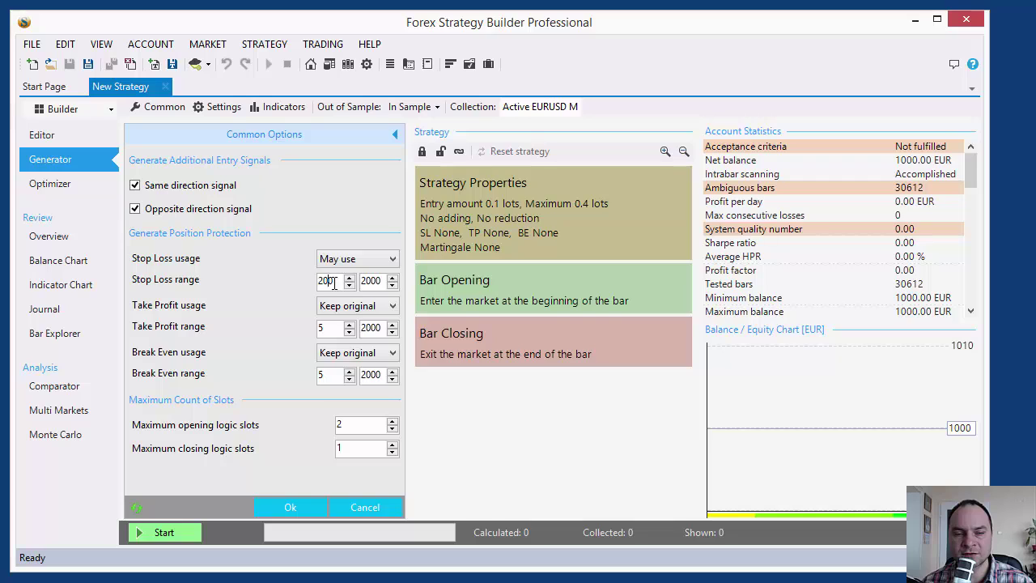
left_click_drag(328, 281, 338, 281)
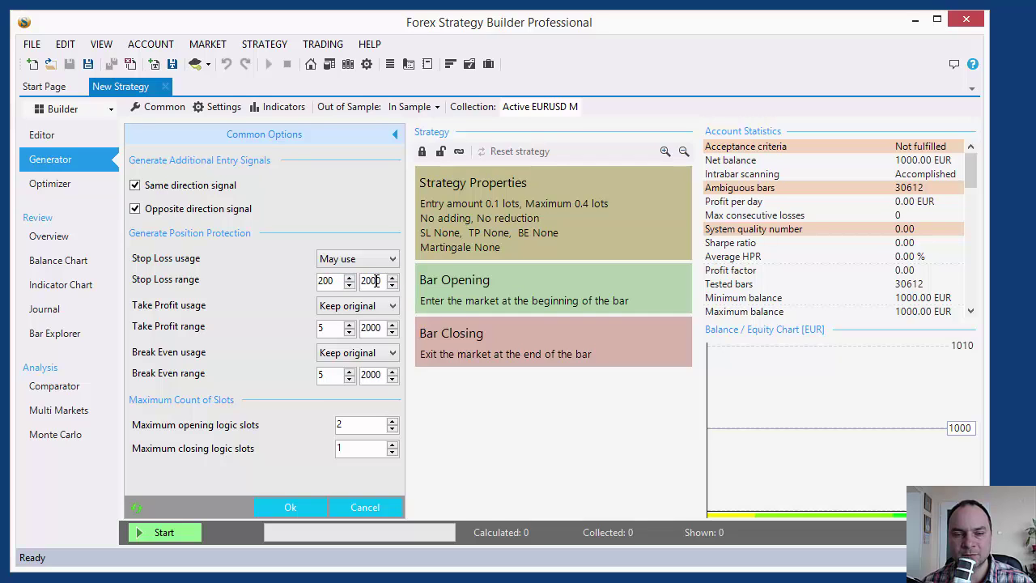
left_click_drag(378, 281, 361, 281)
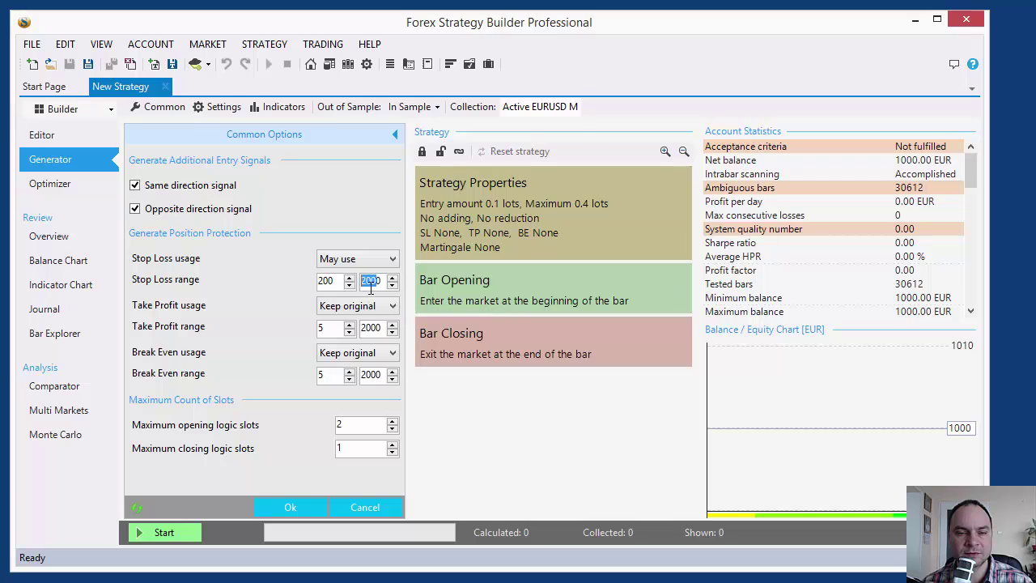
left_click(383, 279)
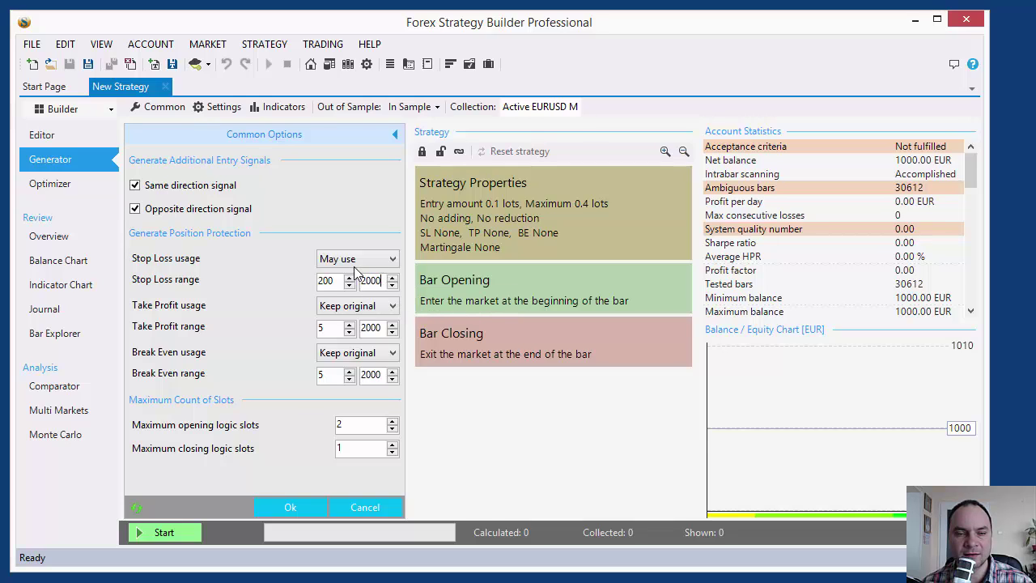
Set Take Profit usage to May use with a range minimum of 200, and Break Even usage to Do not use
left_click(334, 312)
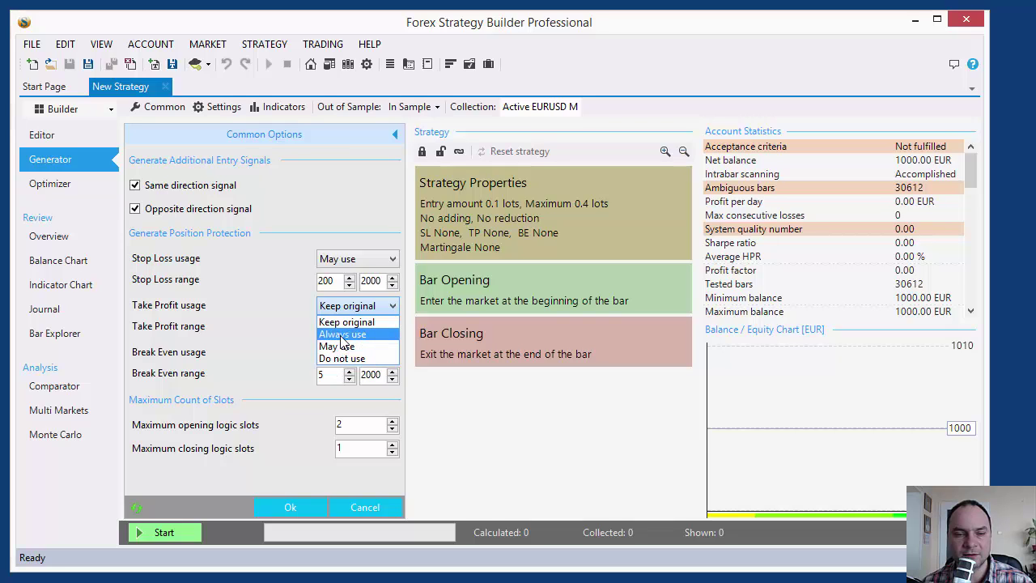
left_click(340, 346)
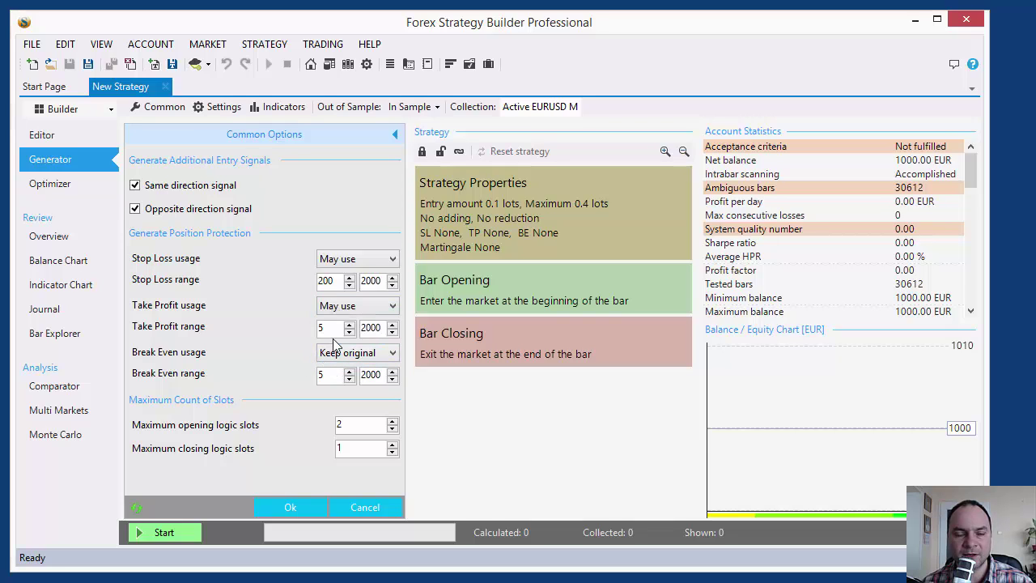
left_click_drag(333, 328, 294, 332)
type("200")
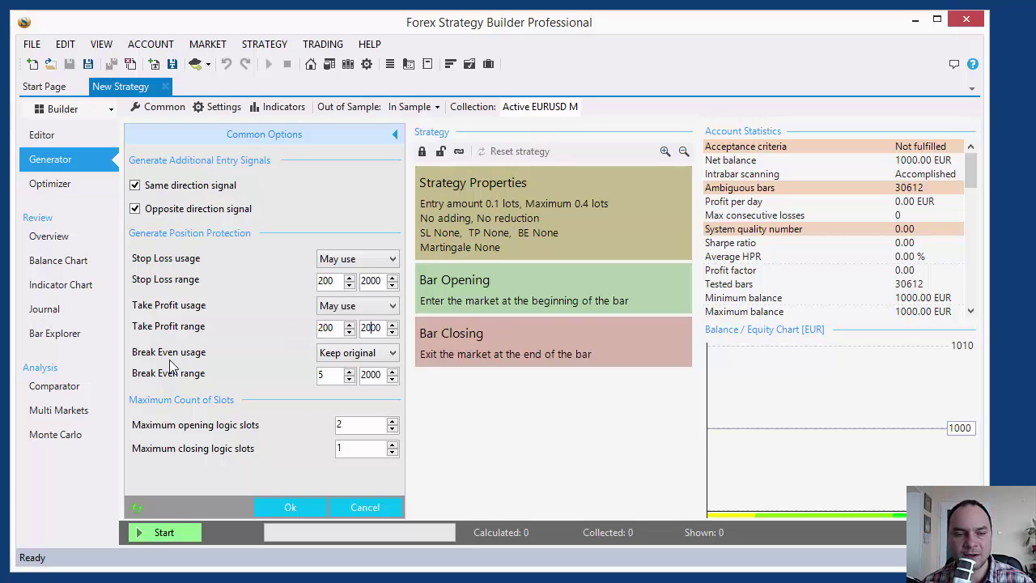
left_click(336, 354)
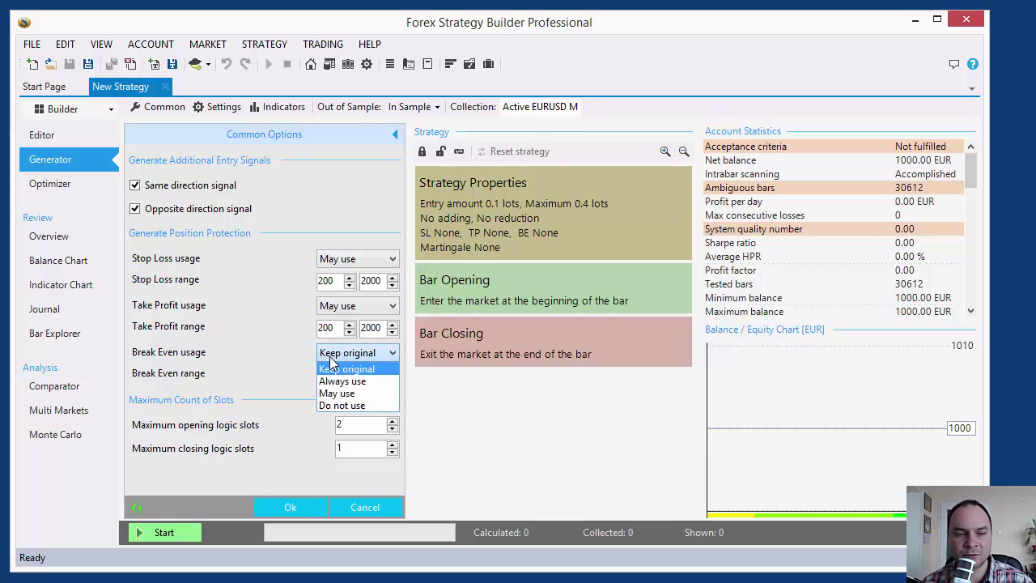
left_click(354, 406)
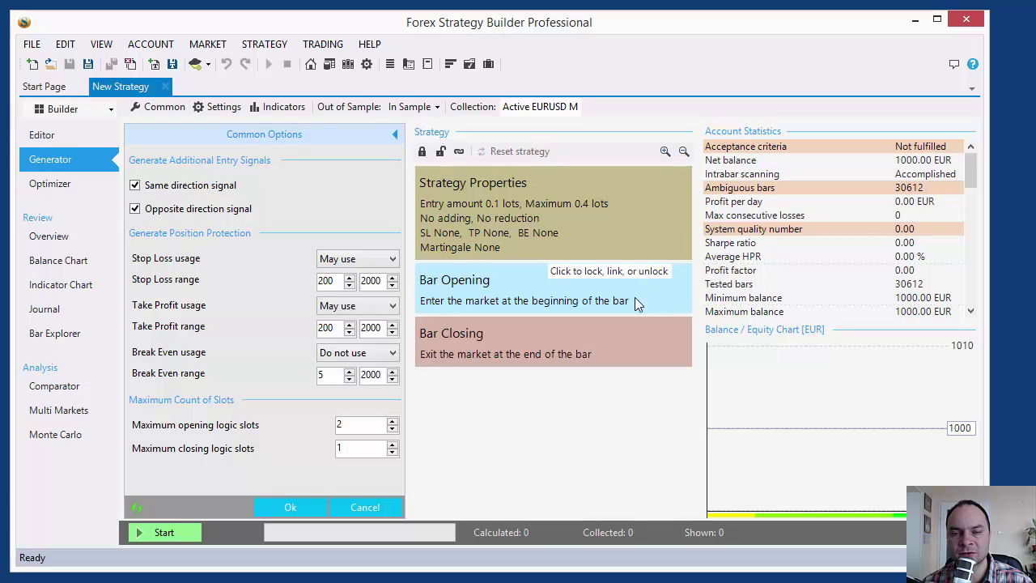
Set the maximum opening logic slots to 4 and closing logic slots to 2, and confirm the Common Options
mouse_move(451, 293)
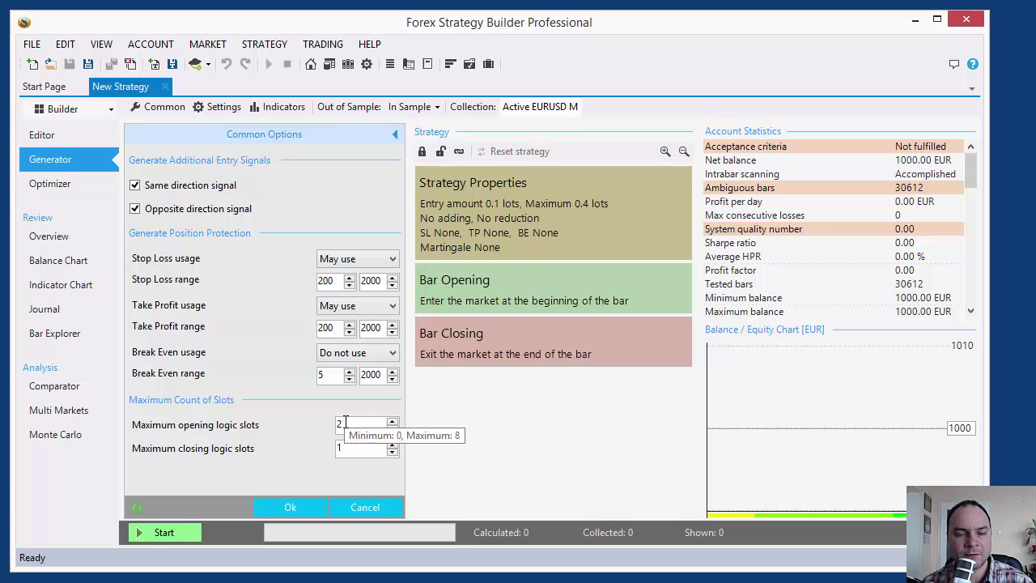
left_click(392, 422)
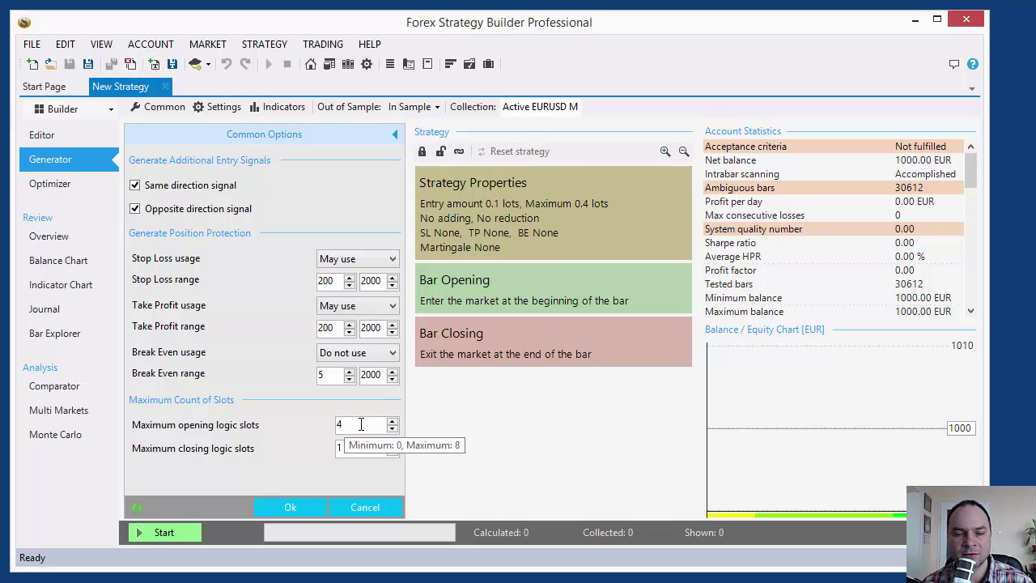
left_click(394, 430)
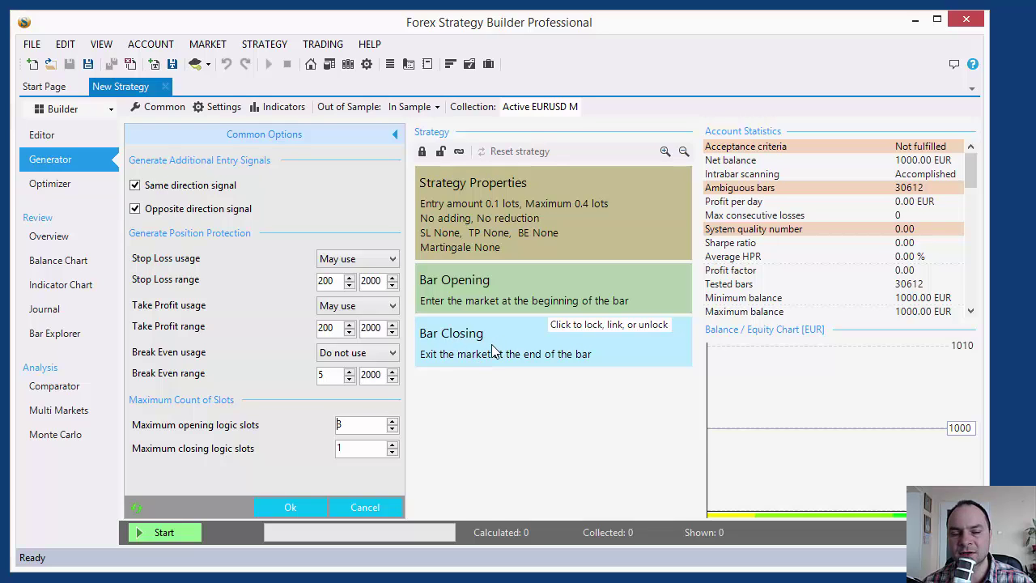
mouse_move(496, 350)
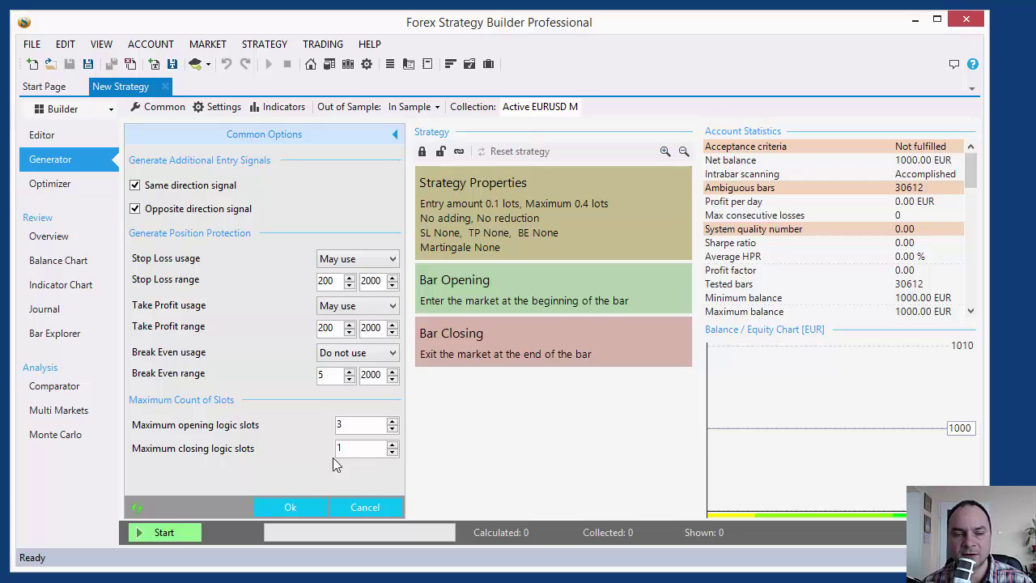
left_click(393, 444)
left_click(392, 422)
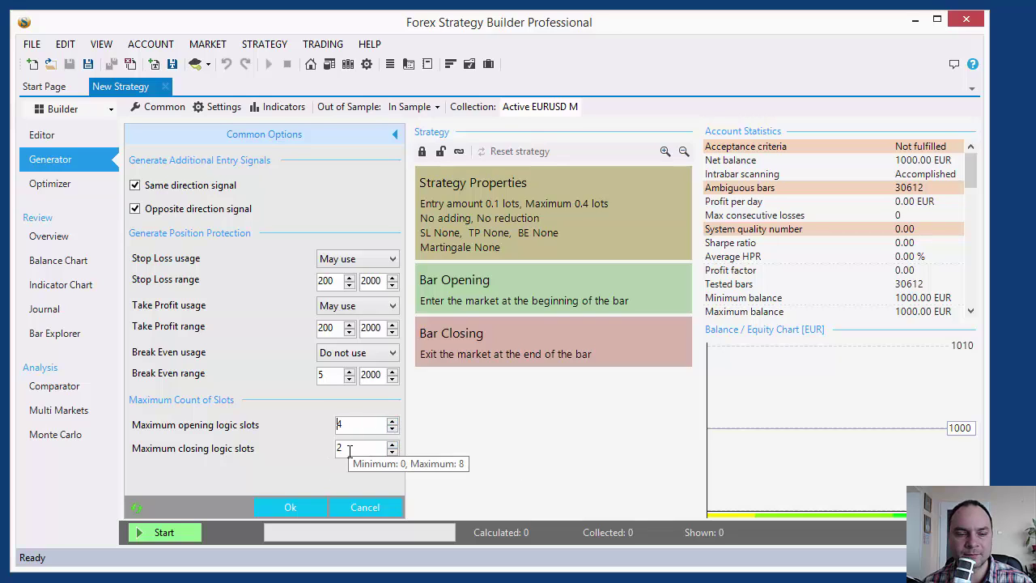
left_click(282, 513)
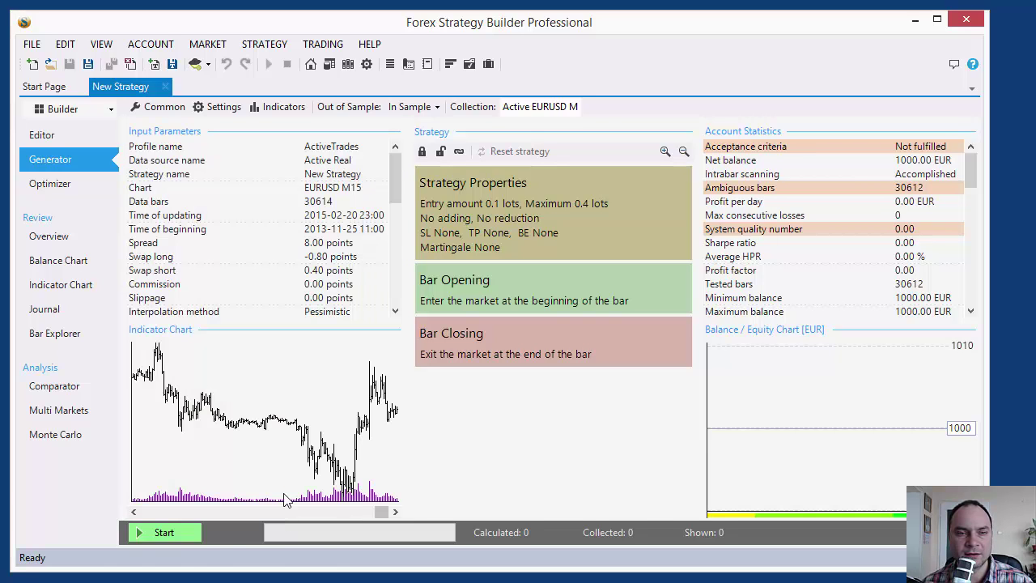
In the Generator Settings, keep Net balance as the search criterion and set the working time to 60 minutes
left_click(217, 108)
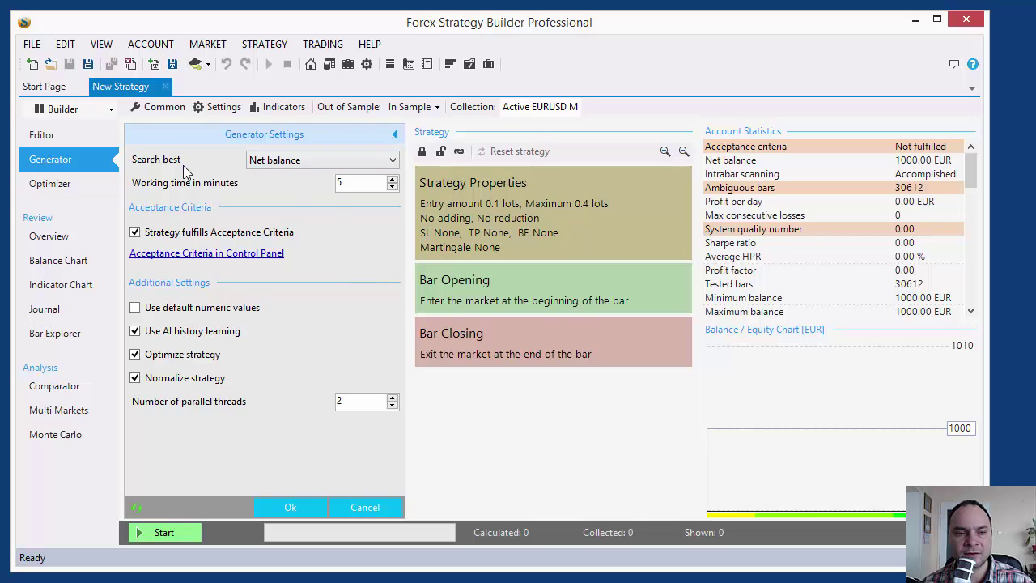
left_click(297, 163)
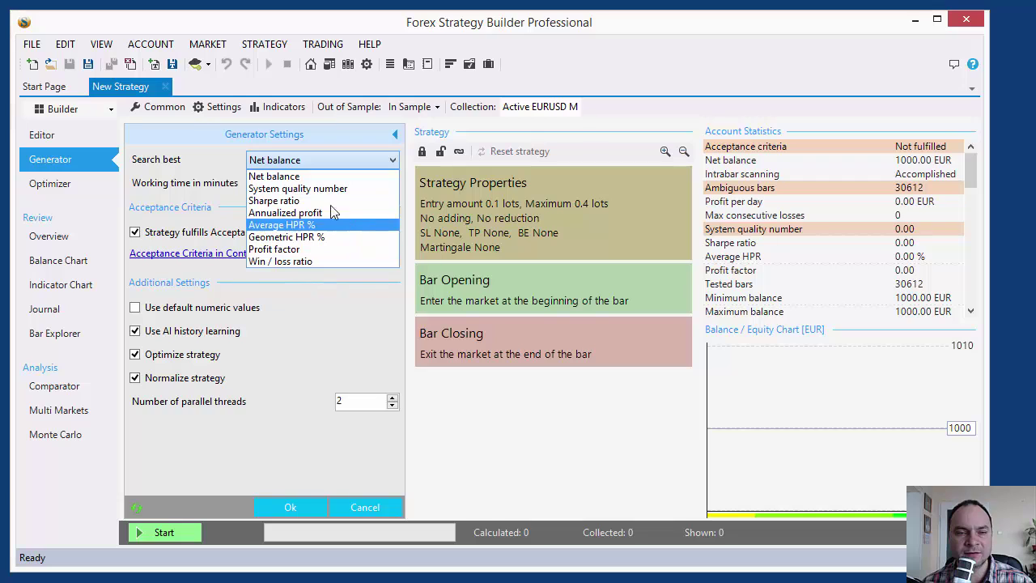
left_click(325, 174)
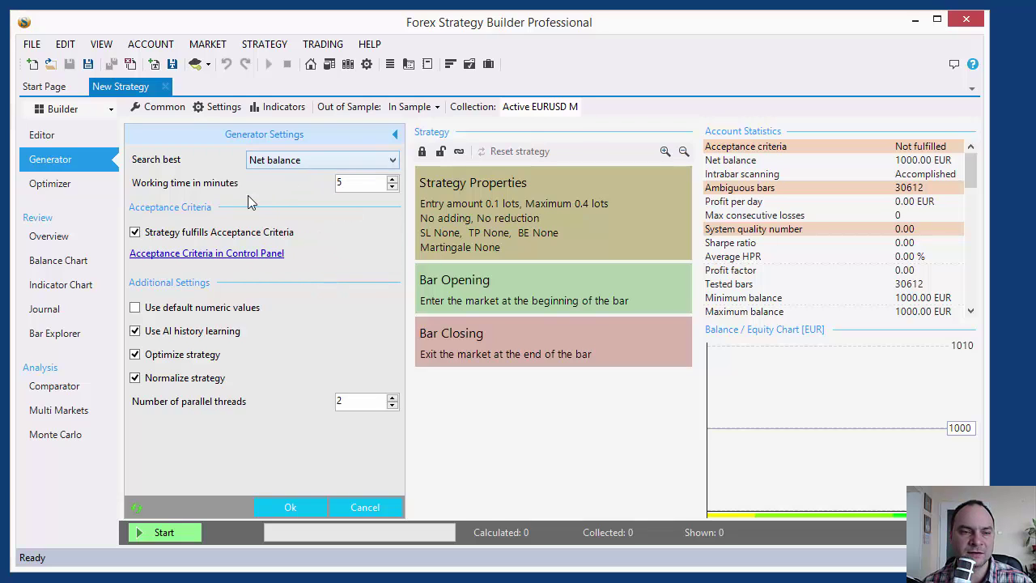
double_click(326, 182)
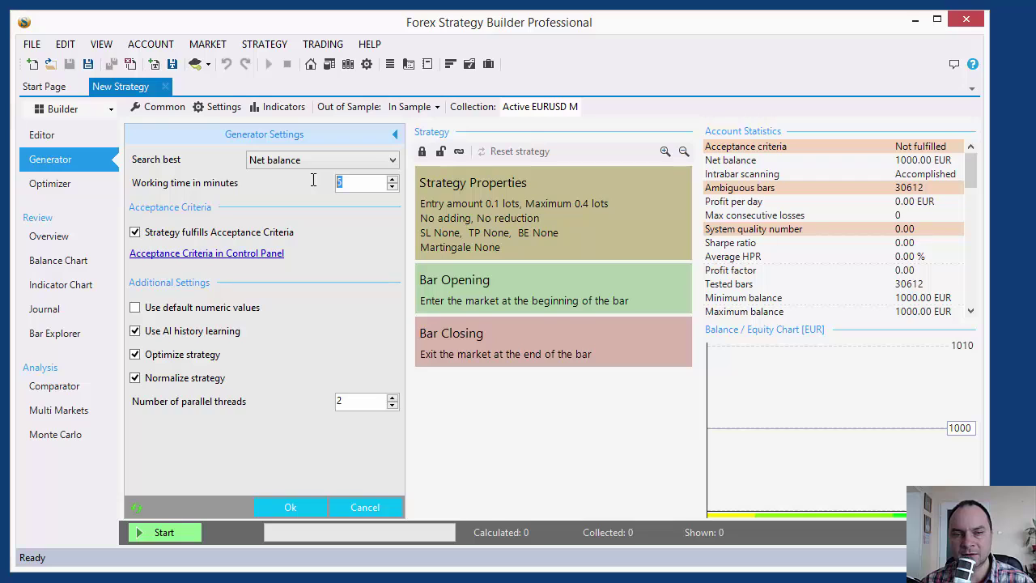
type("60")
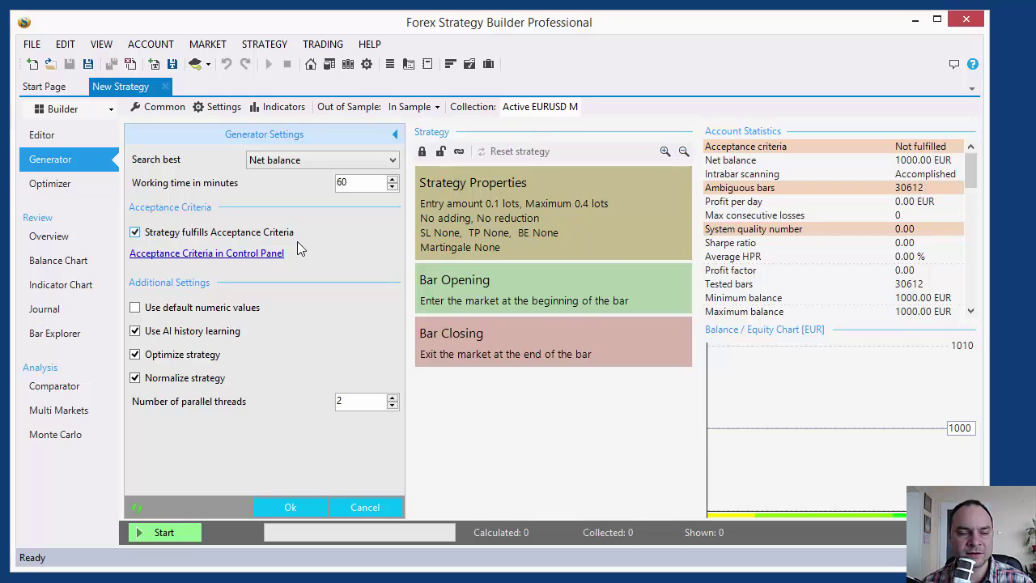
Confirm the Generator Settings and start generating strategies into the collection Active EURUSD M15
left_click(291, 509)
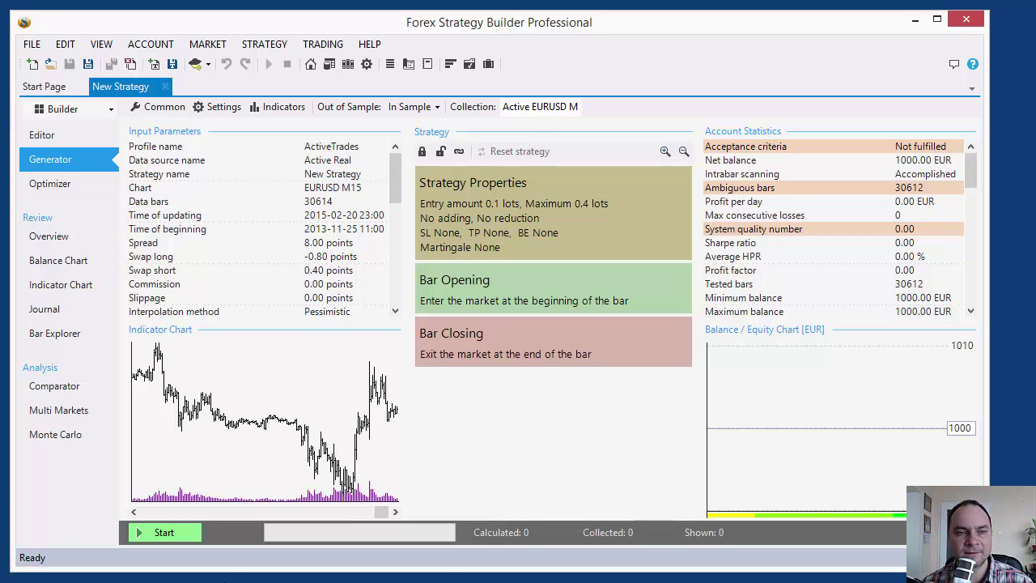
left_click_drag(522, 107, 629, 111)
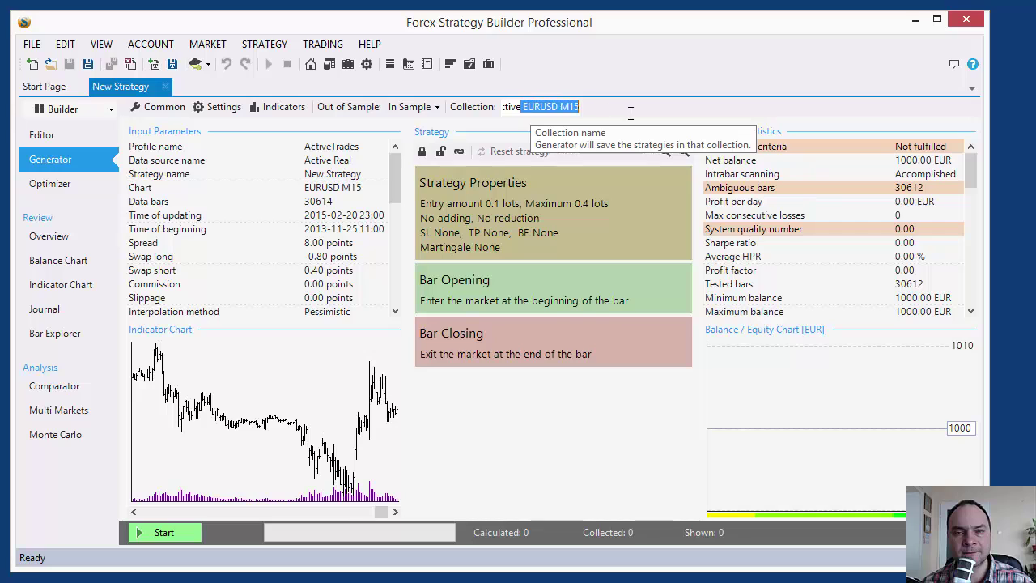
left_click(567, 111)
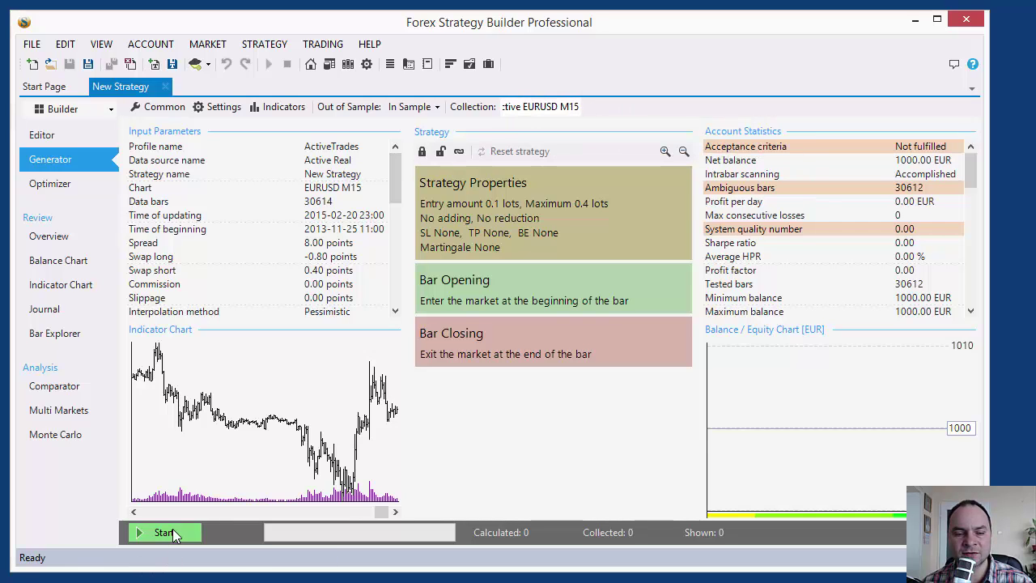
left_click(172, 532)
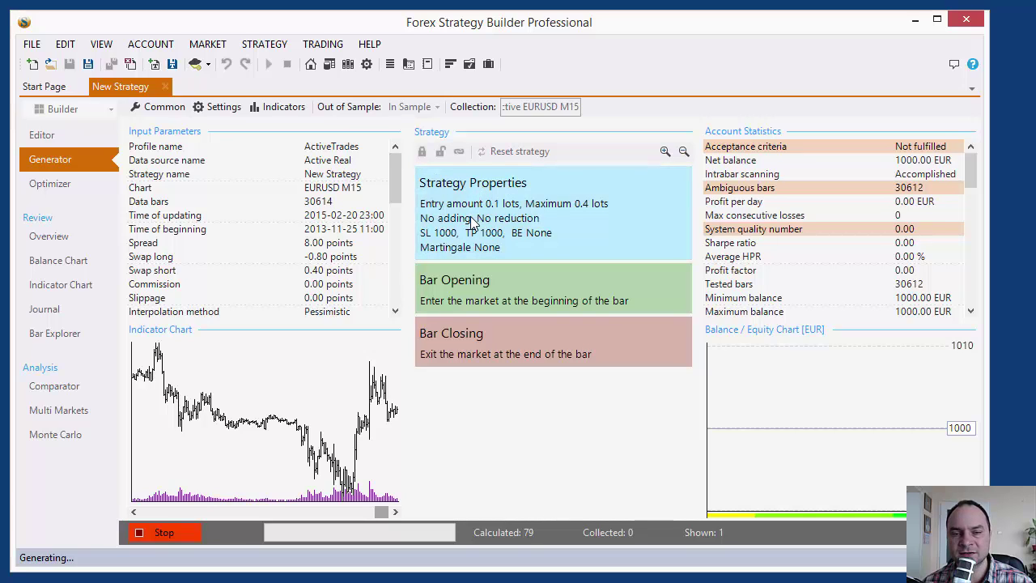
mouse_move(474, 223)
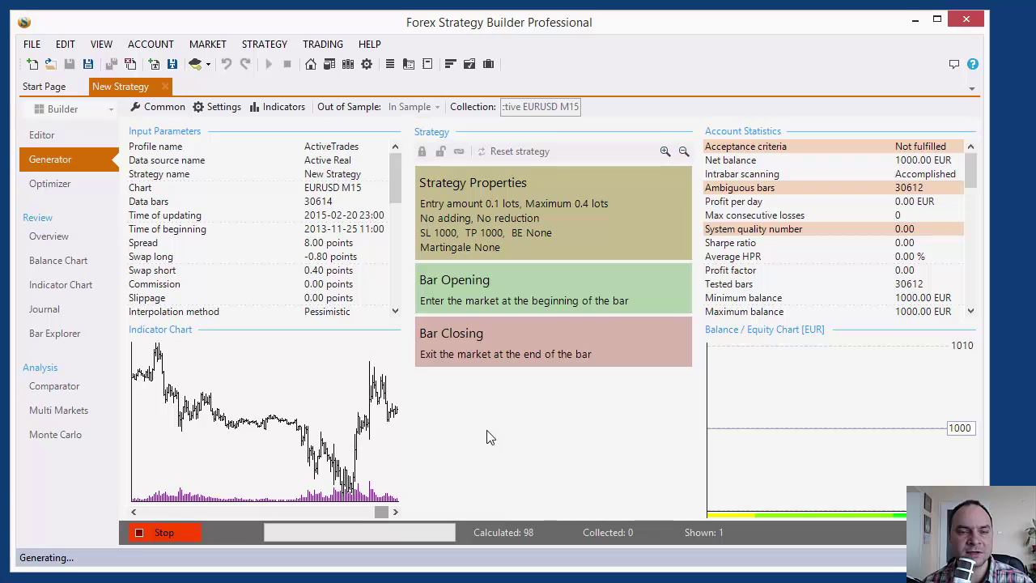
View the Acceptance Criteria linked from the Generator Settings, return to the strategy, and close the settings
left_click(217, 113)
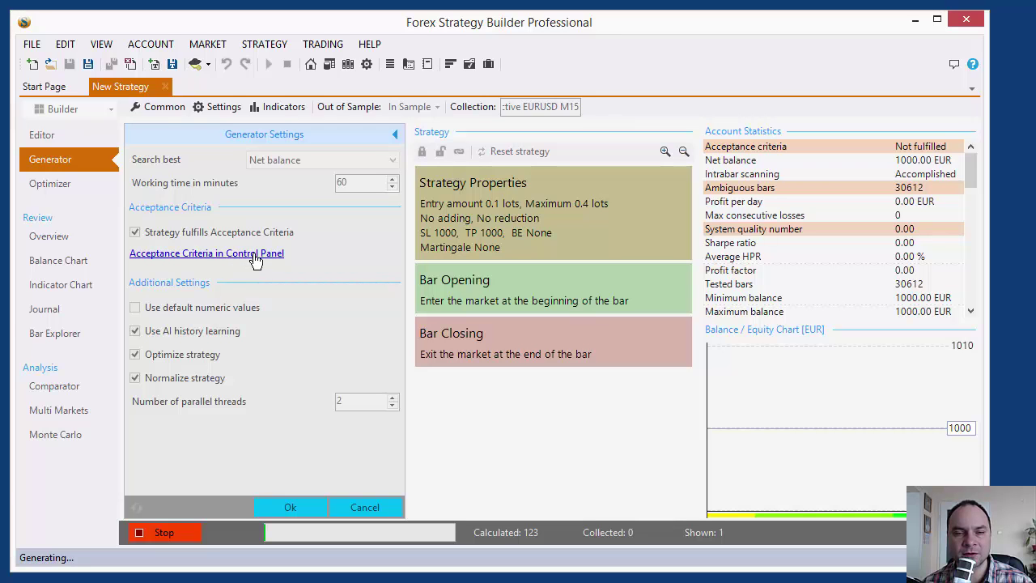
left_click(256, 258)
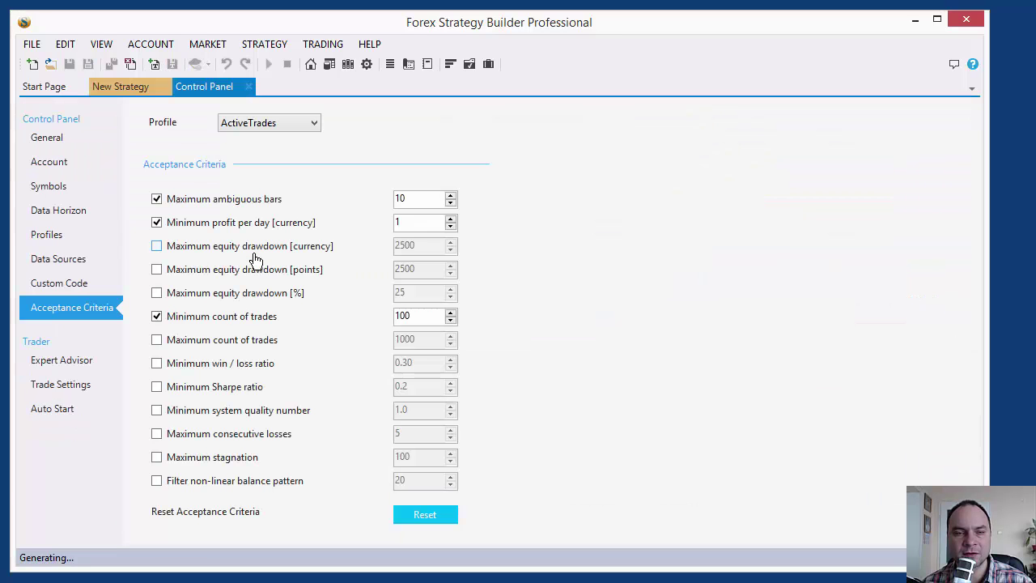
left_click(121, 86)
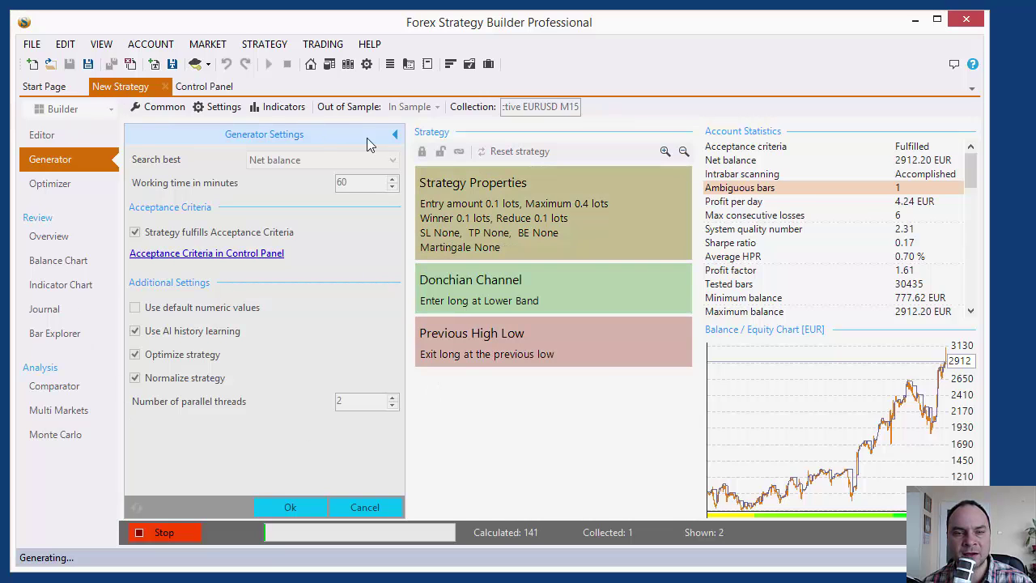
left_click(394, 134)
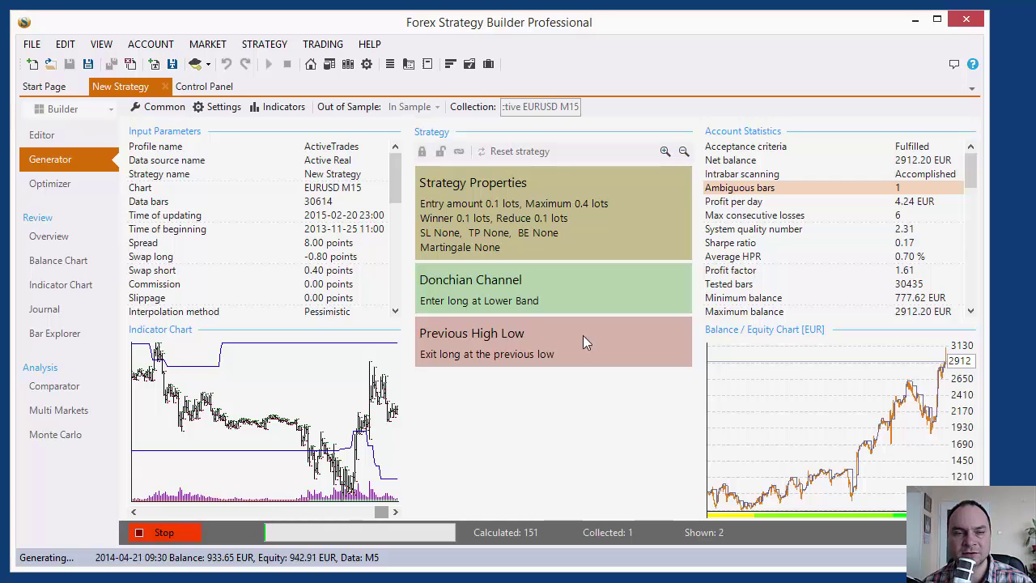
Try maximum equity drawdowns of 2660 (currency) and 2550 (points) with a minimum win / loss ratio of 0.30, and reset the Acceptance Criteria
left_click(203, 89)
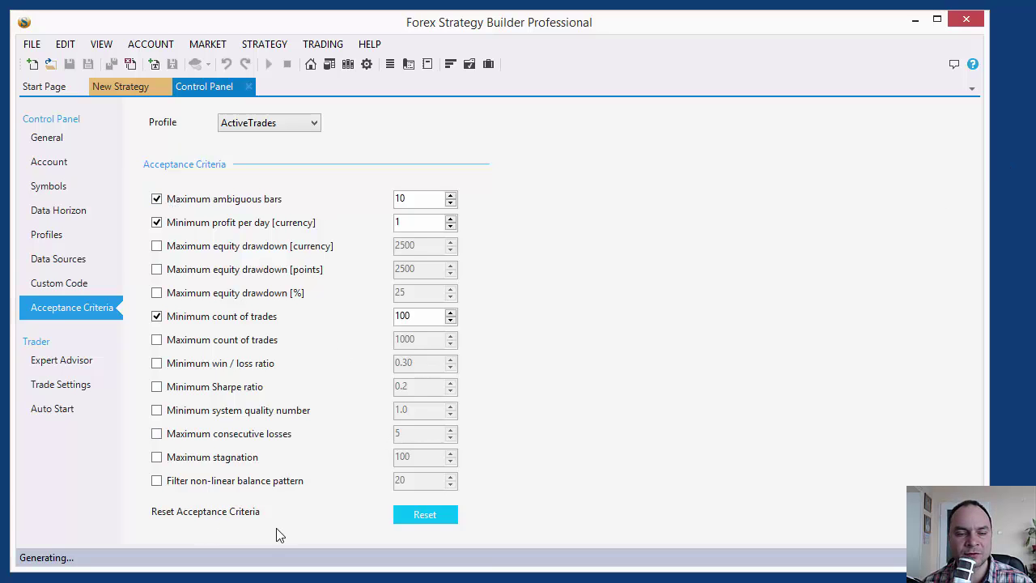
left_click(184, 248)
left_click(185, 272)
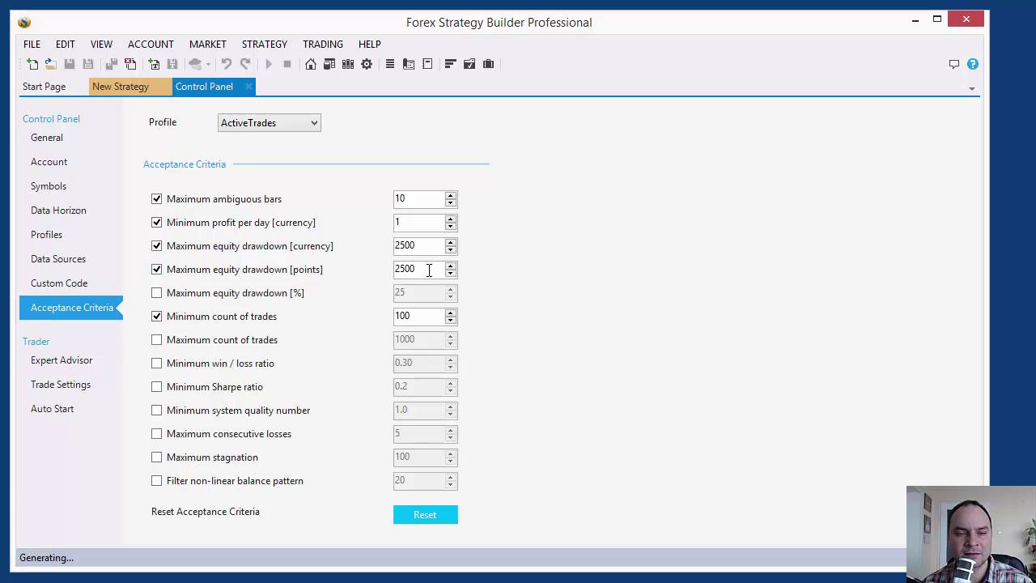
left_click(433, 250)
scroll(433, 251, "up", 10)
left_click(195, 363)
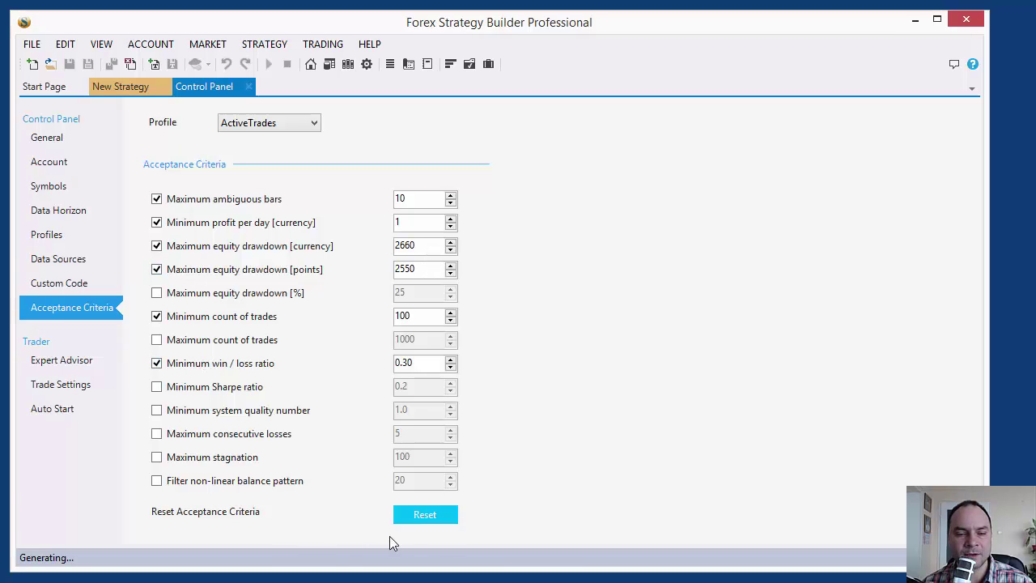
left_click(431, 518)
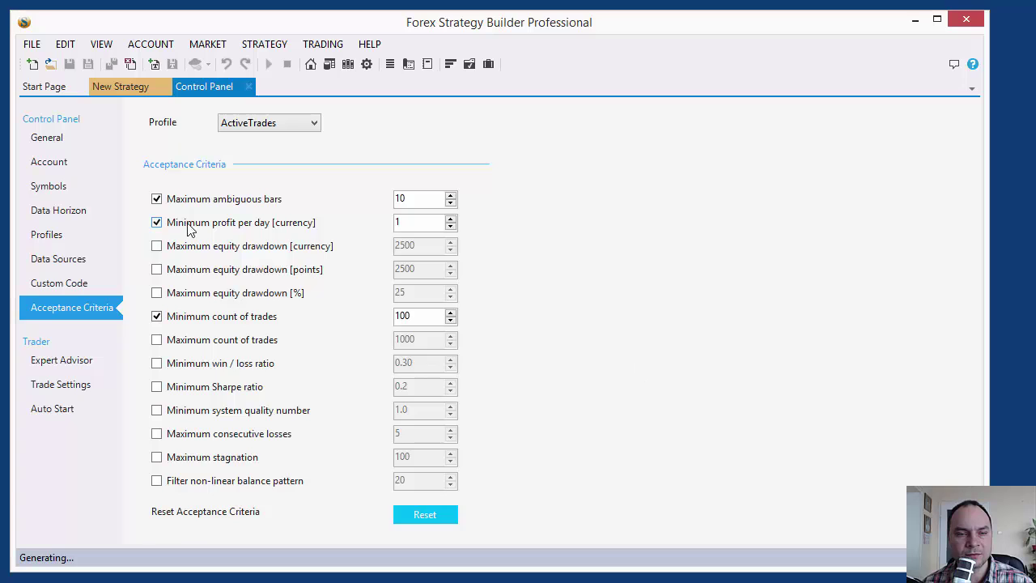
Review the Maximum ambiguous bars limit in the Acceptance Criteria
left_click_drag(412, 200, 372, 203)
left_click(410, 201)
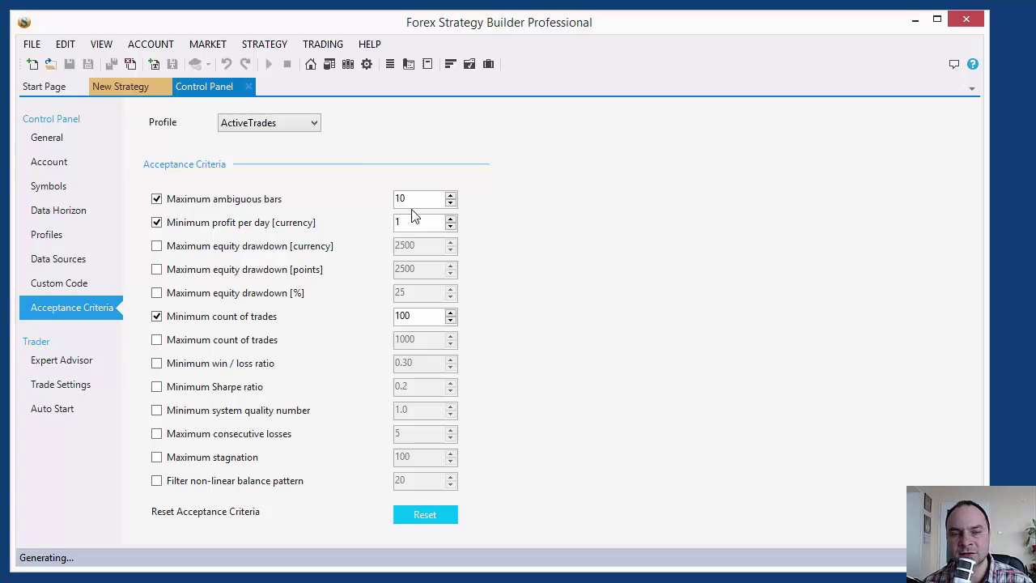
left_click_drag(415, 200, 383, 199)
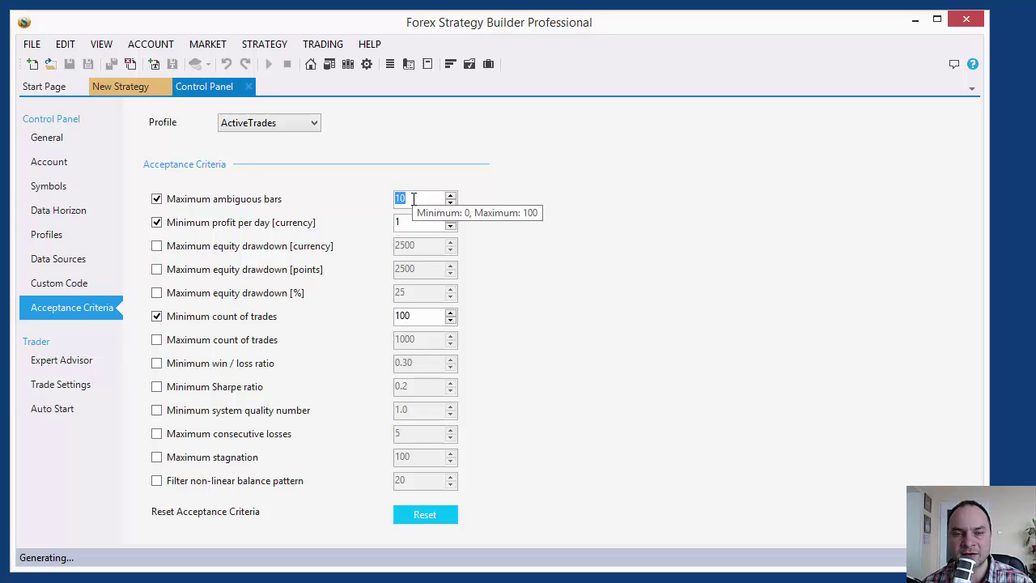
left_click(414, 199)
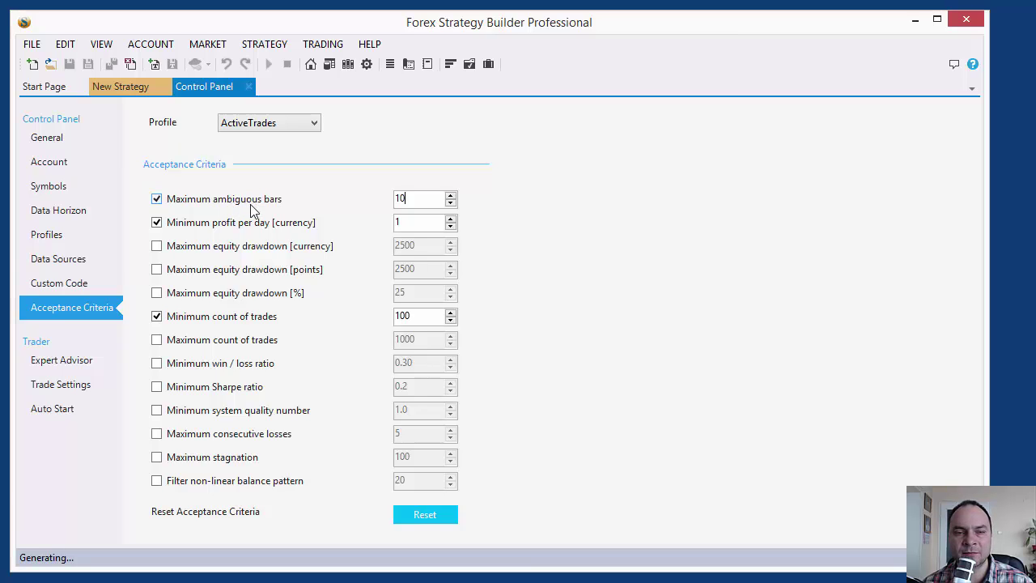
left_click_drag(407, 200, 376, 199)
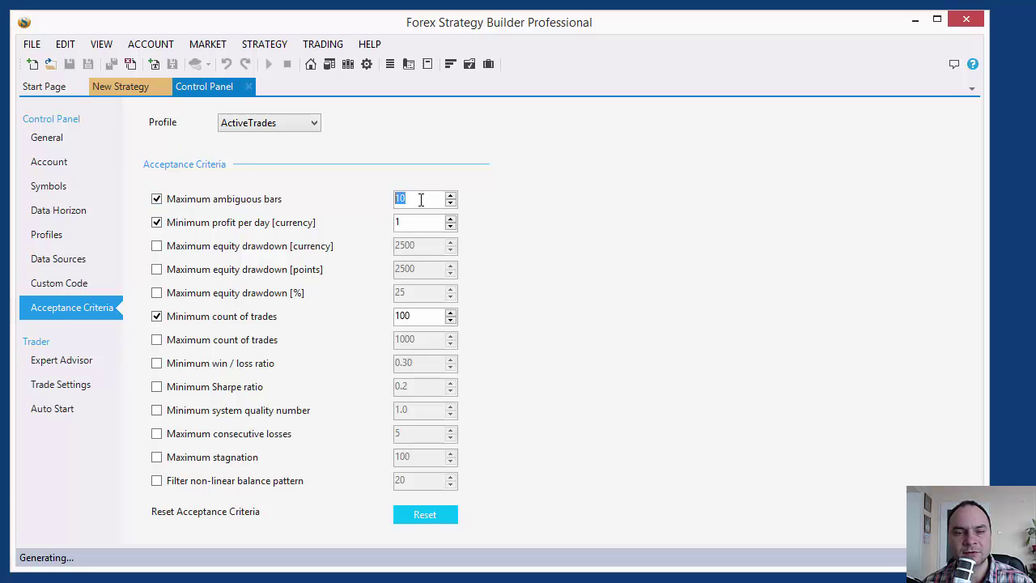
left_click(421, 200)
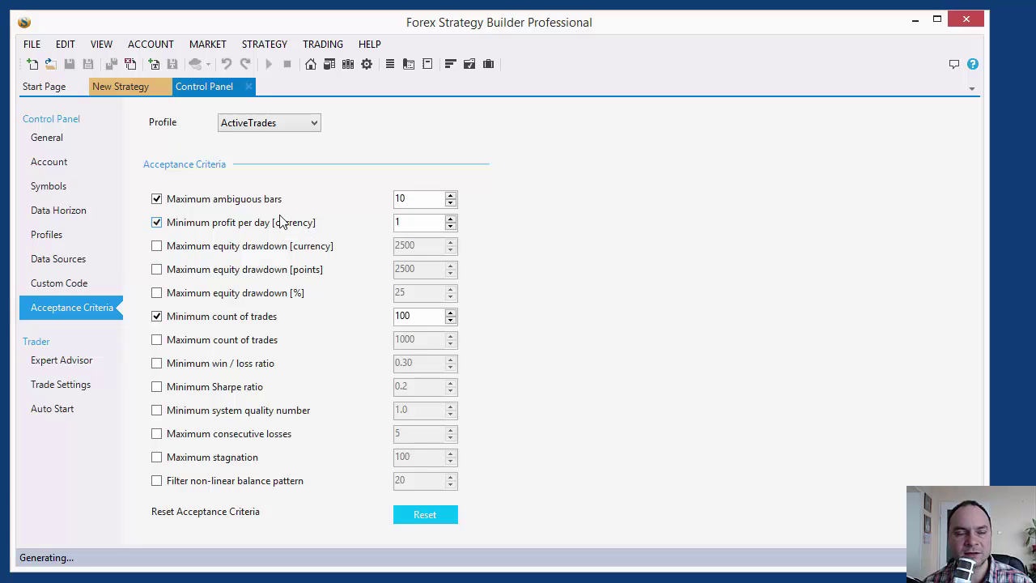
Check the strategy being generated, and review the Minimum profit per day and Minimum count of trades criteria
left_click(113, 86)
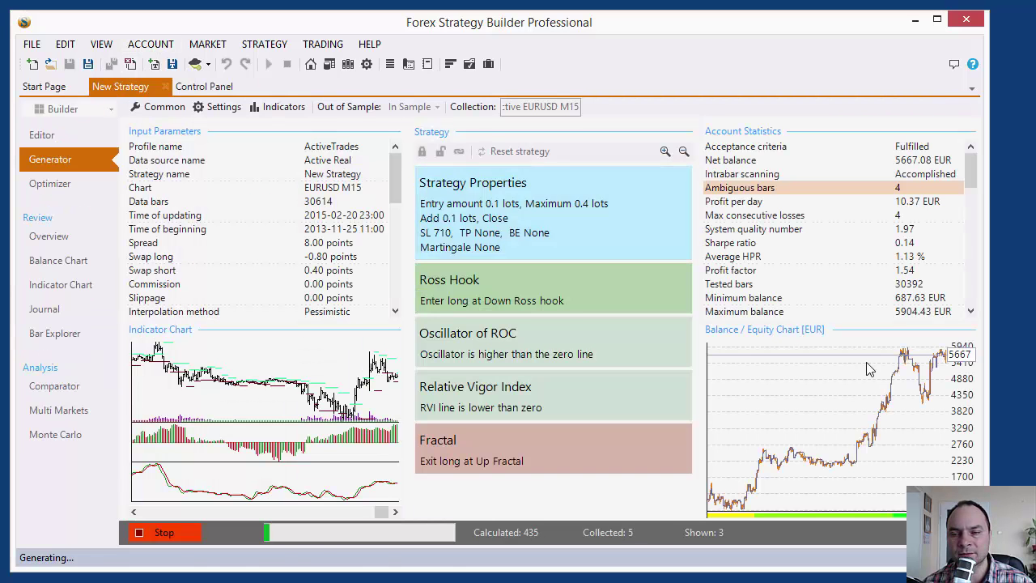
left_click(209, 87)
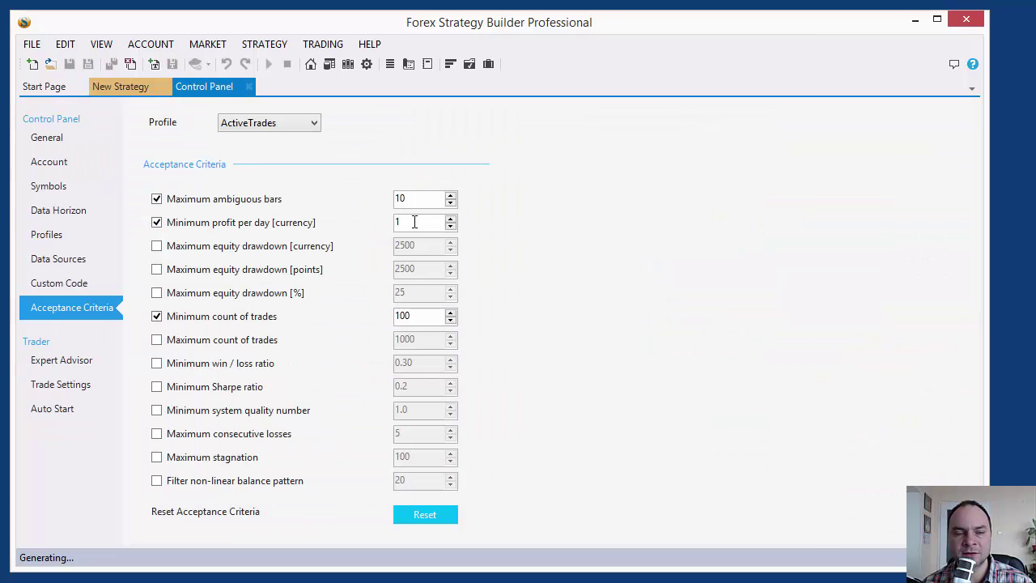
left_click_drag(408, 224, 384, 224)
left_click(419, 225)
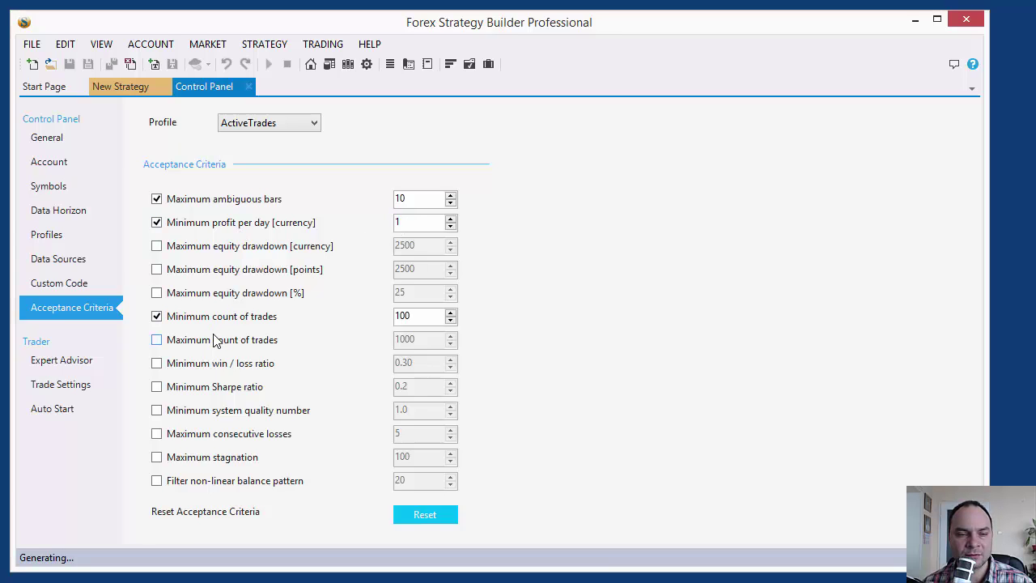
left_click_drag(413, 316, 383, 312)
left_click(425, 321)
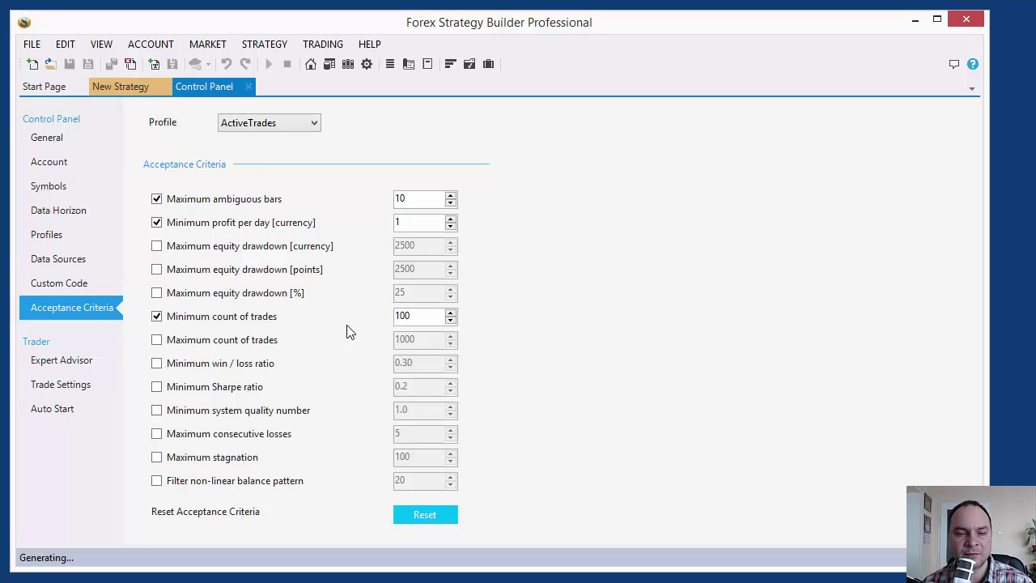
left_click_drag(409, 316, 378, 313)
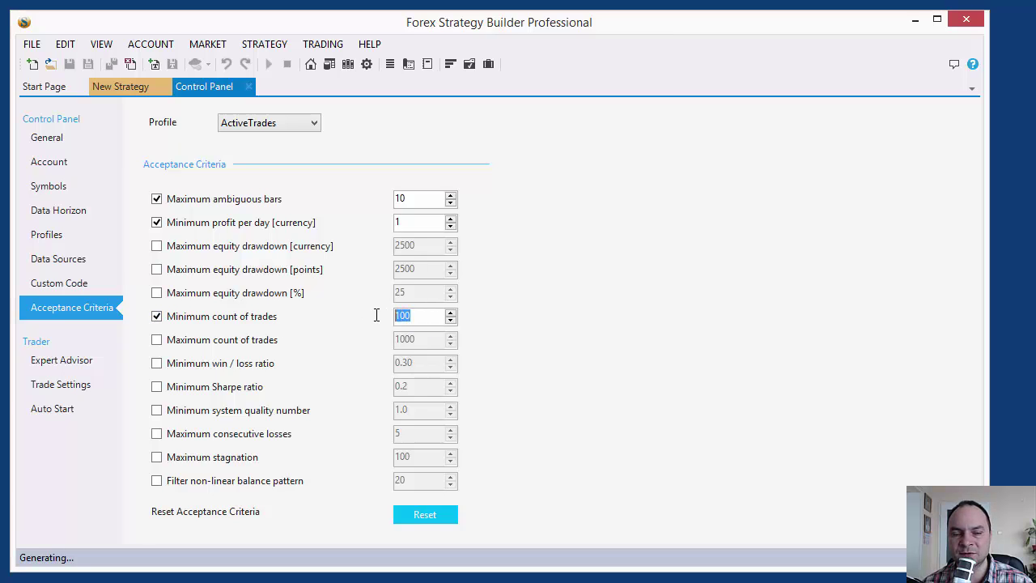
left_click(417, 316)
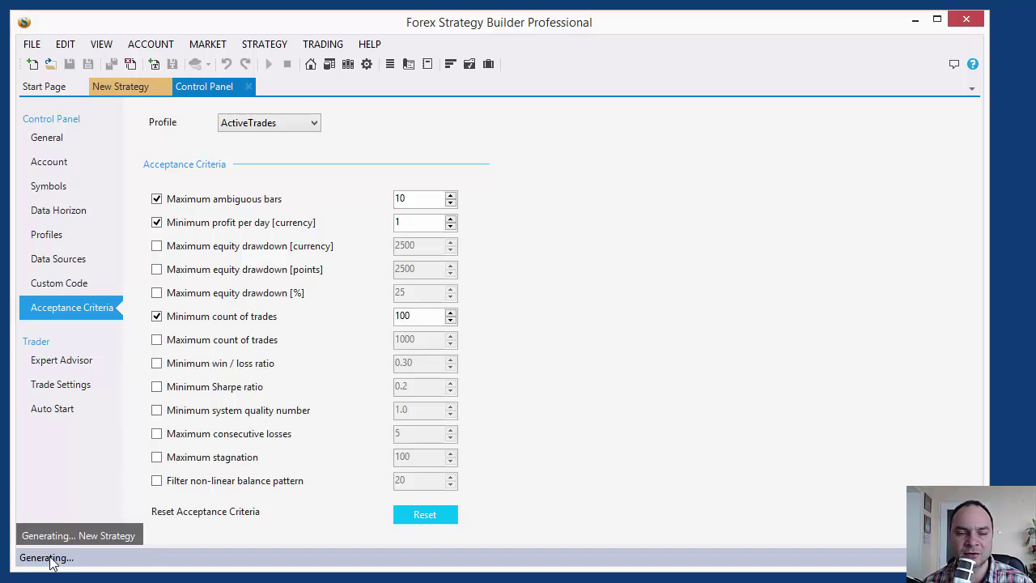
Check the Generator's progress, and open the Repository's collections in a wider window to view the strategies in Active EURUSD M15
left_click(127, 91)
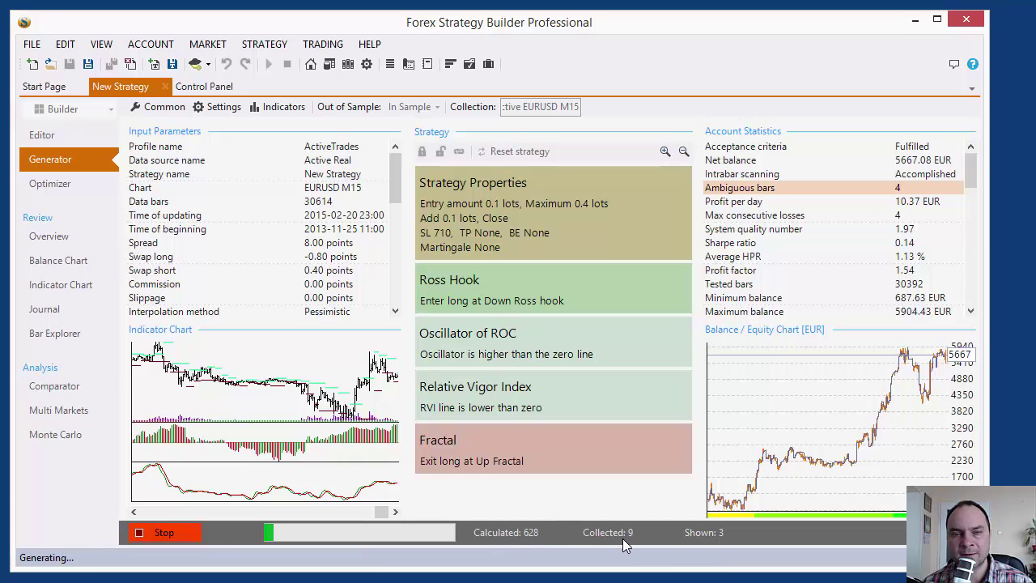
left_click(348, 68)
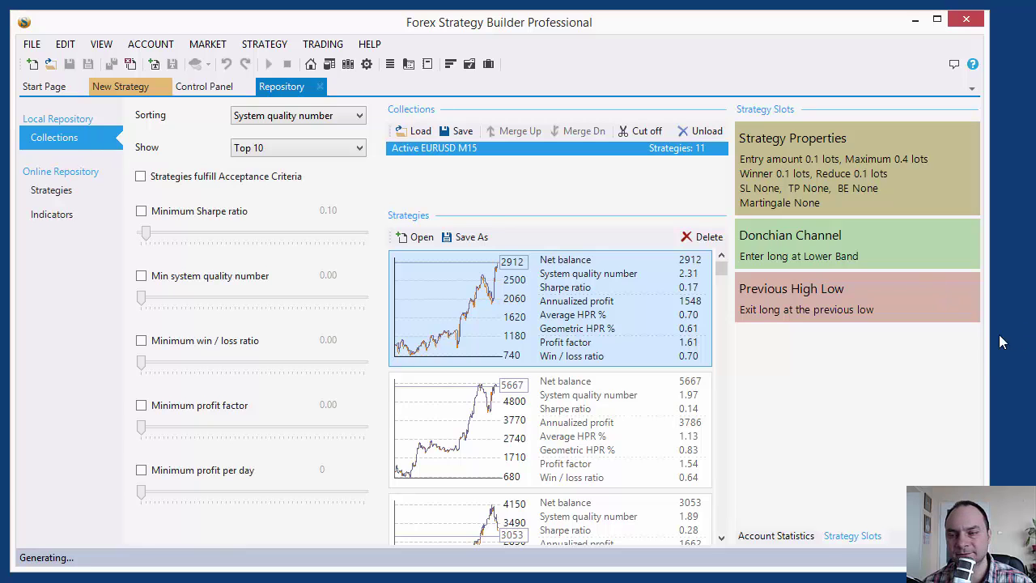
left_click_drag(988, 334, 1028, 334)
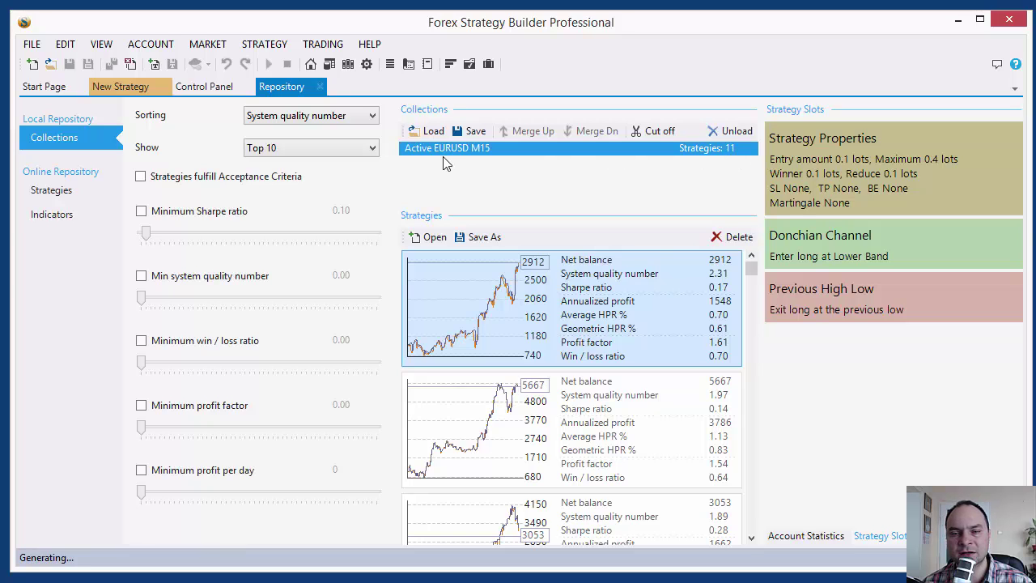
left_click_drag(755, 271, 785, 229)
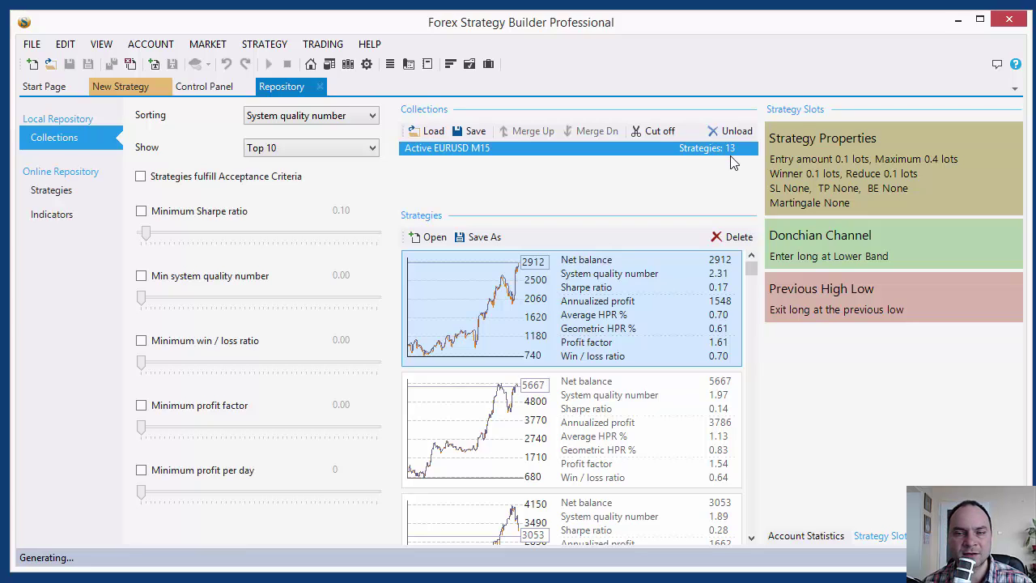
Sort the strategies in the collection by Net balance
left_click(296, 120)
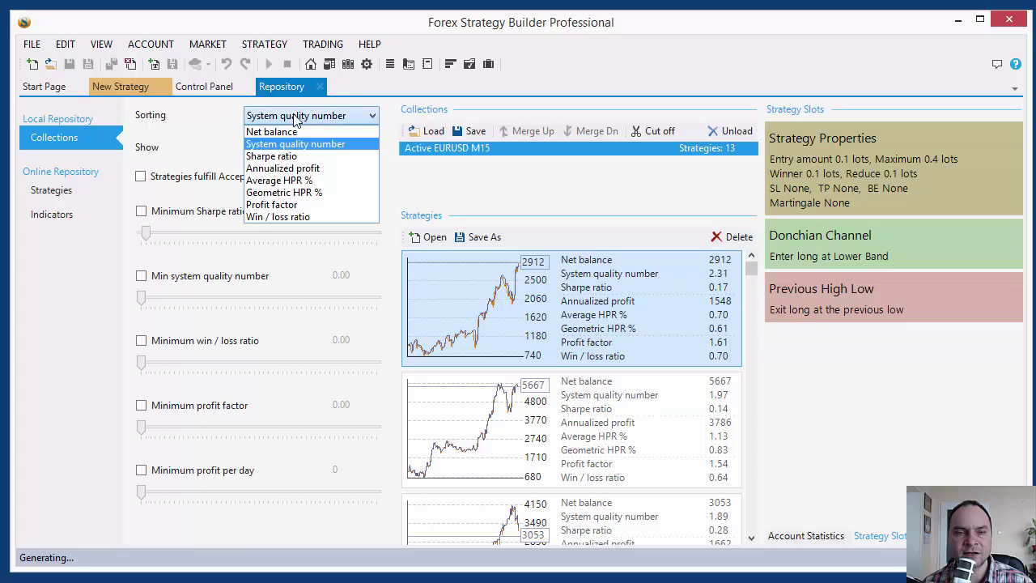
left_click(303, 131)
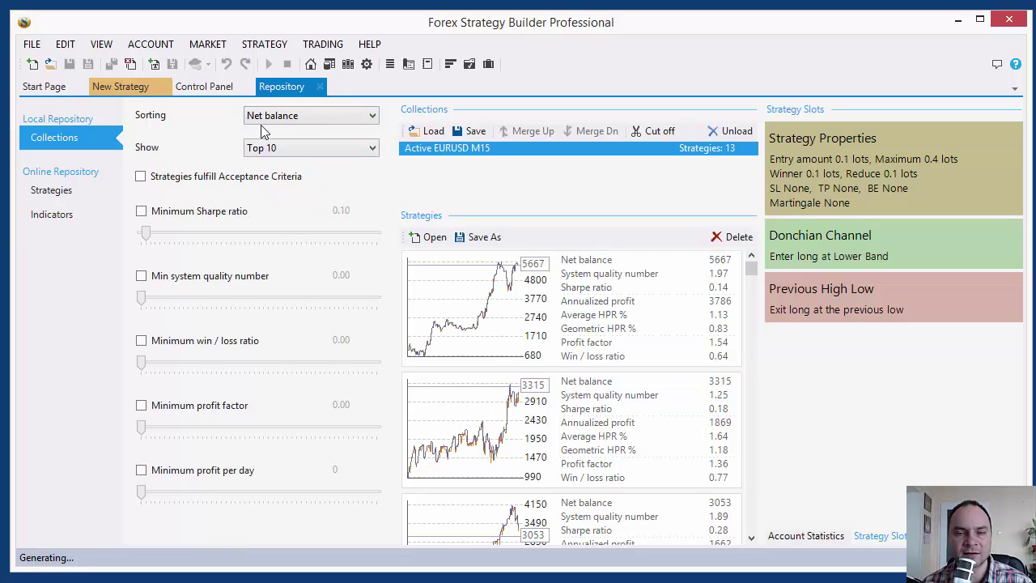
left_click(308, 115)
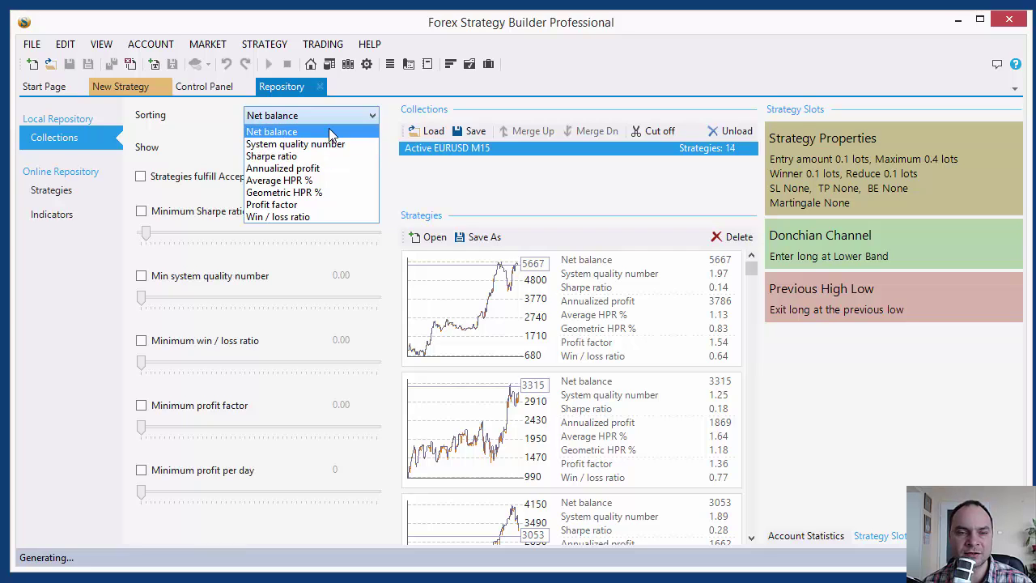
left_click(329, 129)
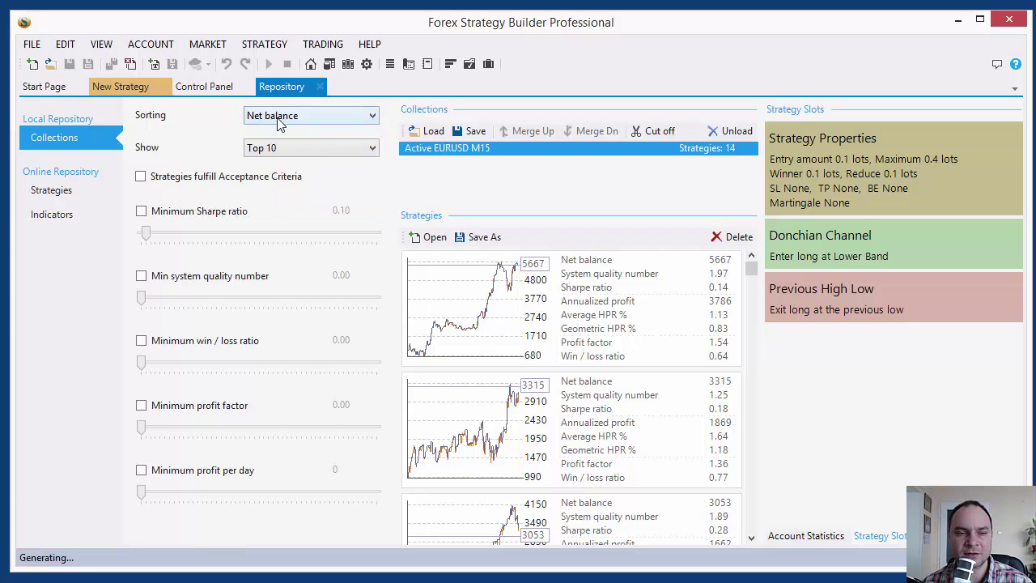
Filter the collection's strategies by a Minimum Sharpe ratio of 0.20
left_click(141, 211)
mouse_move(145, 235)
left_mouse_down()
mouse_move(167, 234)
mouse_move(139, 234)
mouse_move(148, 234)
left_mouse_up()
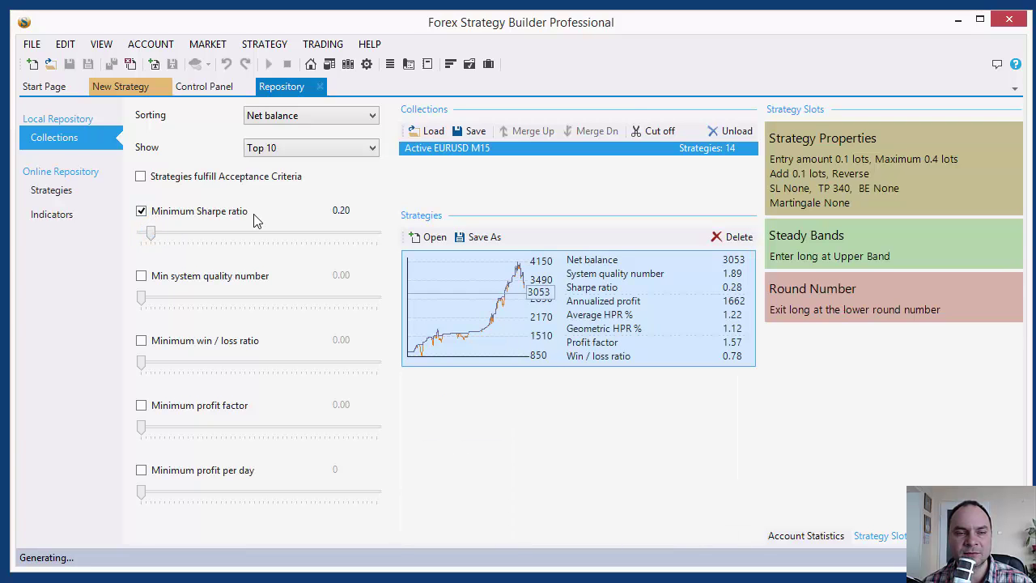
left_click(141, 211)
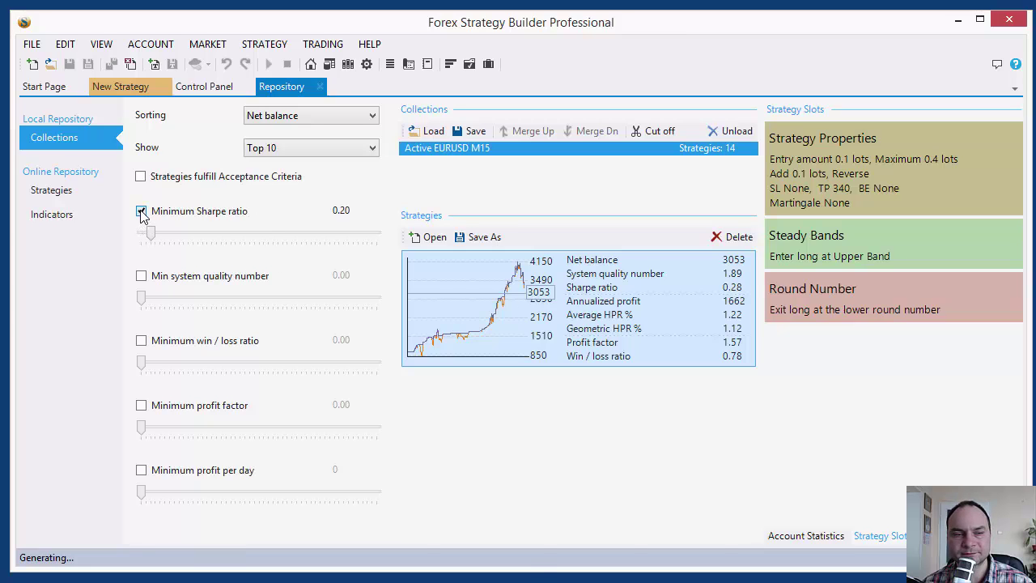
left_click(141, 211)
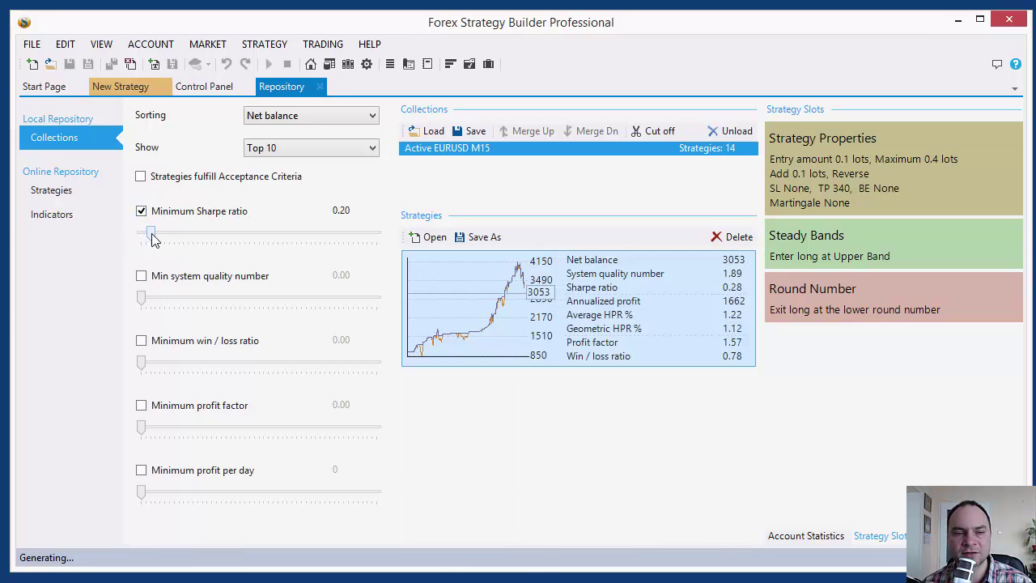
Remove the Minimum Sharpe ratio filter and look over the collection's full list of strategies
left_click_drag(153, 234, 139, 234)
left_click(140, 212)
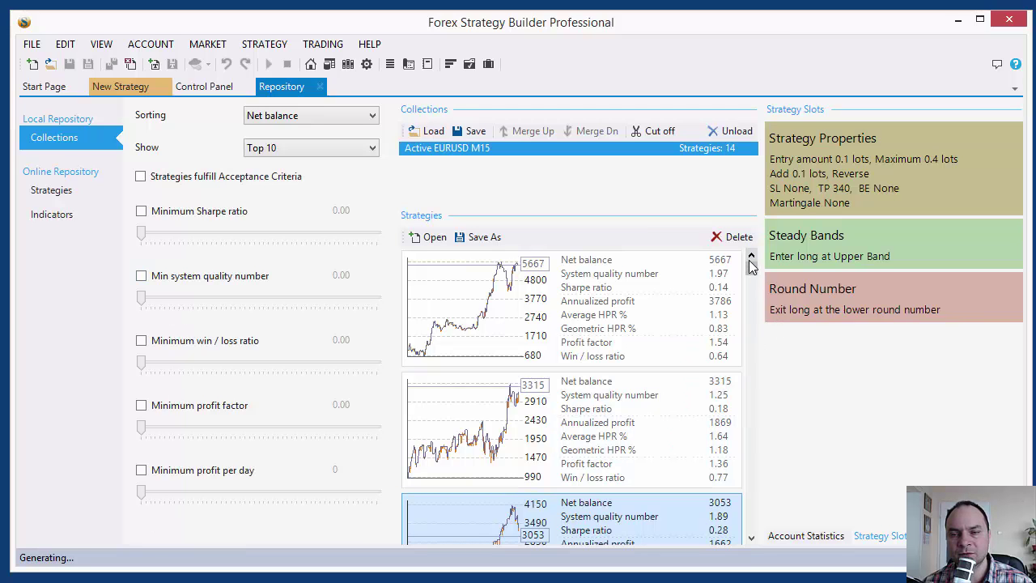
mouse_move(752, 266)
left_mouse_down()
mouse_move(746, 366)
mouse_move(742, 269)
left_mouse_up()
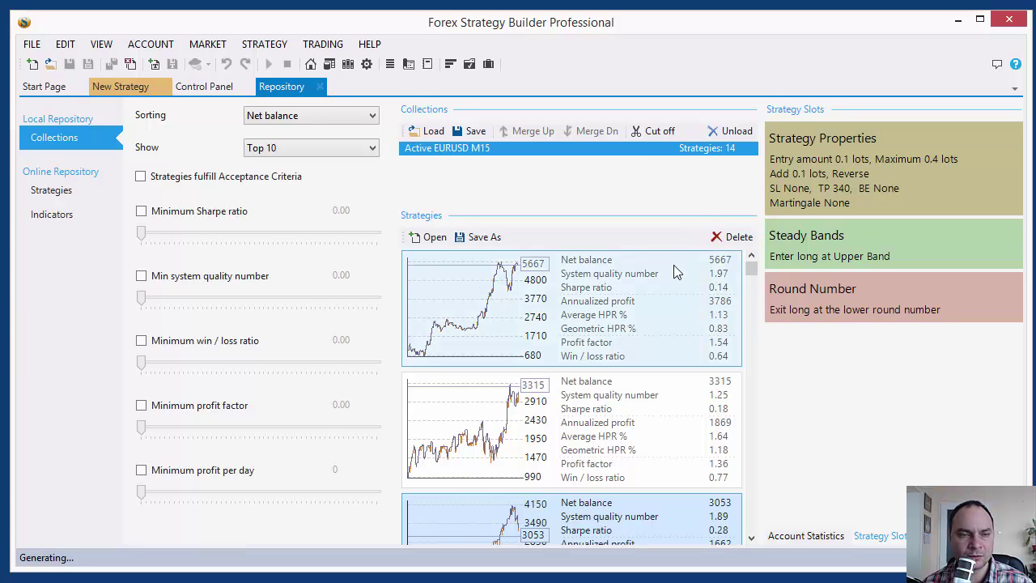
Create a new strategy, place it beside the first New Strategy, and review its Strategy Properties without changing them
left_click(118, 87)
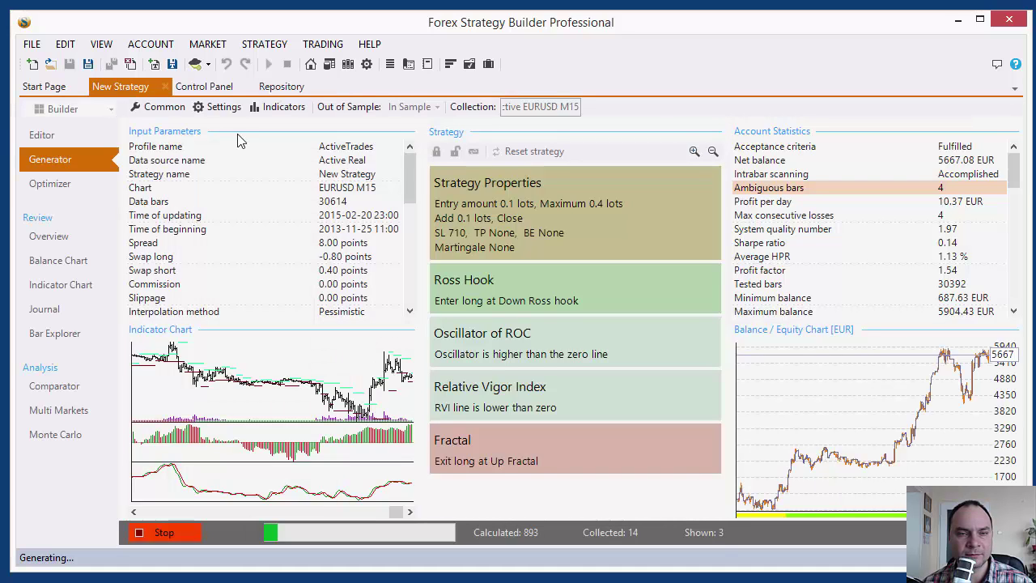
left_click(154, 65)
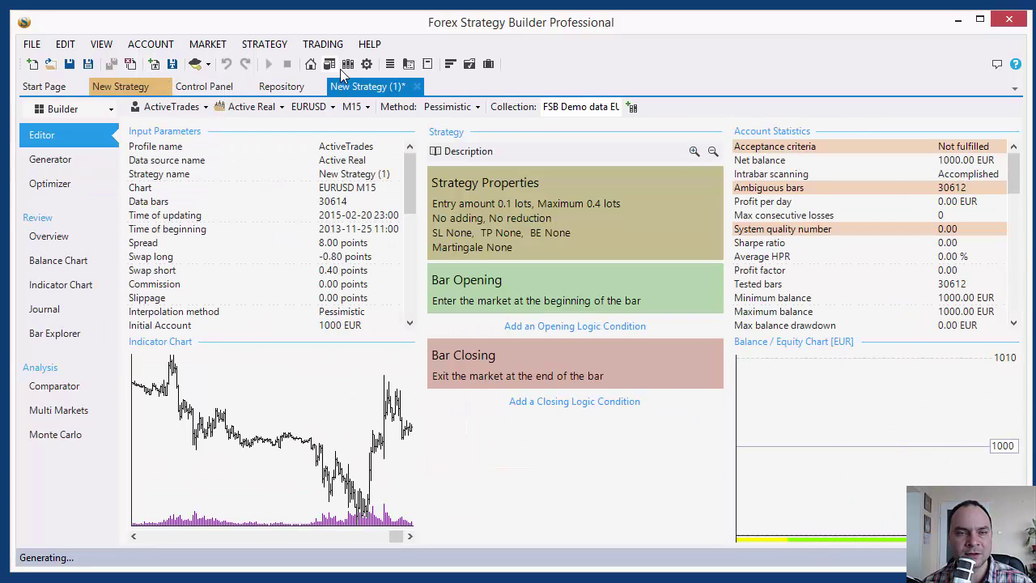
left_click_drag(382, 89, 203, 93)
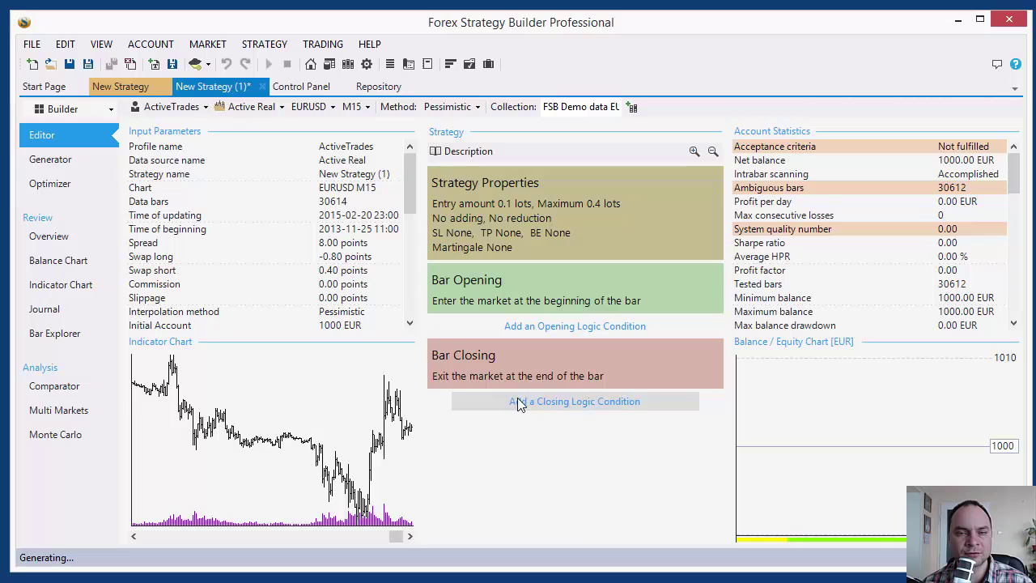
left_click(504, 235)
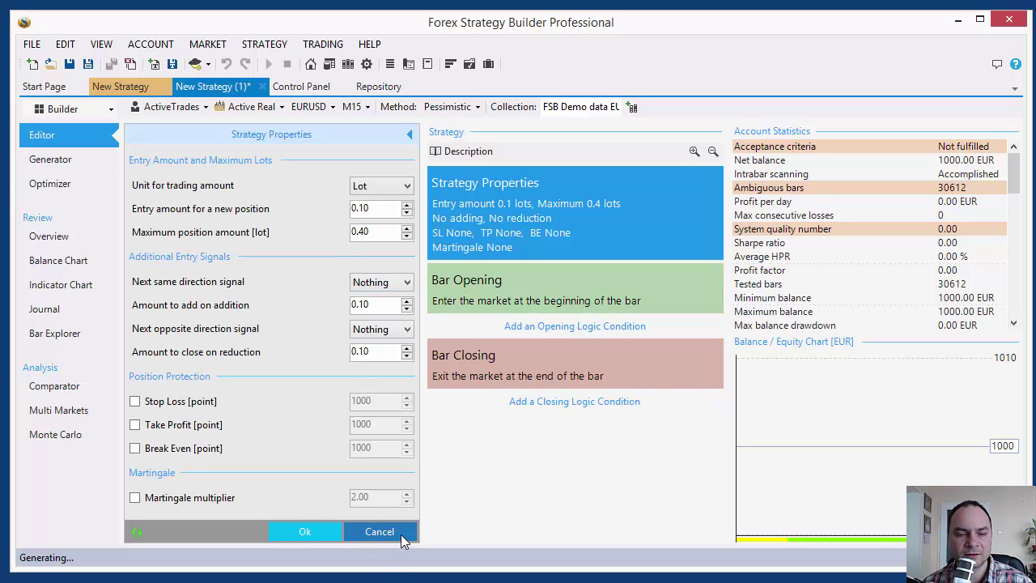
left_click(374, 536)
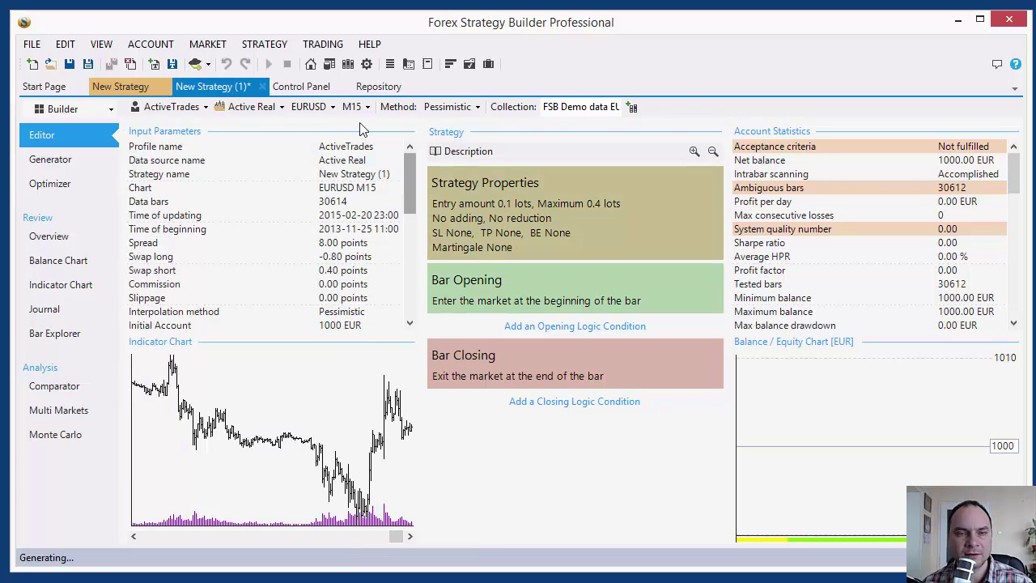
Set the new strategy's collection name to Active EURUSD M15
left_click_drag(548, 106, 463, 103)
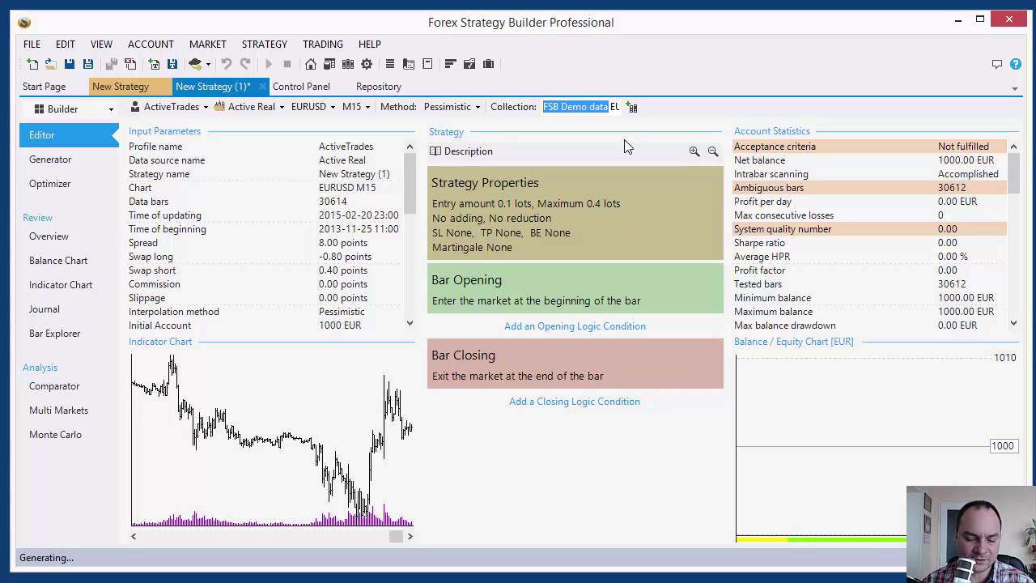
type("Active EURUSD D")
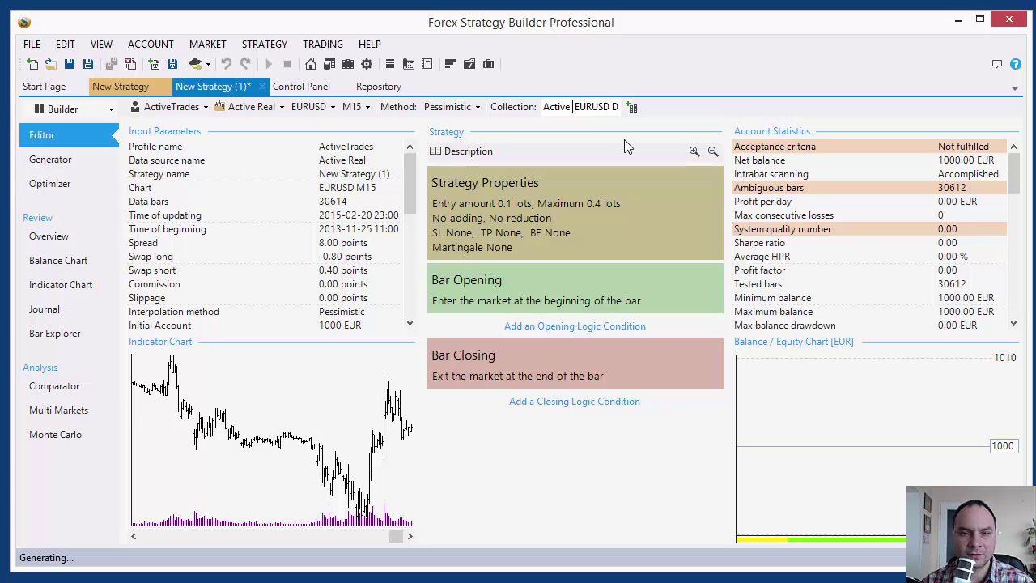
key("End")
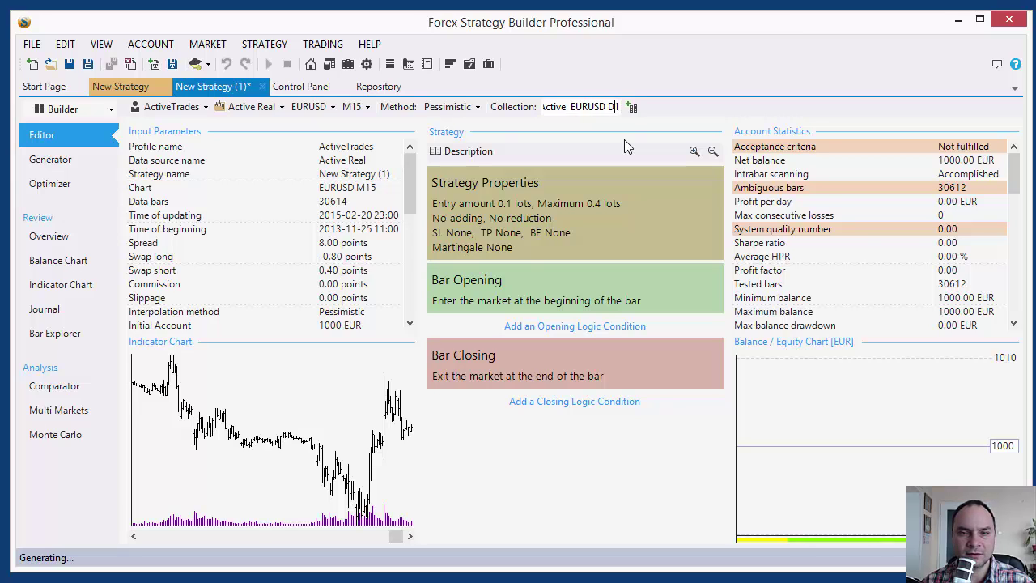
key("Home")
key("Right")
key("Right")
key("Right")
key("Right")
key("Right")
key("Right")
key("Right")
key("Right")
key("Right")
key("Right")
key("Right")
key("Right")
key("Right")
key("Right")
key("BackSpace")
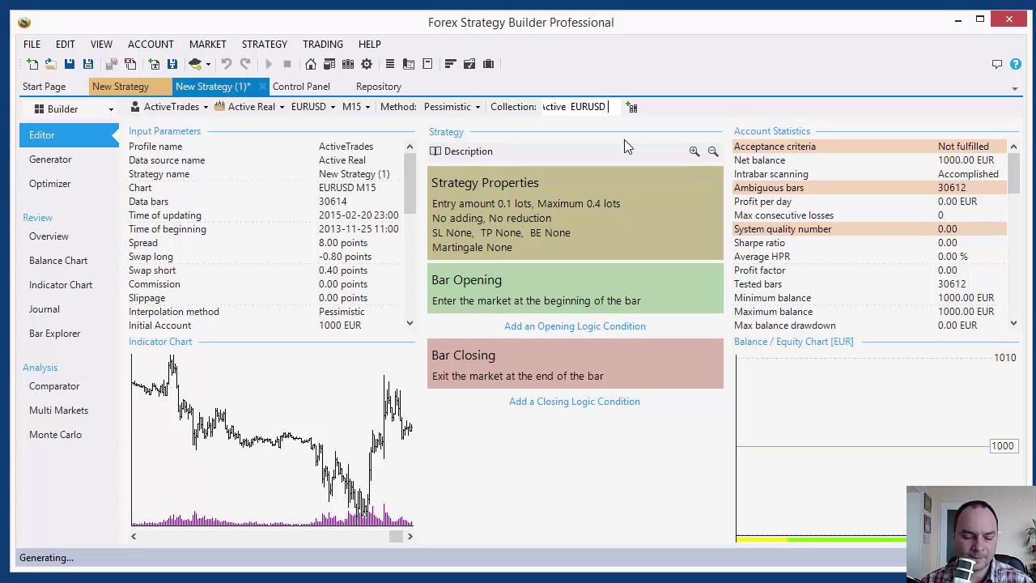
type("M15")
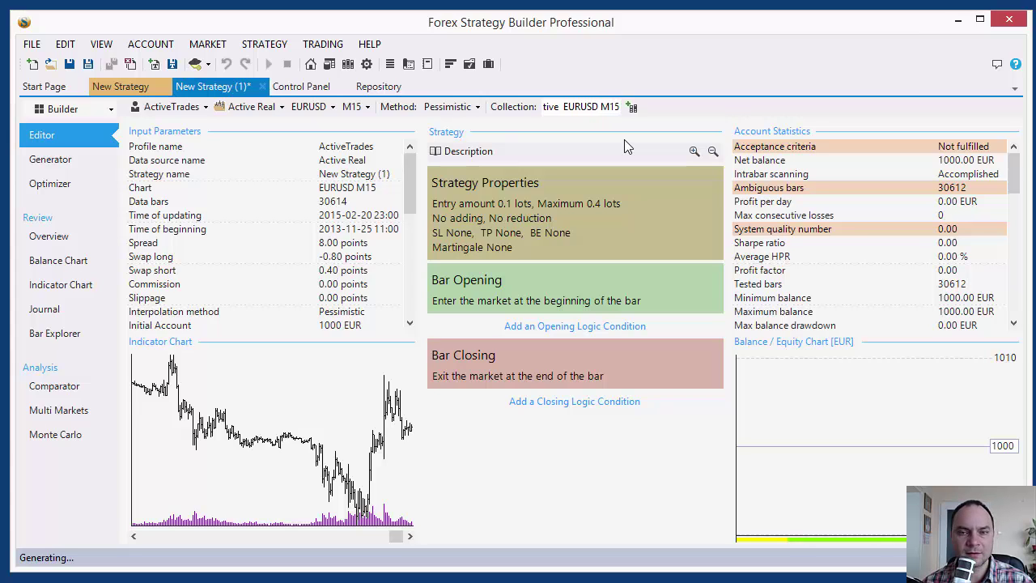
Compare the new strategy's collection name with the one in the Repository, and remove the extra space after "Active"
left_click_drag(569, 106, 535, 107)
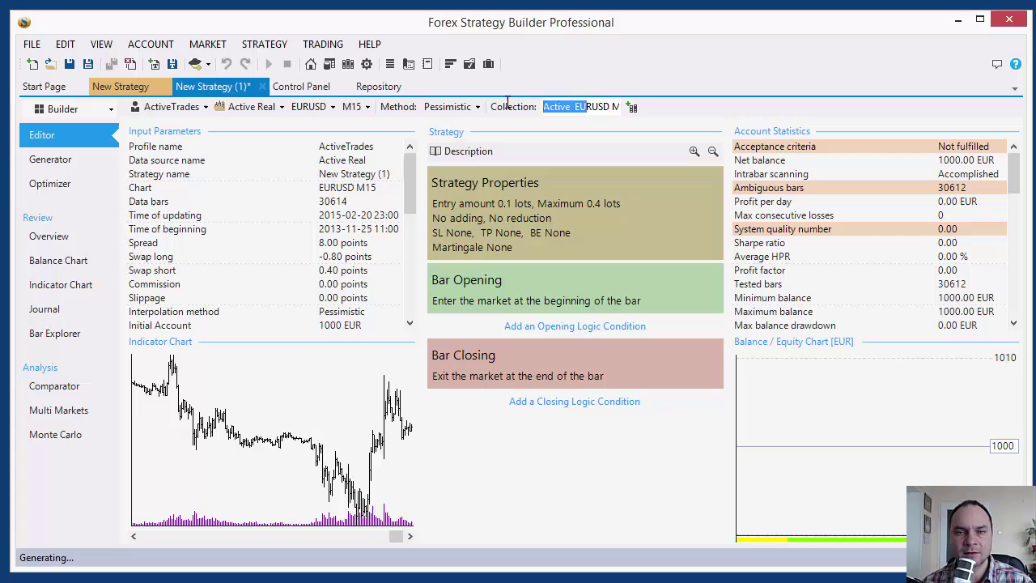
left_click(573, 107)
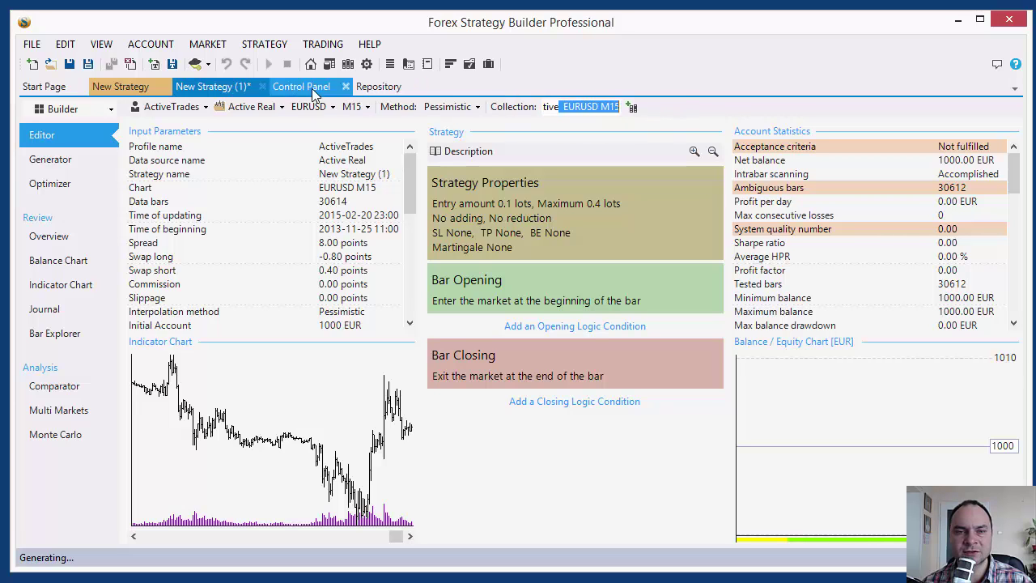
left_click(379, 87)
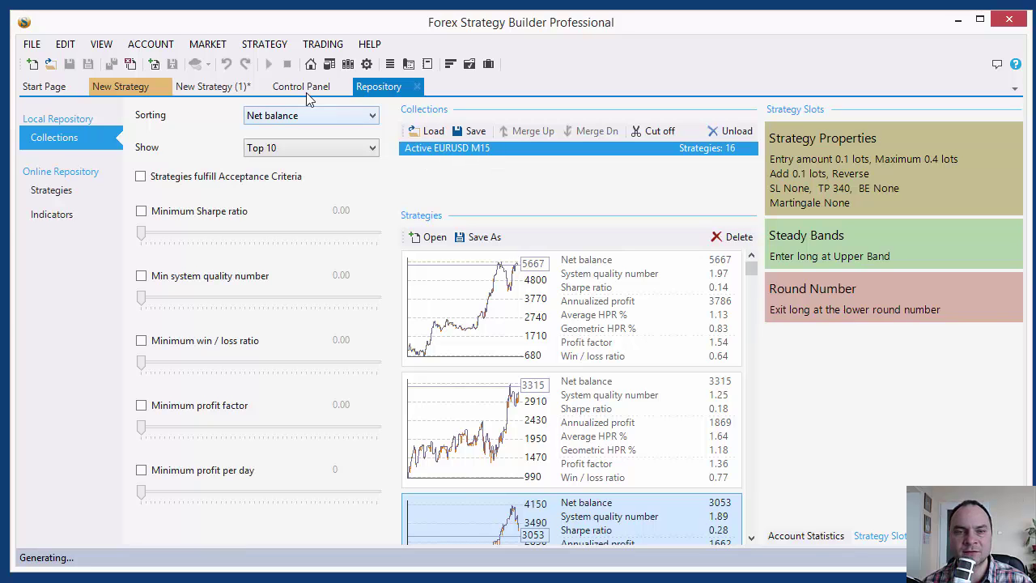
left_click(217, 89)
left_click_drag(577, 108, 497, 108)
left_click(570, 108)
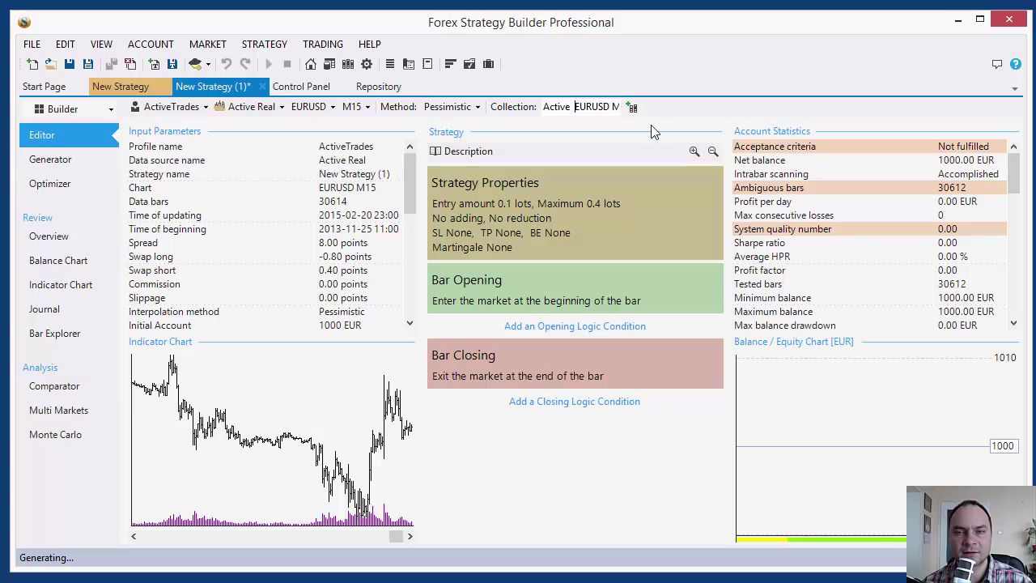
key("BackSpace")
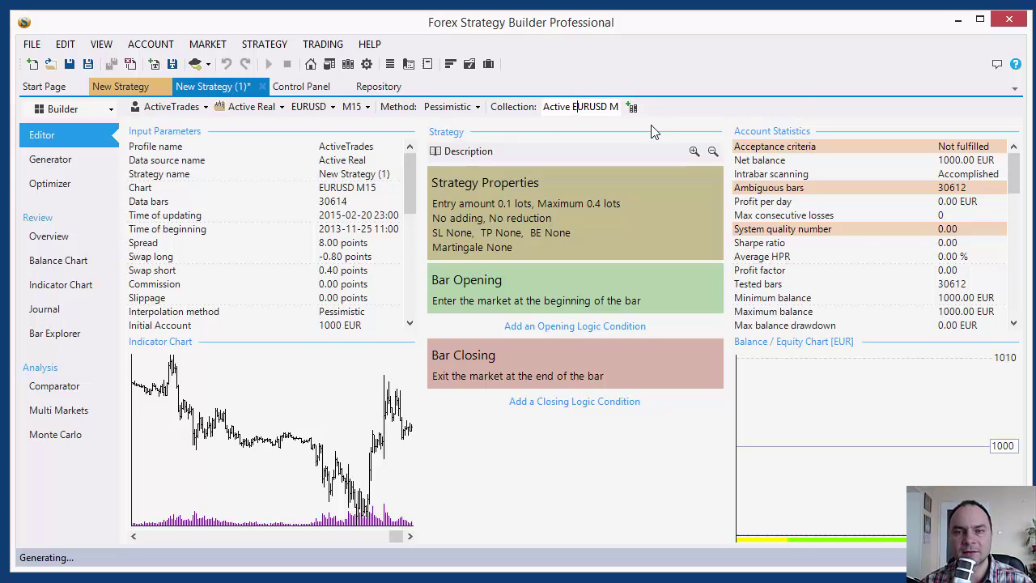
key("End")
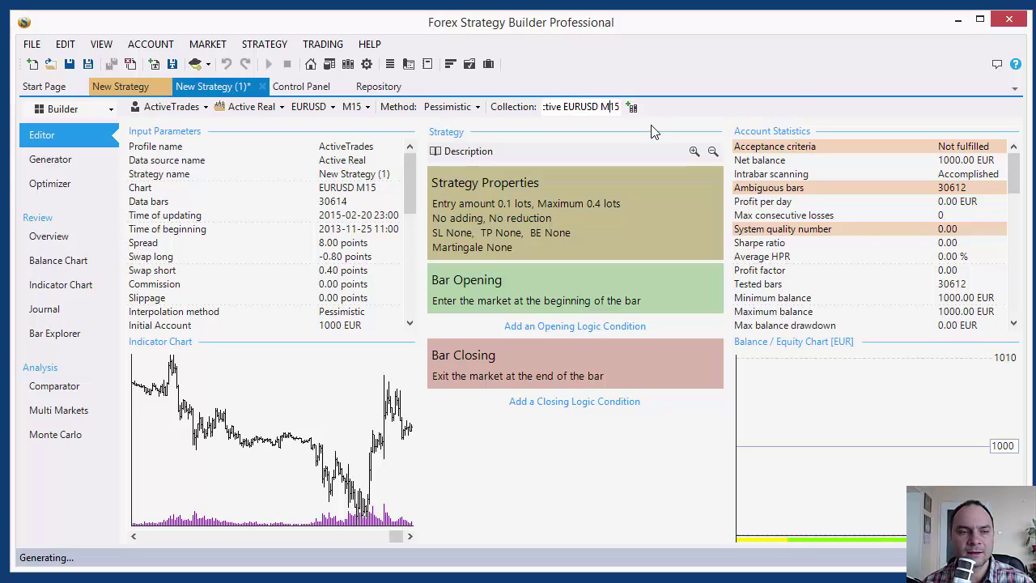
Review the second strategy's Generator settings and start generating, and check the first strategy's progress and the collection in the Repository
left_click(51, 166)
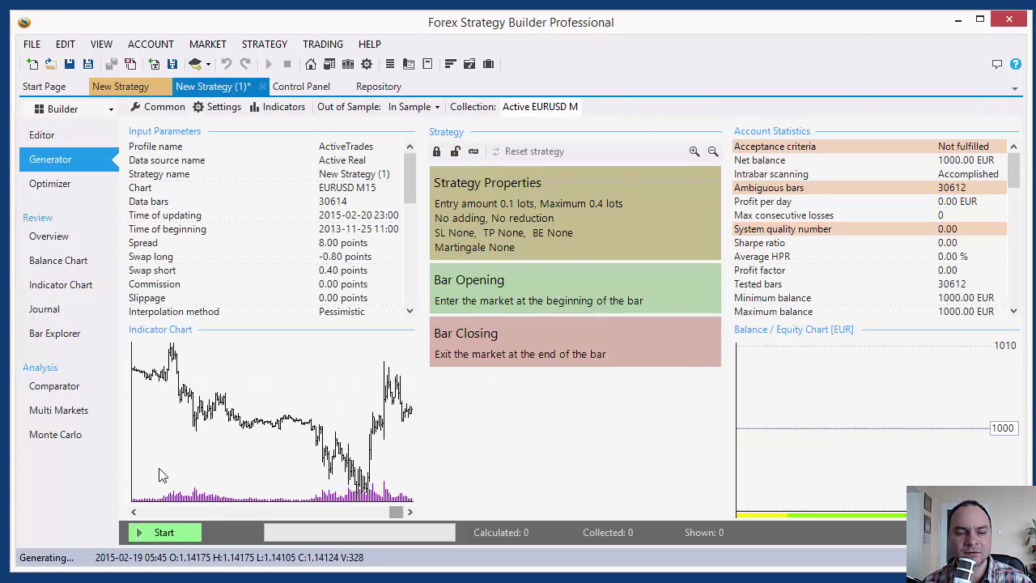
left_click(223, 108)
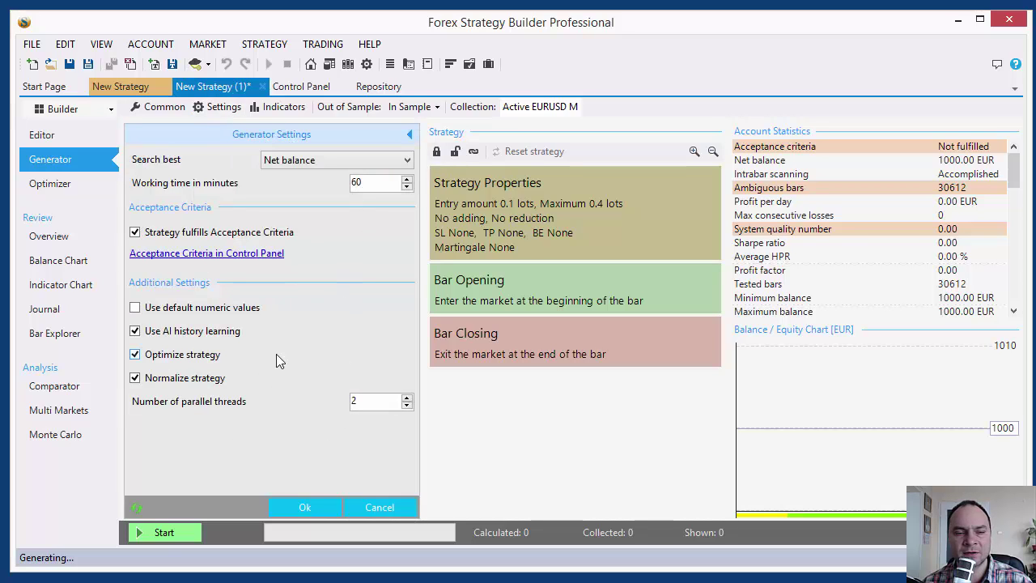
left_click(410, 136)
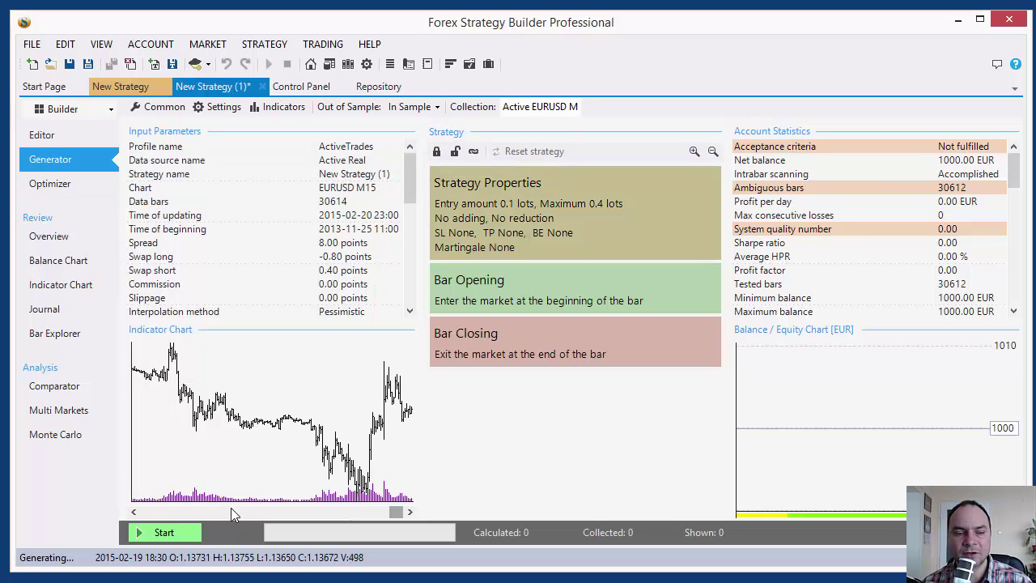
left_click(160, 537)
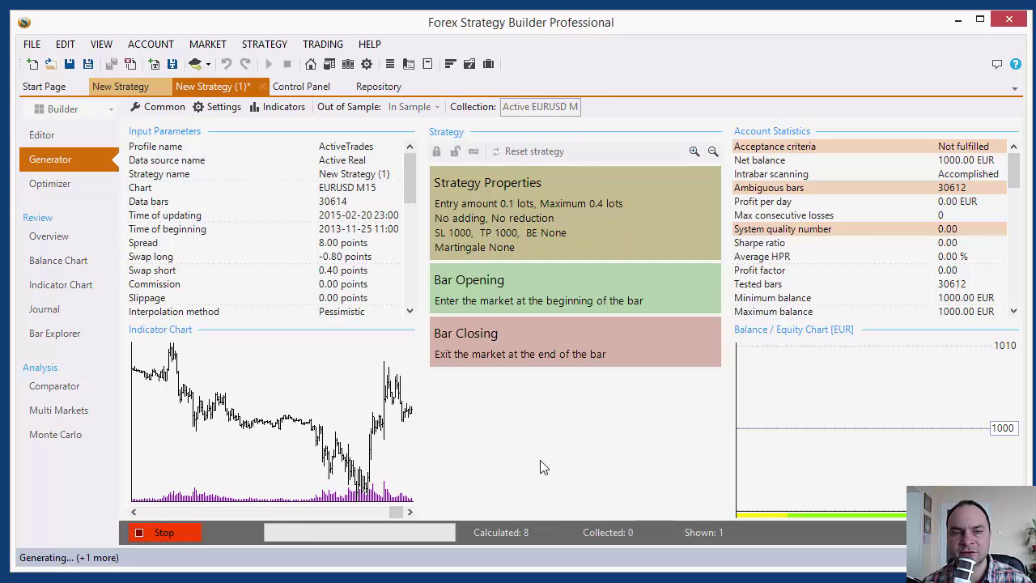
left_click(128, 89)
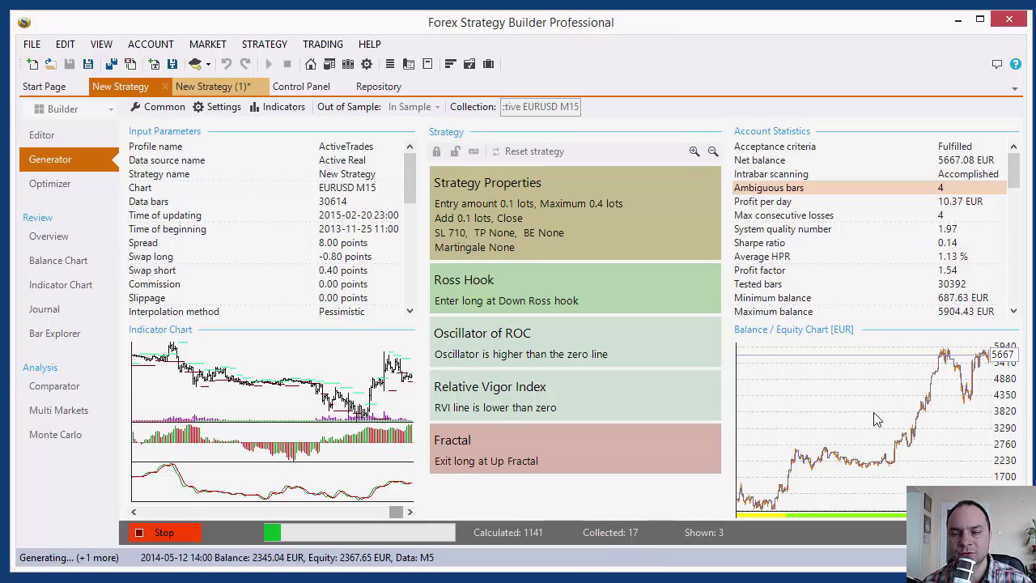
left_click(387, 91)
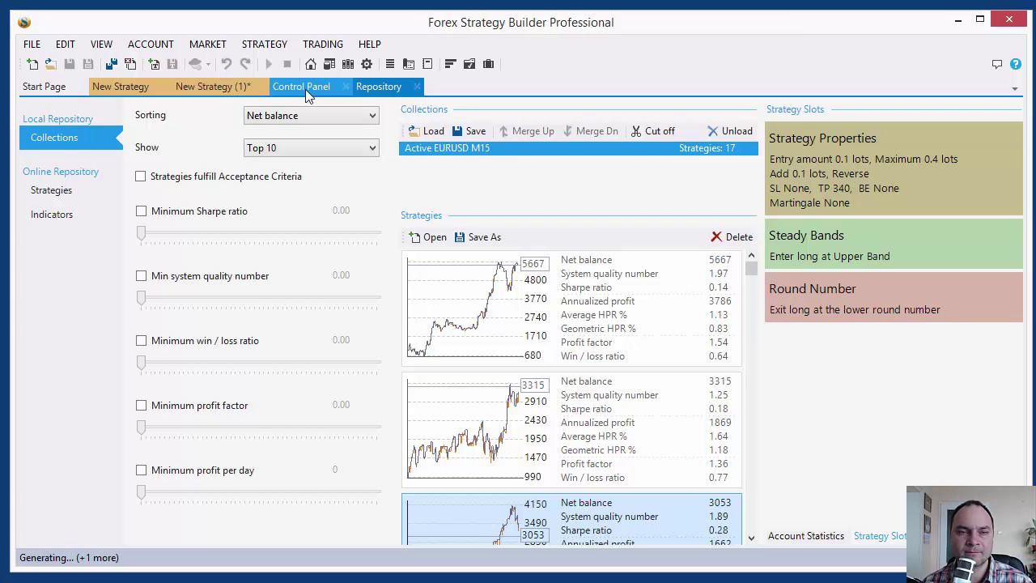
Create a third new strategy and turn off Strategy fulfills Acceptance Criteria in its Generator settings
left_click(156, 67)
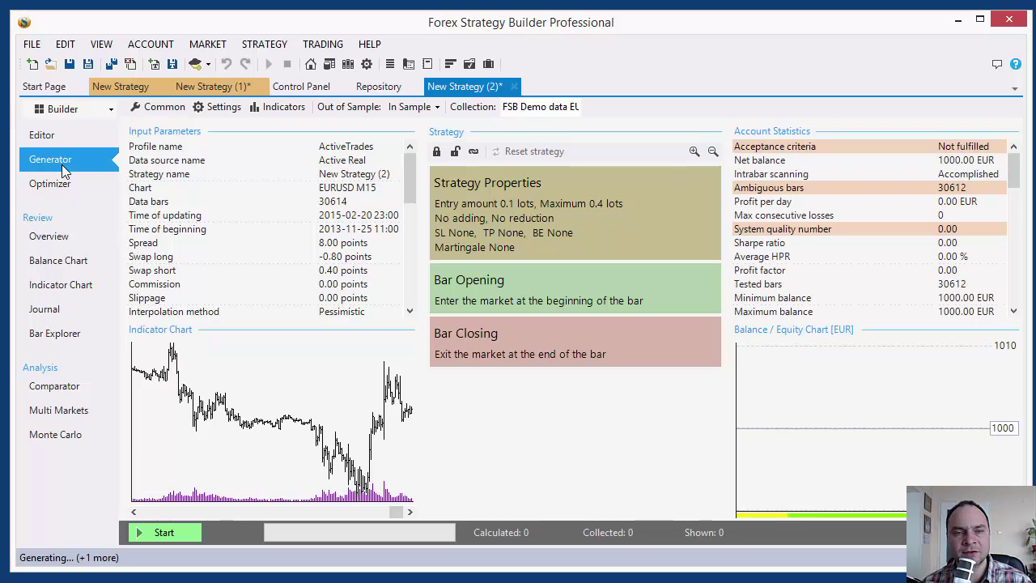
left_click(217, 107)
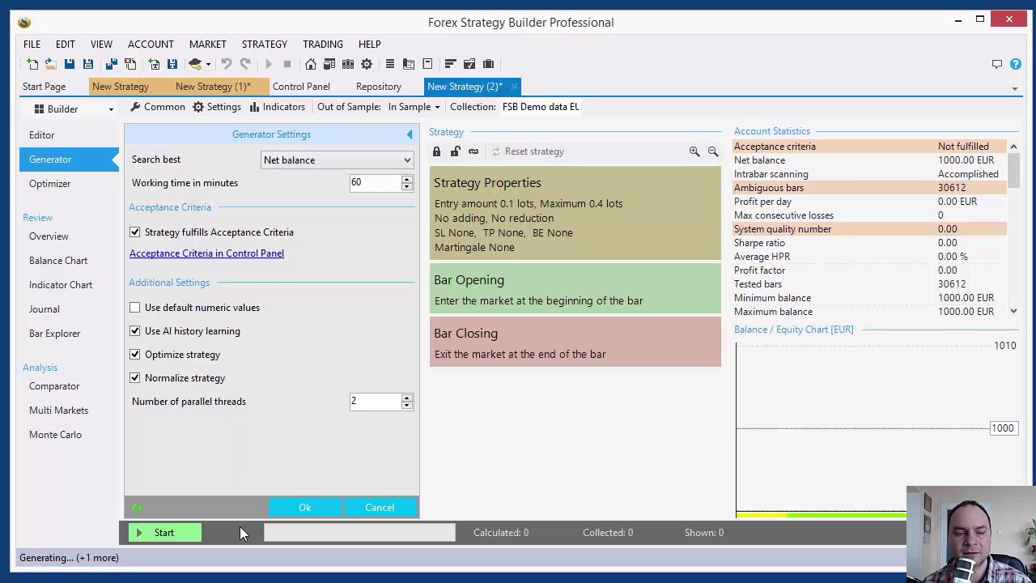
left_click(409, 136)
left_click(217, 106)
left_click(199, 233)
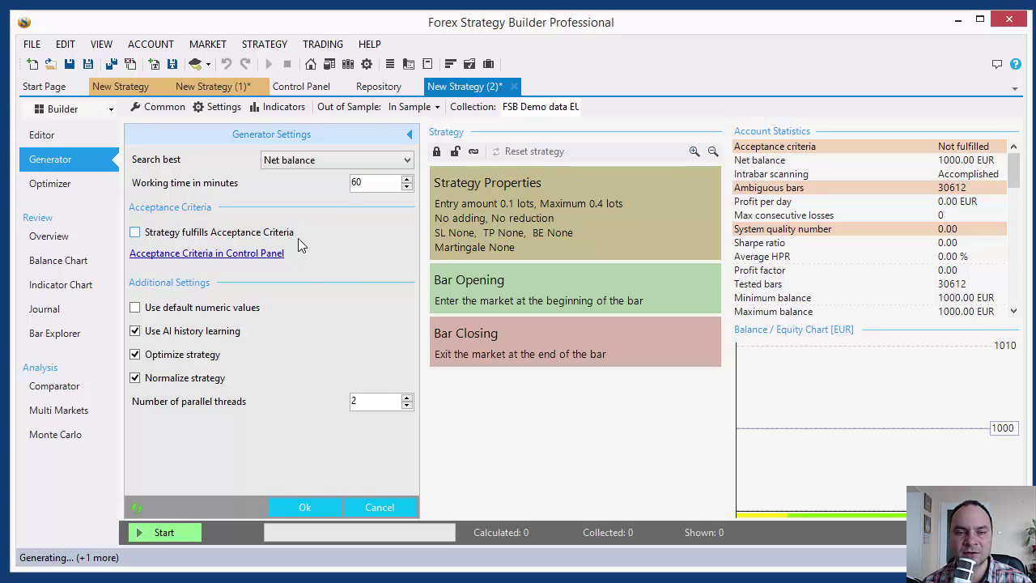
left_click(306, 507)
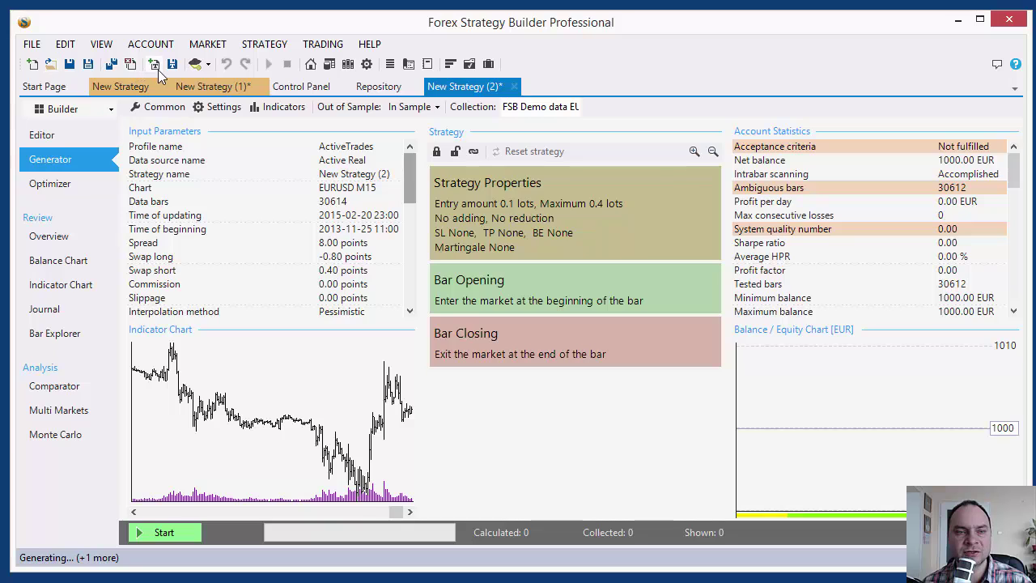
Check in another new strategy whether the Generator settings carry over, and close that strategy without saving
left_click(157, 68)
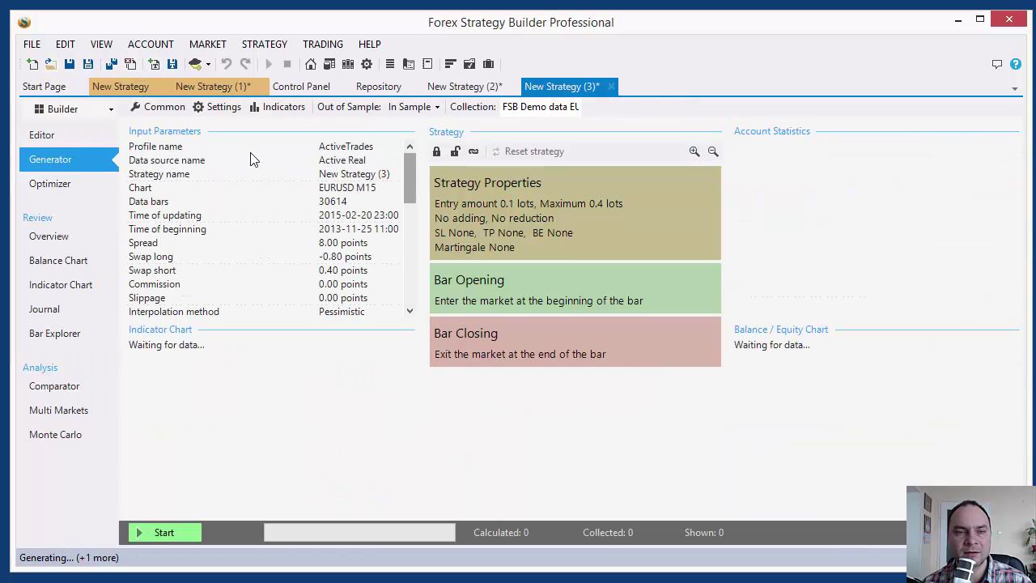
left_click(219, 107)
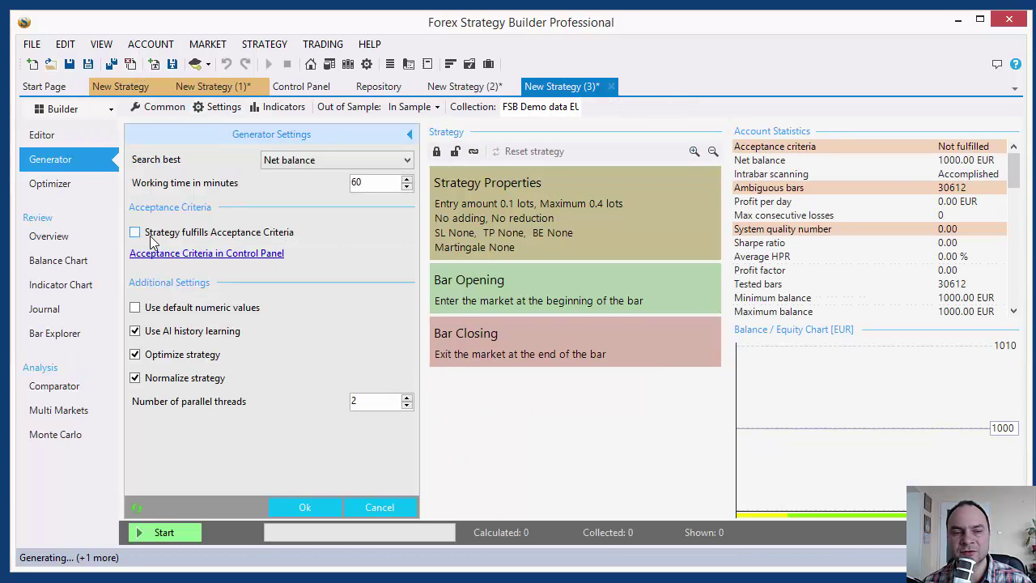
left_click(611, 86)
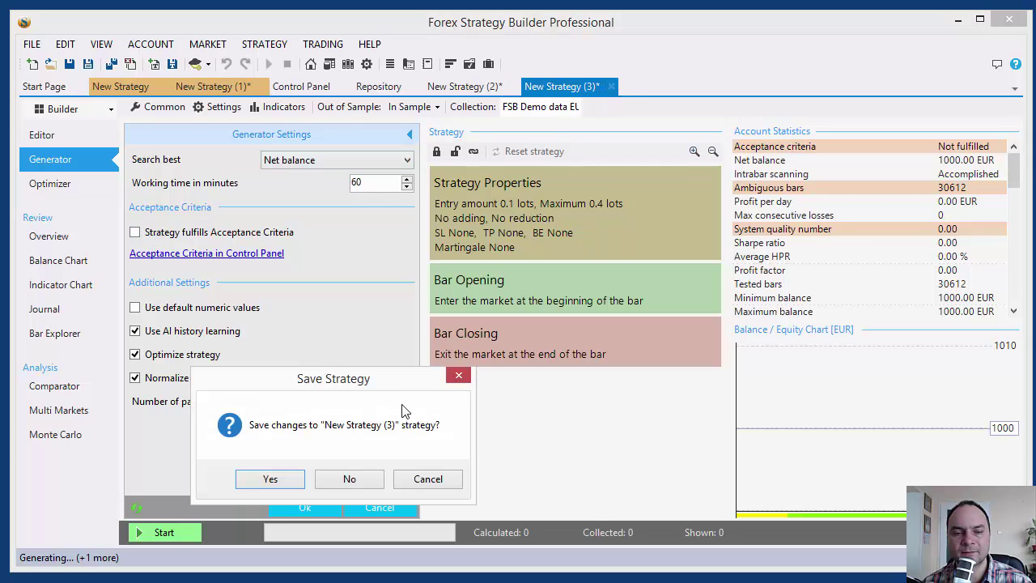
left_click(349, 480)
Turn on Strategy fulfills Acceptance Criteria and Use default numeric values in the third strategy's Generator settings
left_click(213, 110)
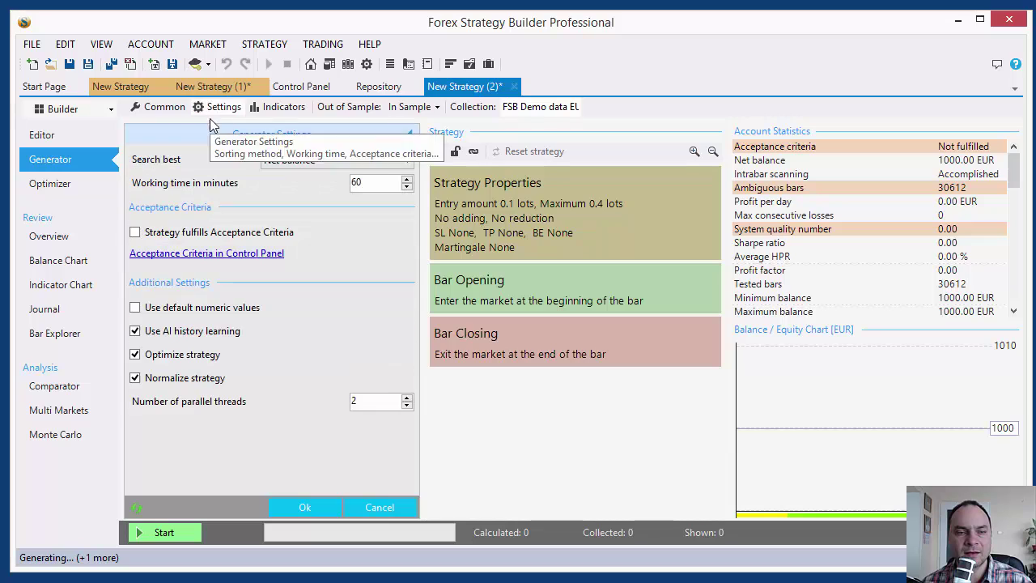
left_click(176, 235)
left_click(168, 310)
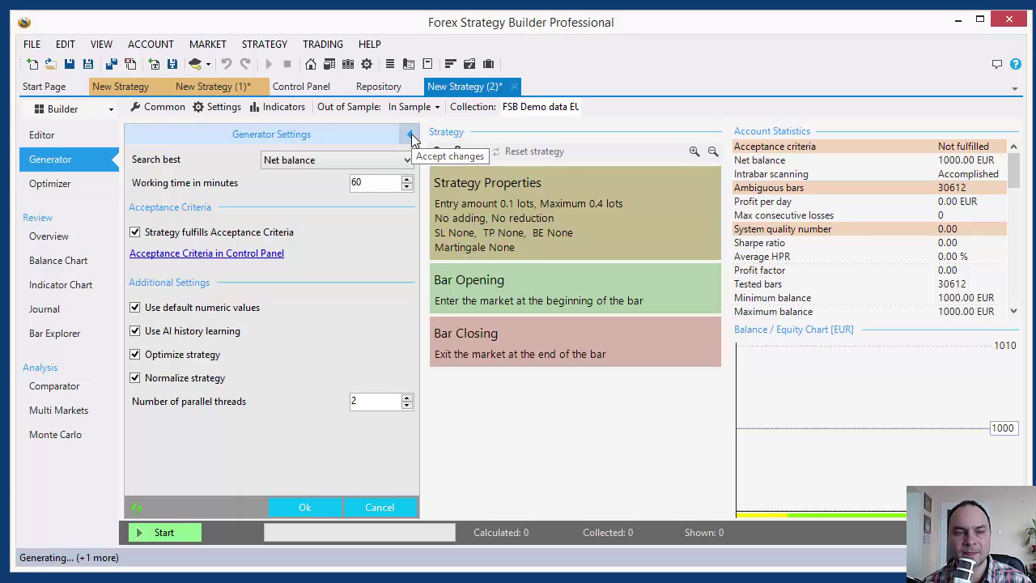
left_click(411, 138)
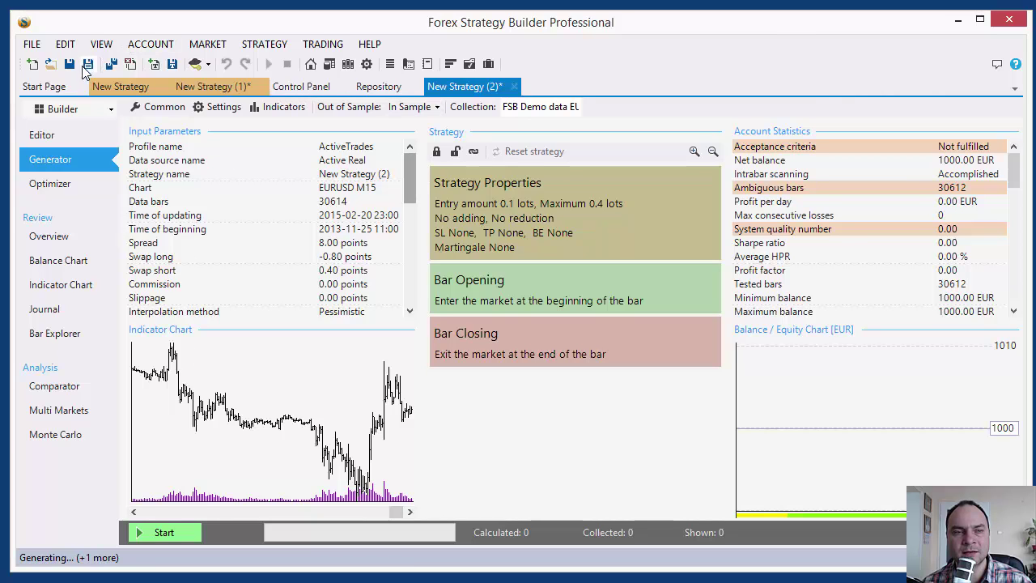
Create another strategy and compare its Generator settings with those of the third strategy
left_click(153, 65)
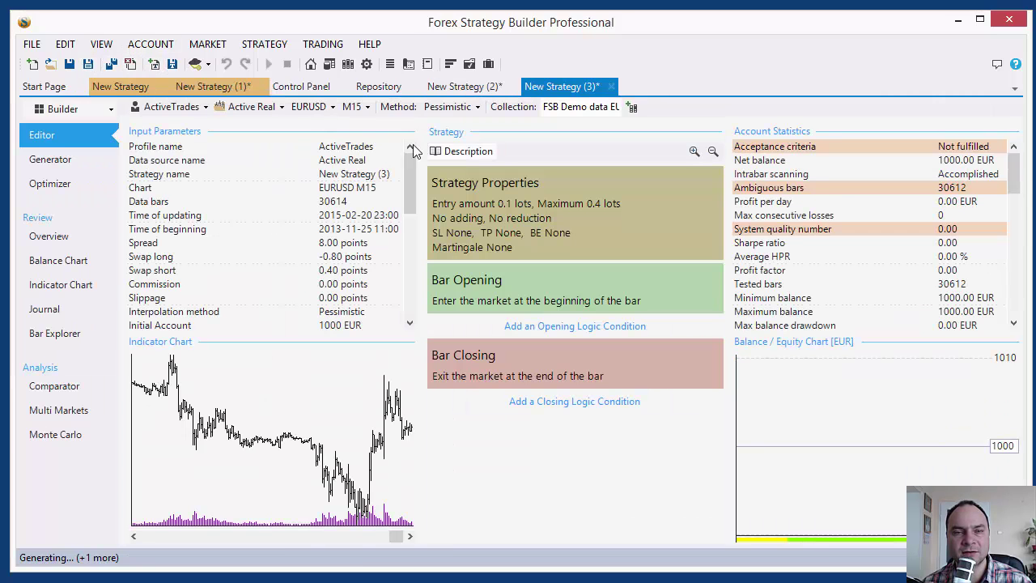
left_click(76, 166)
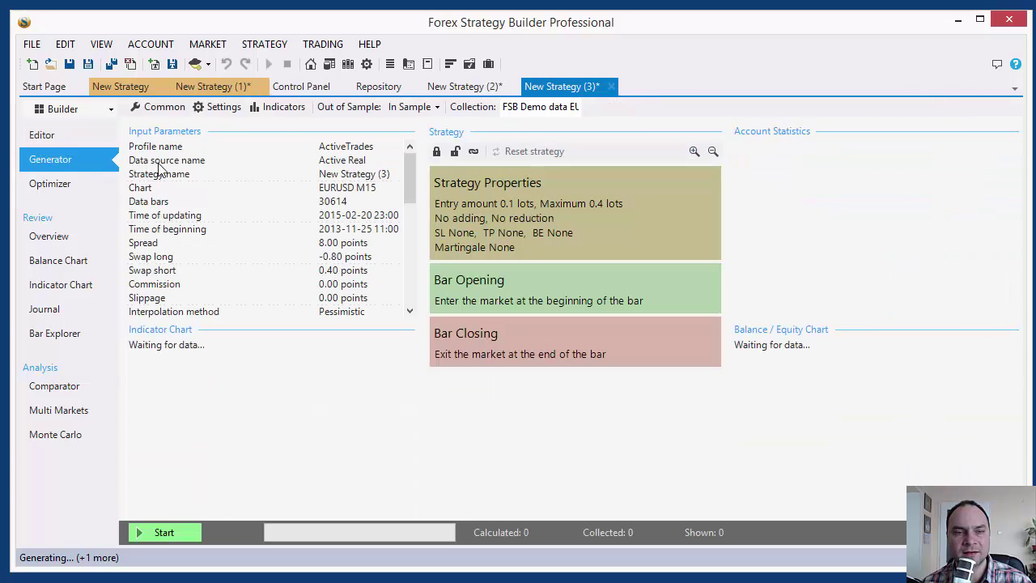
left_click(217, 106)
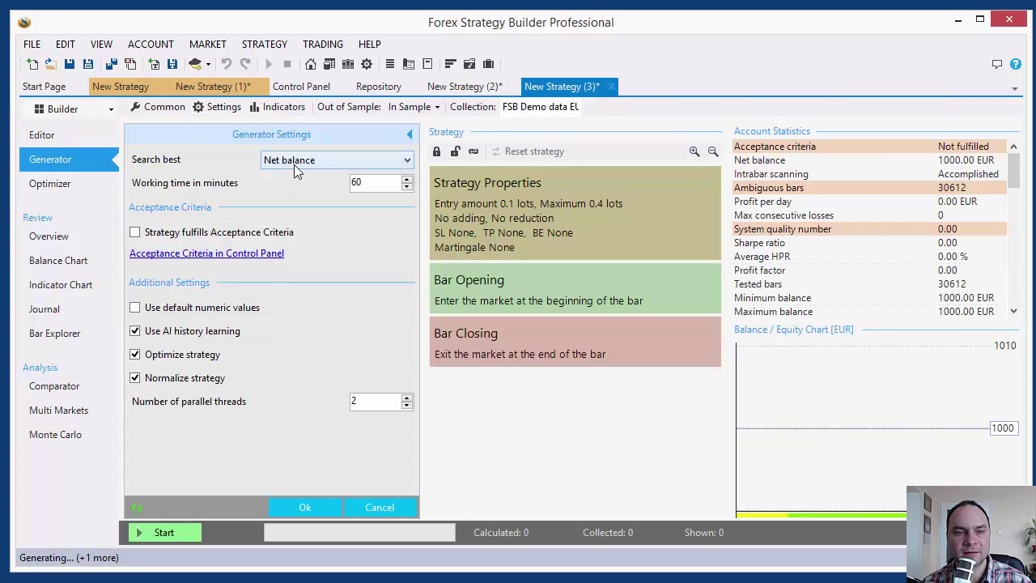
left_click(449, 89)
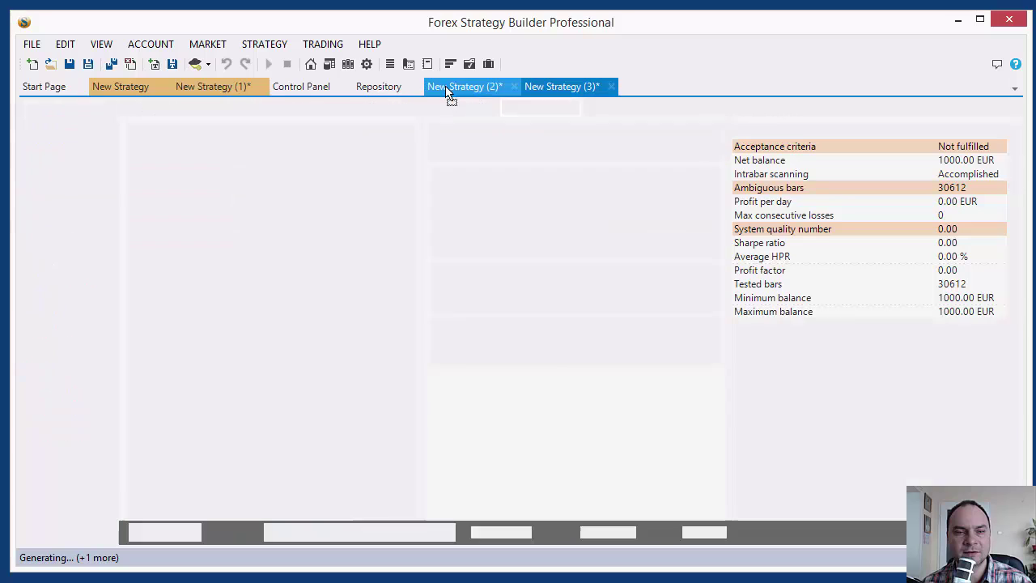
left_click(217, 107)
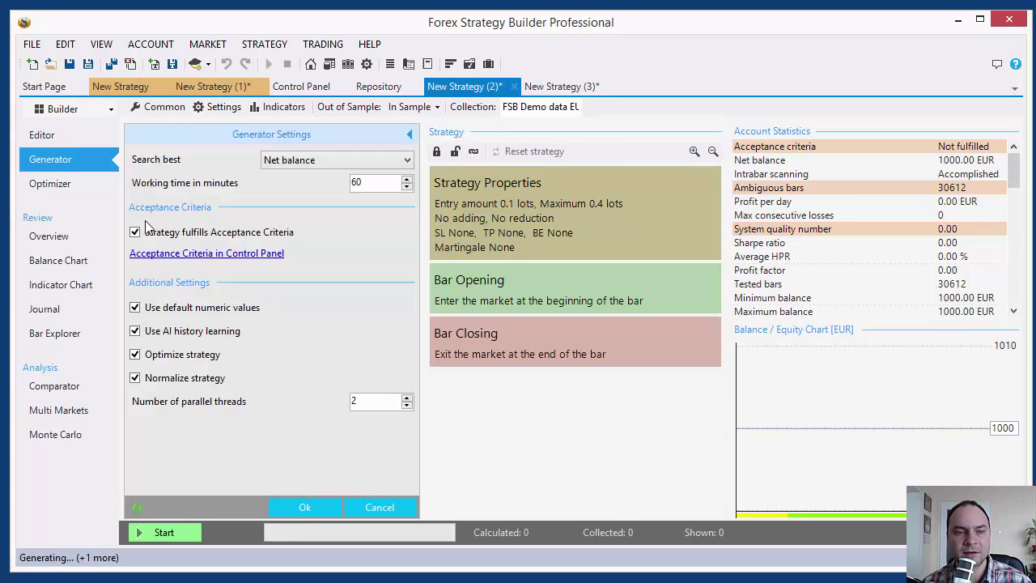
left_click(559, 87)
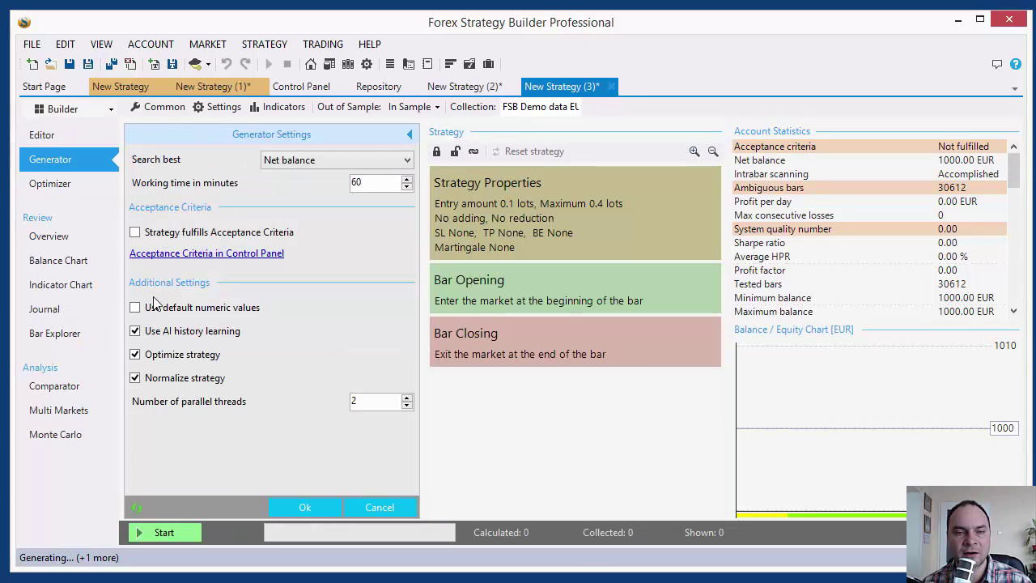
Close the newest strategy and the third strategy without saving their changes
left_click(409, 134)
left_click(611, 87)
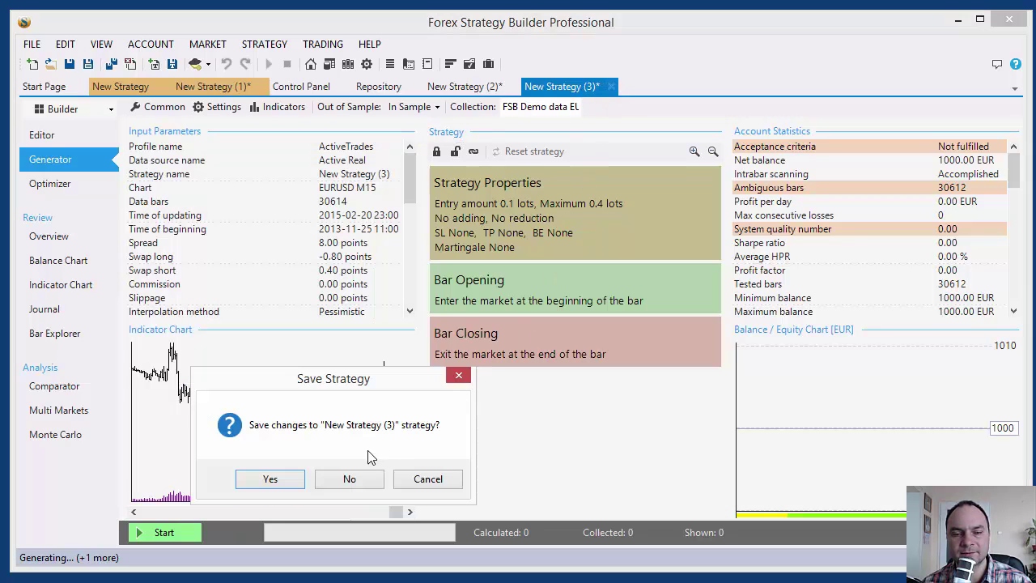
left_click(362, 478)
left_click(514, 87)
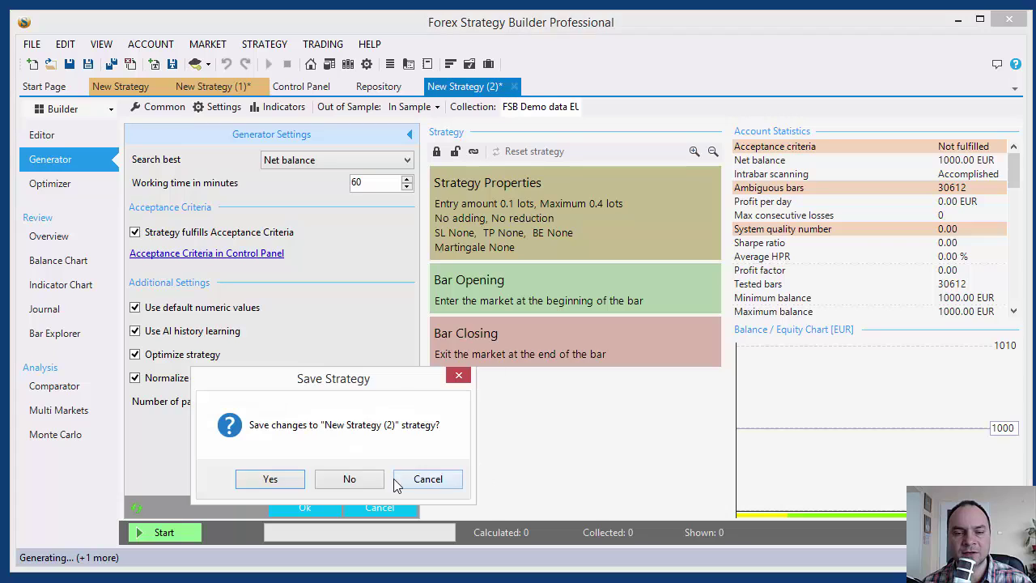
left_click(366, 482)
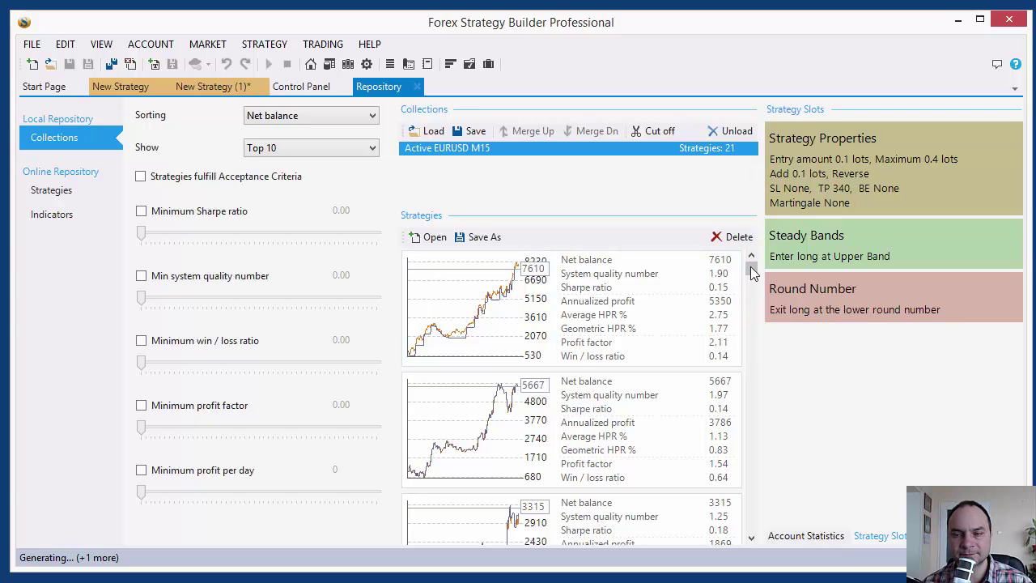
Inspect the top strategy in the Active EURUSD M15 collection and check the progress of both running Generators
left_click_drag(752, 268, 774, 211)
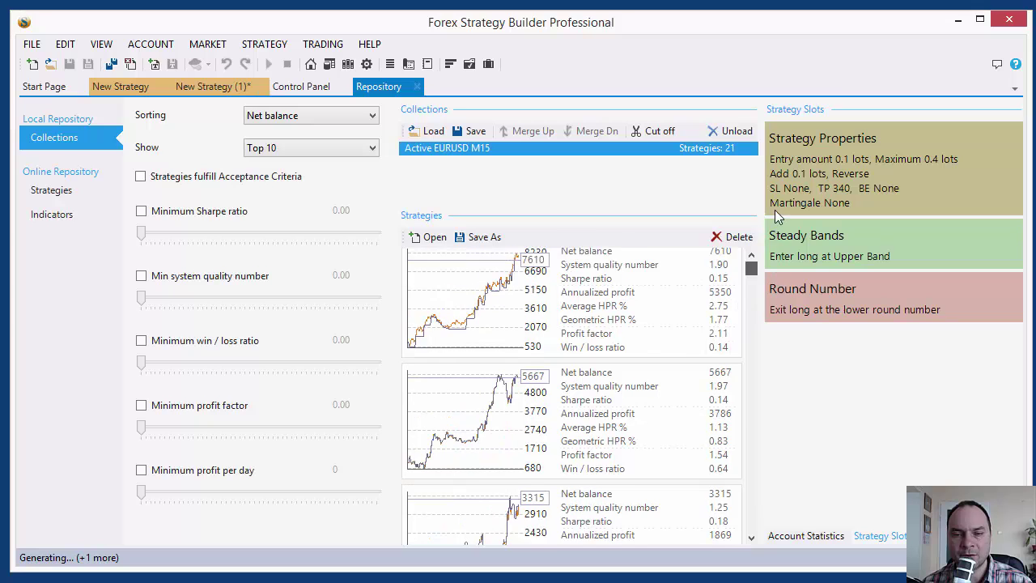
left_click(566, 356)
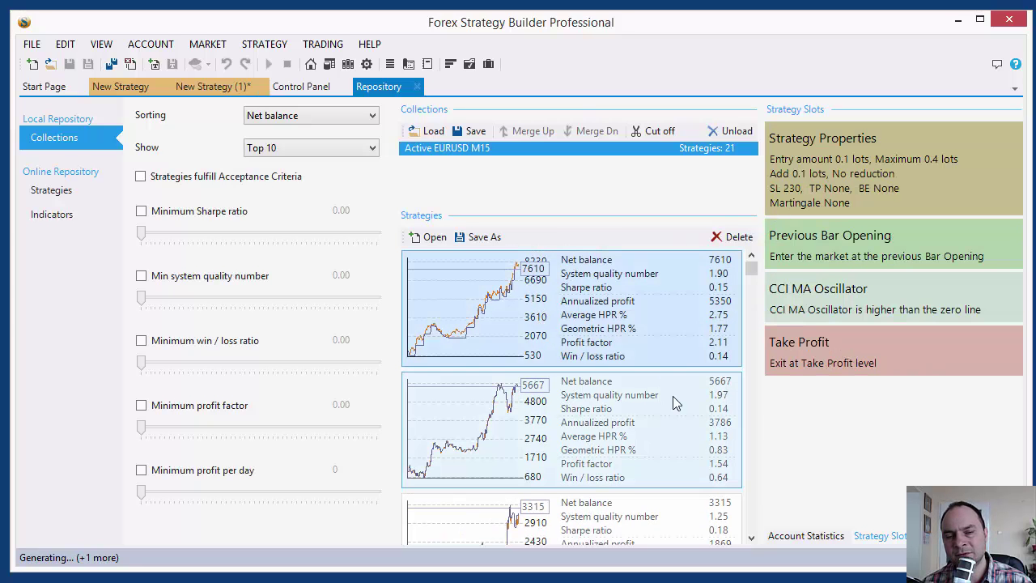
left_click(233, 85)
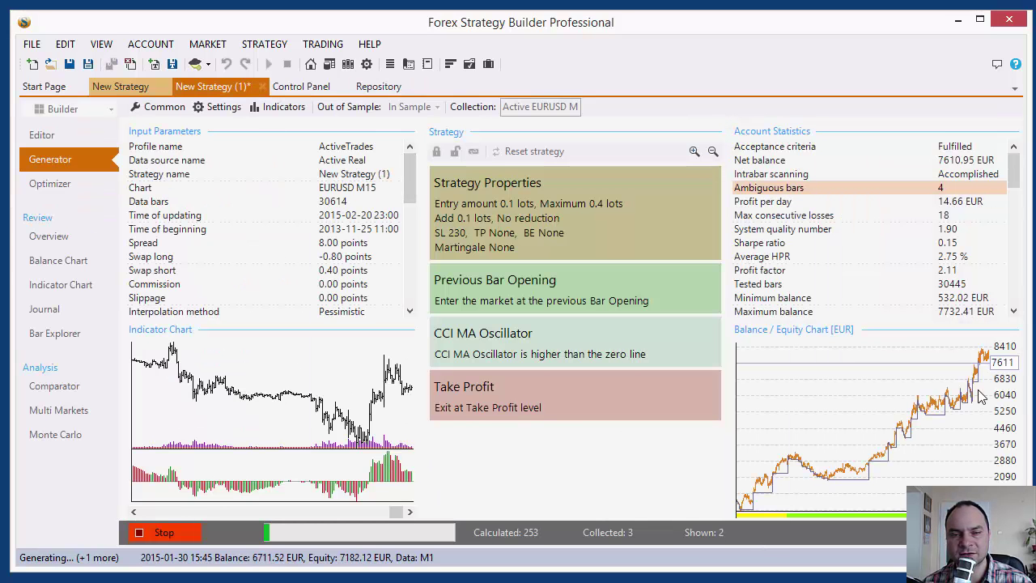
left_click(125, 89)
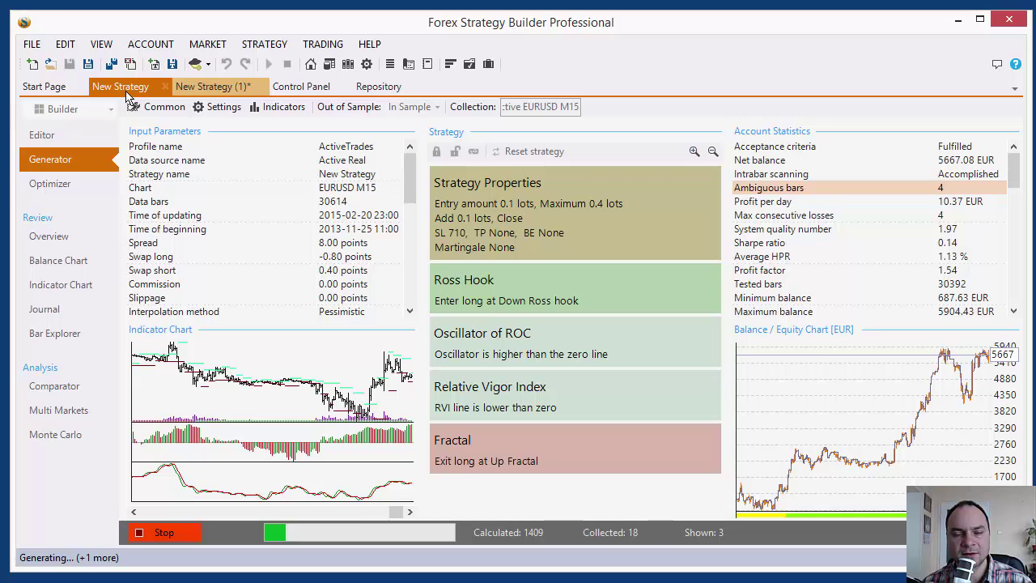
Delete the strategy with a net balance of 2128 from the Active EURUSD M15 collection in the Repository
left_click(382, 90)
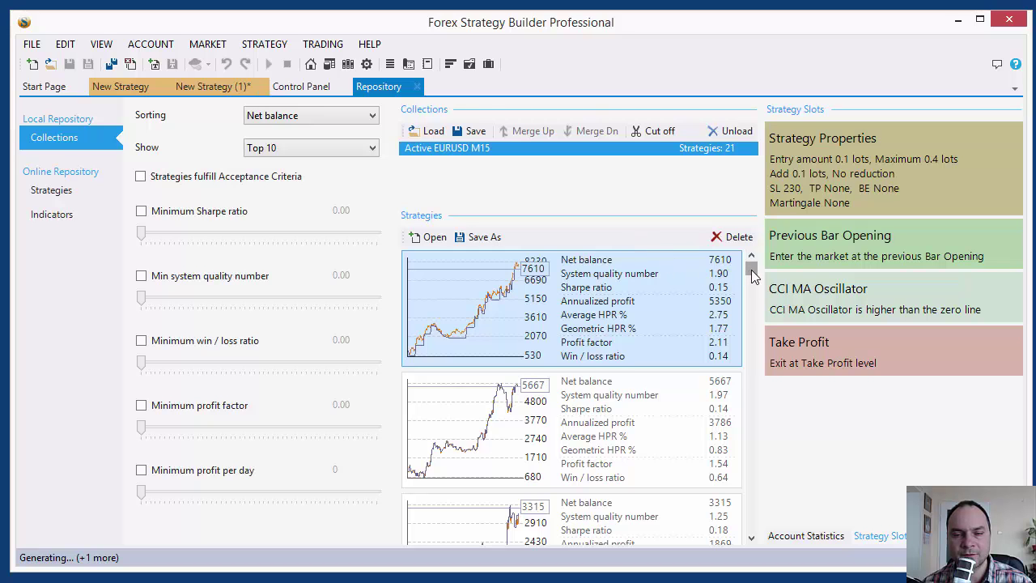
left_click_drag(751, 270, 746, 552)
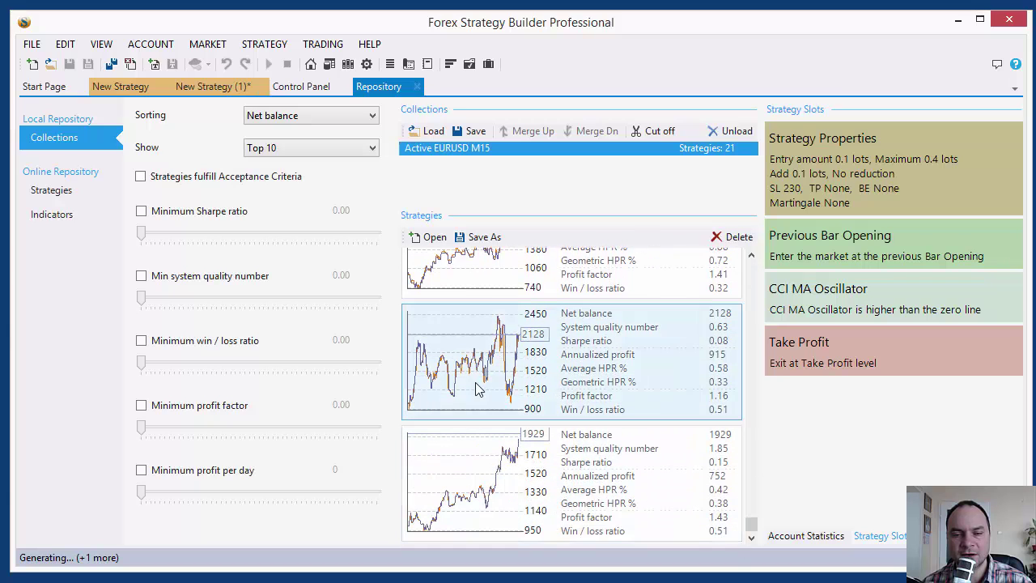
left_click(478, 387)
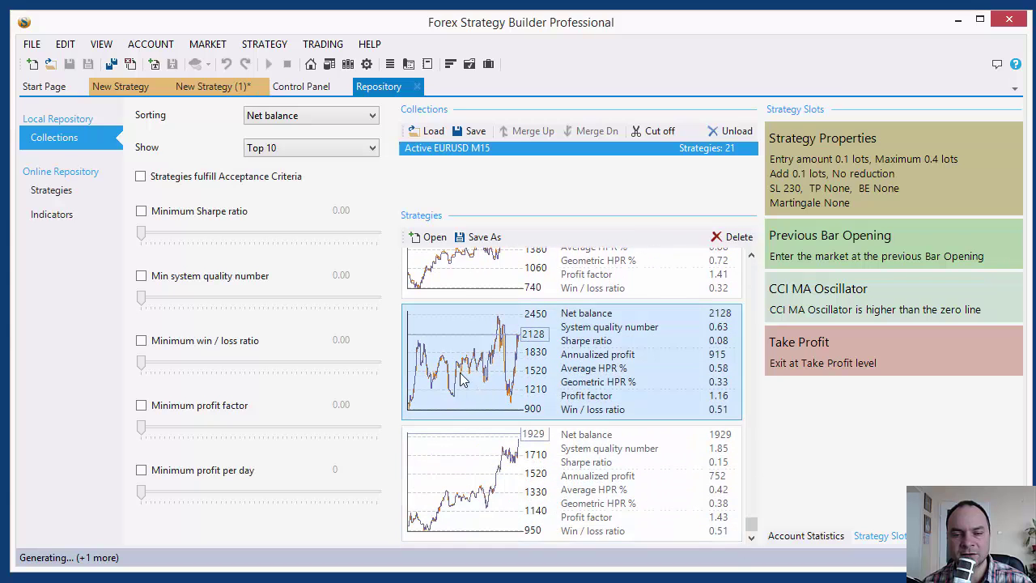
left_click(737, 241)
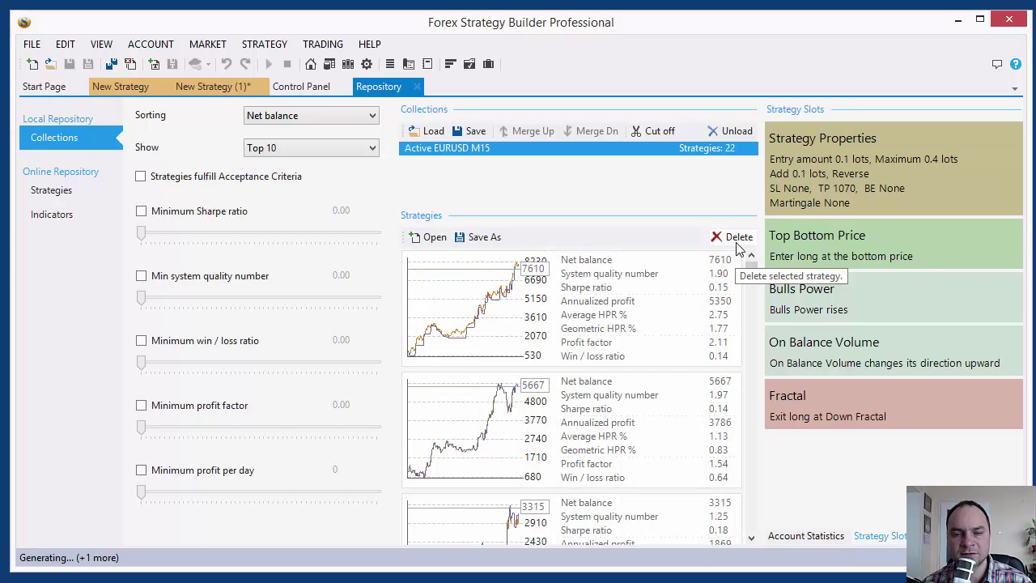
left_click_drag(751, 272, 752, 524)
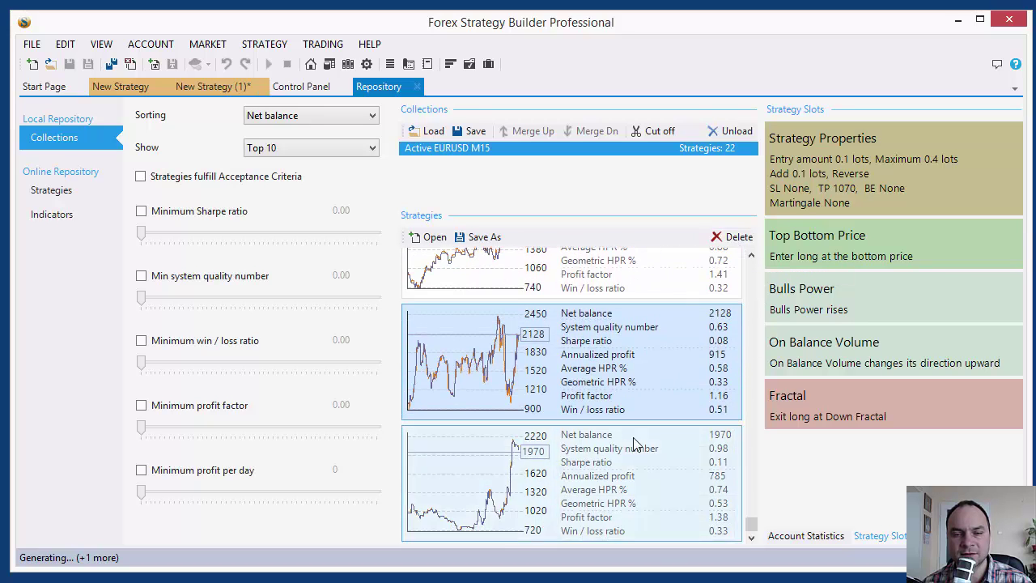
left_click(729, 238)
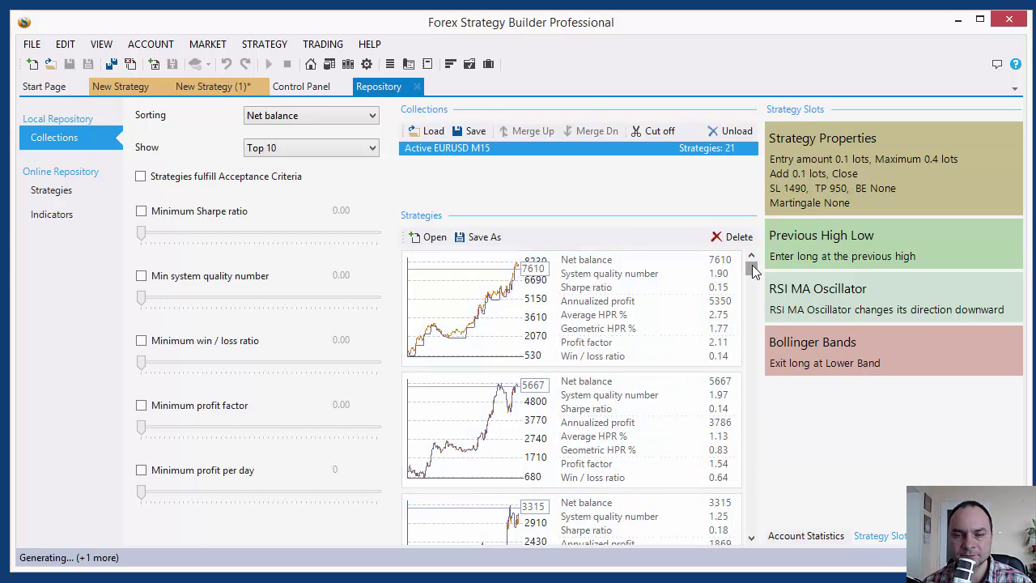
Delete the strategies with net balances of 2449 and 2709 from the Active EURUSD M15 collection
left_click_drag(753, 268, 779, 499)
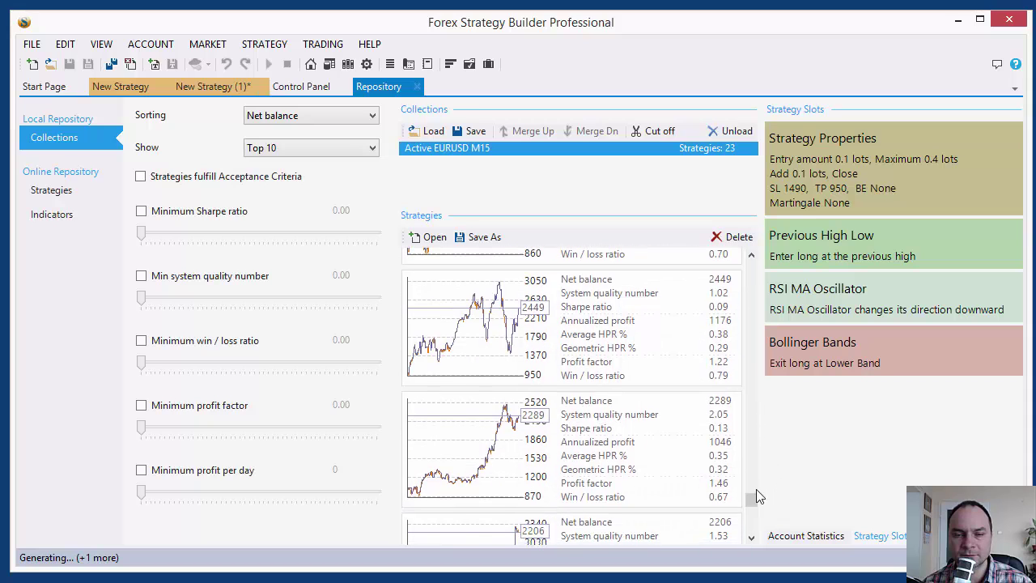
left_click(731, 236)
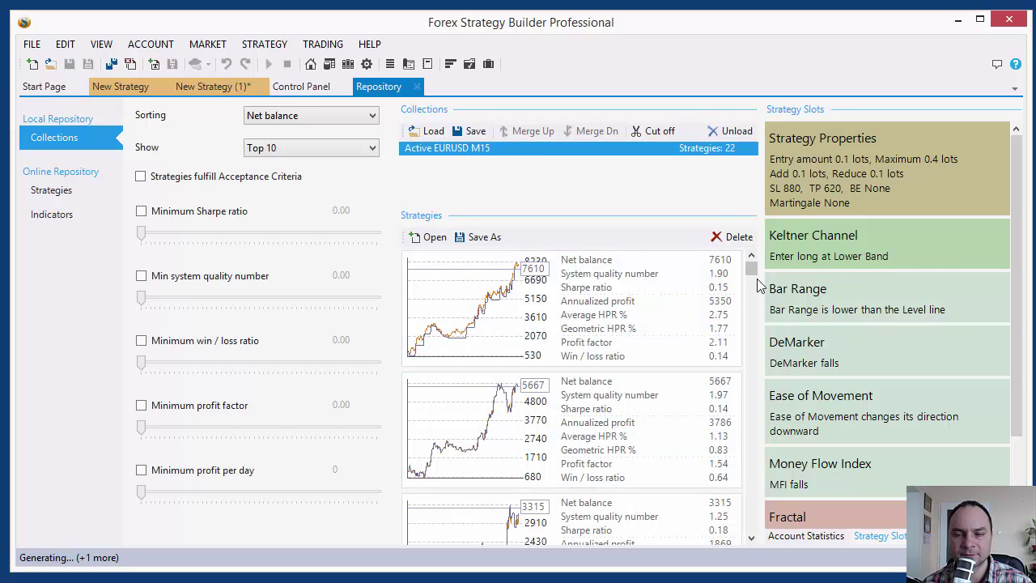
left_click_drag(751, 263, 756, 455)
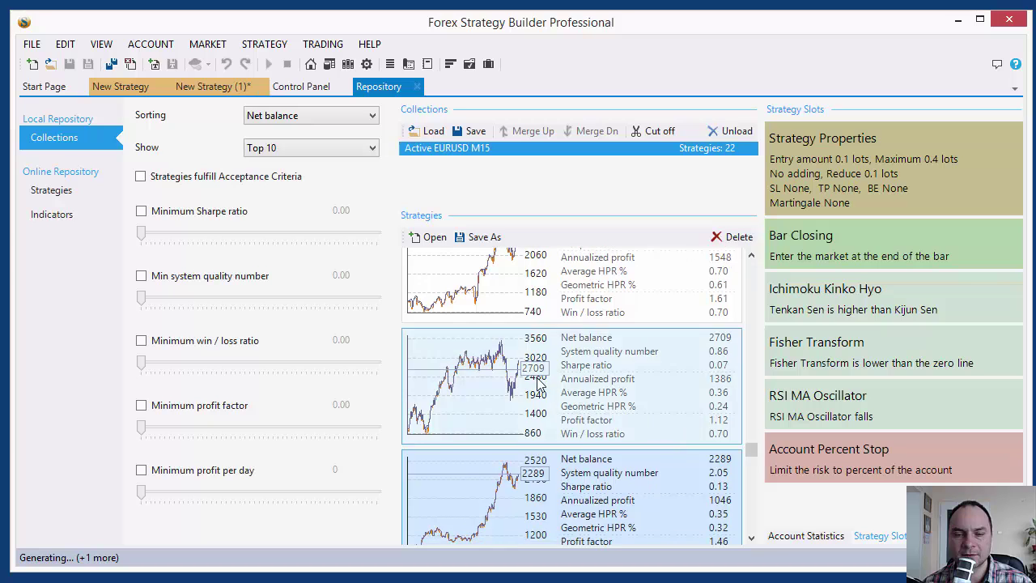
left_click(539, 380)
left_click(720, 243)
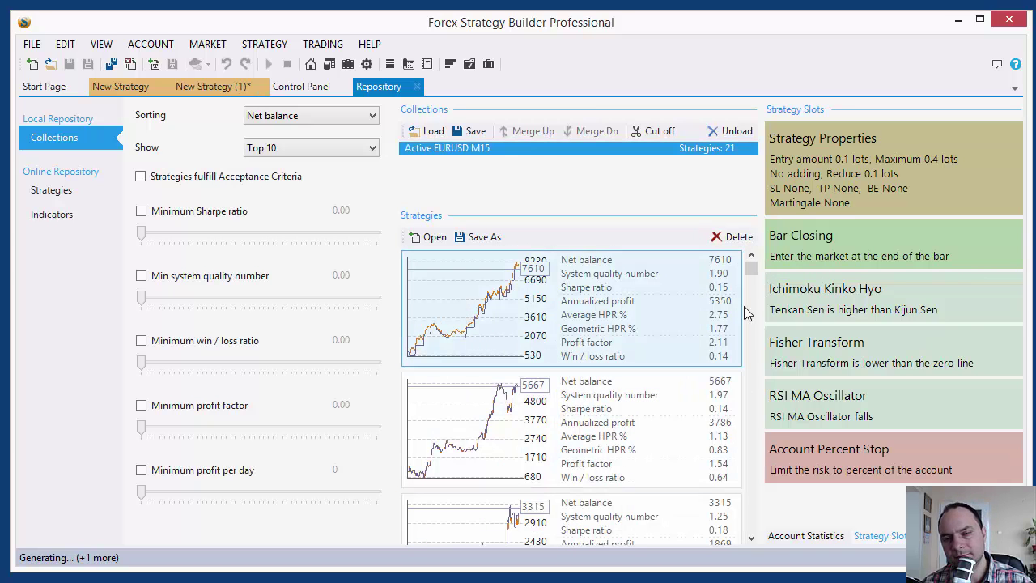
Review the account statistics and strategy slots of the two strategies with the highest net balance
mouse_move(751, 267)
left_mouse_down()
mouse_move(753, 497)
mouse_move(767, 536)
mouse_move(784, 268)
mouse_move(763, 255)
left_mouse_up()
left_click(531, 318)
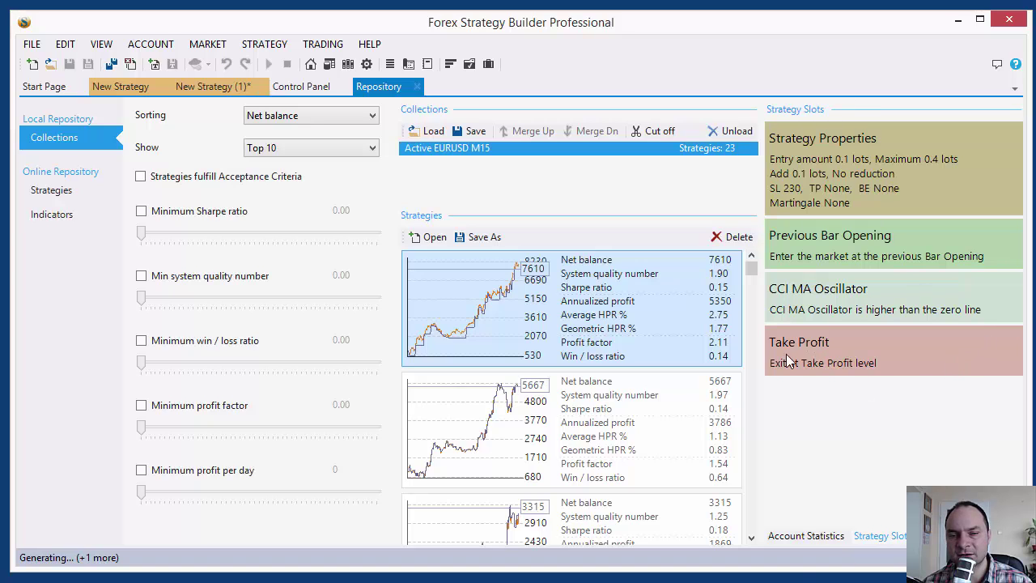
left_click(806, 536)
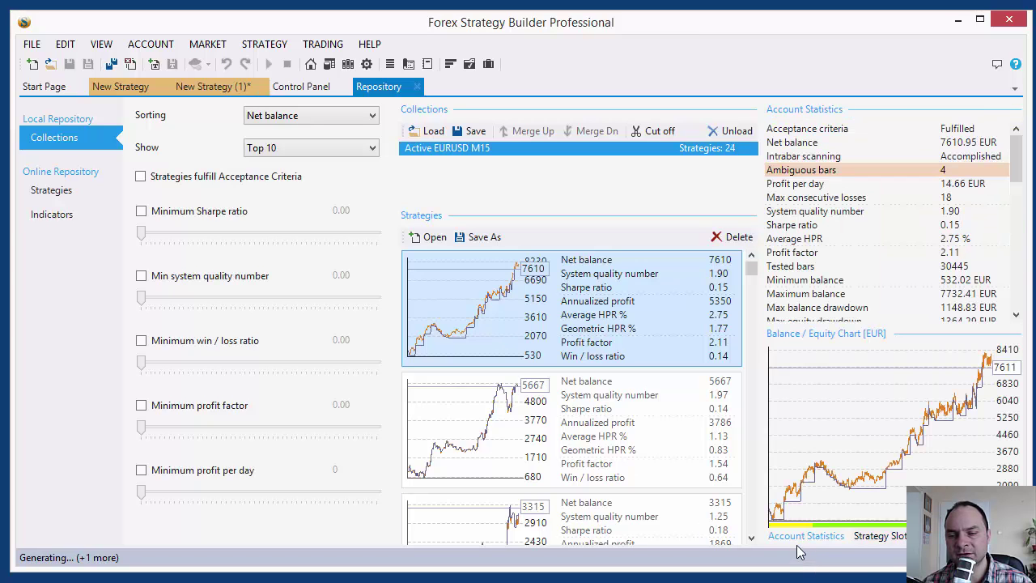
left_click_drag(1013, 159, 1024, 94)
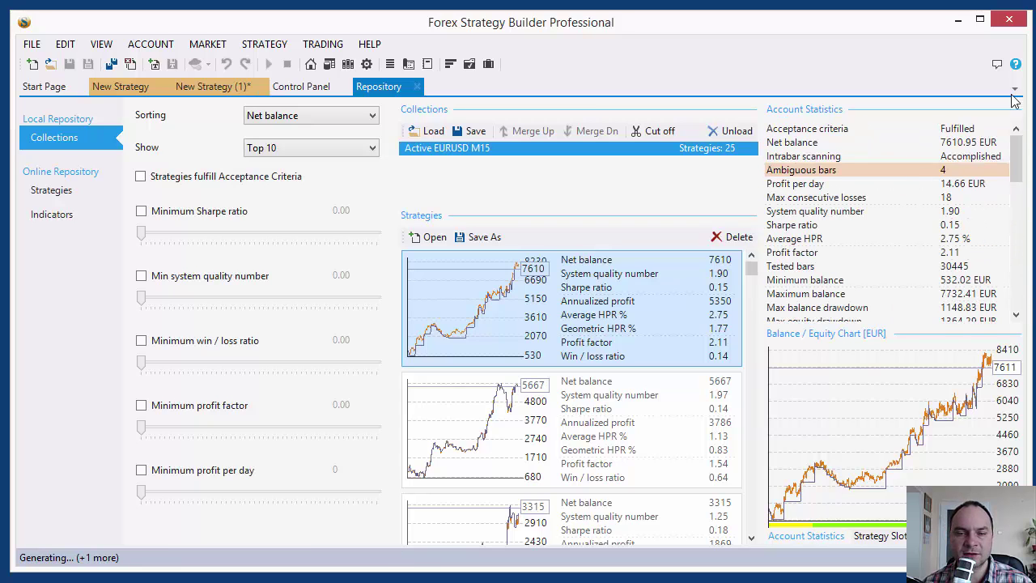
left_click(534, 421)
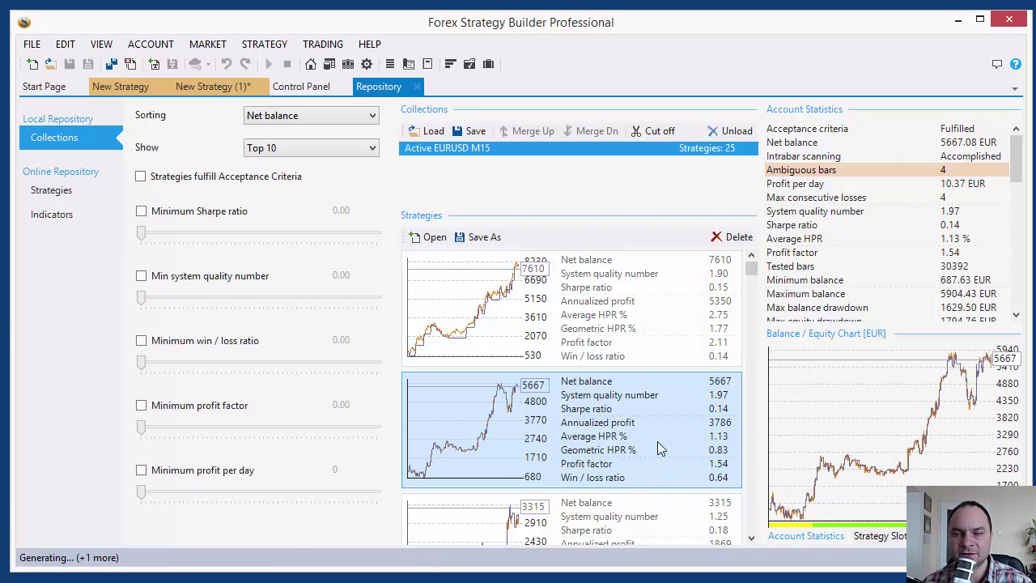
left_click(867, 536)
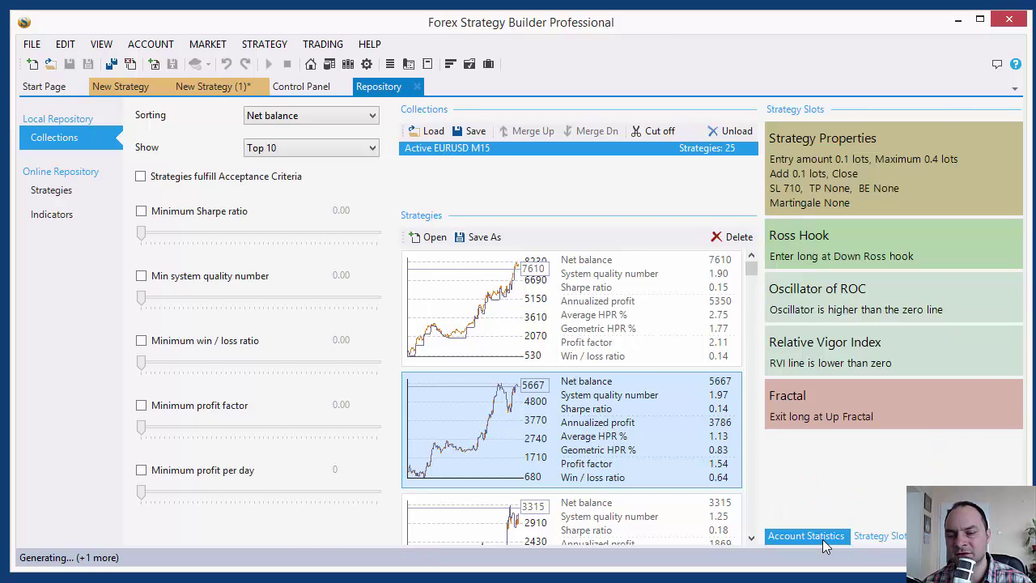
left_click(822, 537)
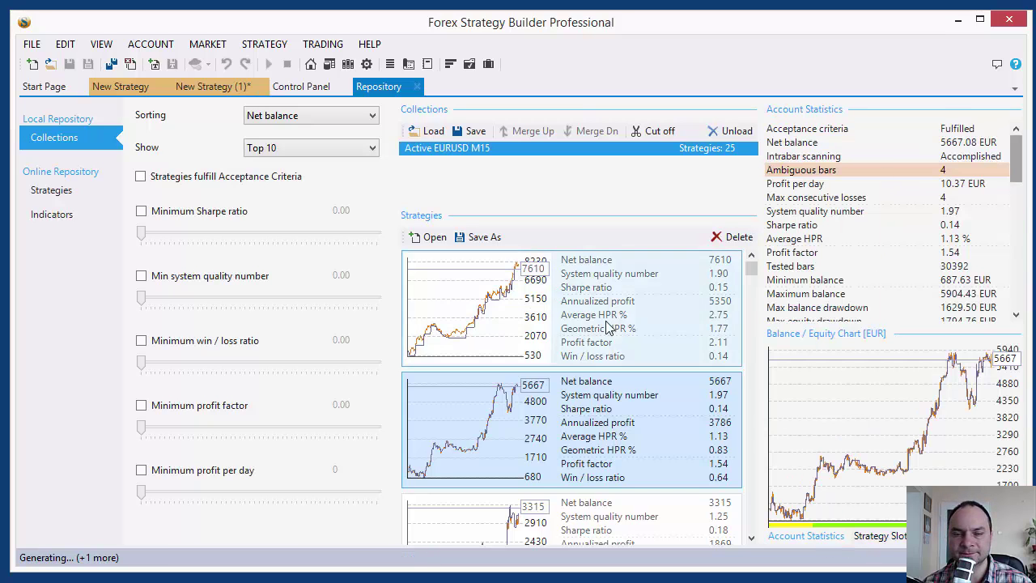
Open the collection's top strategy in the Editor and display its Strategy Properties
left_click(576, 322)
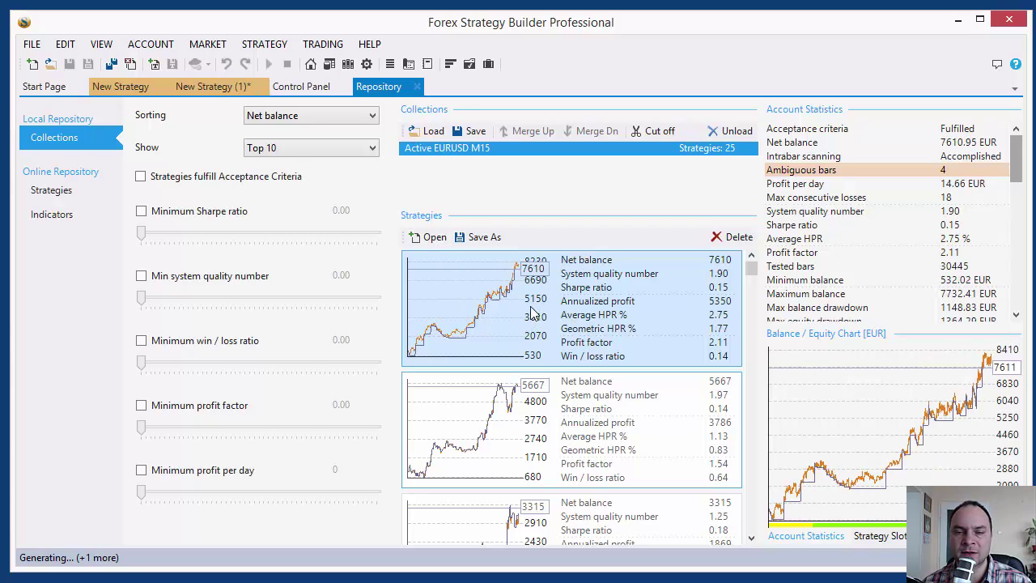
left_click(432, 237)
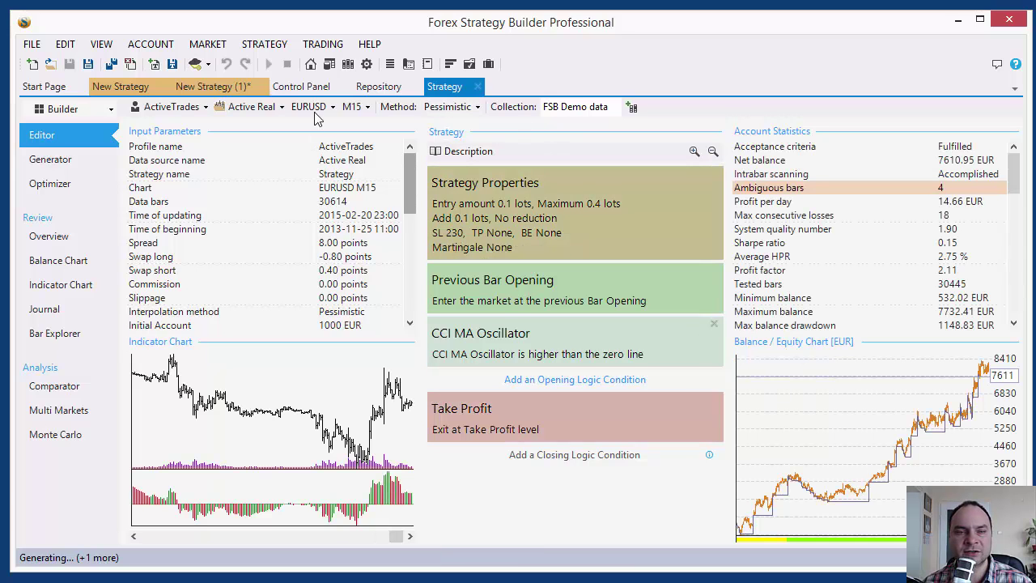
left_click(374, 91)
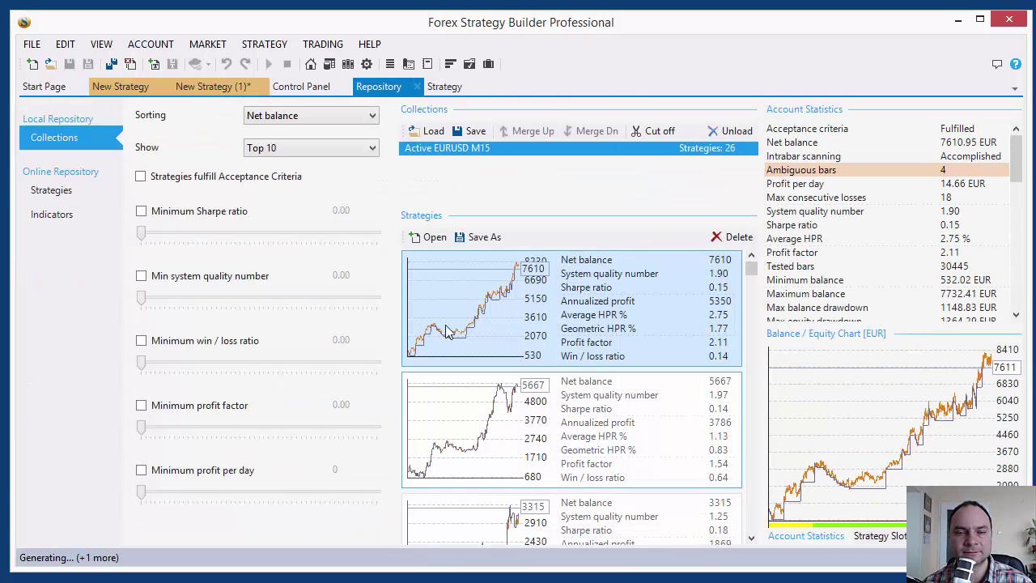
left_click(444, 87)
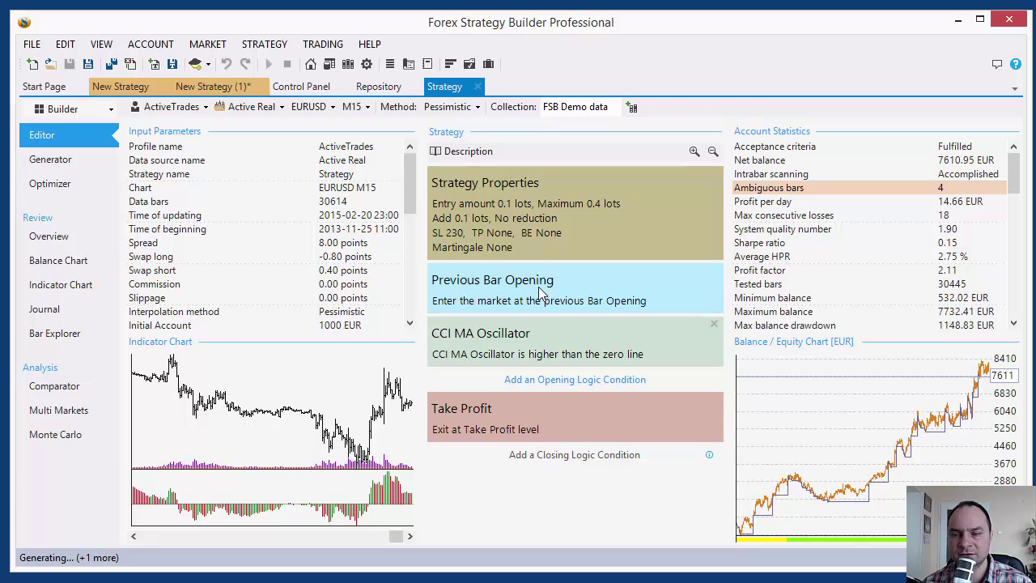
mouse_move(508, 304)
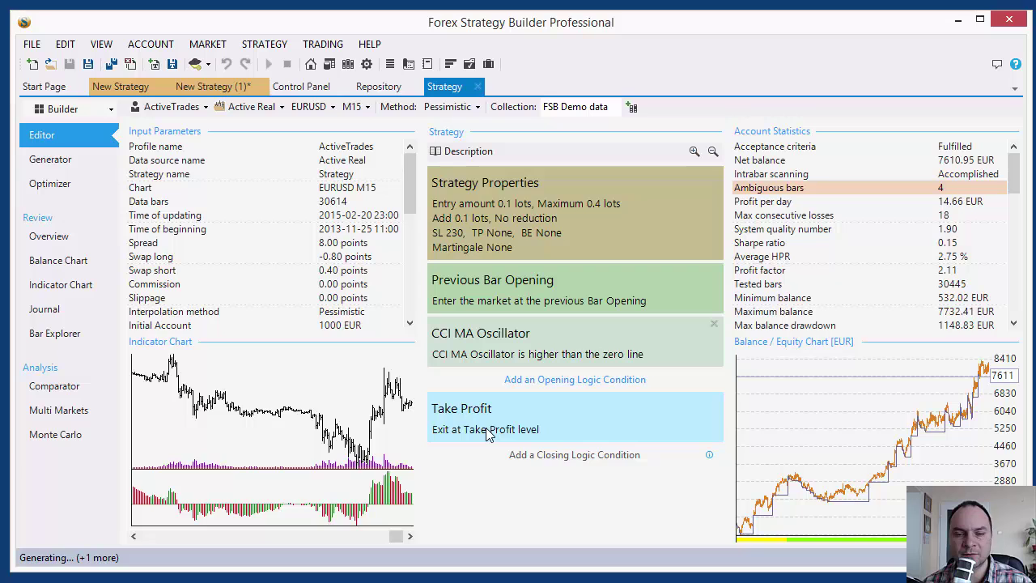
left_click(490, 243)
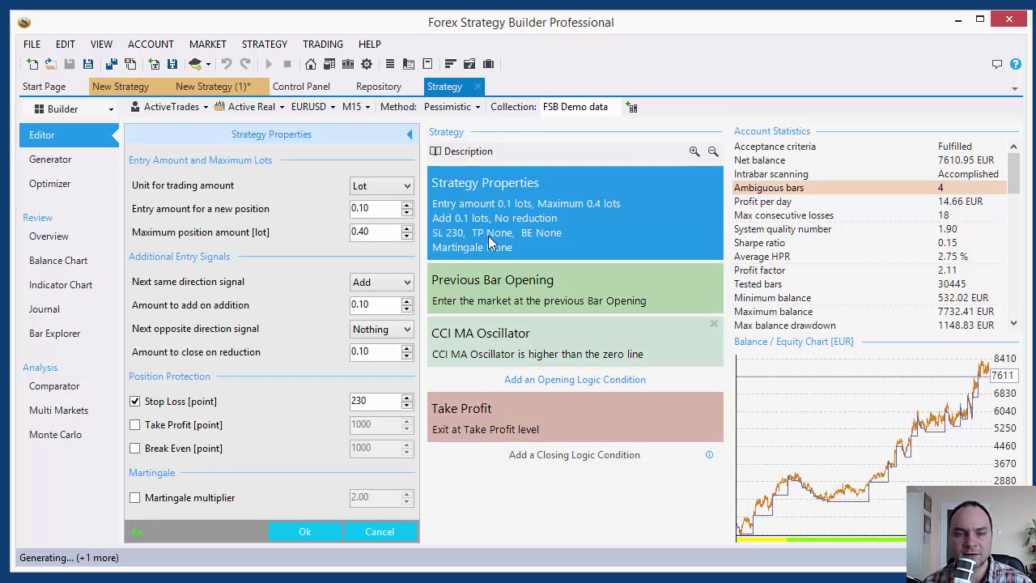
Set the Take Profit level of the opened strategy's closing point to 3000 points
left_click(381, 532)
left_click(475, 430)
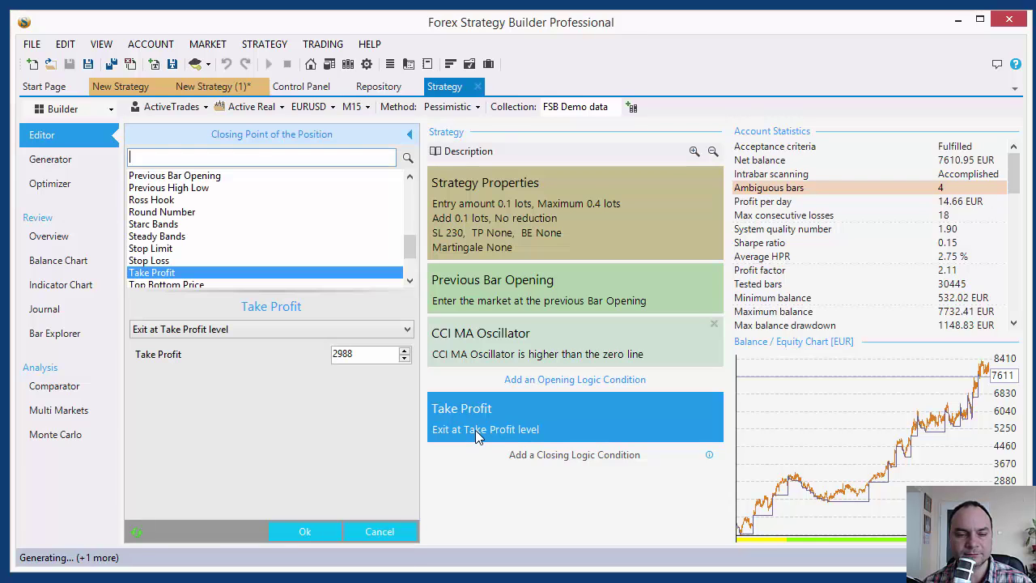
double_click(359, 353)
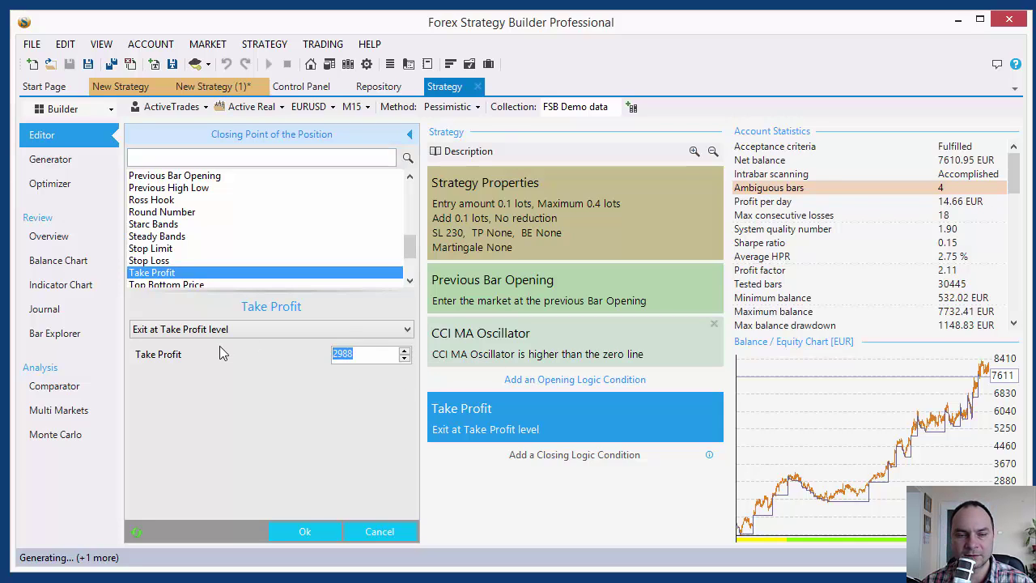
type("3000")
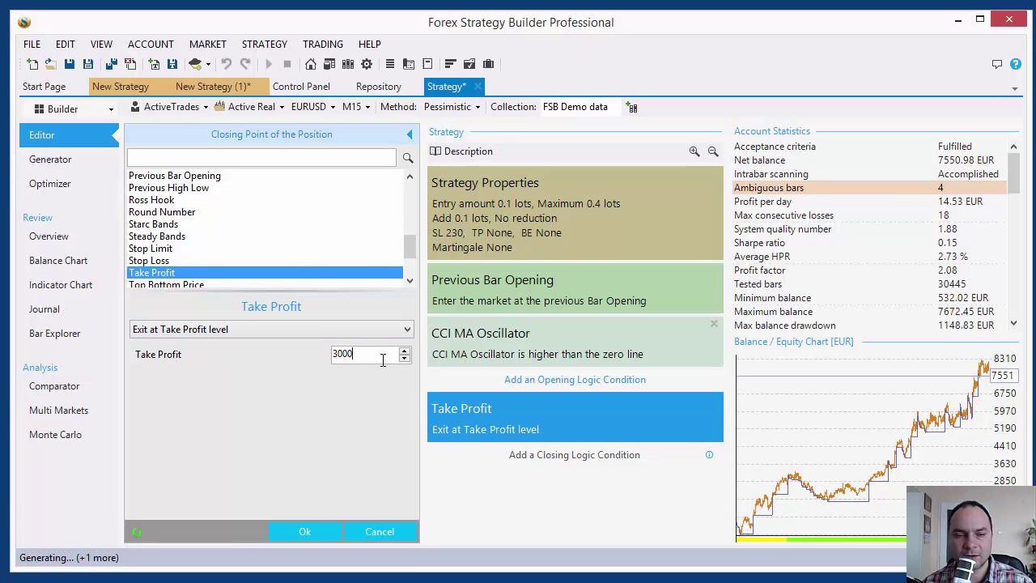
left_click(322, 531)
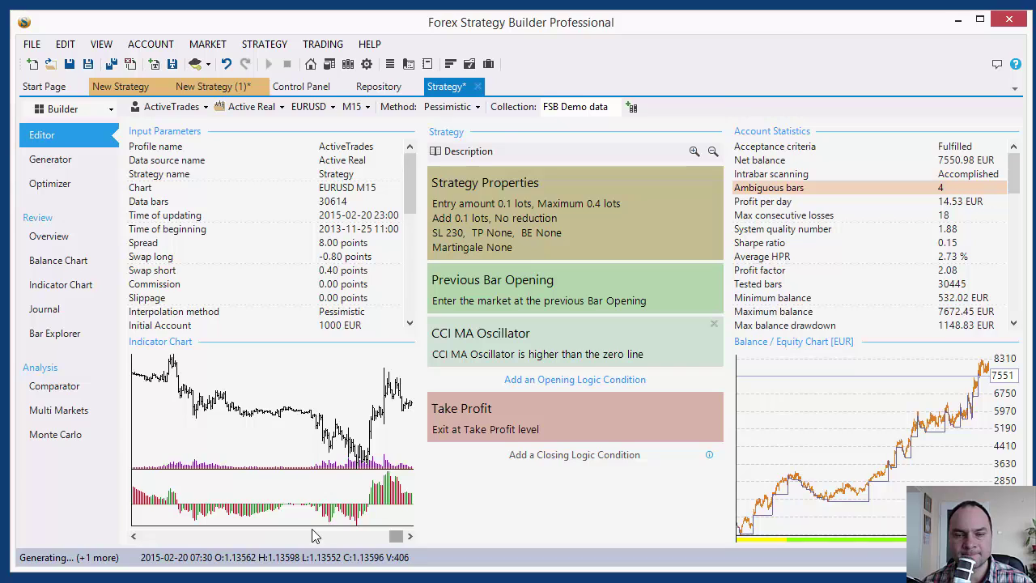
left_click(481, 433)
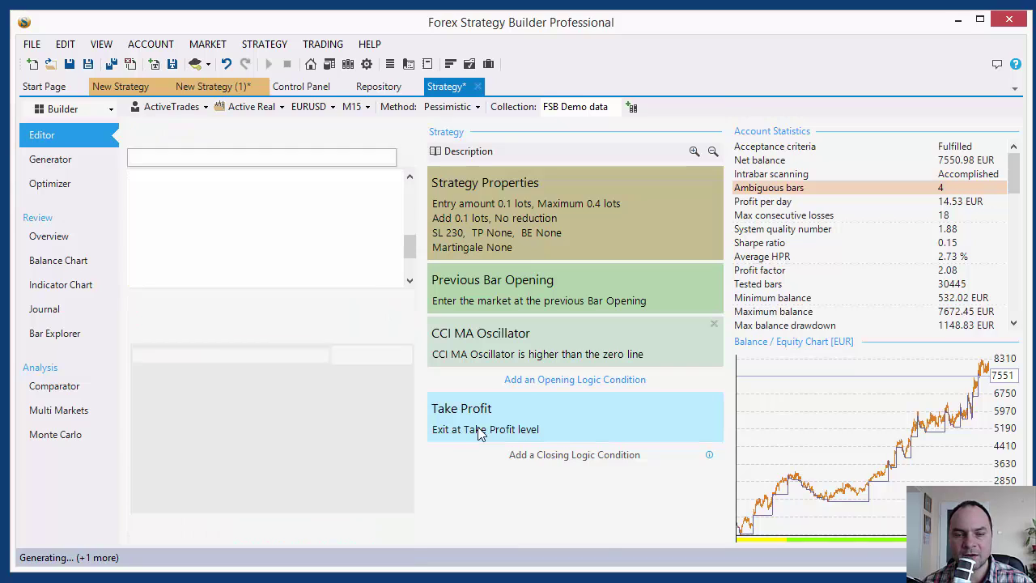
double_click(340, 354)
type("3000")
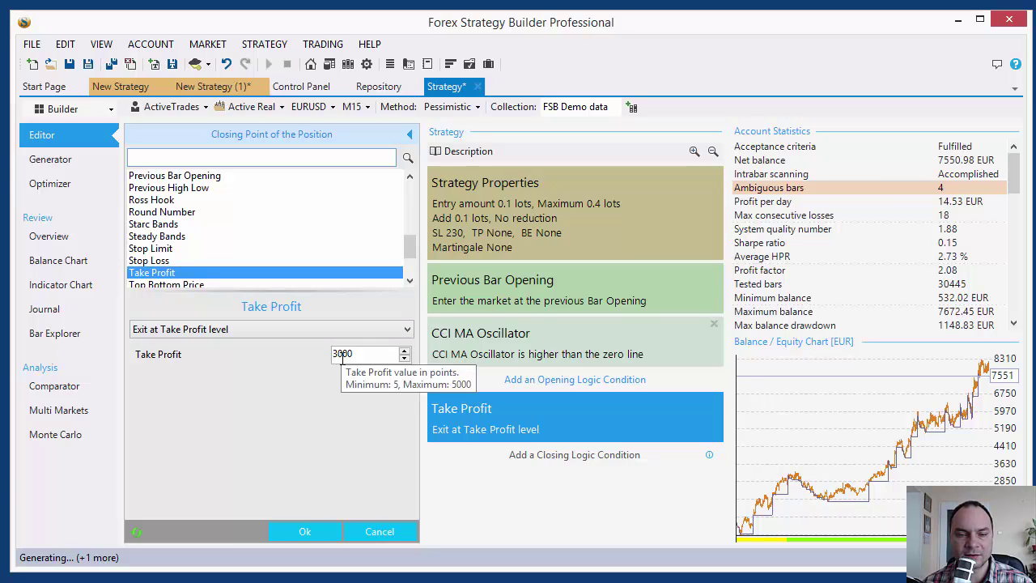
left_click(383, 532)
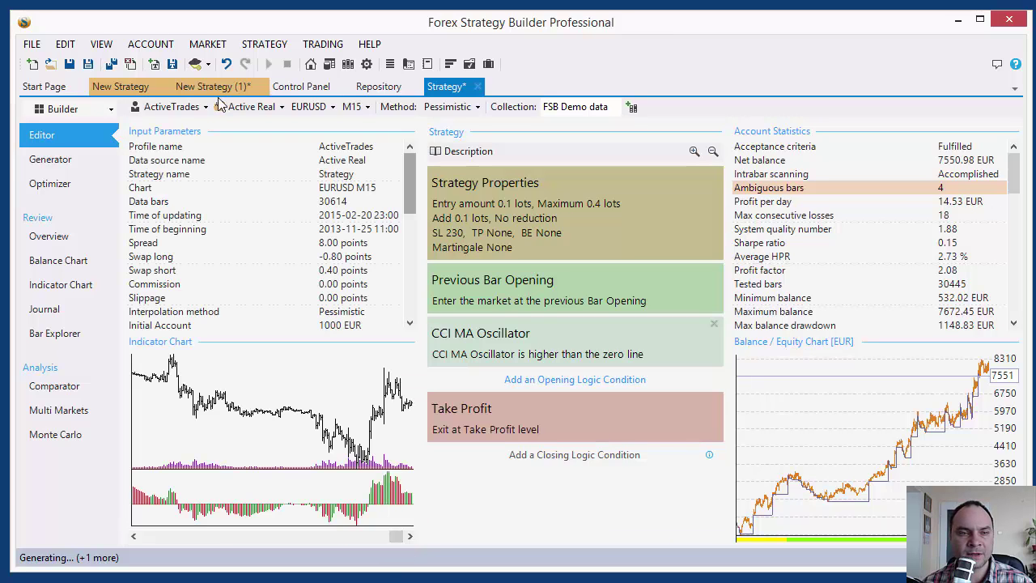
Review the Stop Loss and Take Profit ranges in the first Generator's Common Options and the opened strategy's Take Profit closing point
left_click(123, 89)
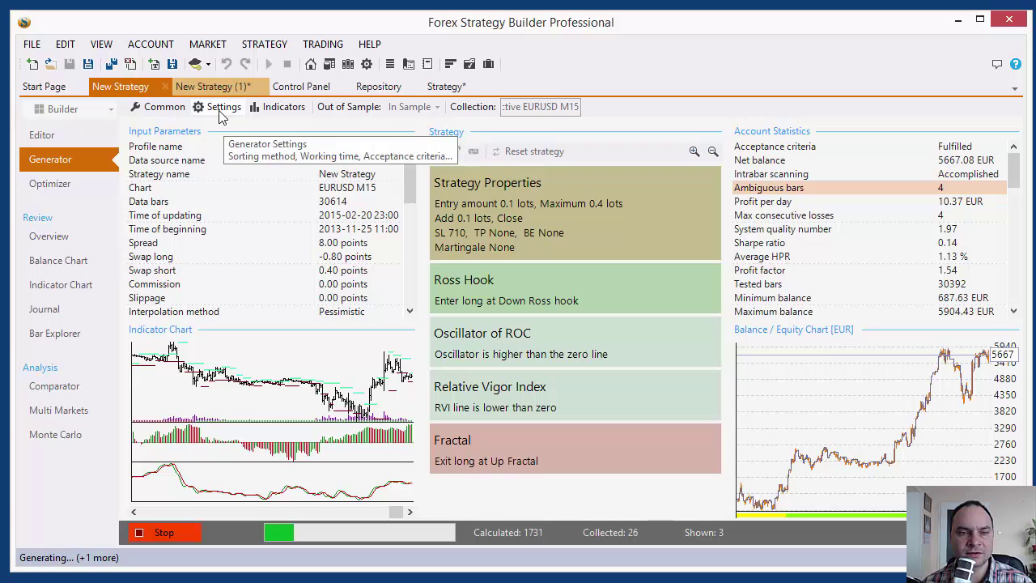
left_click(158, 107)
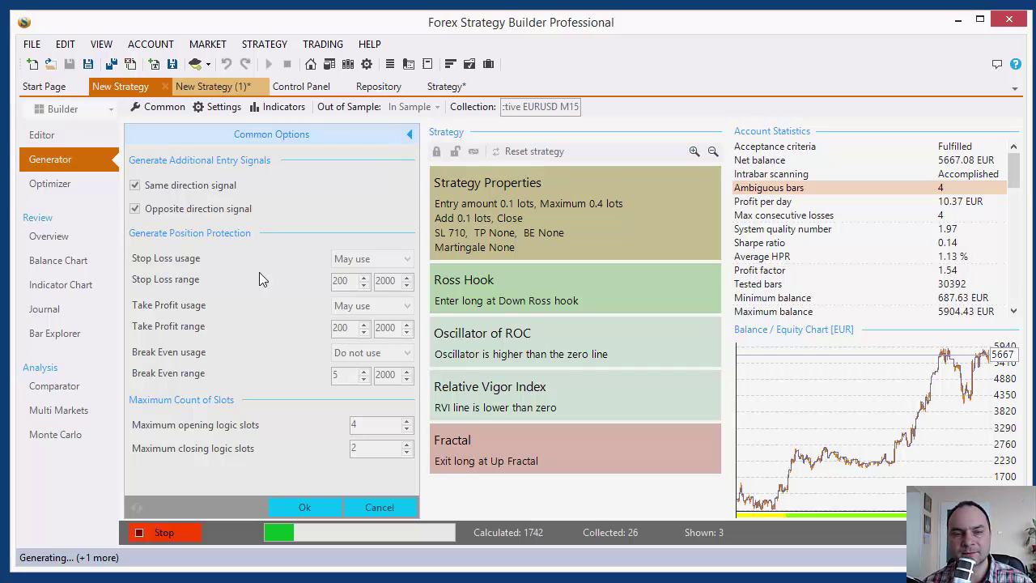
left_click(410, 138)
left_click(446, 86)
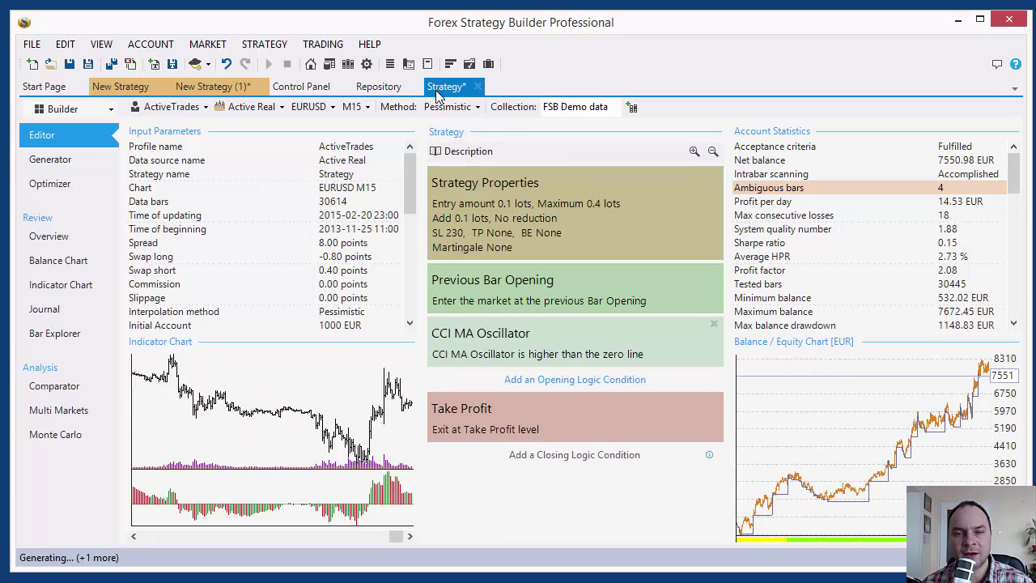
left_click(504, 427)
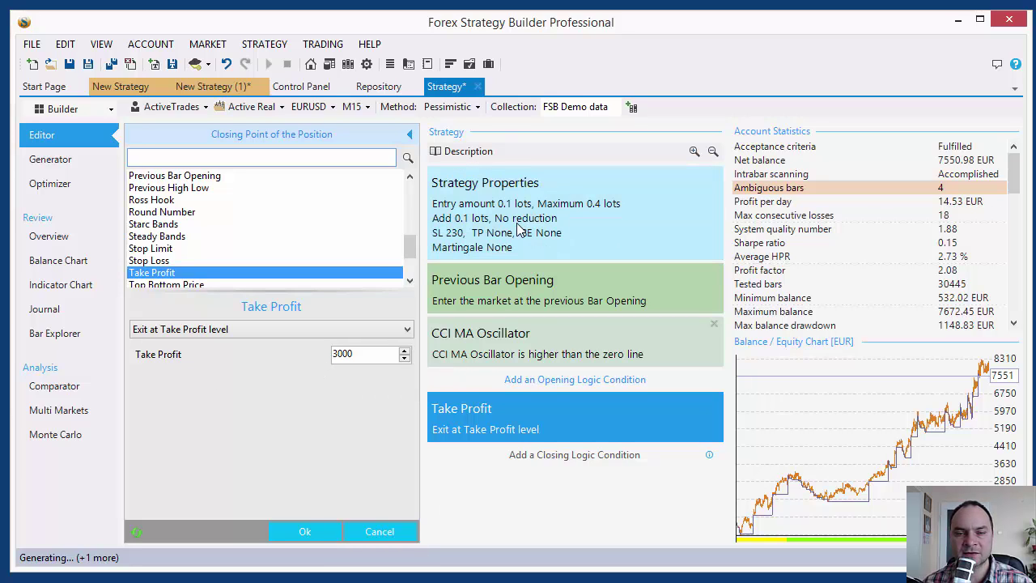
mouse_move(509, 203)
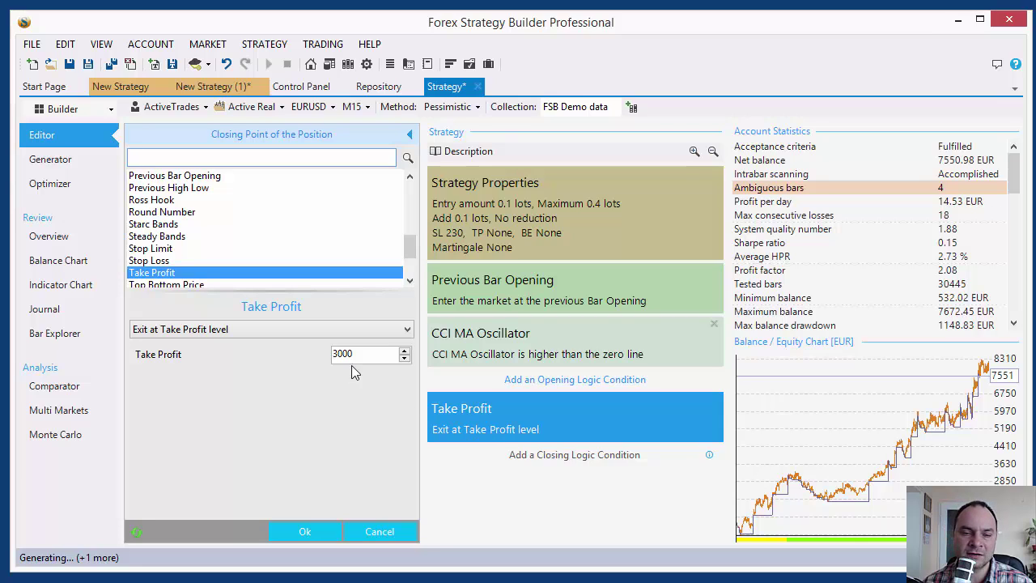
left_click(318, 532)
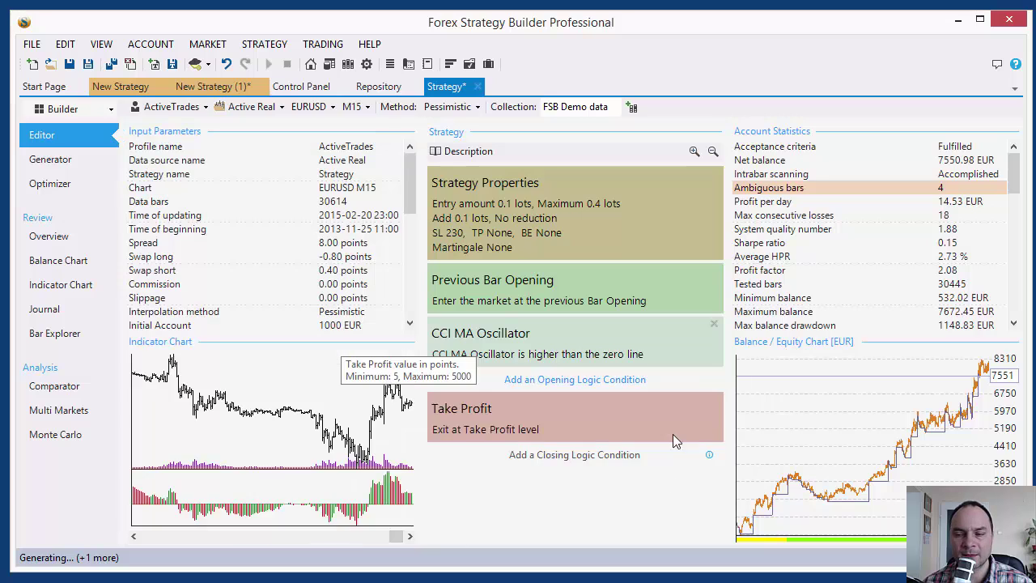
Try a Stop Loss of 300 points in the Strategy Properties and restore it to 230 points
left_click(497, 258)
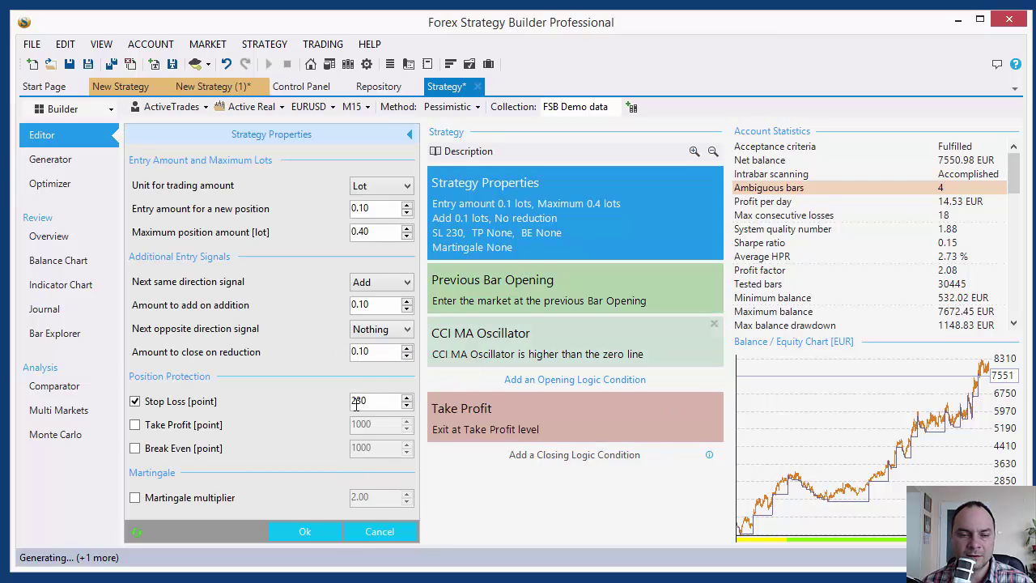
left_click_drag(372, 401, 309, 404)
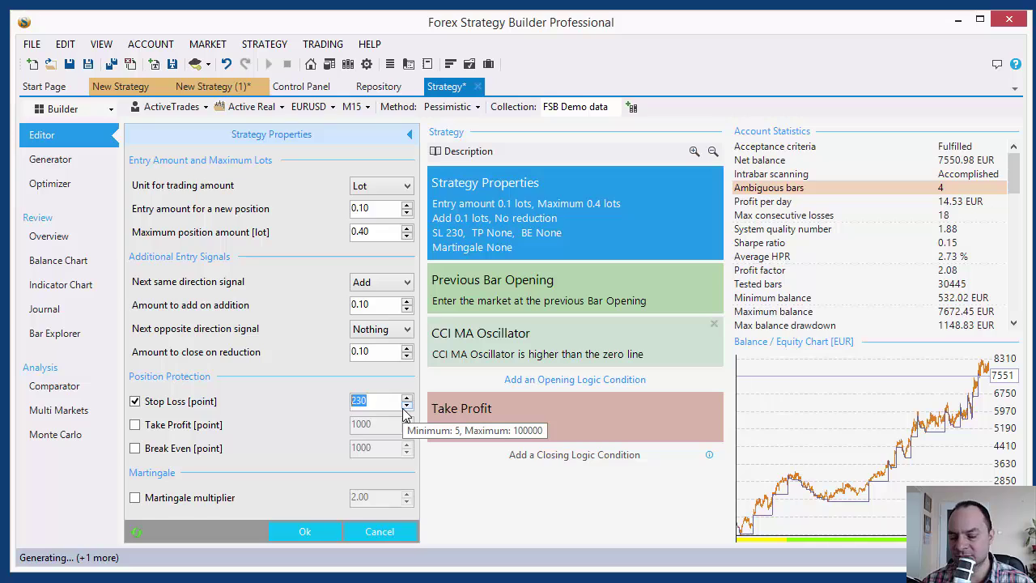
type("300")
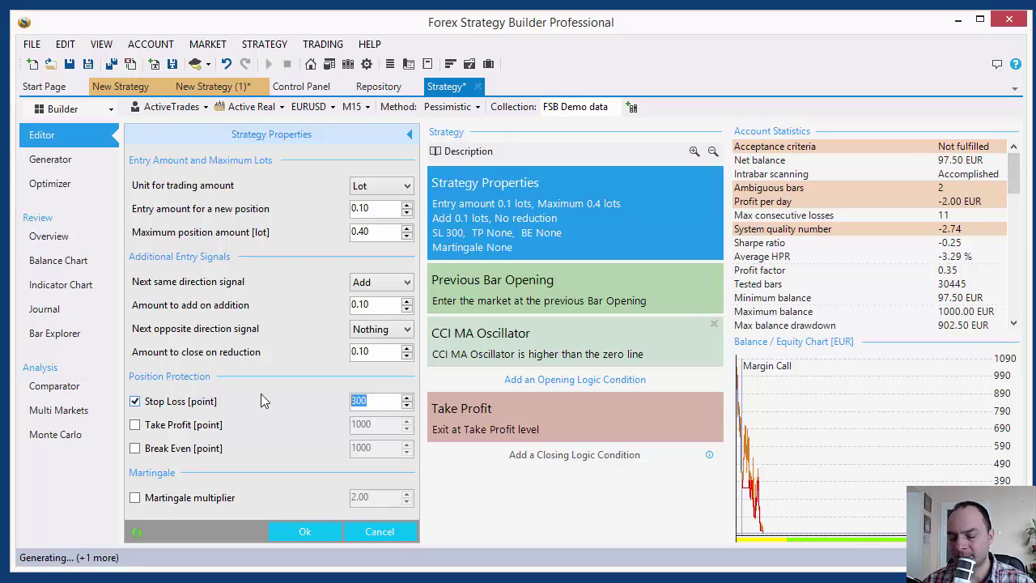
type("230")
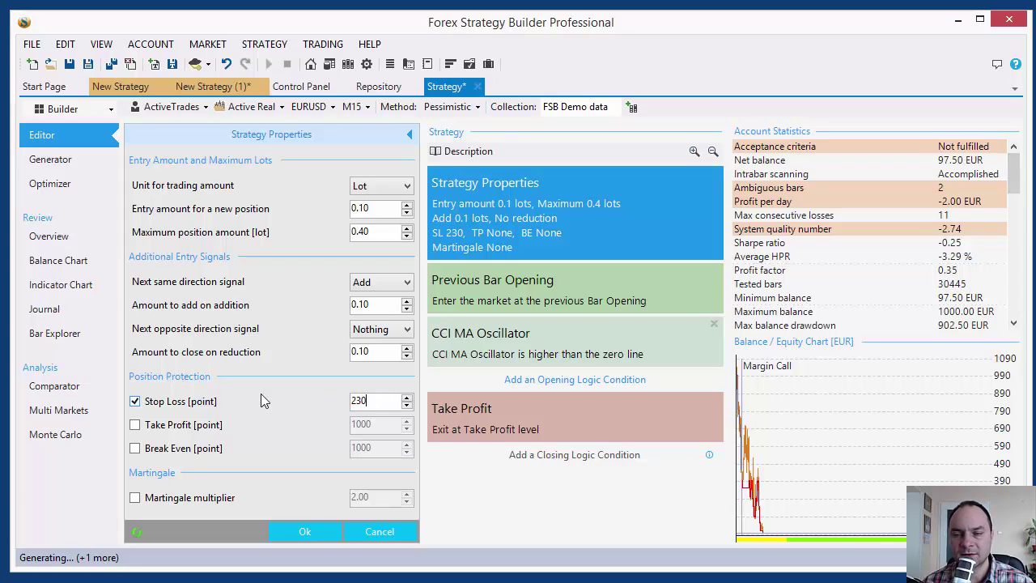
Lower the strategy's Stop Loss in small decrements to 218 points
left_click(407, 407)
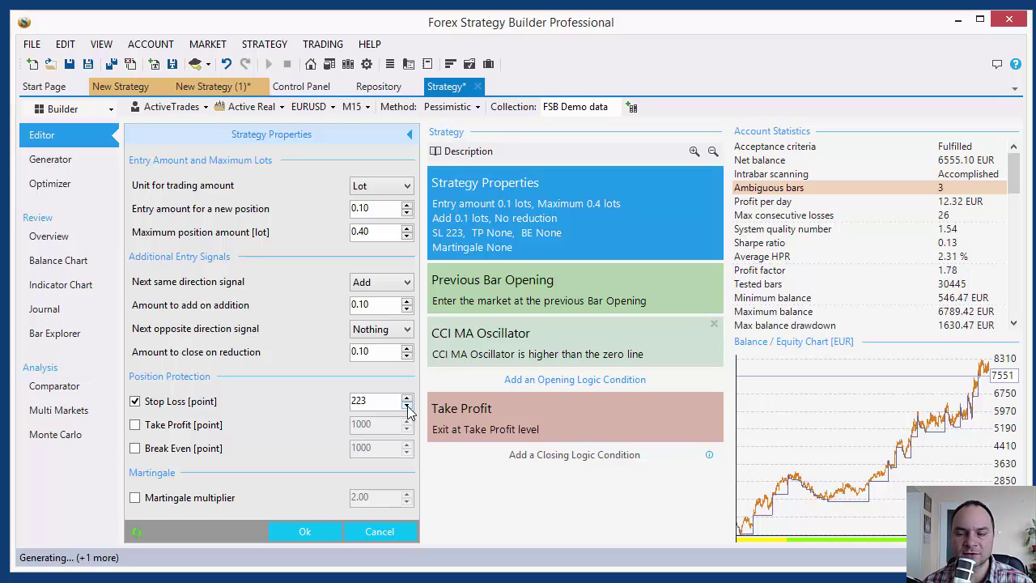
left_click(407, 410)
left_click(408, 410)
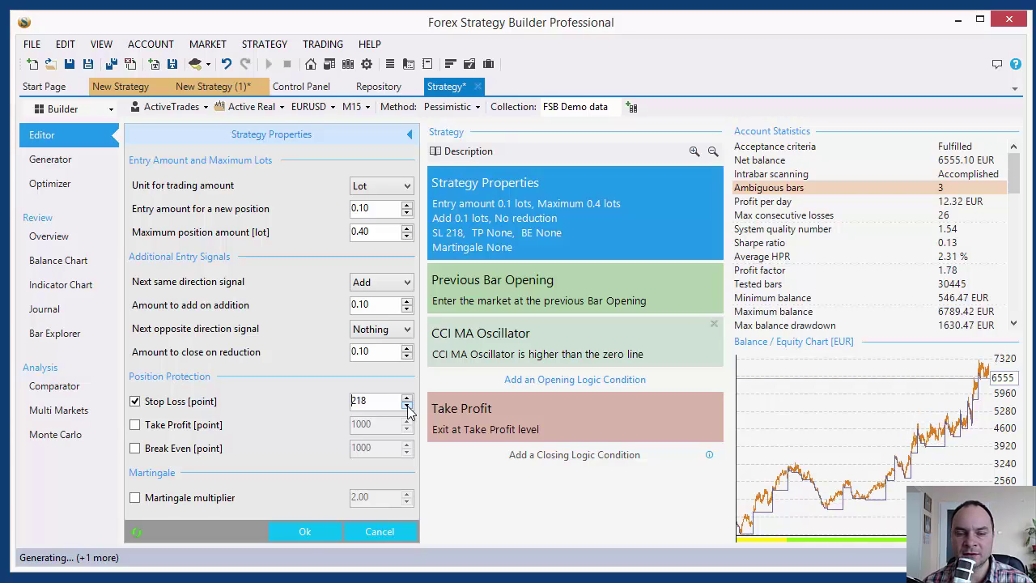
left_click(407, 409)
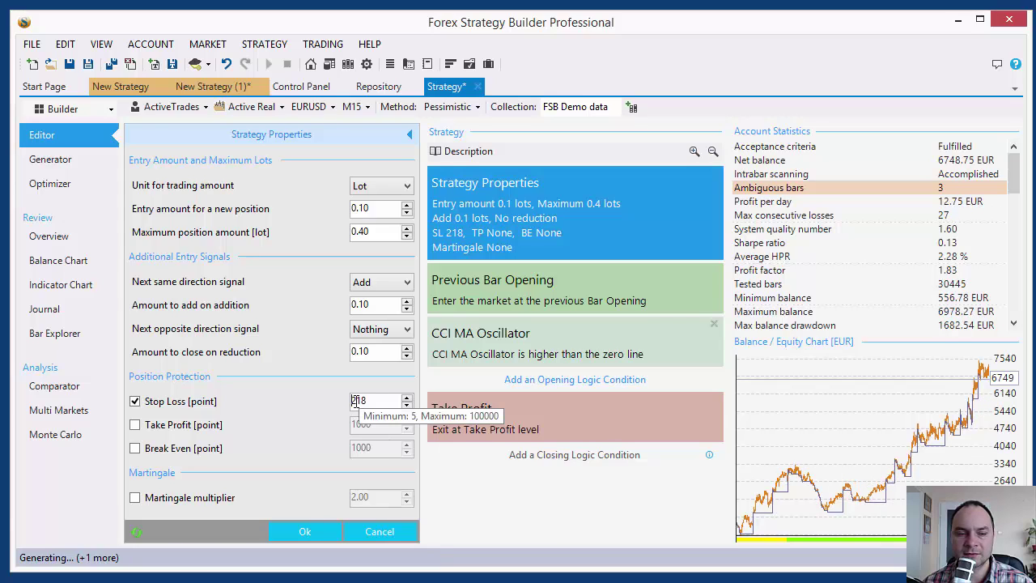
Set the strategy's Stop Loss to 250 points and apply the Strategy Properties
left_click_drag(357, 401, 377, 402)
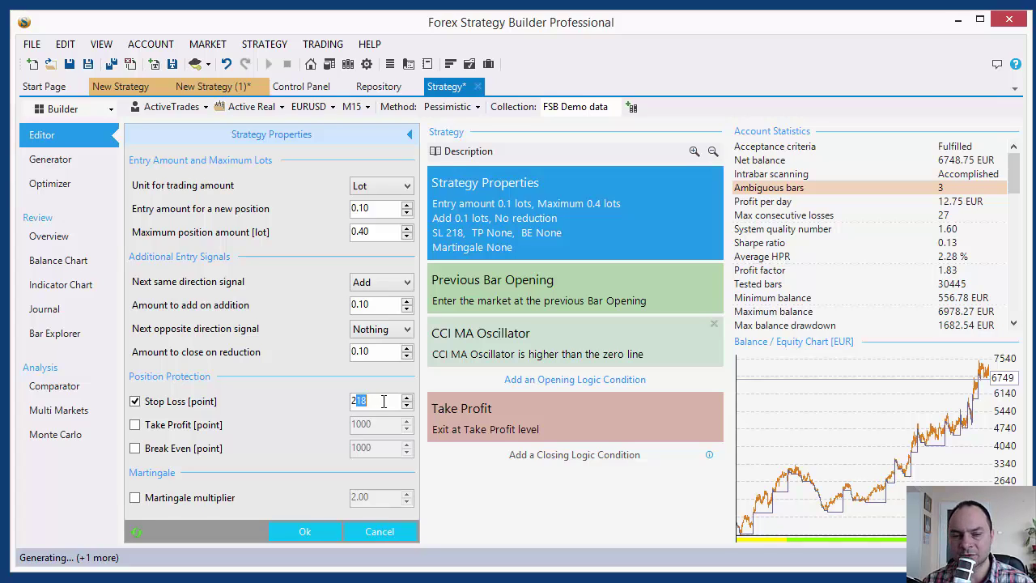
type("50")
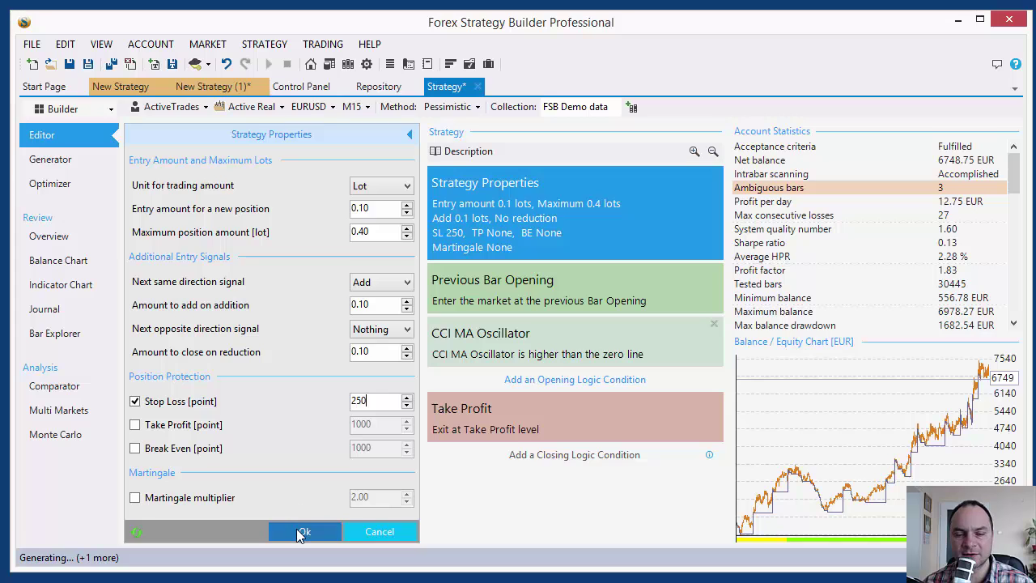
left_click(302, 533)
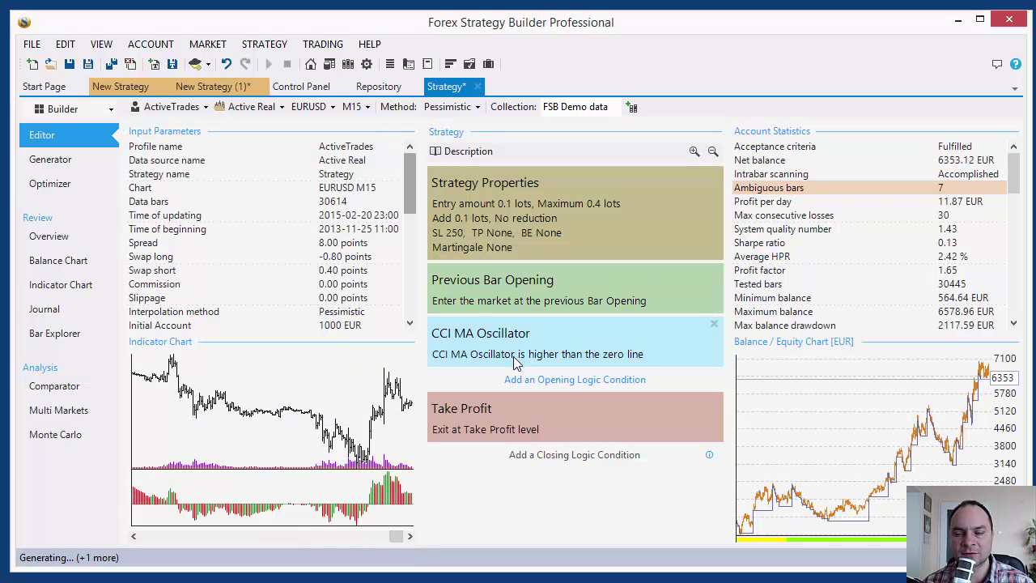
Check the running Generator's progress and the best strategies in the Active EURUSD M15 collection in the Repository
left_click(204, 87)
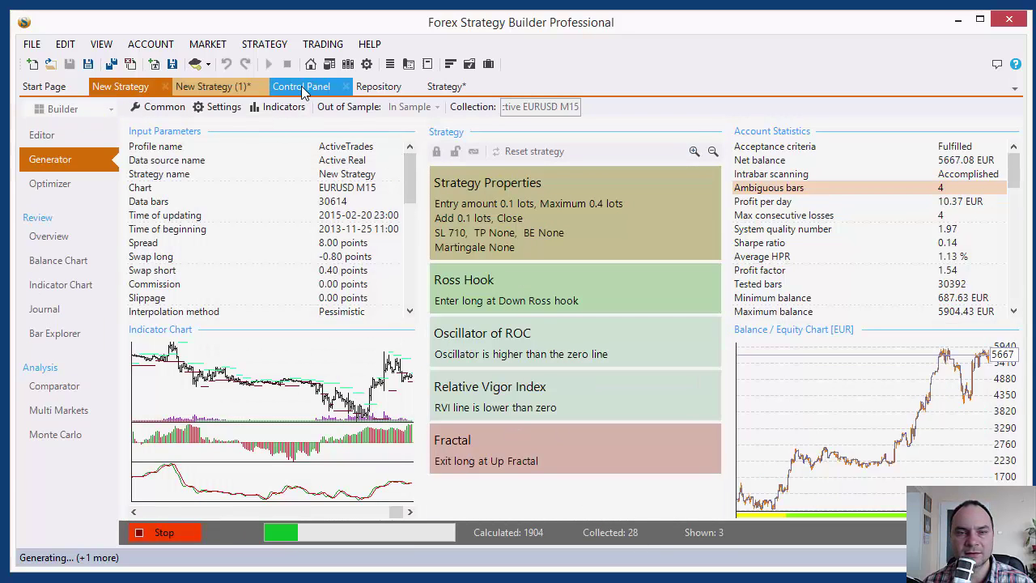
left_click(378, 86)
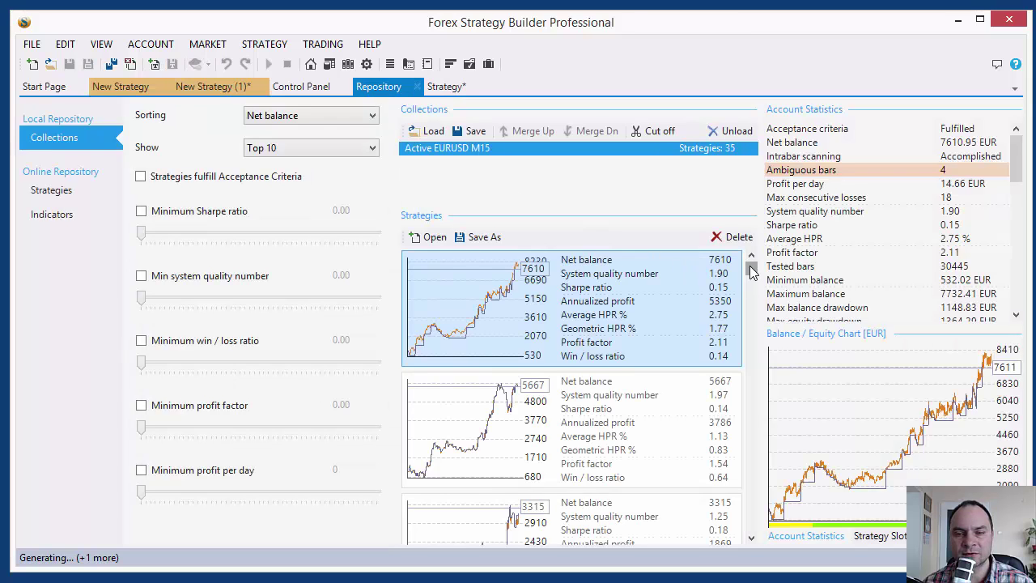
left_click_drag(751, 271, 753, 213)
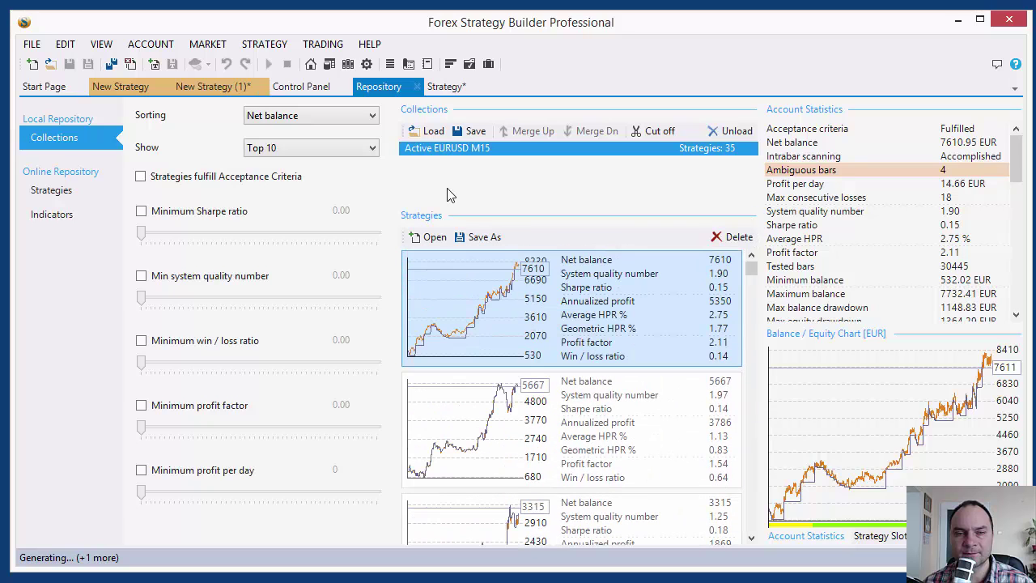
Replace the edited strategy's opening point with Bar Opening, entering the market at the beginning of the bar
left_click(437, 91)
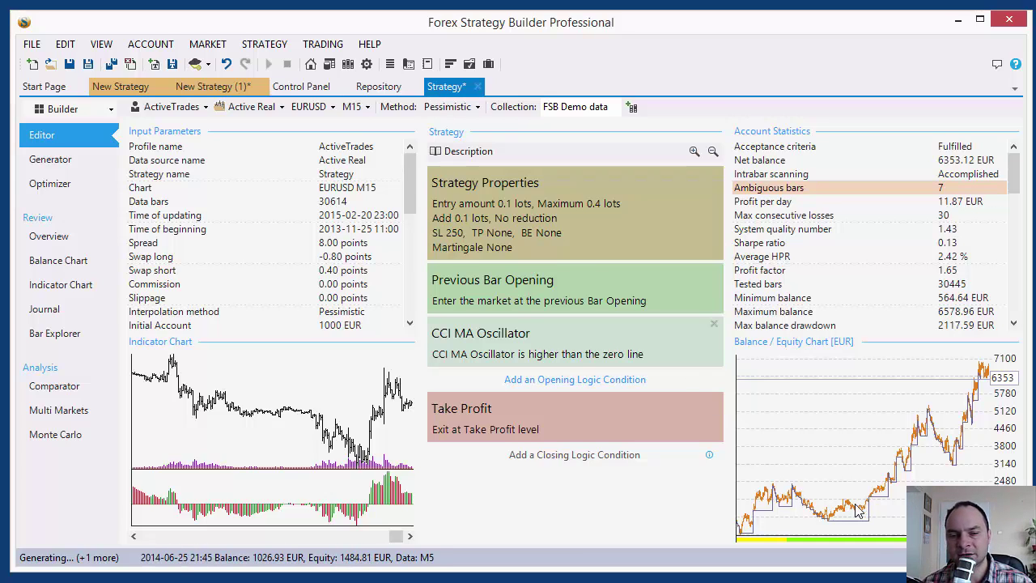
left_click(512, 289)
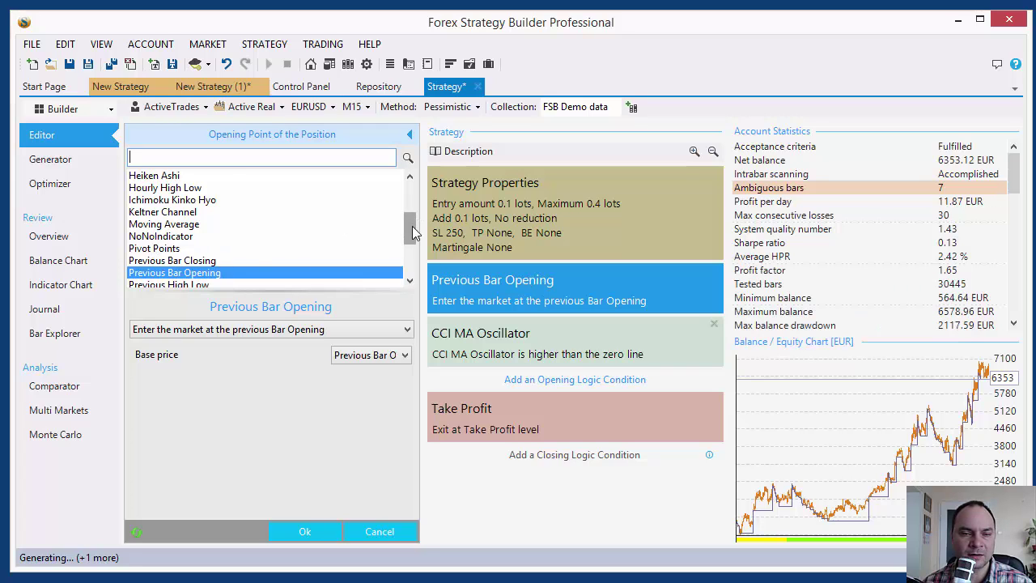
left_click_drag(413, 229, 413, 194)
left_click(156, 189)
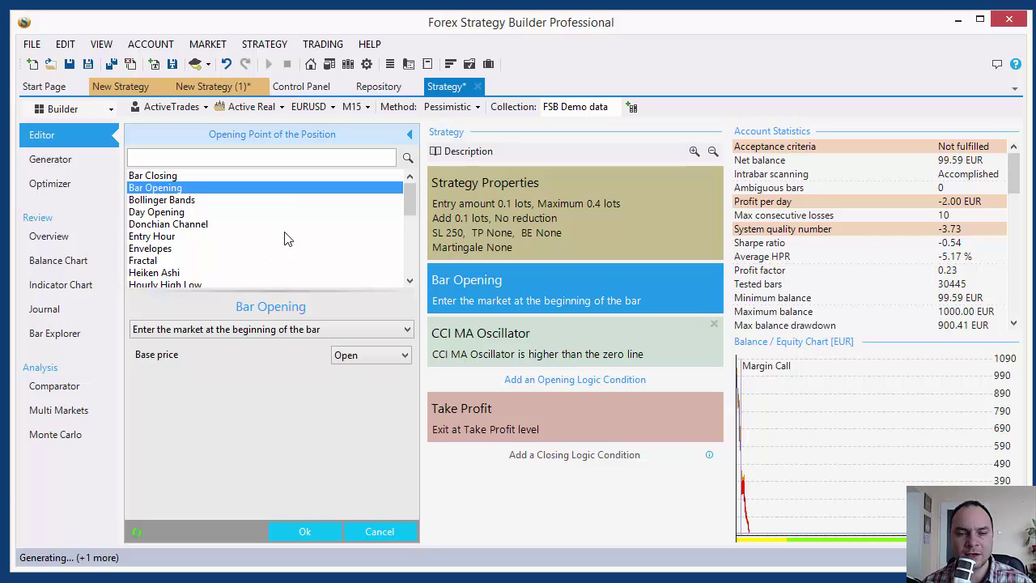
scroll(401, 205, "down", 4)
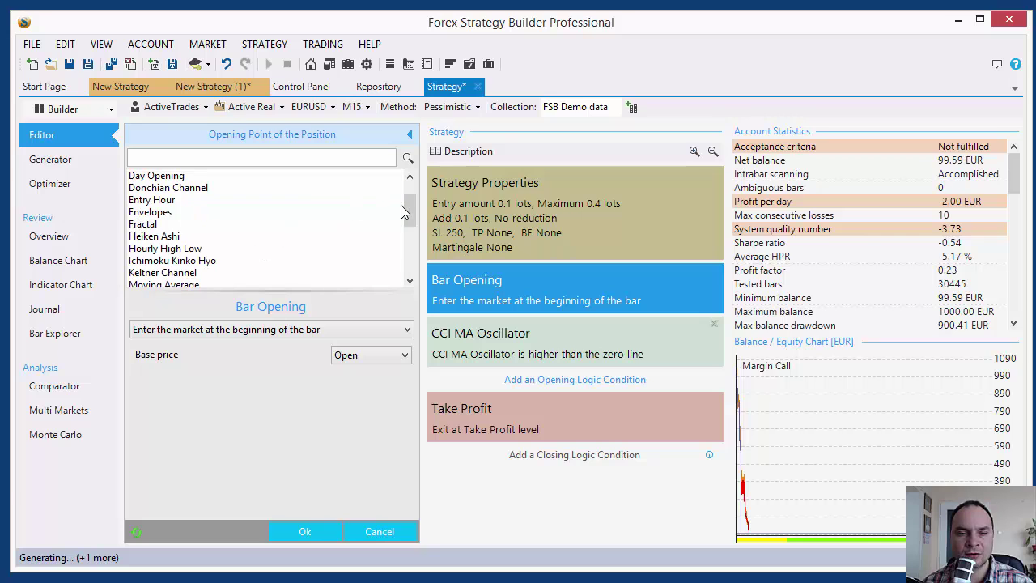
Close the edited strategy without saving its changes
left_click(478, 87)
left_click(373, 474)
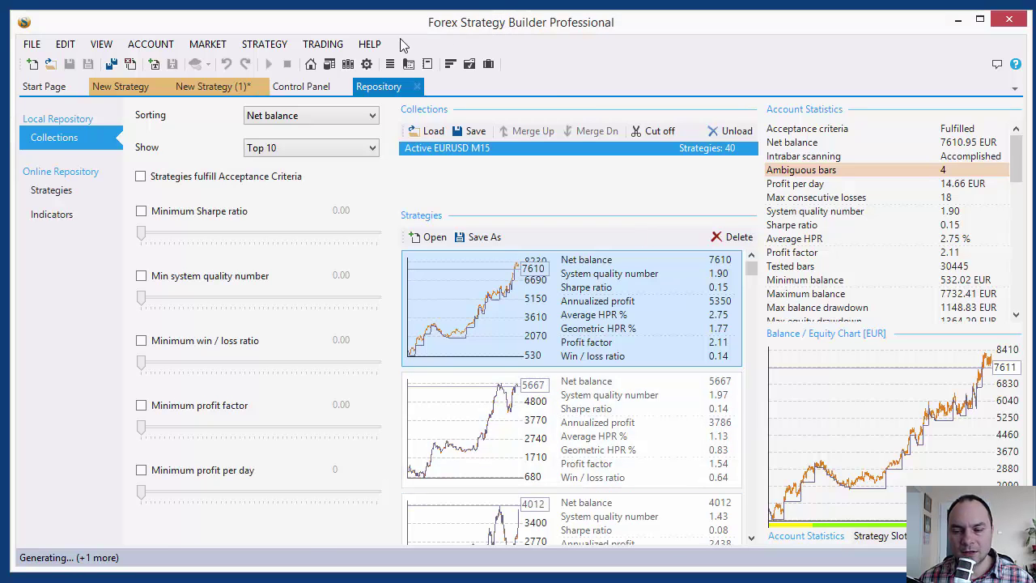
Compare the progress of the two running Generators and display the Acceptance Criteria in the Control Panel
left_click(202, 87)
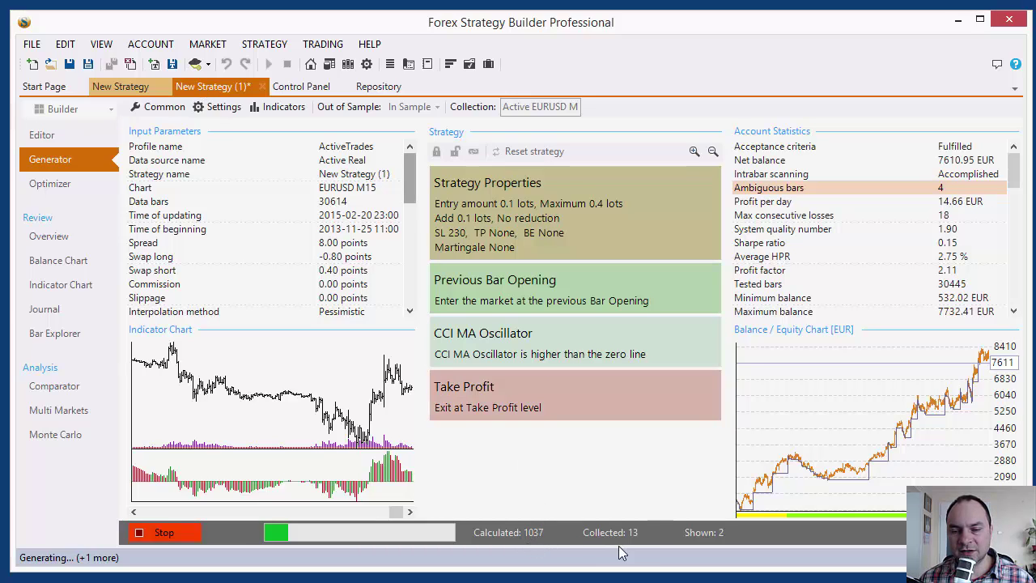
left_click(127, 87)
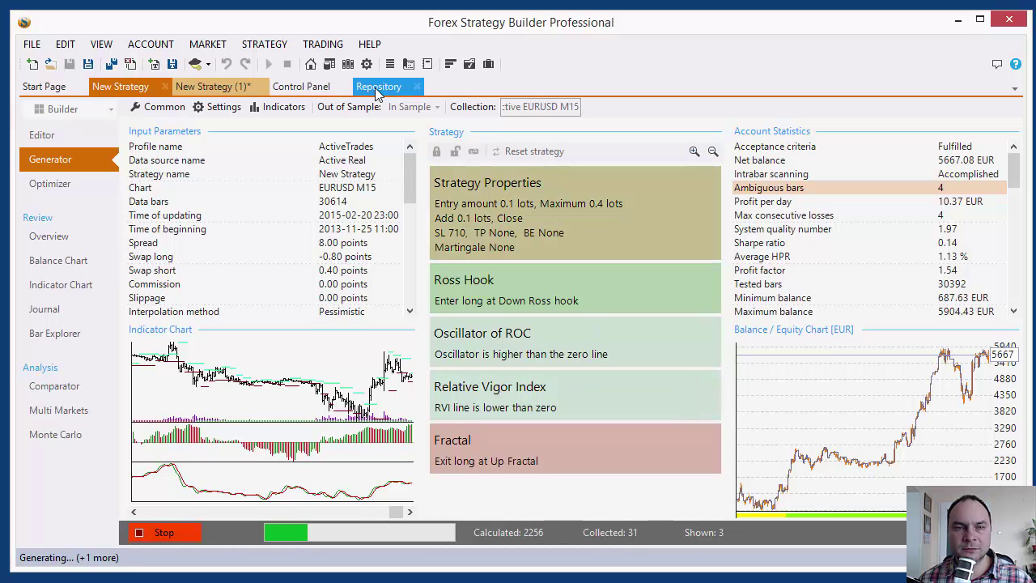
left_click(212, 88)
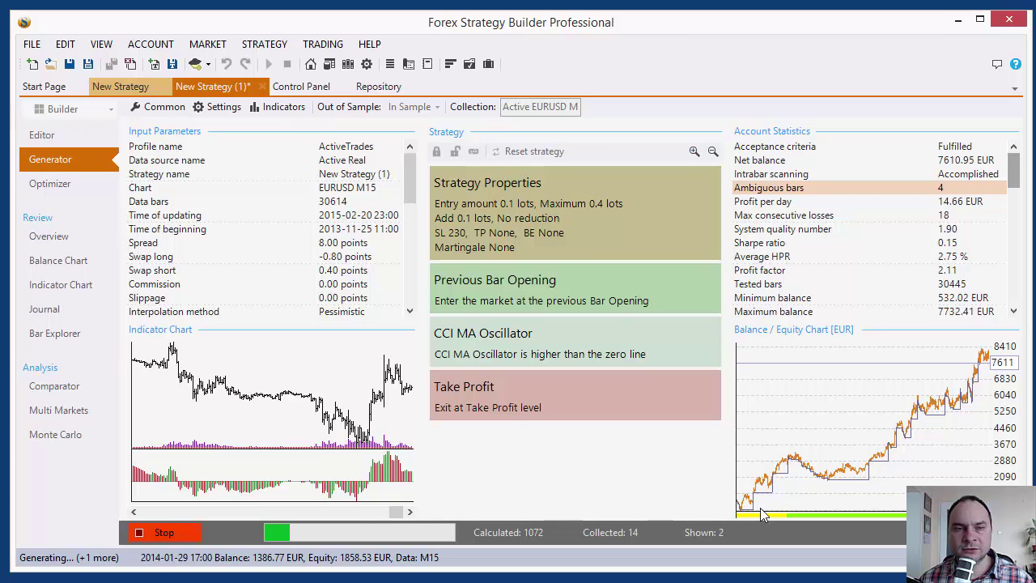
left_click(297, 89)
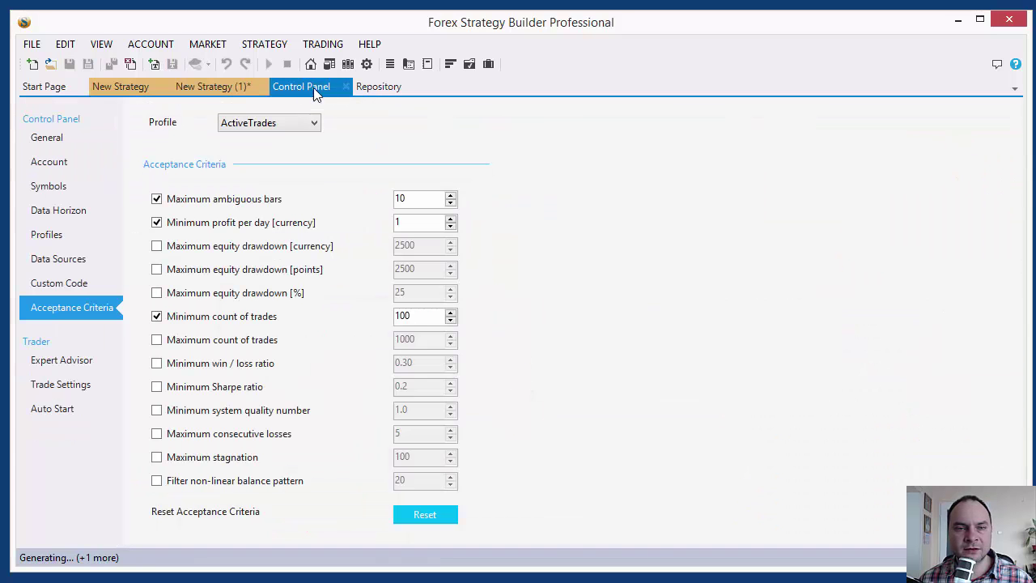
Check the Active EURUSD M15 collection and the second Generator's progress, and browse the saved strategy files without opening any
left_click(375, 88)
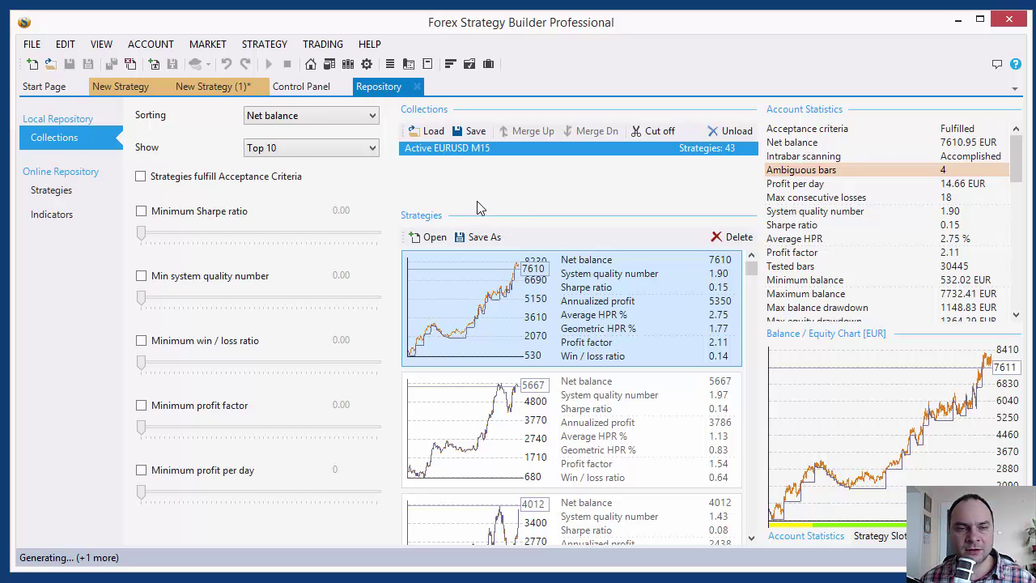
left_click(212, 92)
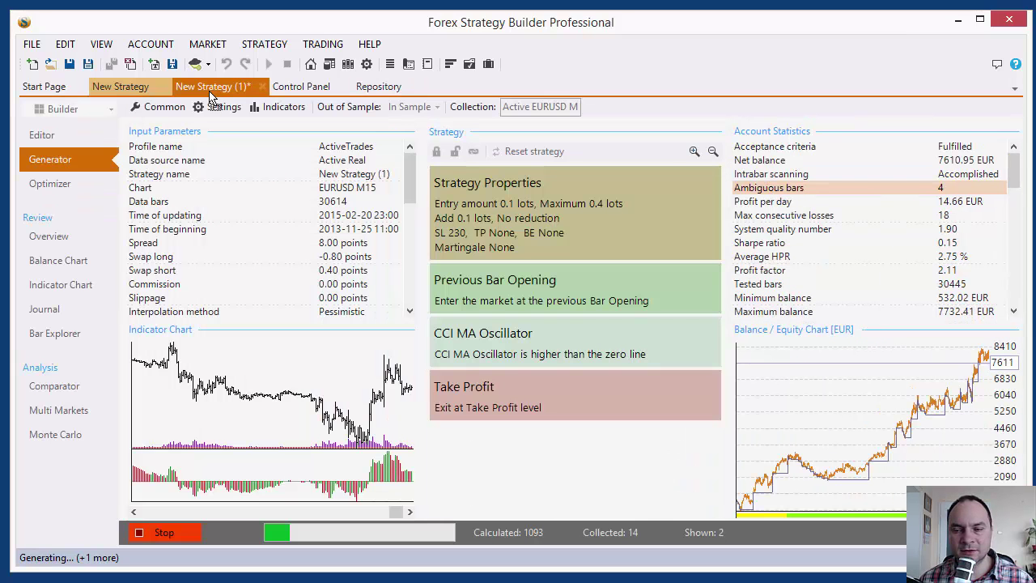
left_click(50, 65)
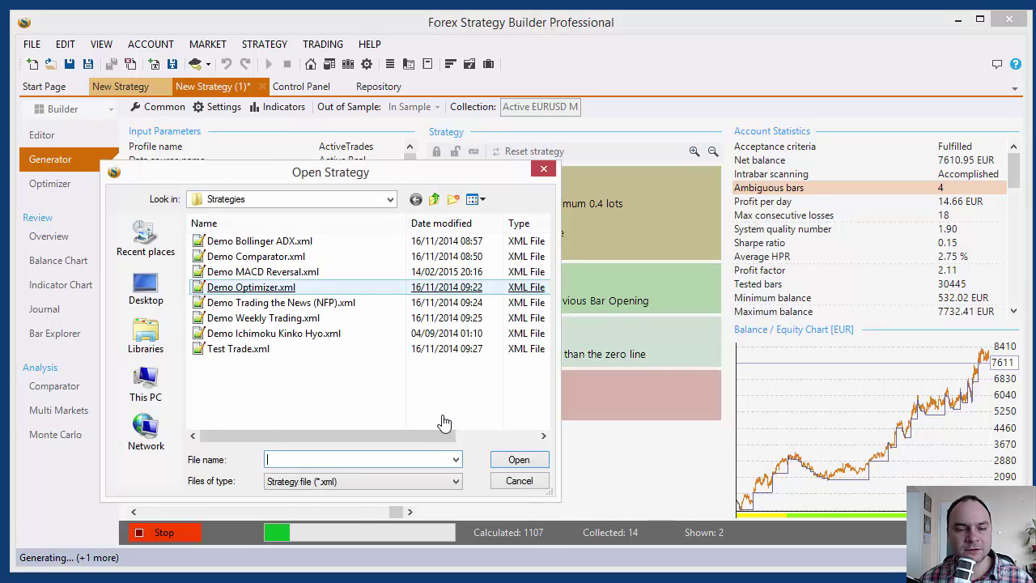
left_click(520, 481)
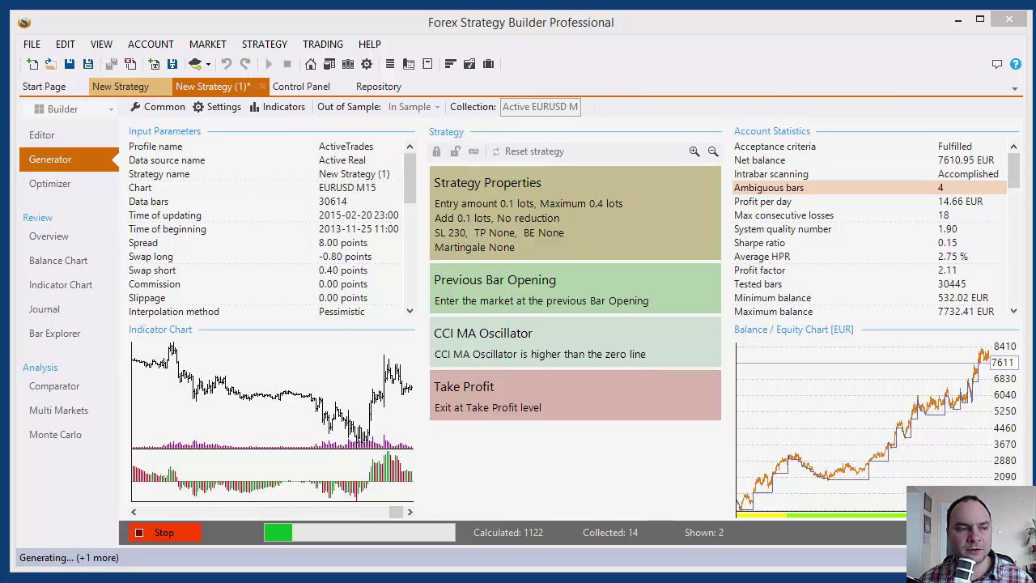
Open the strategies EURUSD_M15_Str_1 and EURUSD_M15_Str_2 and compare their statistics and balance charts
left_click_drag(697, 120, 693, 120)
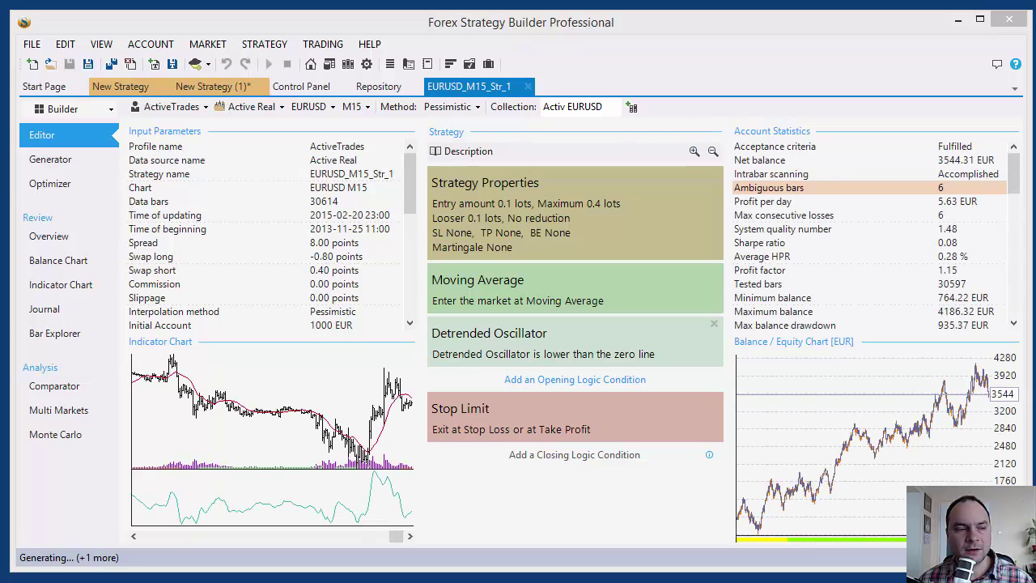
left_click_drag(643, 100, 703, 108)
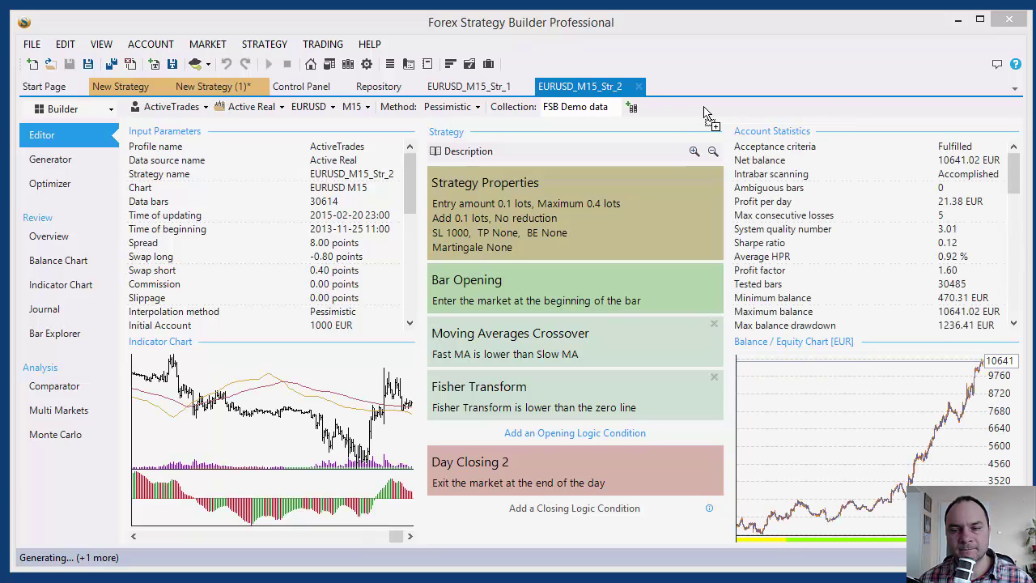
left_click(478, 89)
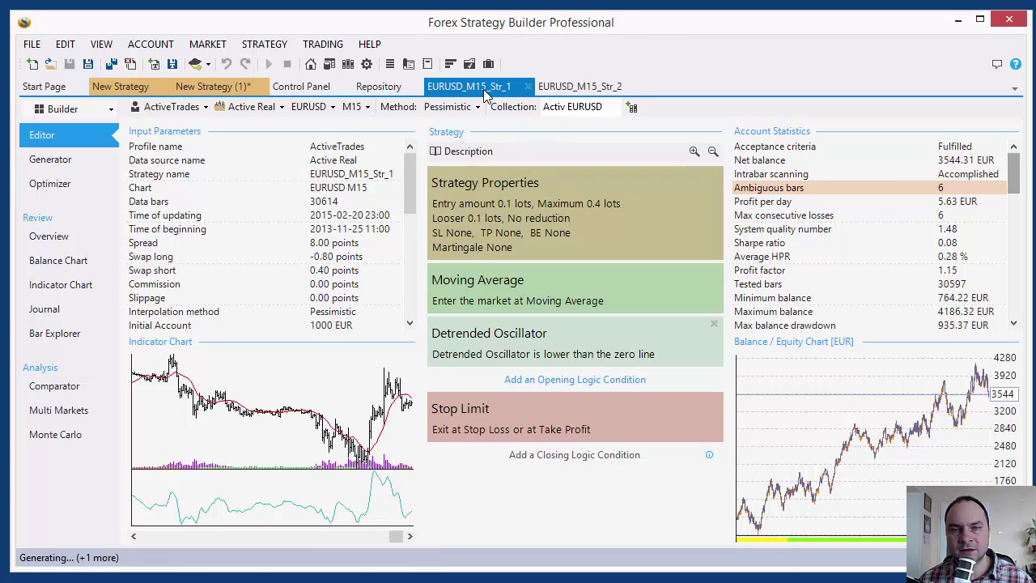
left_click(559, 87)
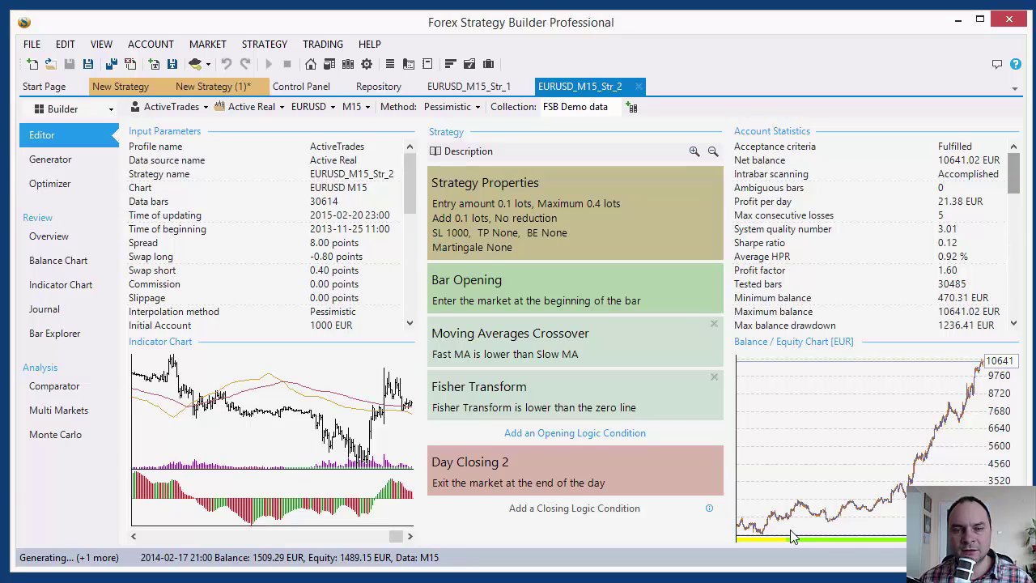
left_click(469, 89)
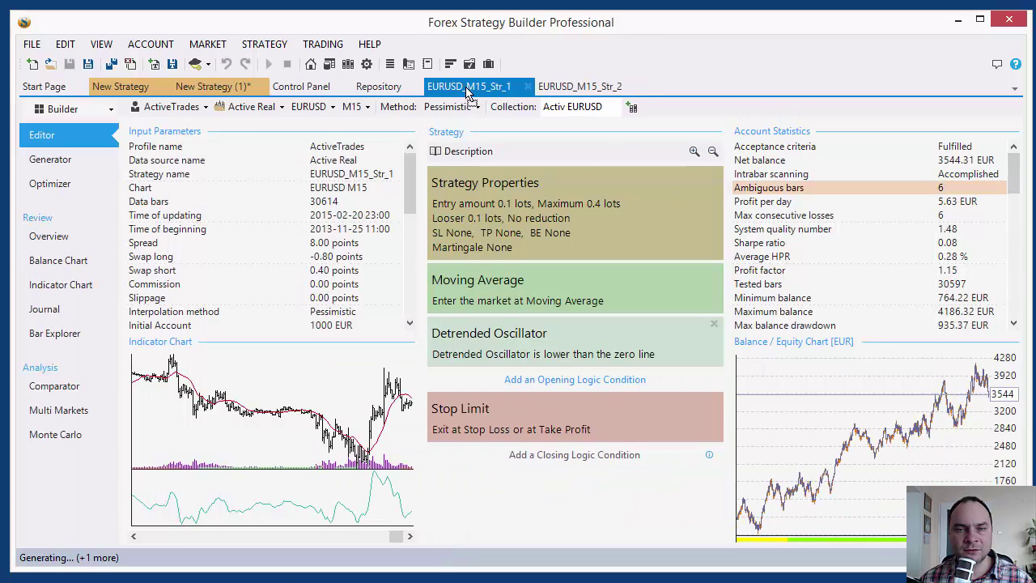
left_click(568, 91)
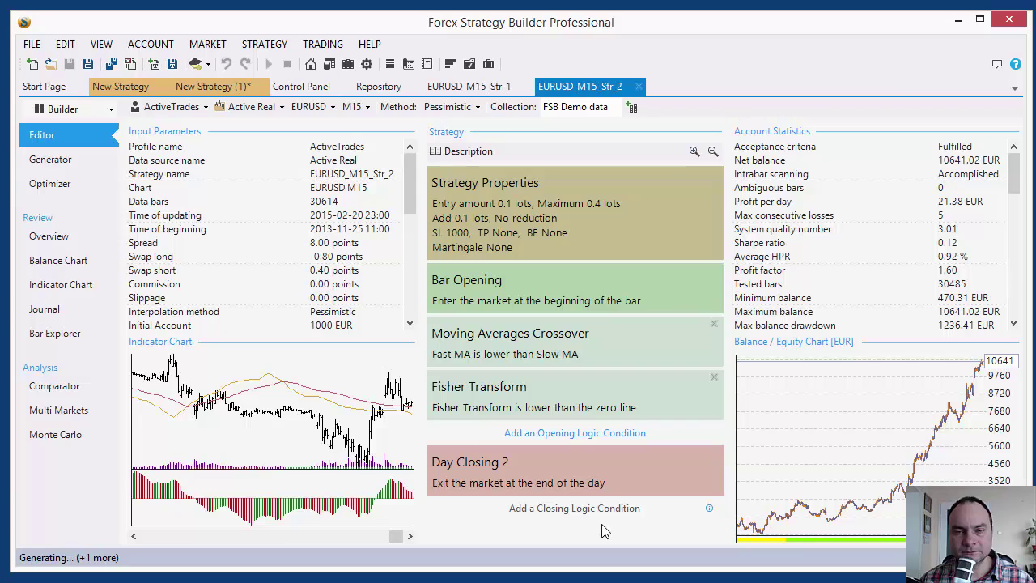
Review the trading amounts, Stop Loss and Bar Opening entry settings of EURUSD_M15_Str_2, cancelling each editor
left_click(530, 233)
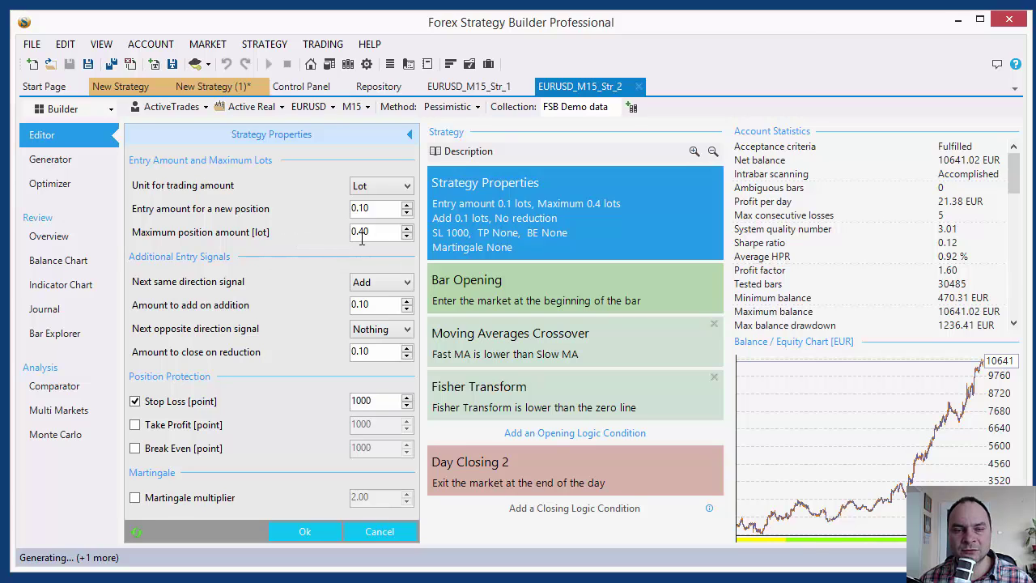
left_click_drag(360, 232, 363, 232)
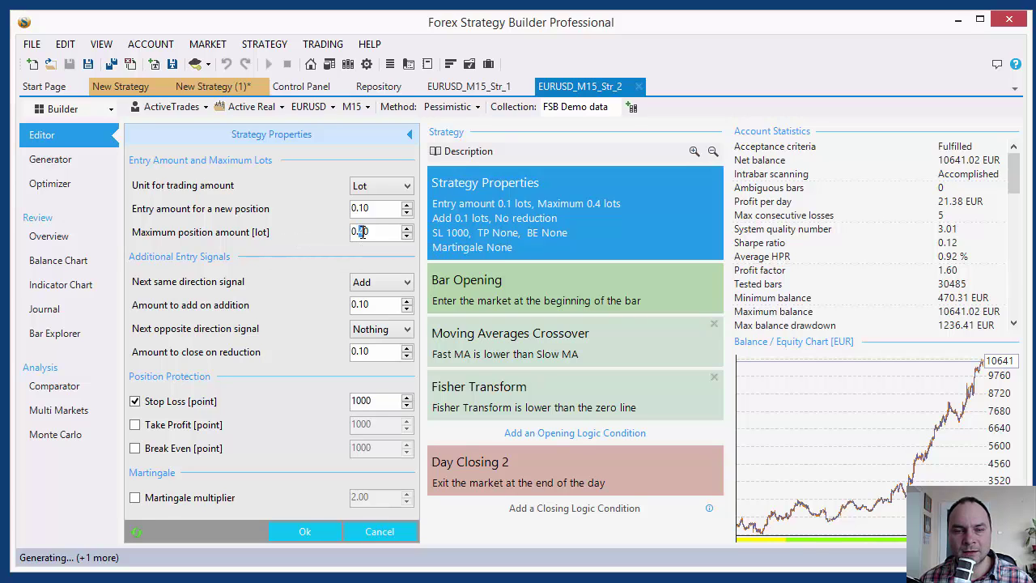
left_click(375, 233)
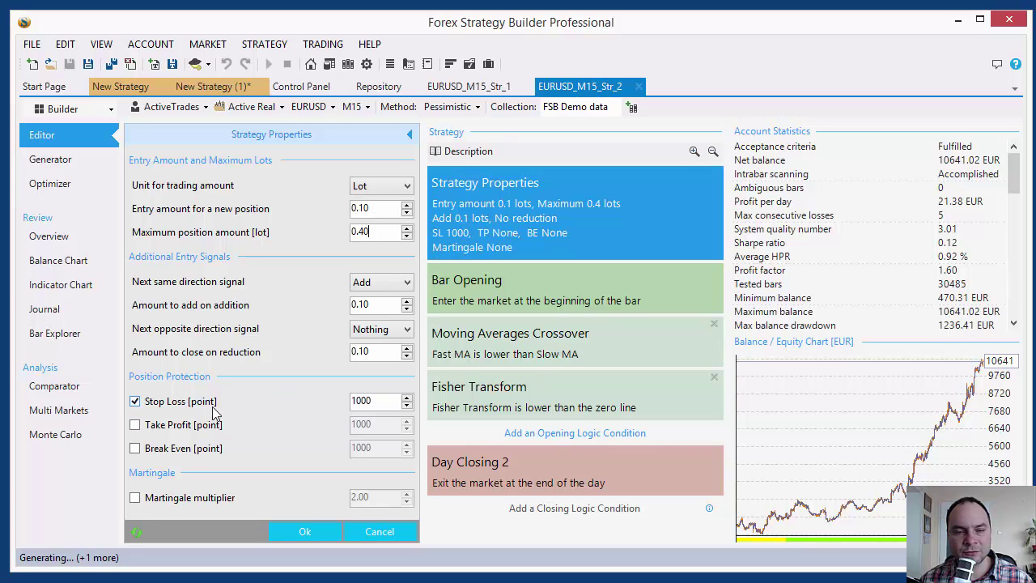
double_click(366, 400)
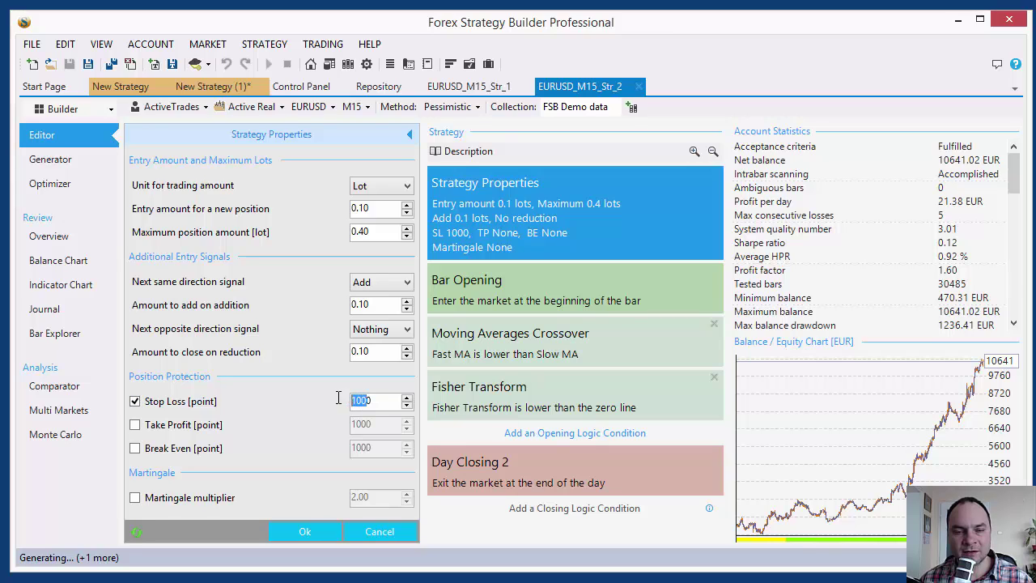
left_click(370, 402)
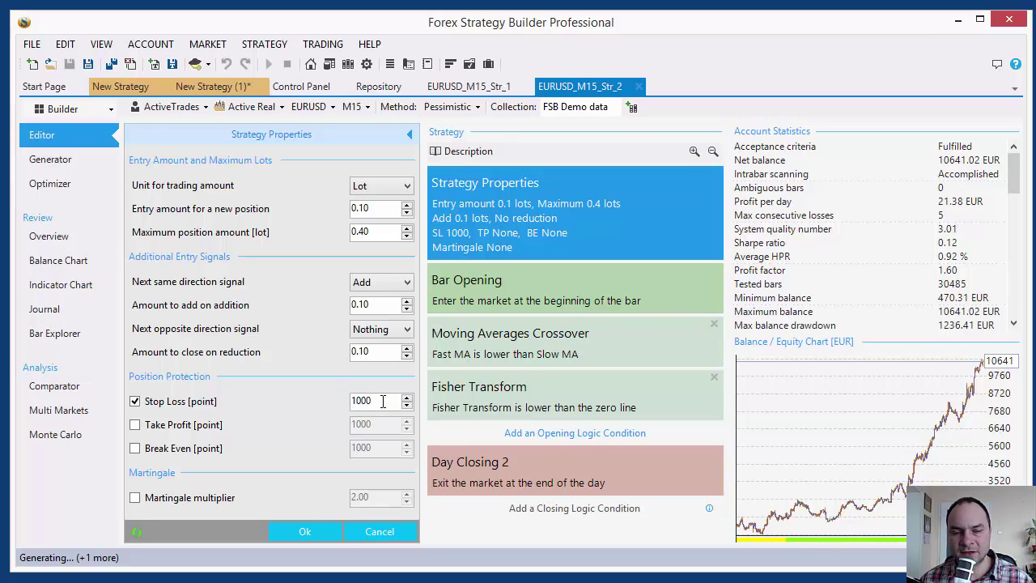
double_click(372, 401)
left_click(374, 400)
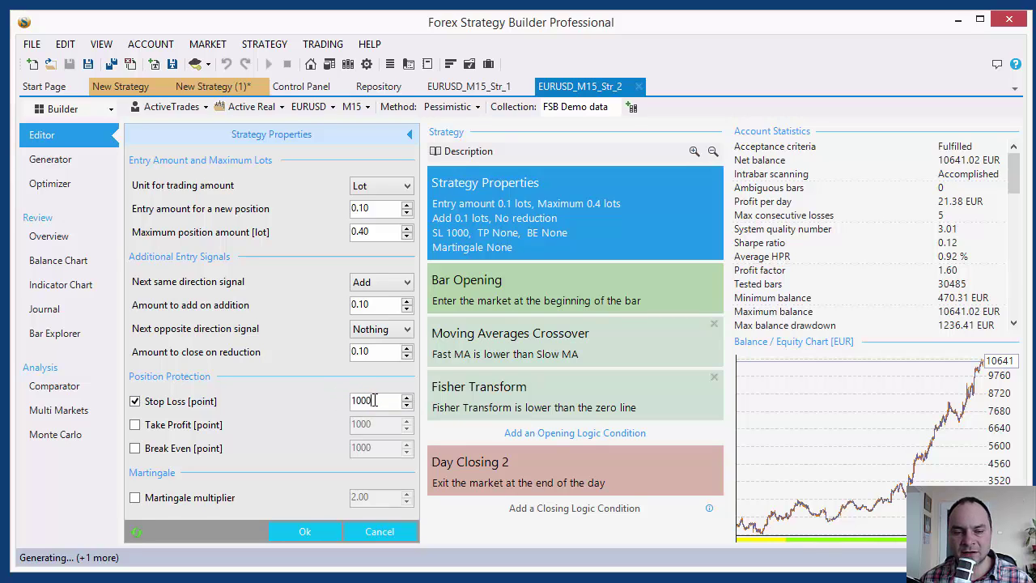
left_click(387, 531)
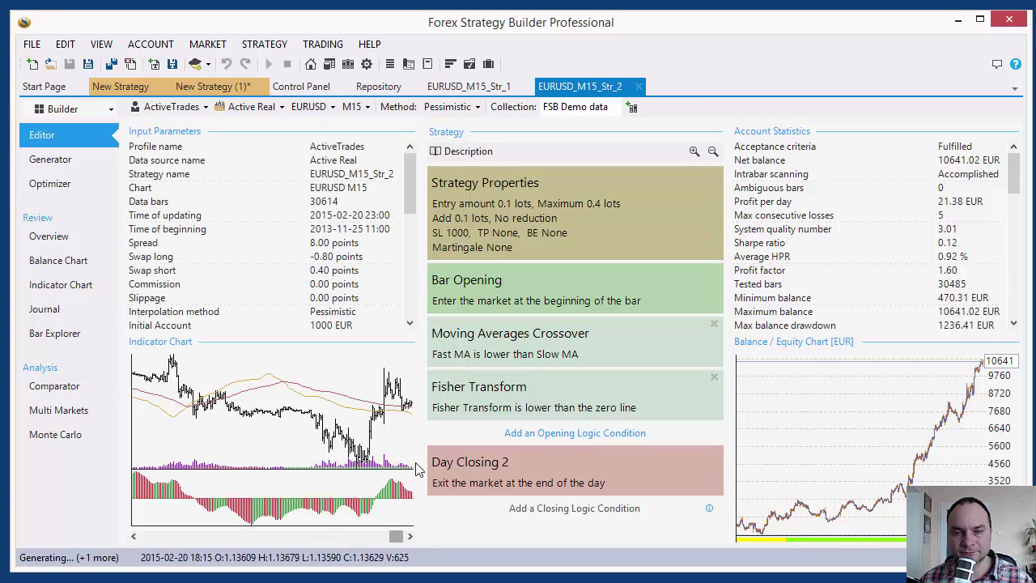
left_click(488, 299)
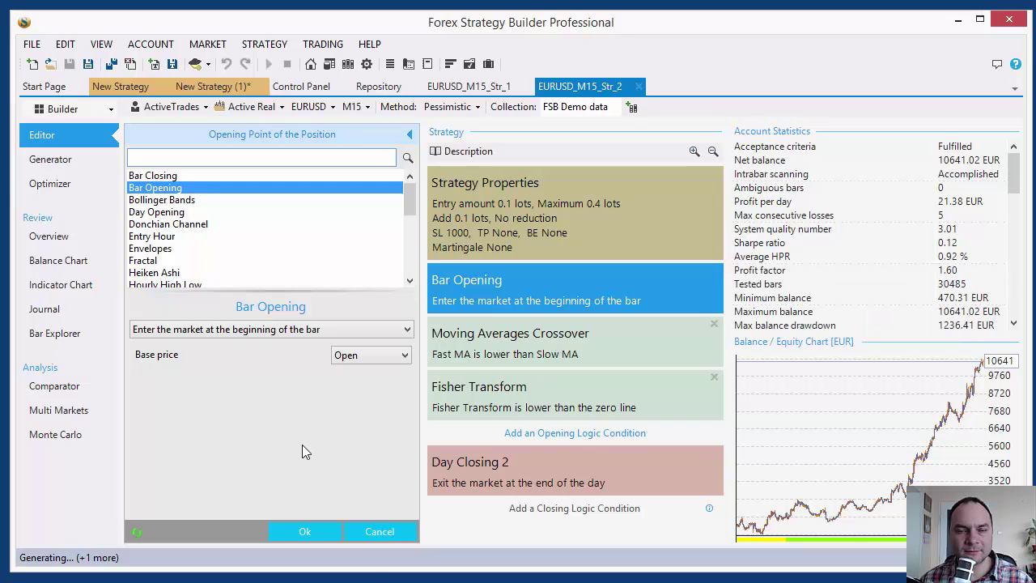
left_click(374, 534)
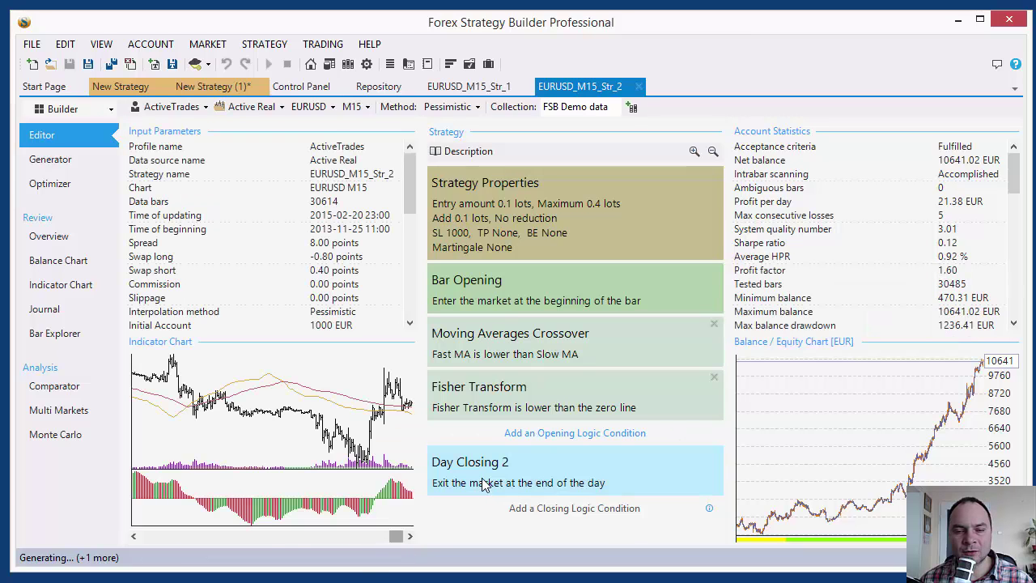
Switch the closing point of EURUSD_M15_Str_2 to Day Closing and check the last Friday bar's time on MetaTrader's EURUSD M15 chart
left_click(484, 483)
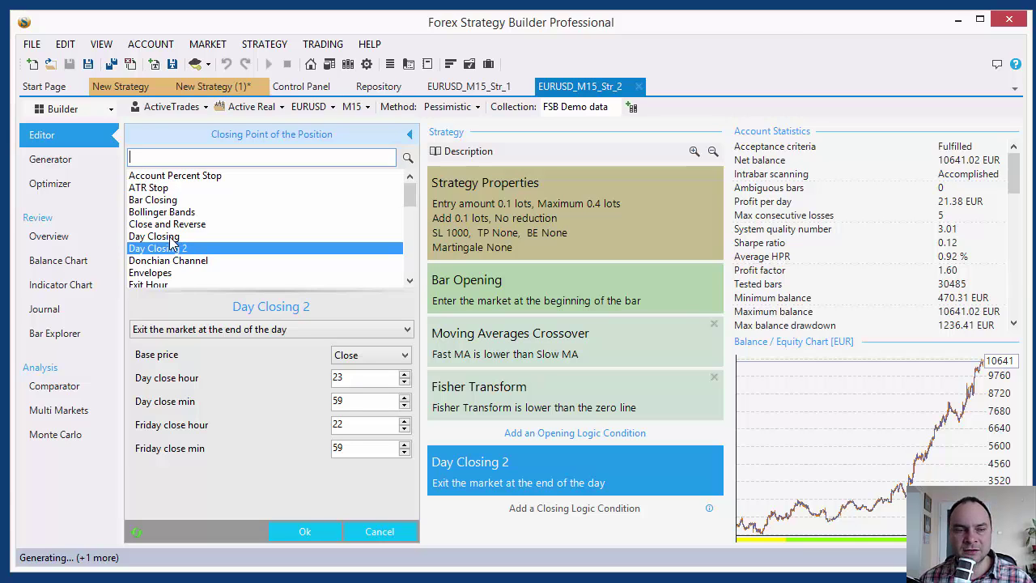
left_click(170, 237)
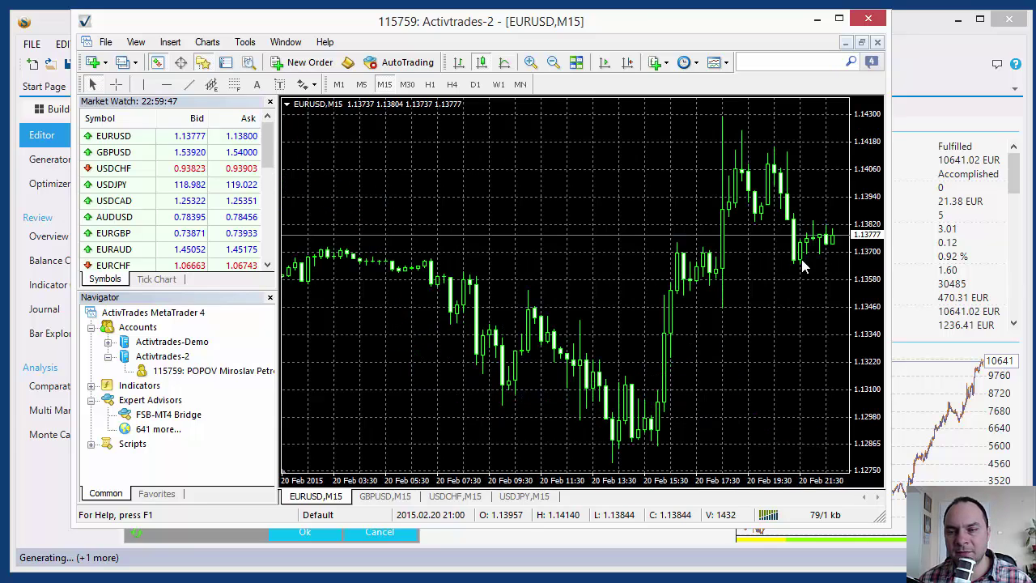
mouse_move(833, 241)
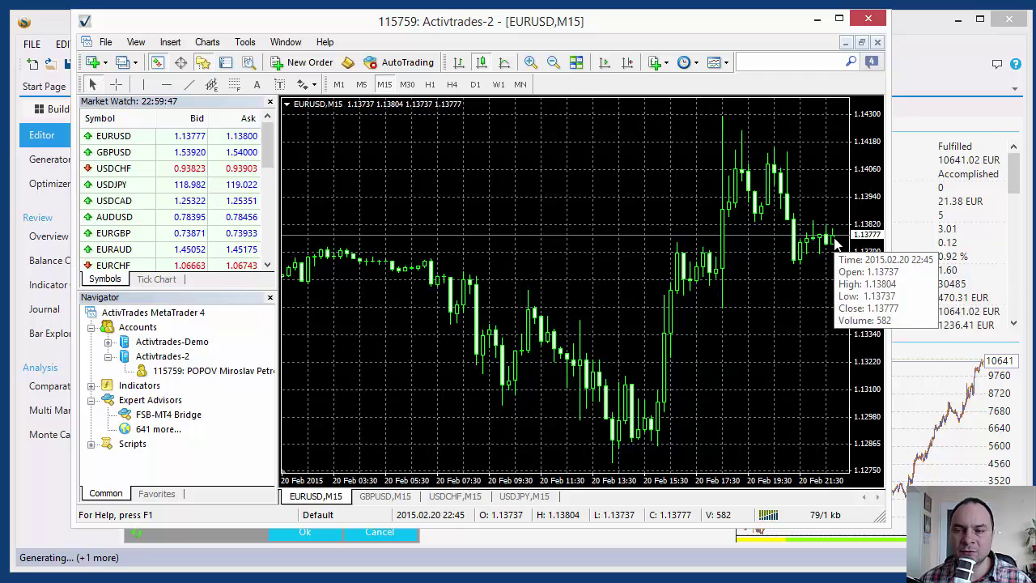
left_click(817, 19)
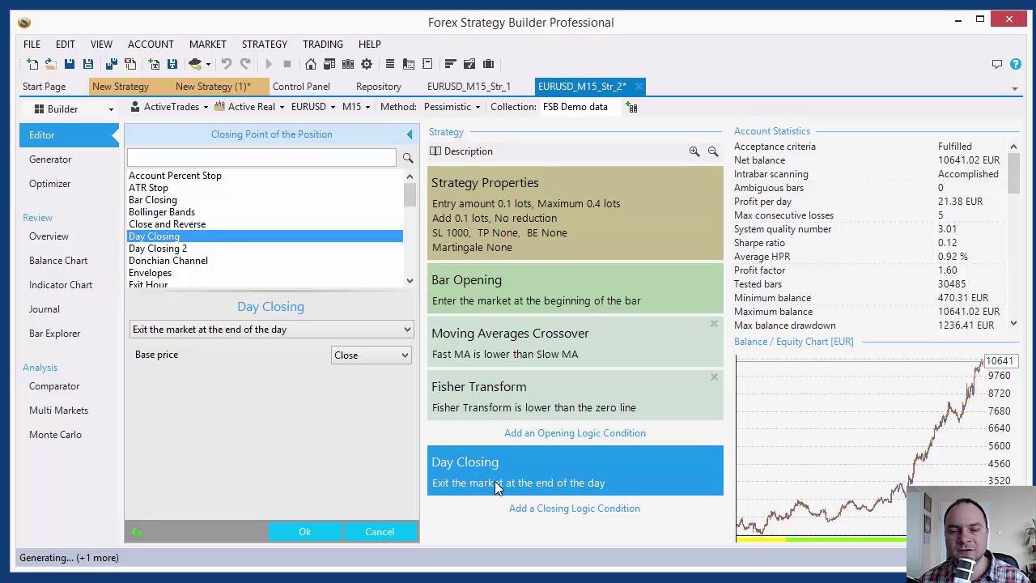
Set the closing point to Day Closing 2 with Friday close hour 22 and Friday close minute 55
left_click(147, 248)
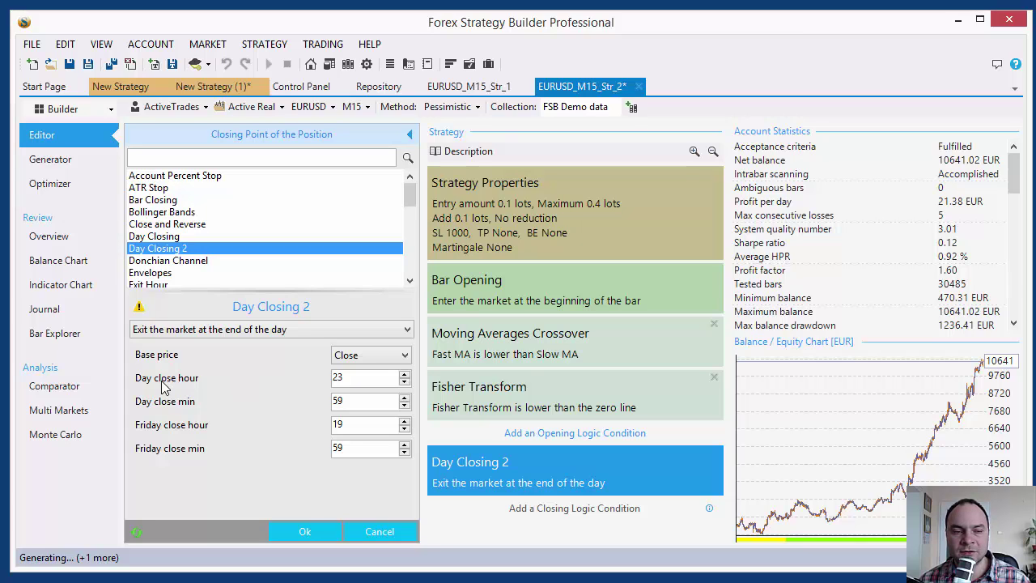
left_click(353, 407)
double_click(352, 404)
double_click(355, 421)
type("22")
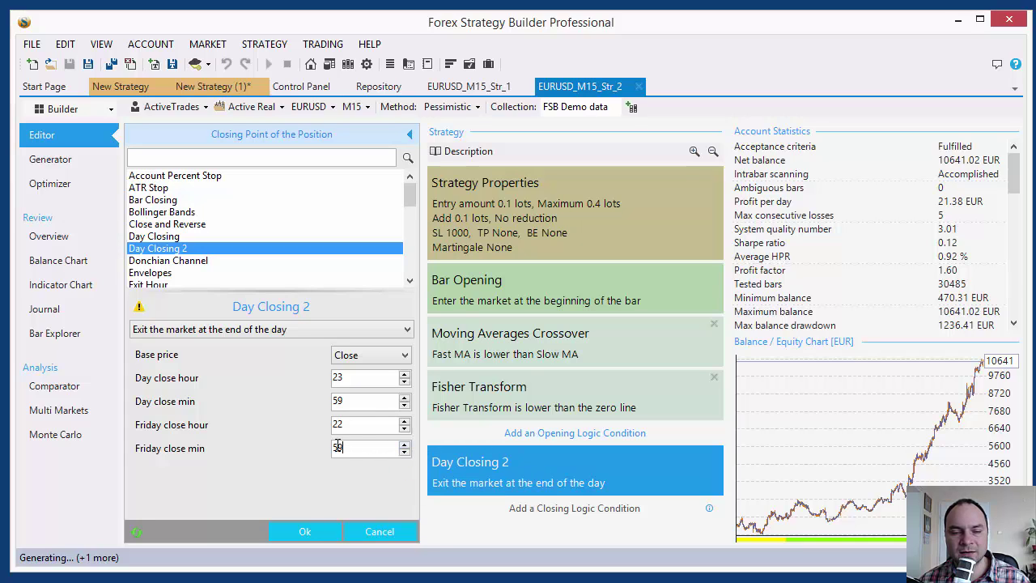
left_click_drag(339, 448, 353, 449)
type("5")
left_click(352, 430)
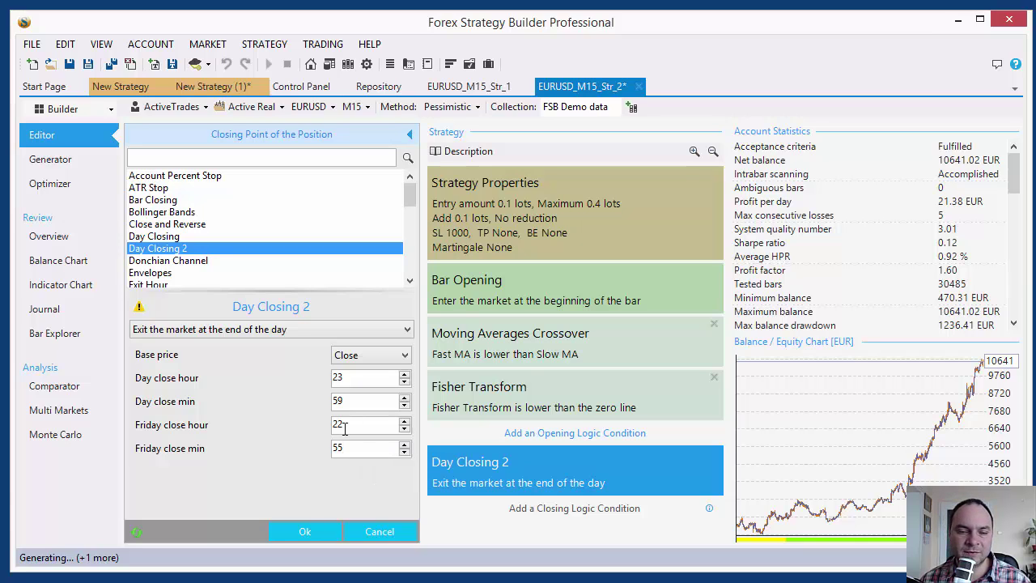
left_click(305, 532)
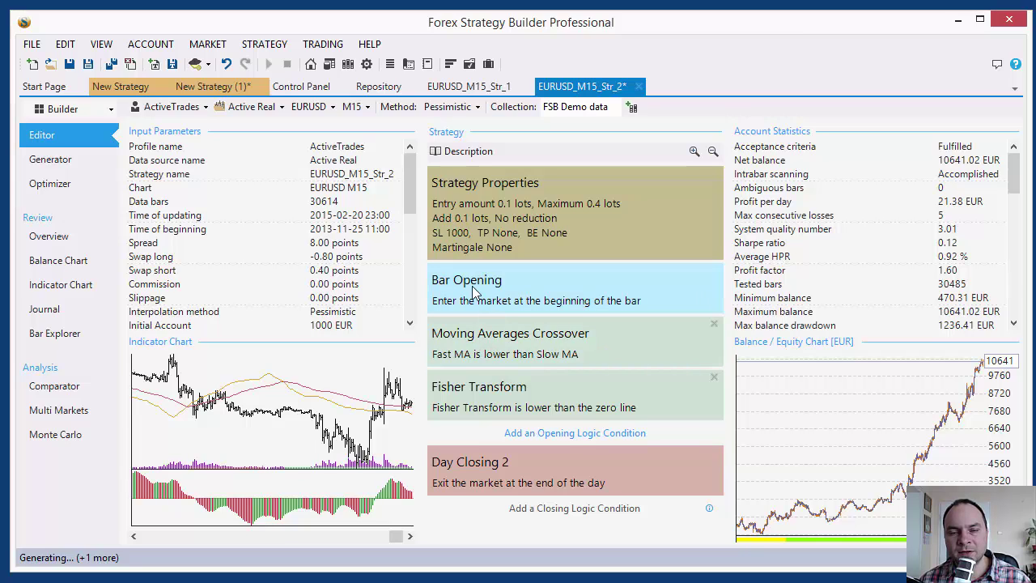
Review the logic options and parameters of the Moving Averages Crossover opening condition, and cancel the editor
mouse_move(476, 293)
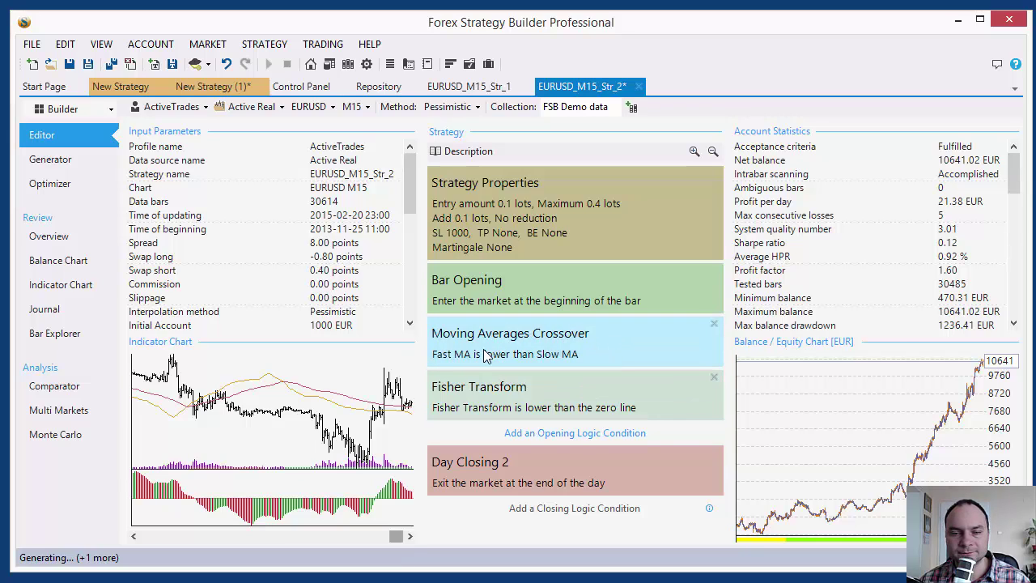
mouse_move(509, 354)
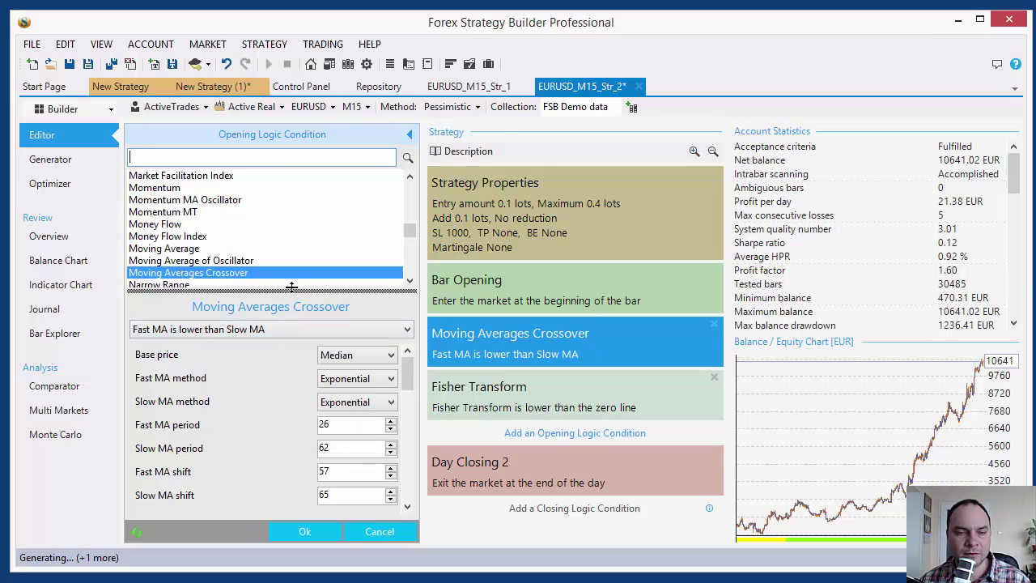
left_click_drag(290, 291, 345, 226)
scroll(129, 202, "down", 3)
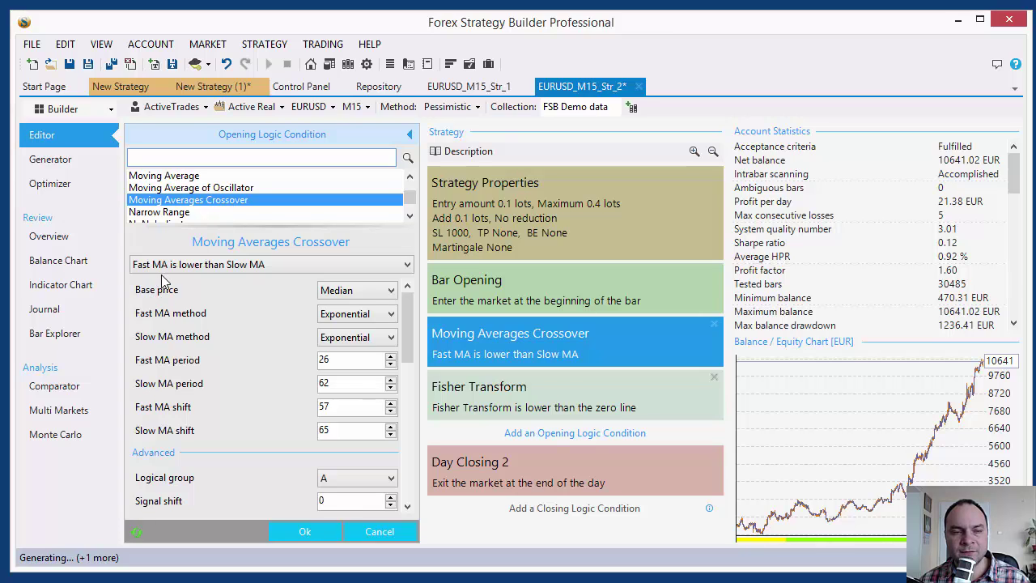
left_click(188, 267)
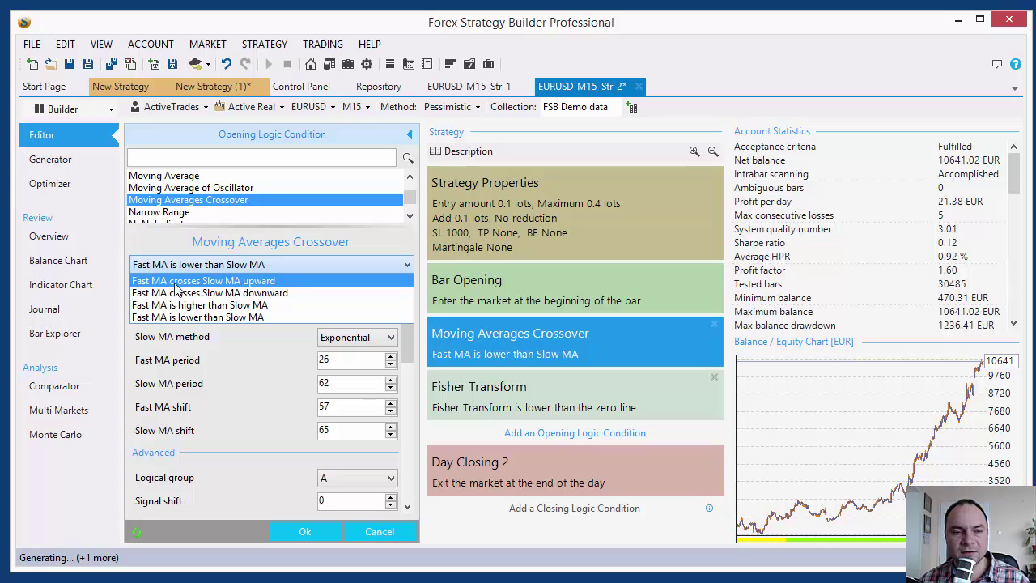
left_click(247, 318)
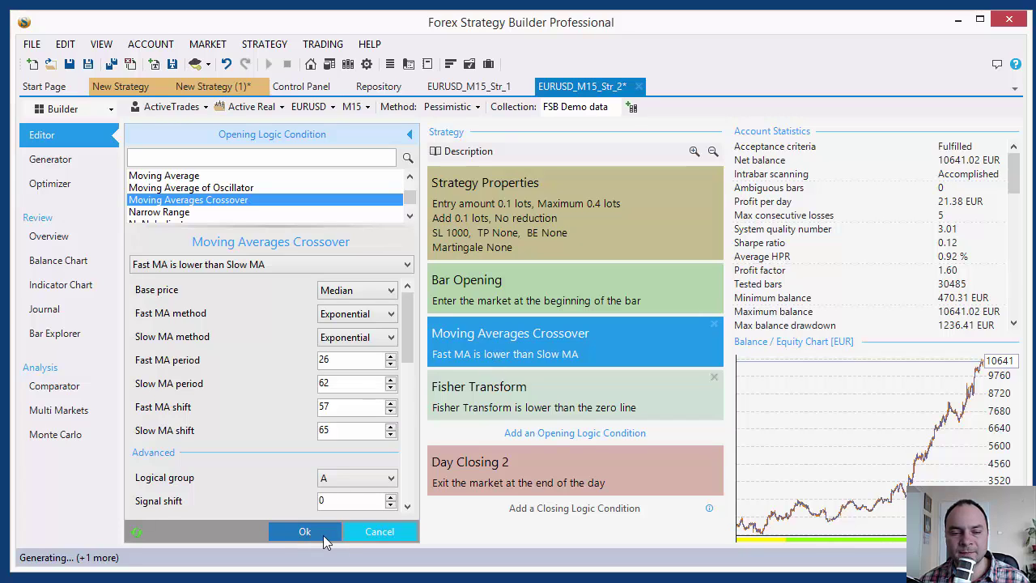
left_click(374, 531)
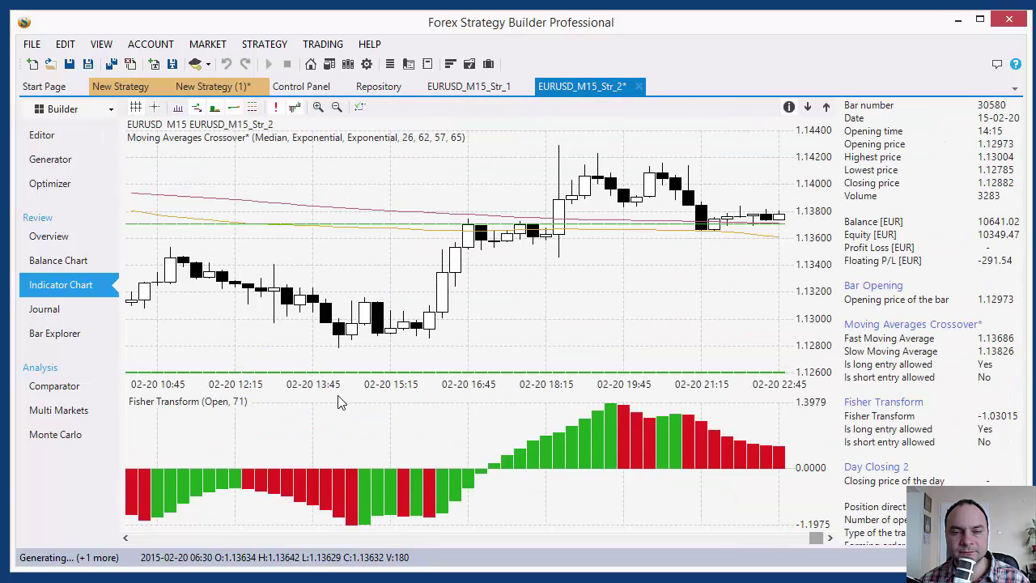
Examine the position entries and exits on the indicator chart from 3 to 14 April 2014
scroll(340, 397, "down", 5)
left_click_drag(810, 538, 336, 484)
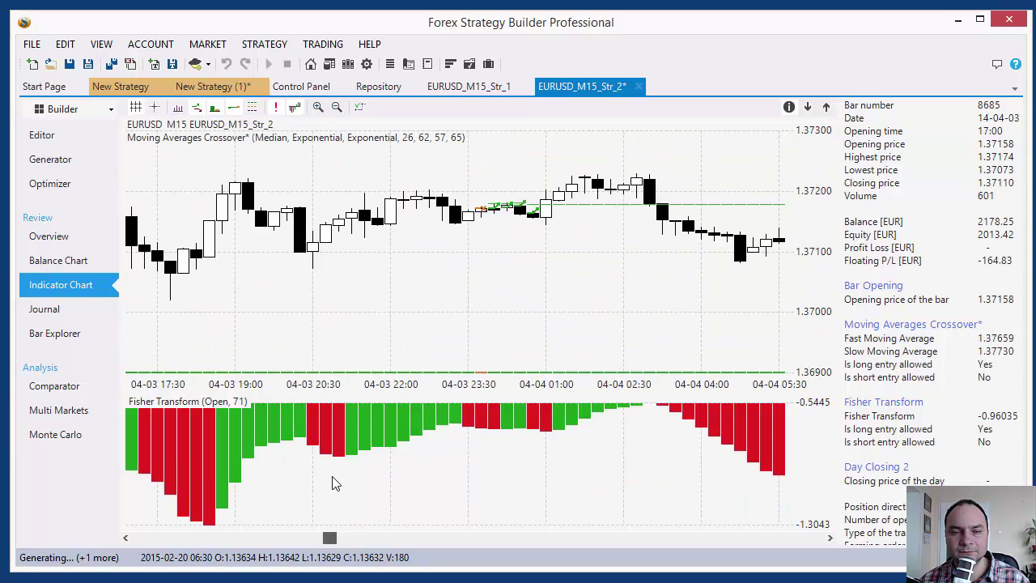
scroll(609, 351, "up", 1)
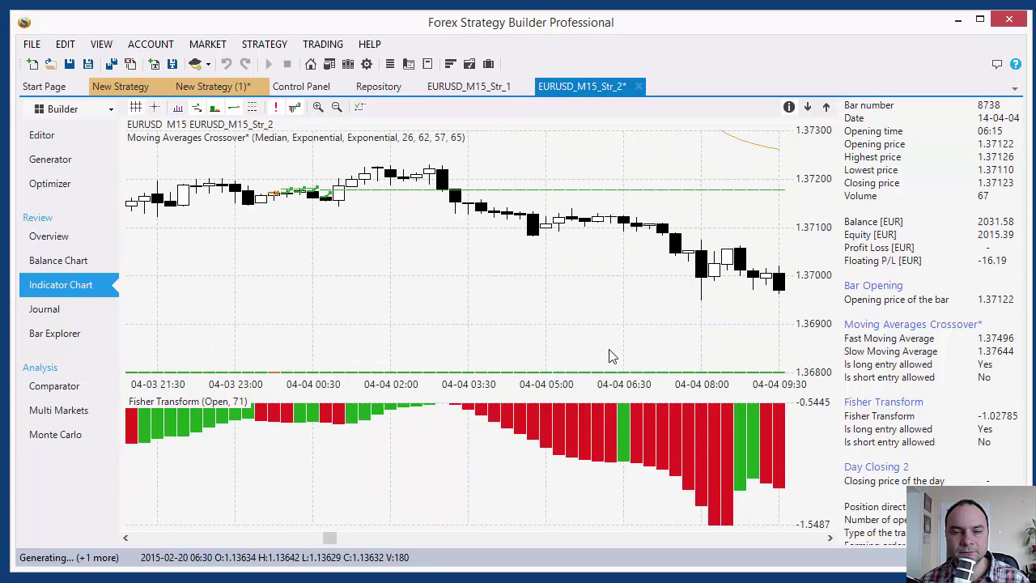
scroll(610, 349, "up", 6)
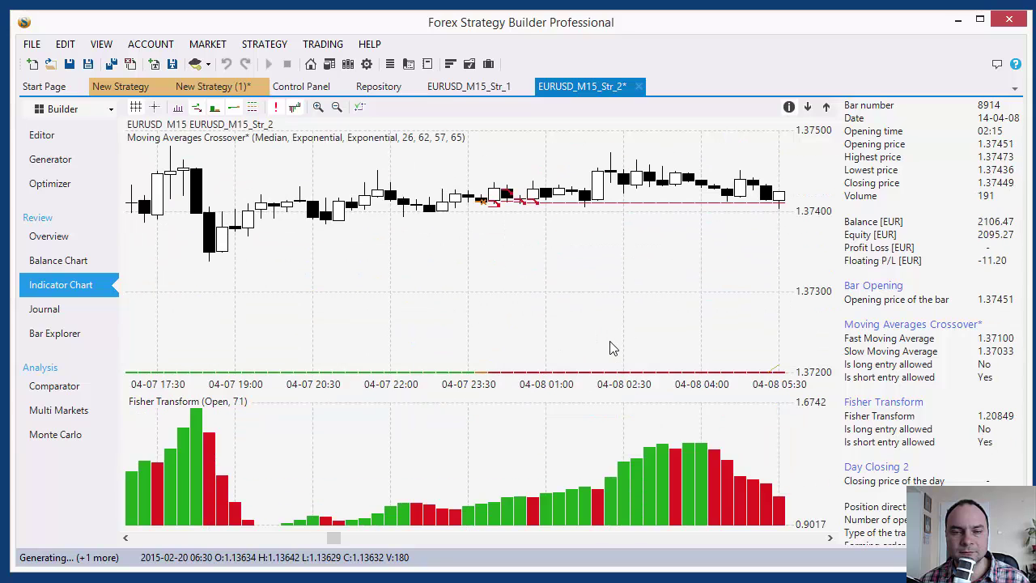
scroll(612, 348, "up", 4)
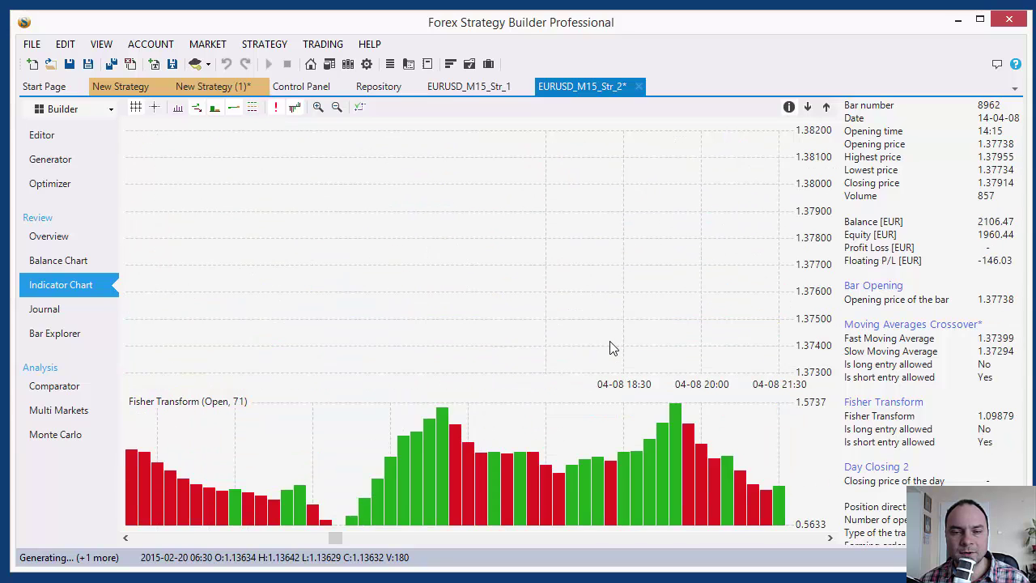
scroll(606, 349, "up", 3)
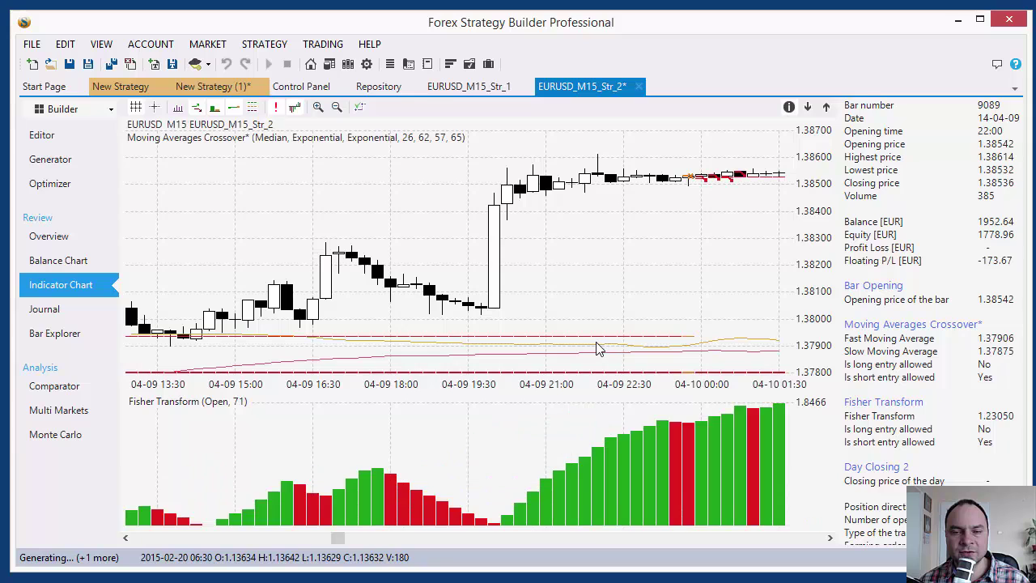
scroll(599, 349, "up", 3)
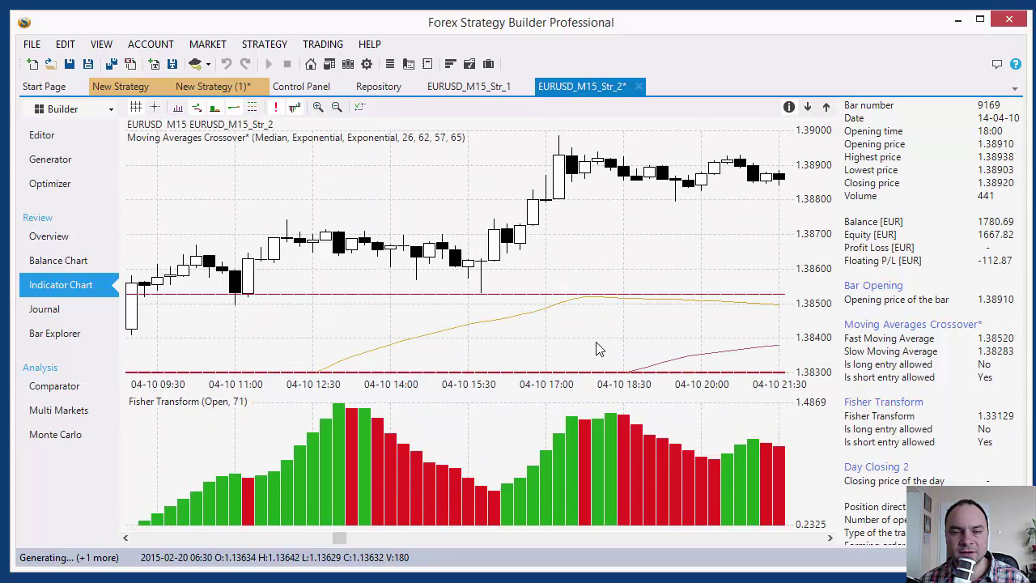
scroll(599, 349, "up", 2)
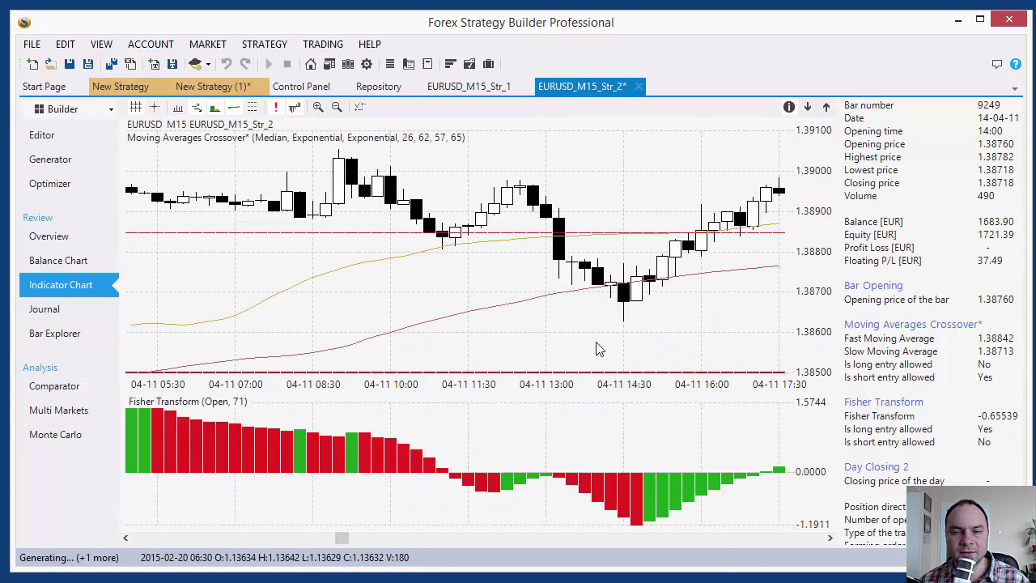
scroll(599, 349, "up", 3)
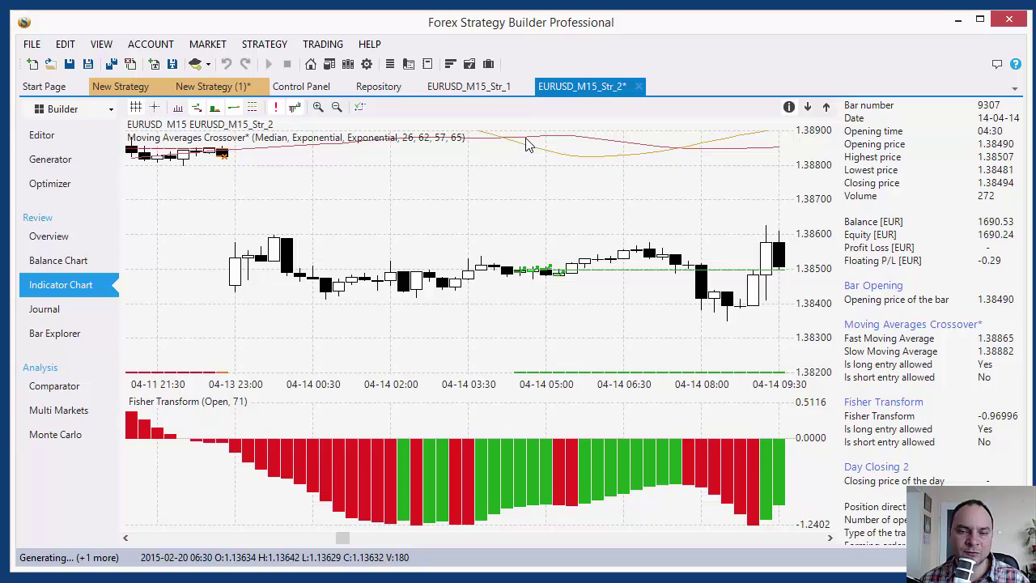
Compare the entries from 14 to 17 April 2014 with the moving averages and Fisher Transform on the indicator chart
scroll(642, 231, "down", 1)
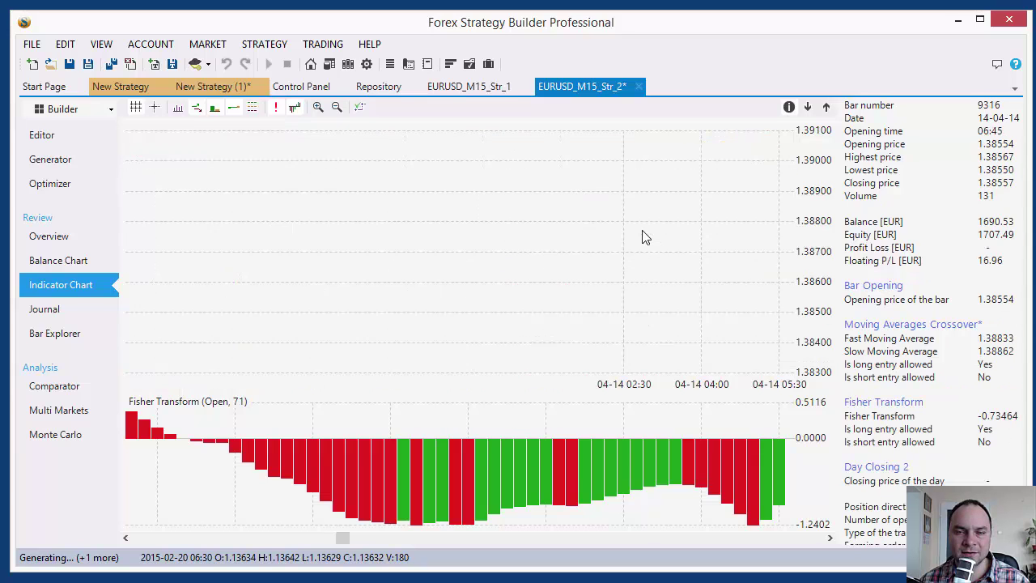
scroll(644, 236, "up", 5)
scroll(642, 241, "down", 7)
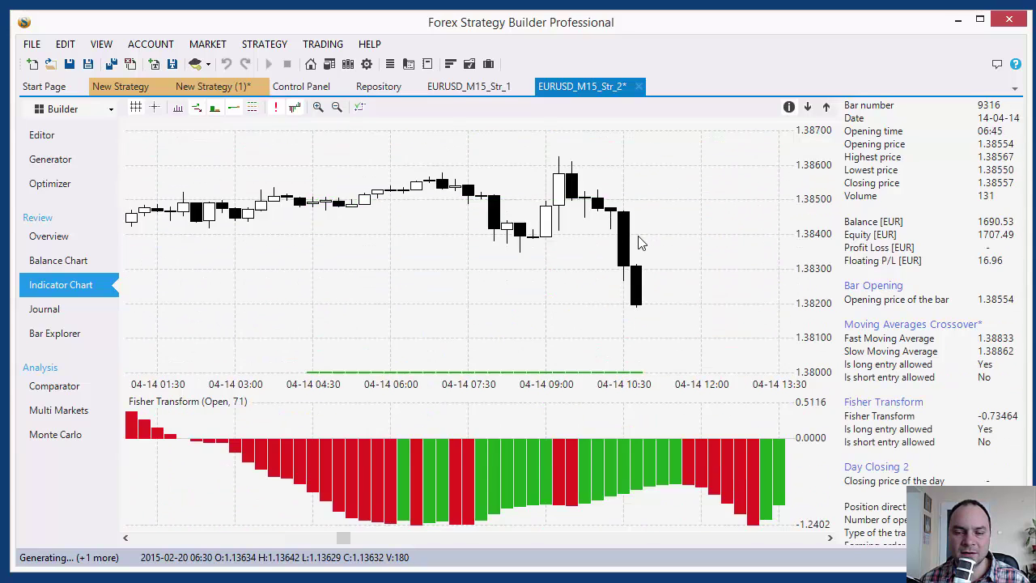
scroll(638, 241, "down", 6)
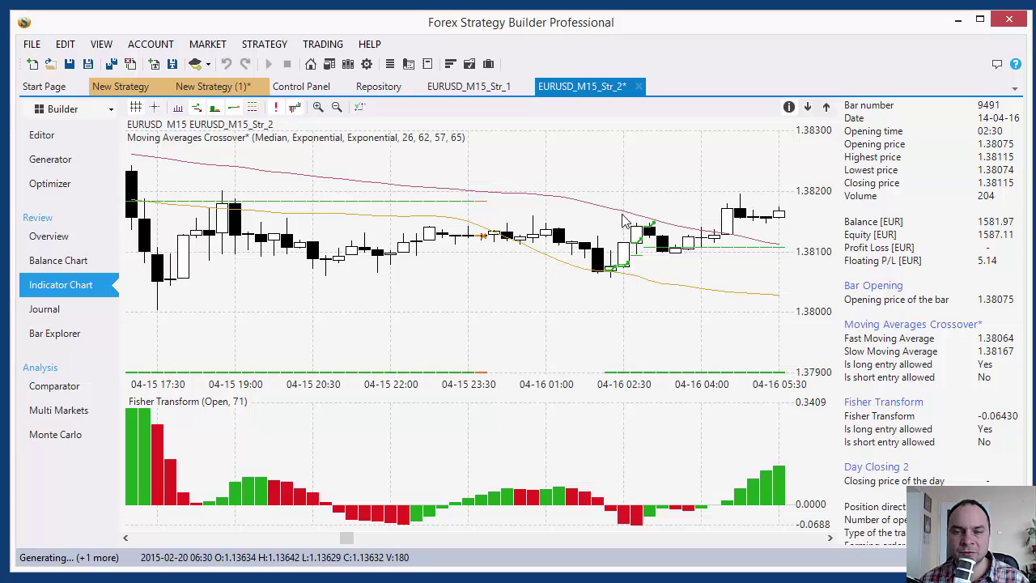
scroll(653, 293, "down", 2)
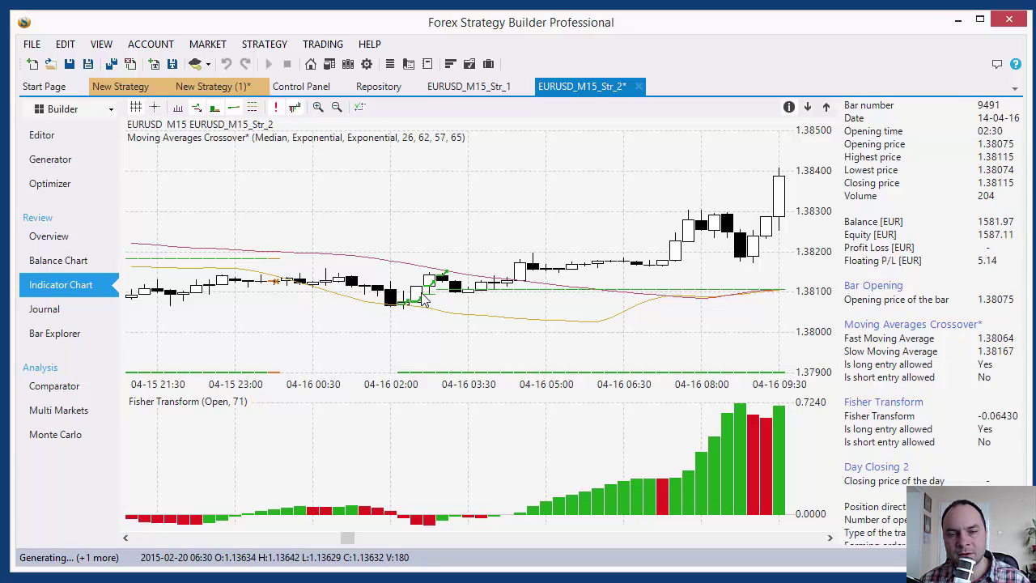
scroll(629, 319, "down", 8)
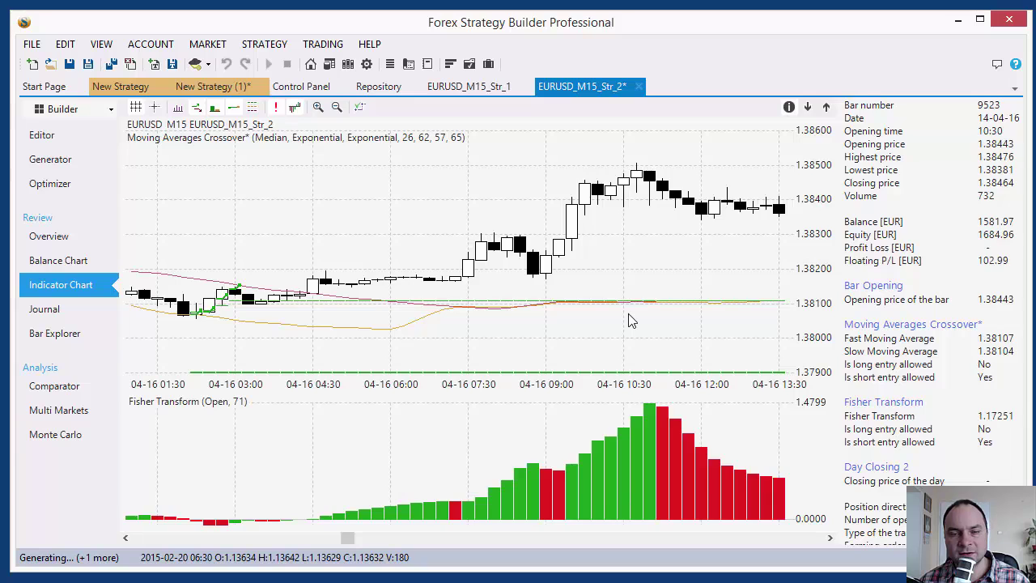
scroll(632, 321, "down", 12)
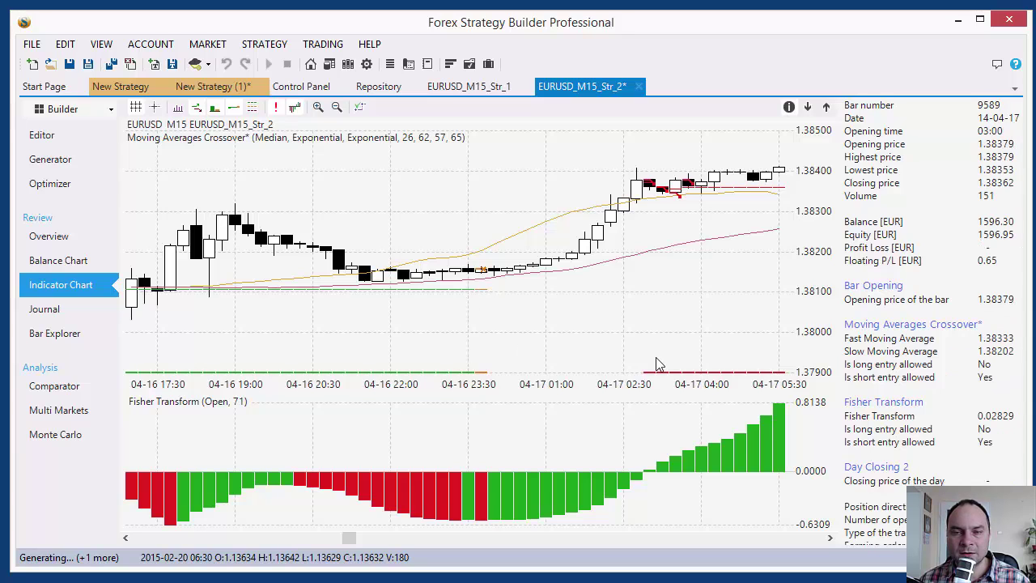
scroll(656, 357, "down", 2)
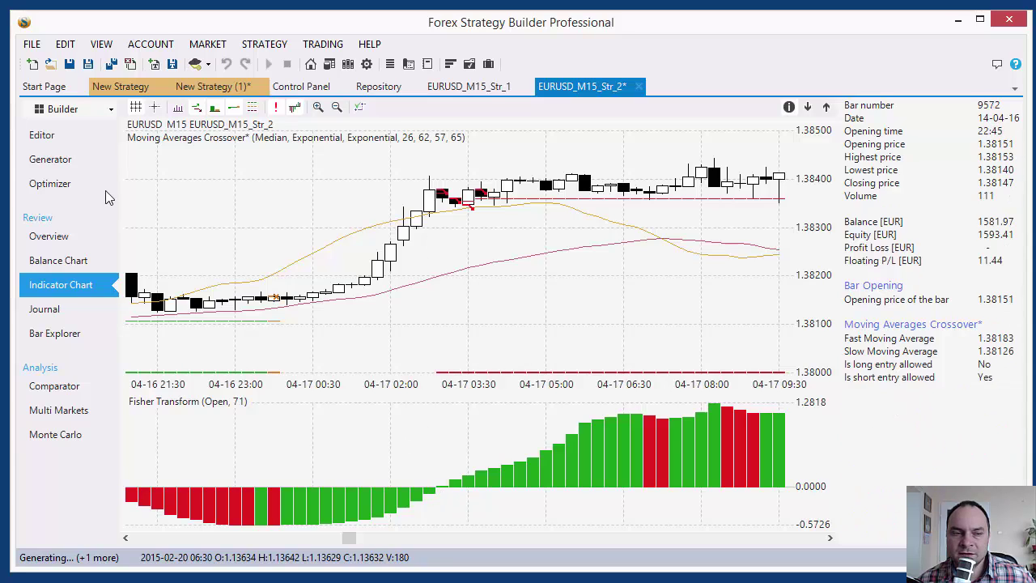
Review the Fisher Transform opening condition's logic and parameters in the strategy editor, leaving without changes
left_click(49, 136)
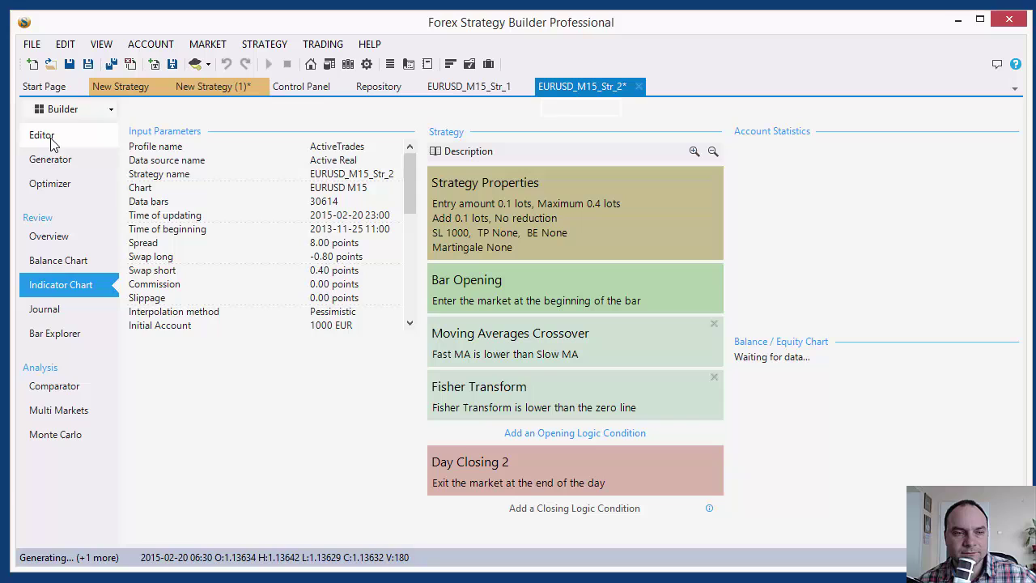
left_click(487, 395)
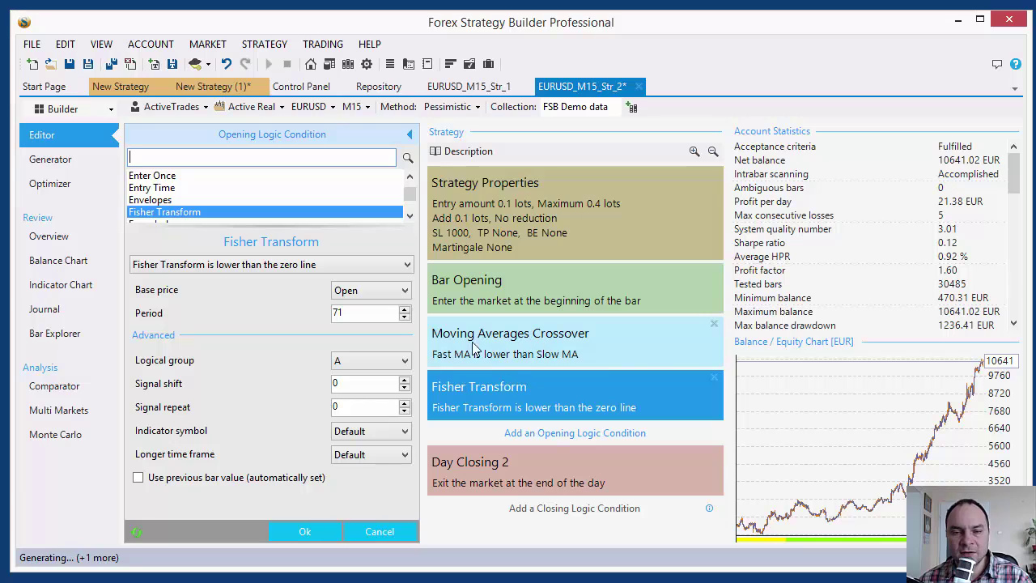
mouse_move(461, 360)
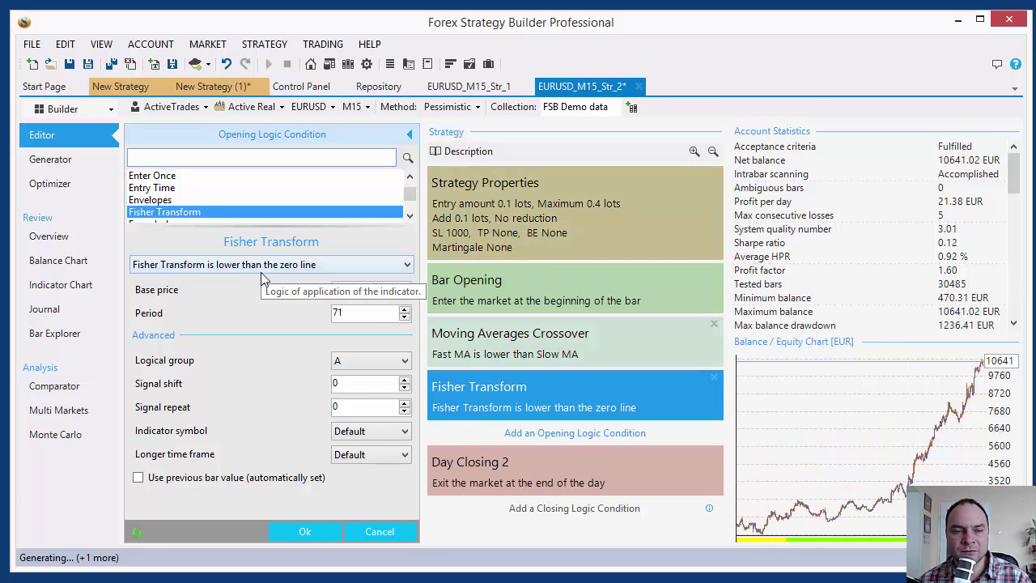
left_click(382, 530)
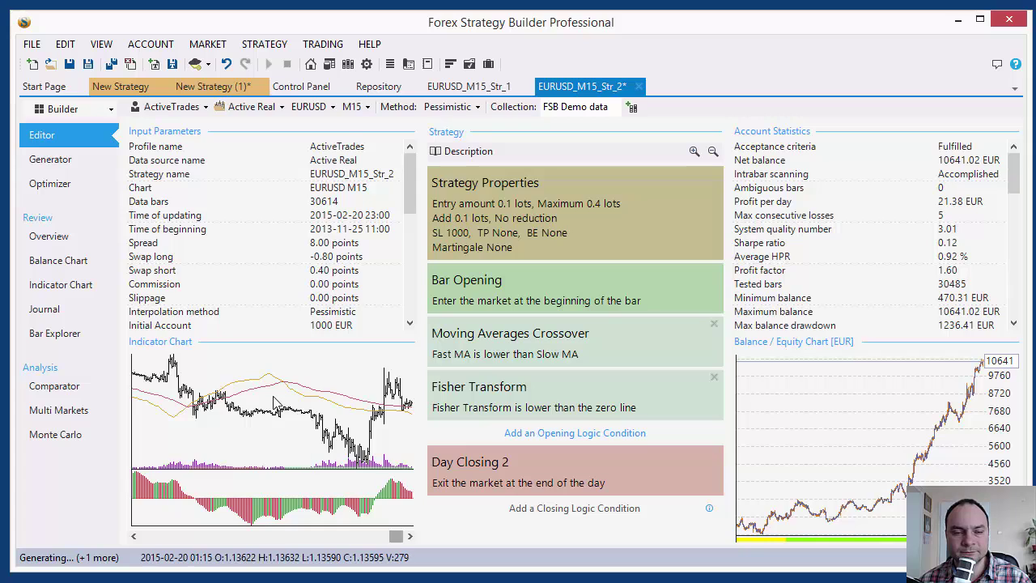
Examine the added entries of the 19 and 20 February 2015 positions on the full indicator chart
left_click(396, 478)
scroll(627, 327, "down", 4)
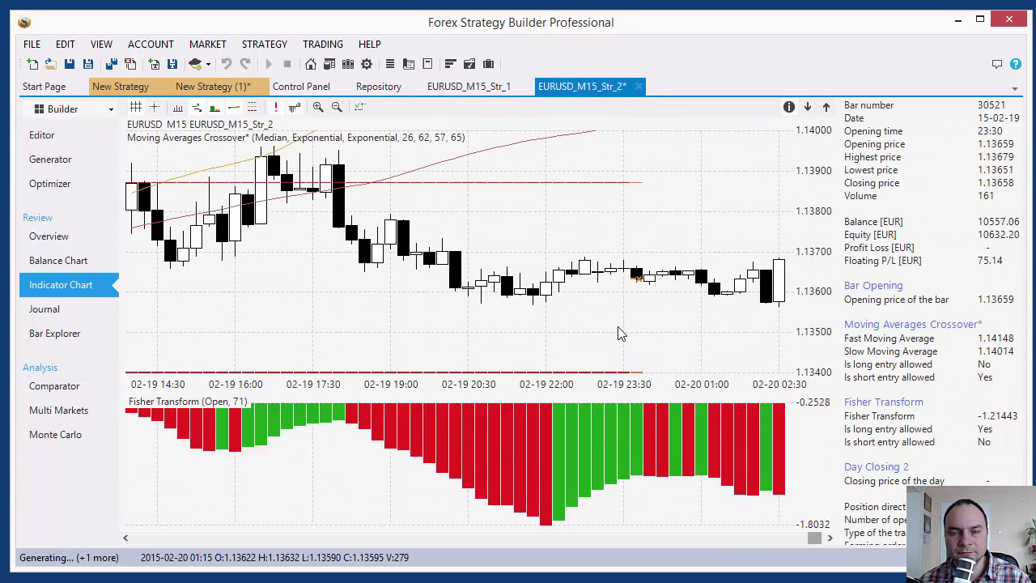
scroll(621, 333, "up", 2)
scroll(616, 333, "down", 2)
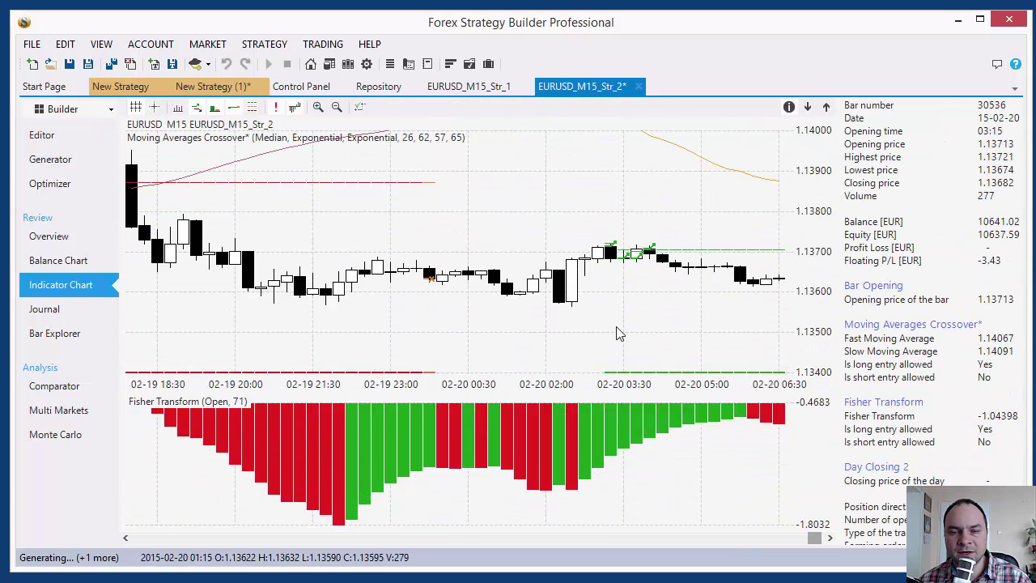
scroll(616, 334, "down", 4)
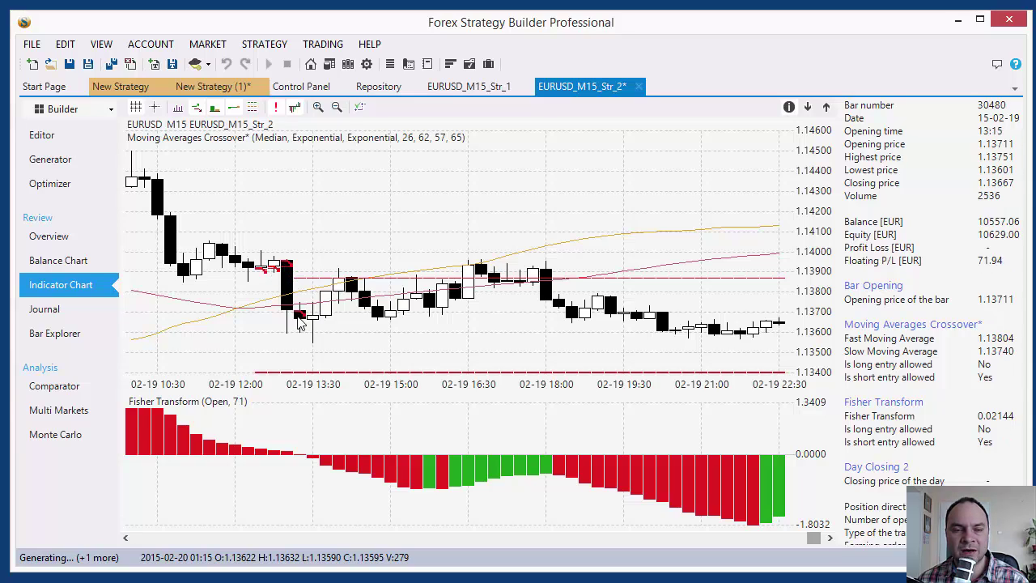
scroll(559, 325, "down", 2)
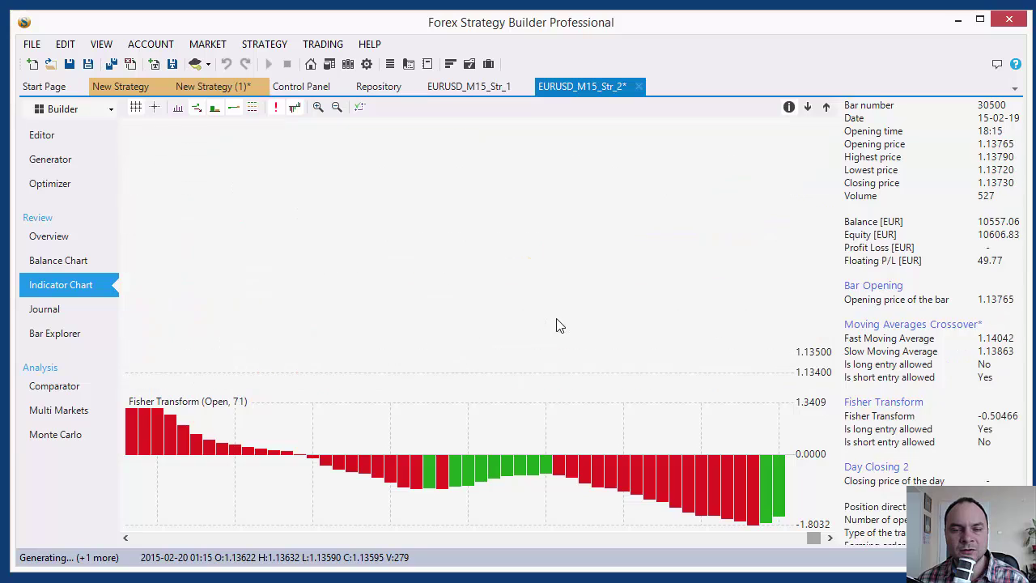
scroll(559, 326, "up", 5)
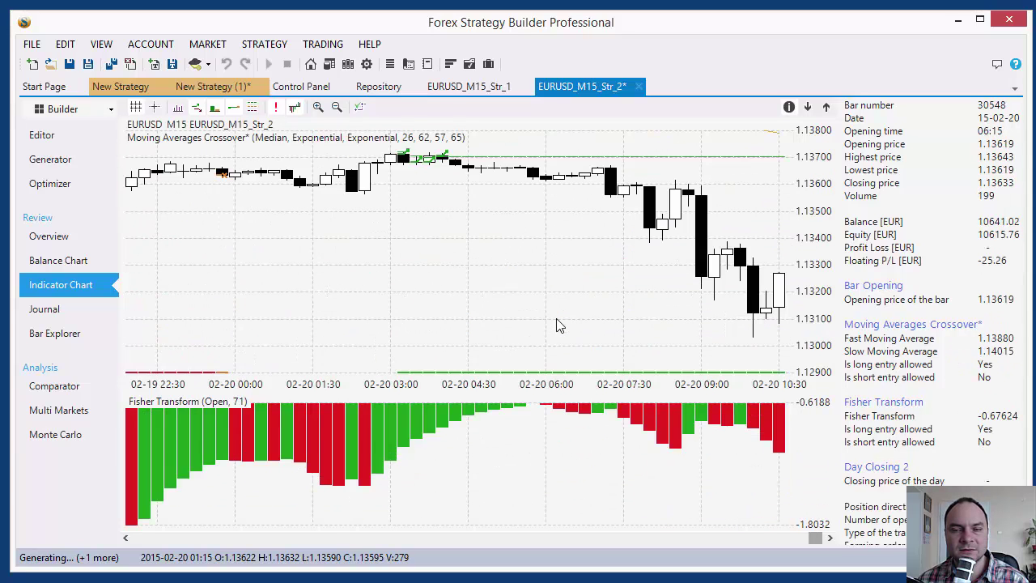
scroll(559, 326, "up", 1)
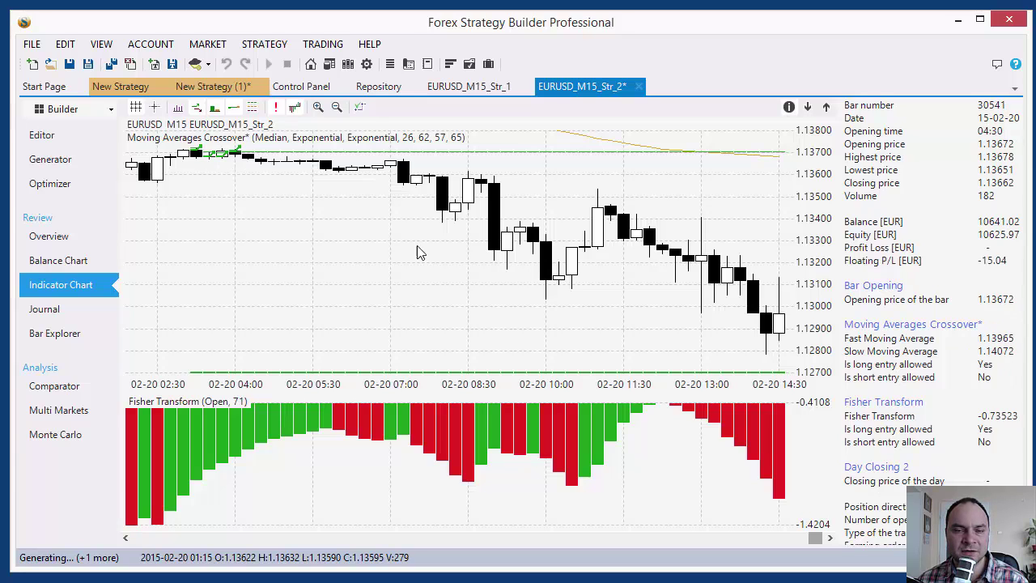
scroll(512, 299, "up", 2)
scroll(511, 299, "up", 2)
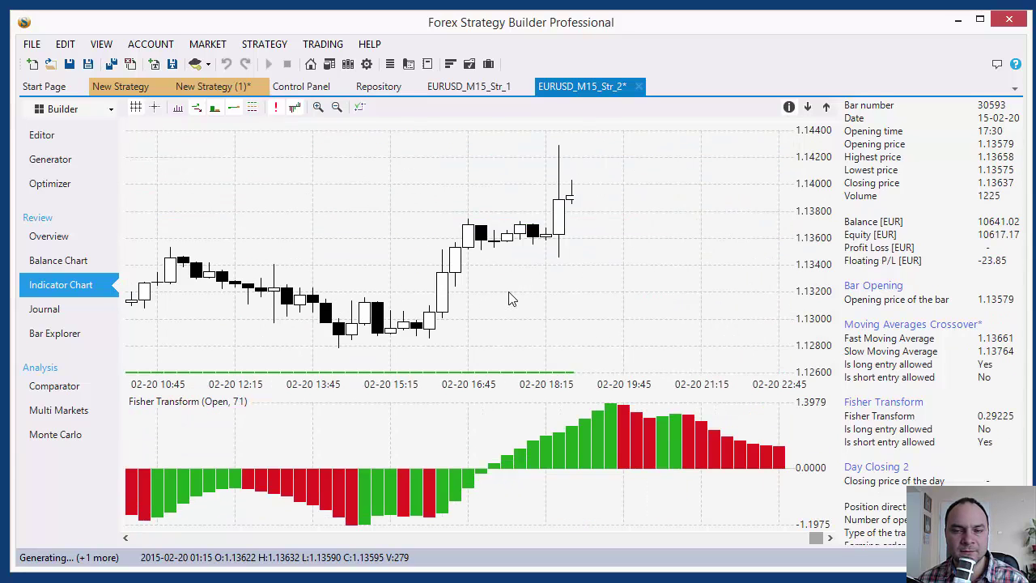
scroll(512, 299, "down", 7)
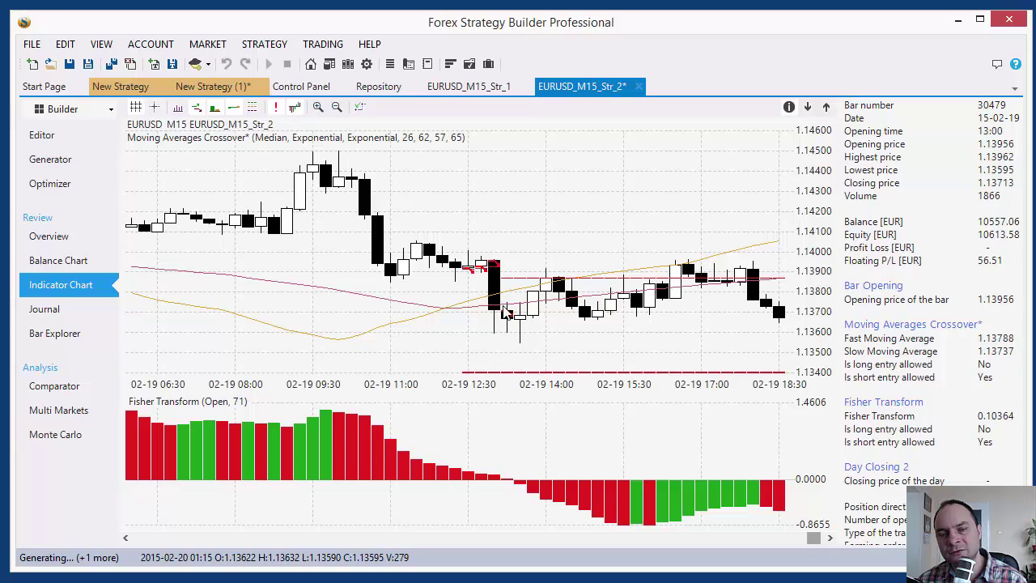
In the strategy properties, set the new-position entry amount to 0.40 lots and the next same direction signal to Nothing
left_click(47, 142)
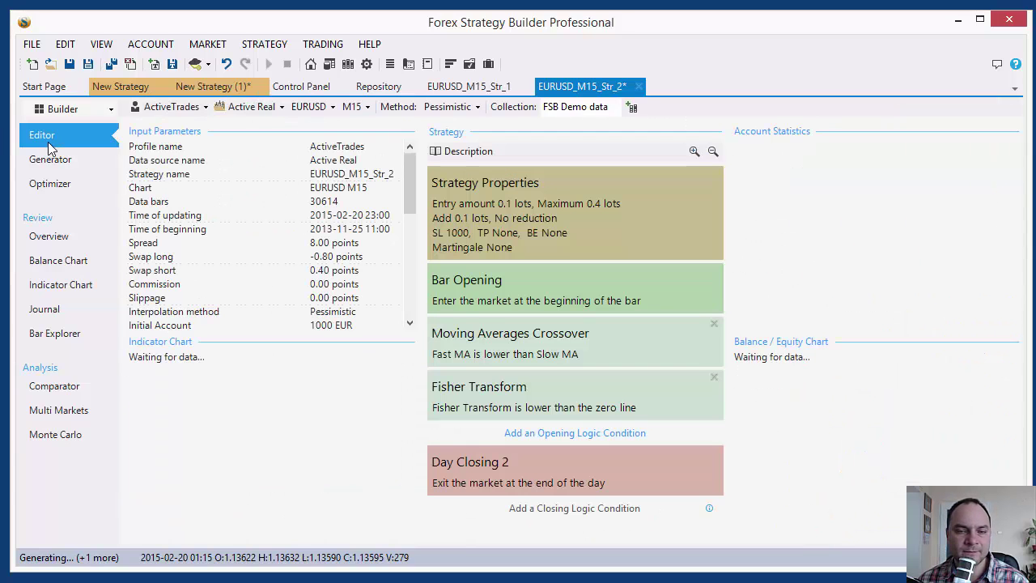
left_click(493, 231)
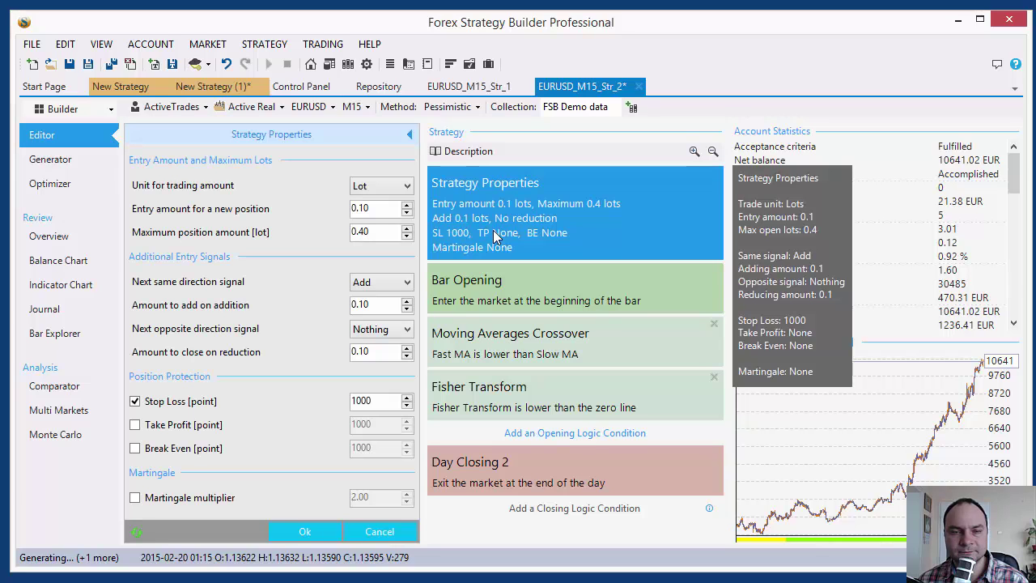
double_click(363, 207)
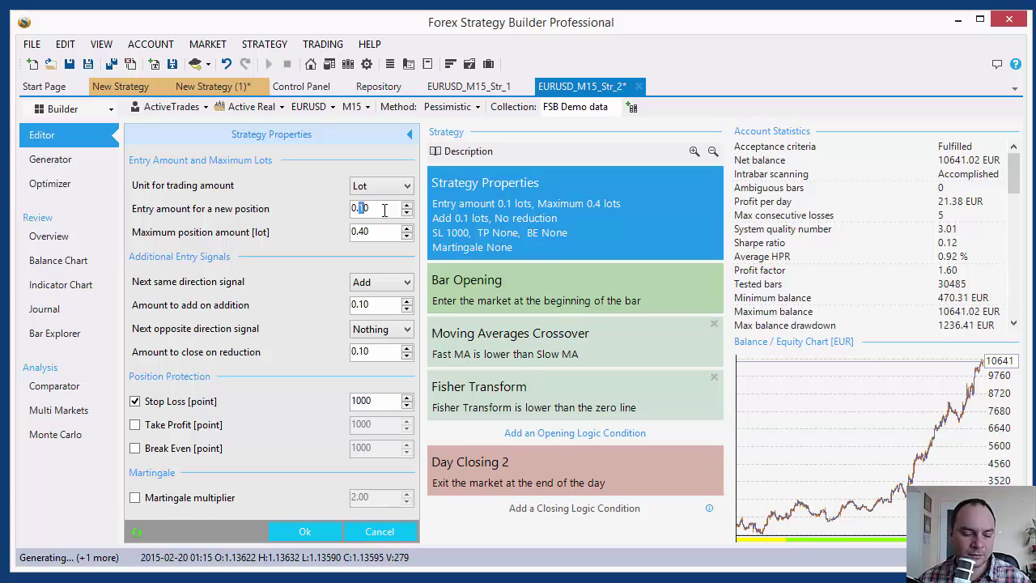
type("40")
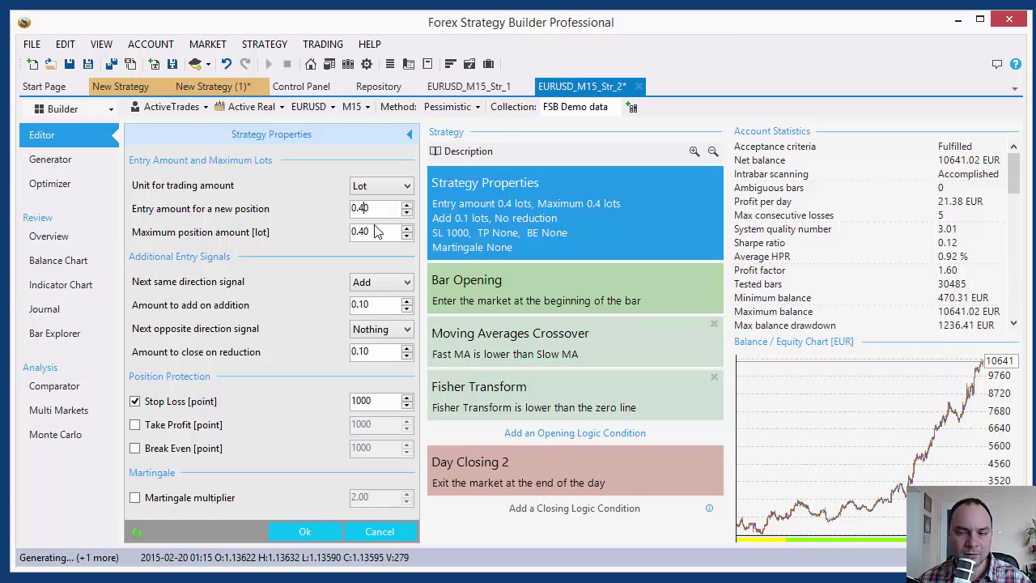
left_click(378, 285)
left_click(374, 299)
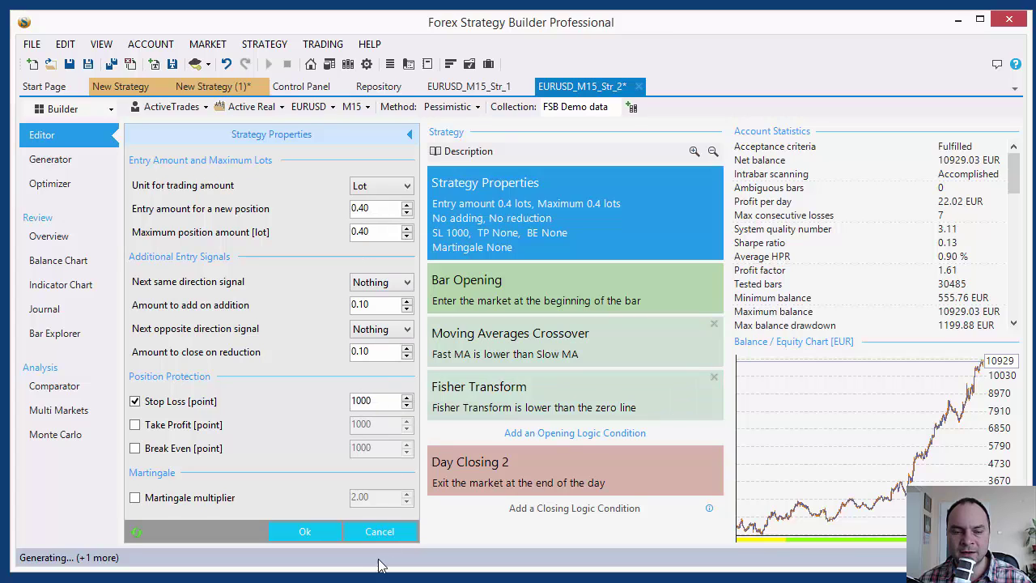
left_click(305, 532)
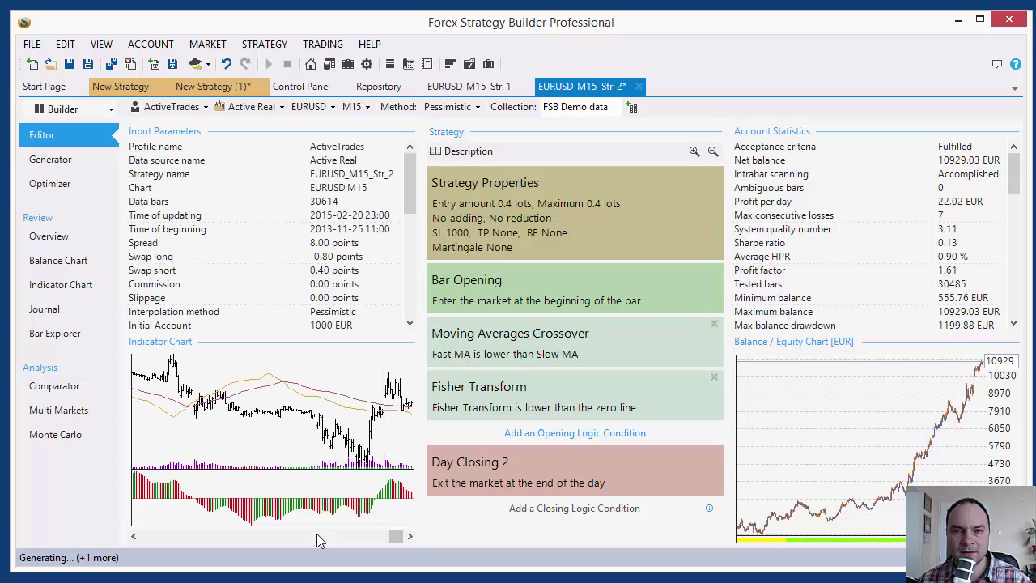
Try to save the strategy as a new file
left_click(90, 67)
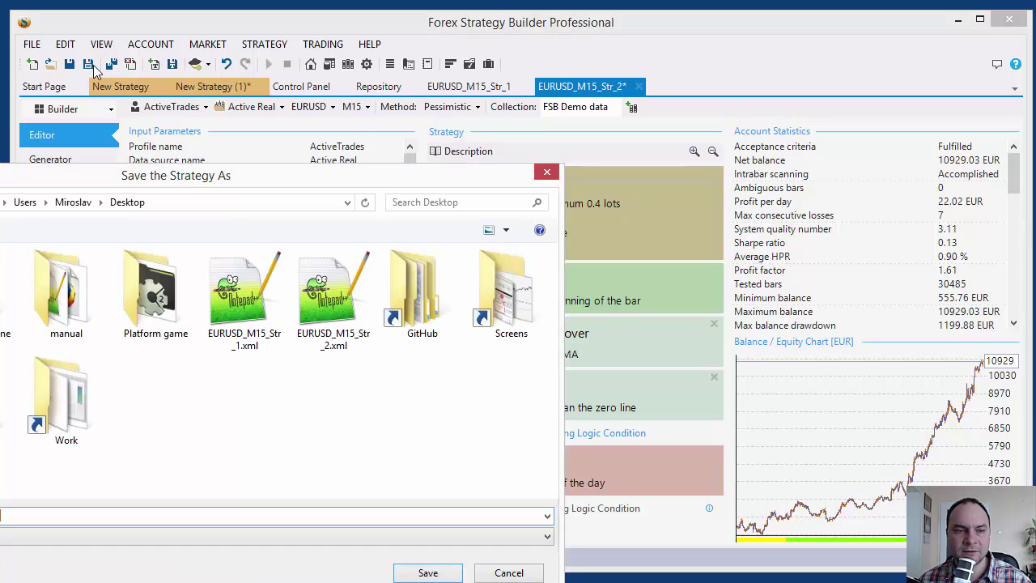
left_click(520, 572)
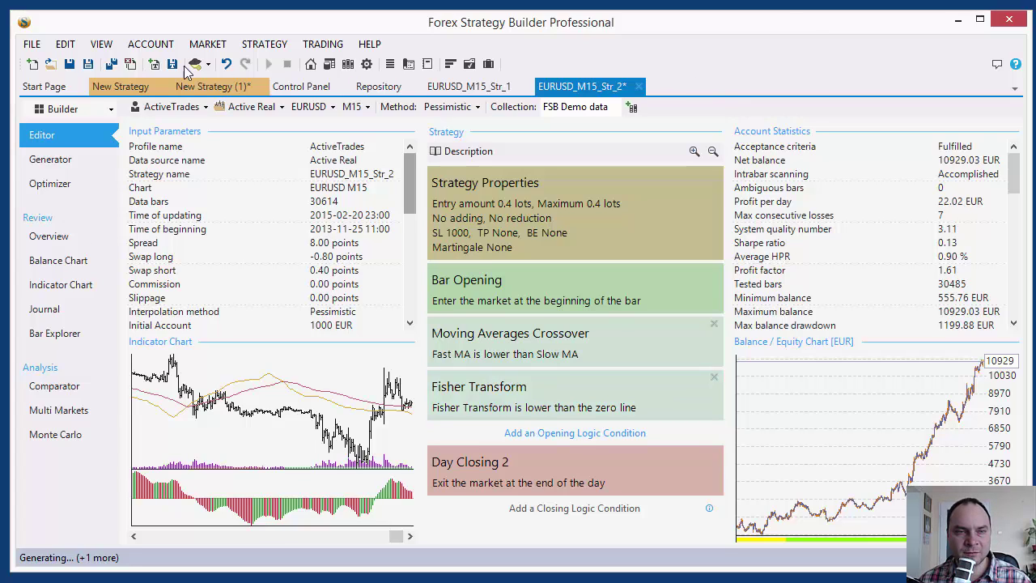
Save the edited EURUSD_M15_Str_2 strategy and review its drawdown, stagnation and average profit and loss statistics
left_click(69, 64)
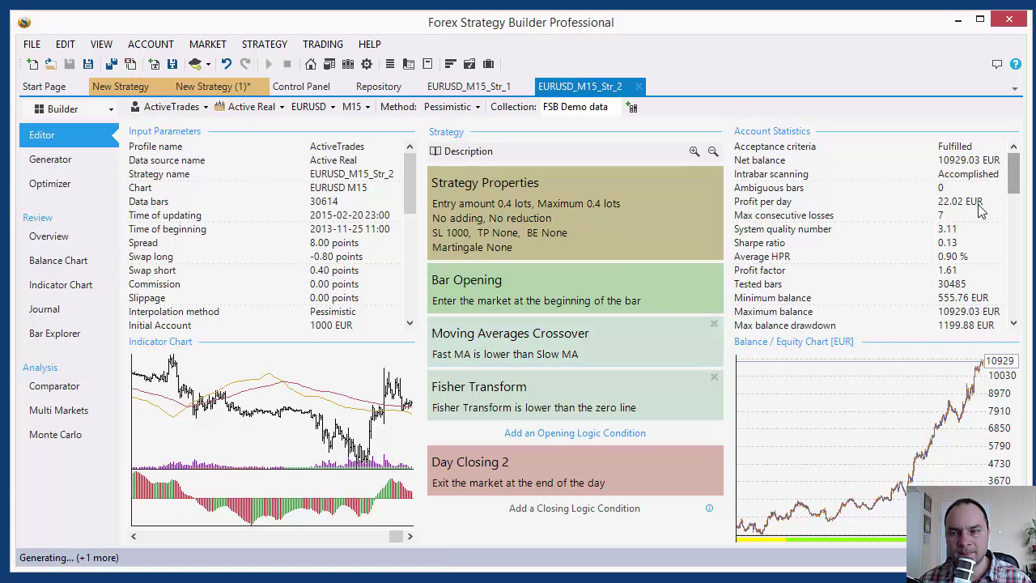
left_click_drag(1018, 171, 1018, 264)
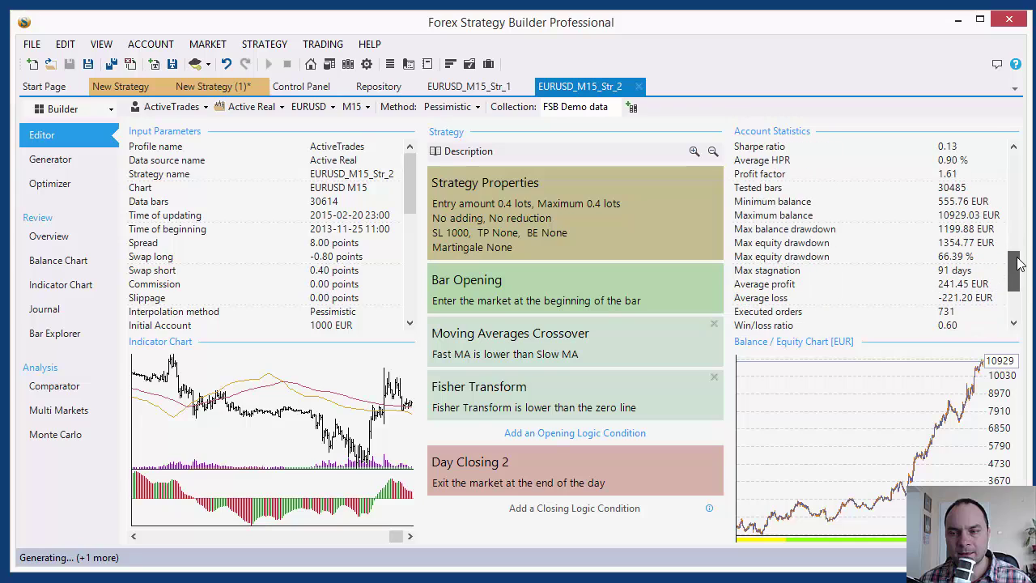
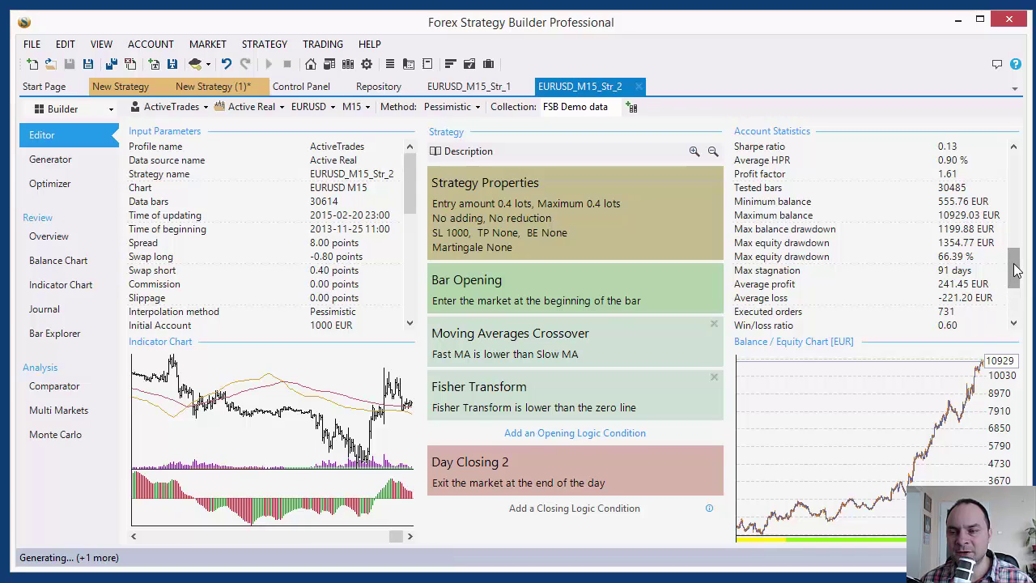
mouse_move(1013, 274)
left_mouse_down()
mouse_move(1018, 304)
mouse_move(1015, 275)
left_mouse_up()
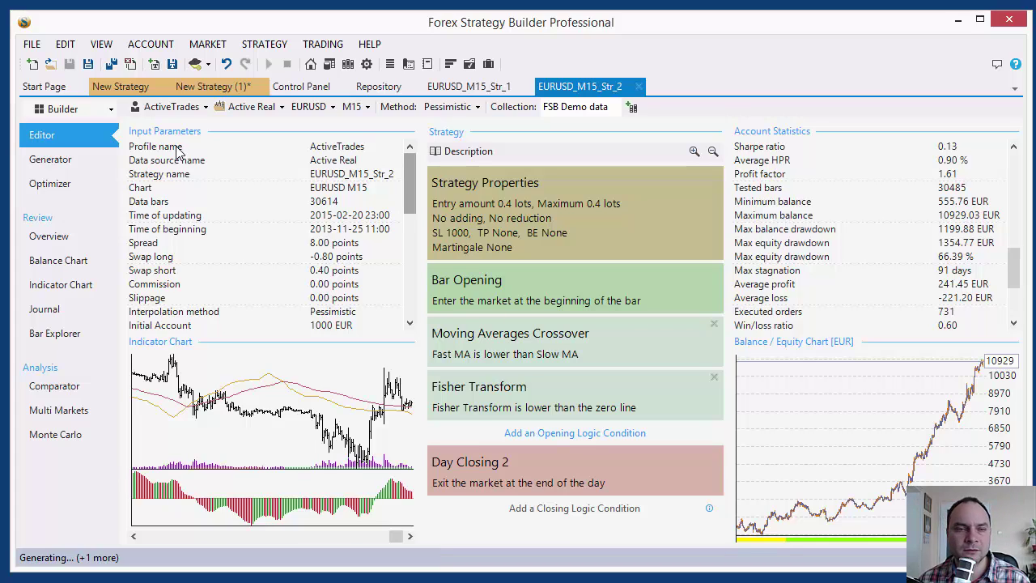
Check the progress of both running generators and look through the top 10 strategies in the Active EURUSD M15 collection
left_click(213, 89)
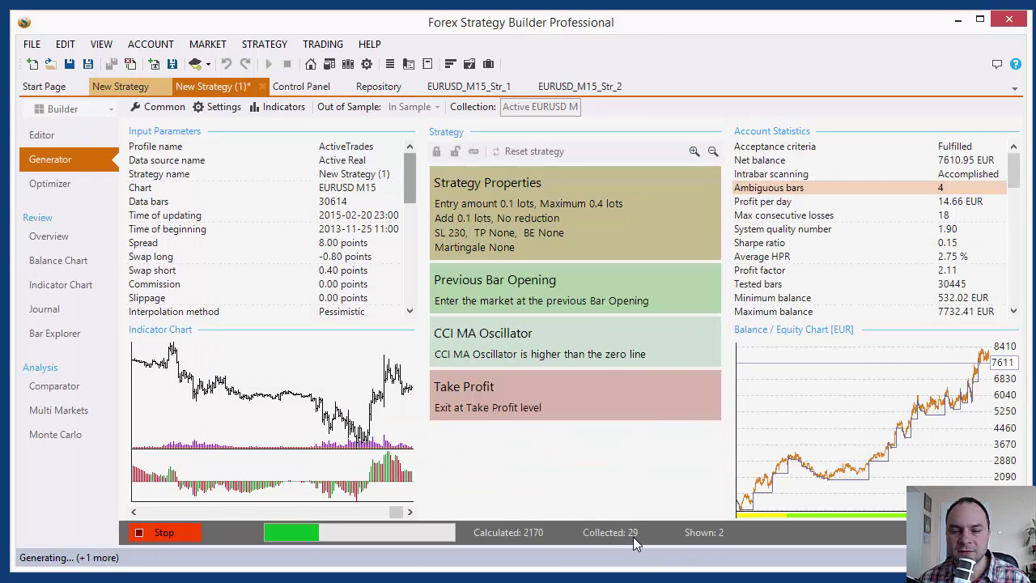
left_click(128, 89)
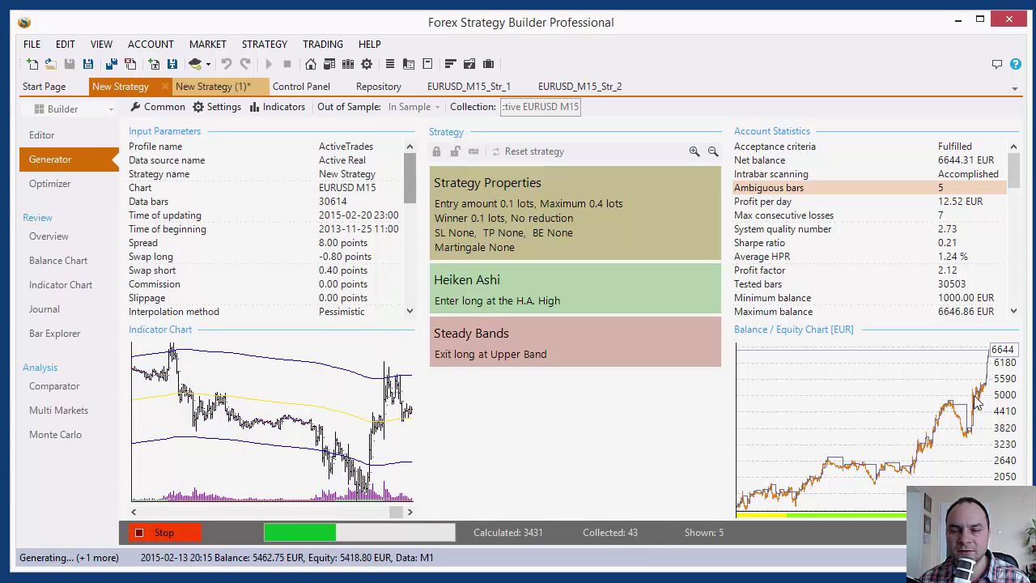
left_click(375, 91)
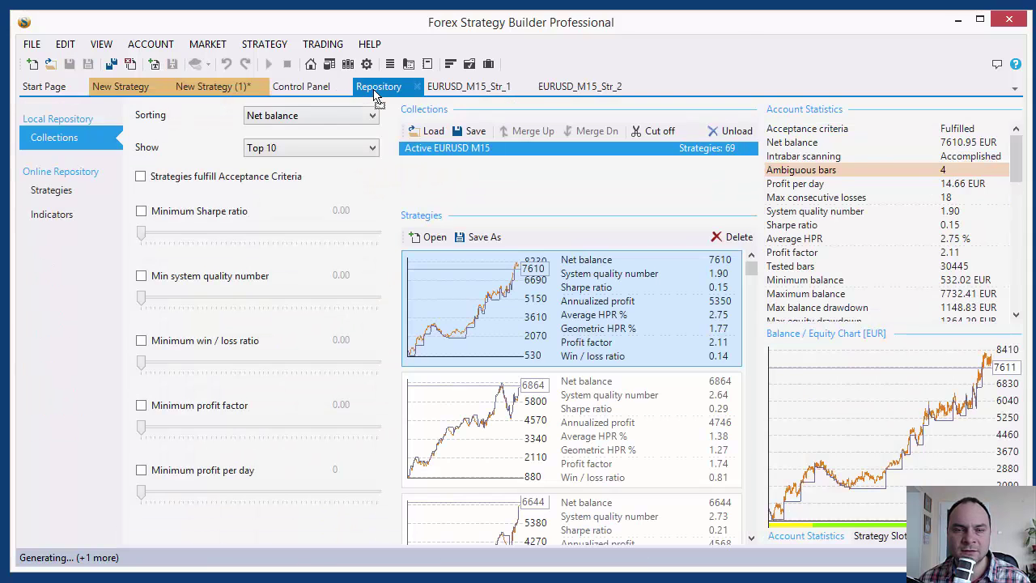
left_click_drag(753, 271, 751, 487)
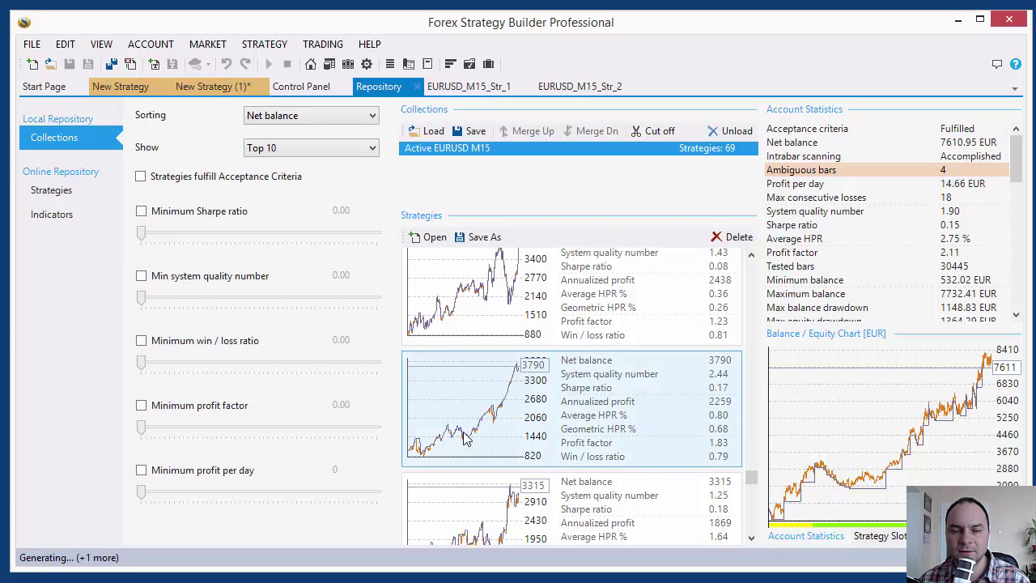
left_click_drag(752, 484, 759, 535)
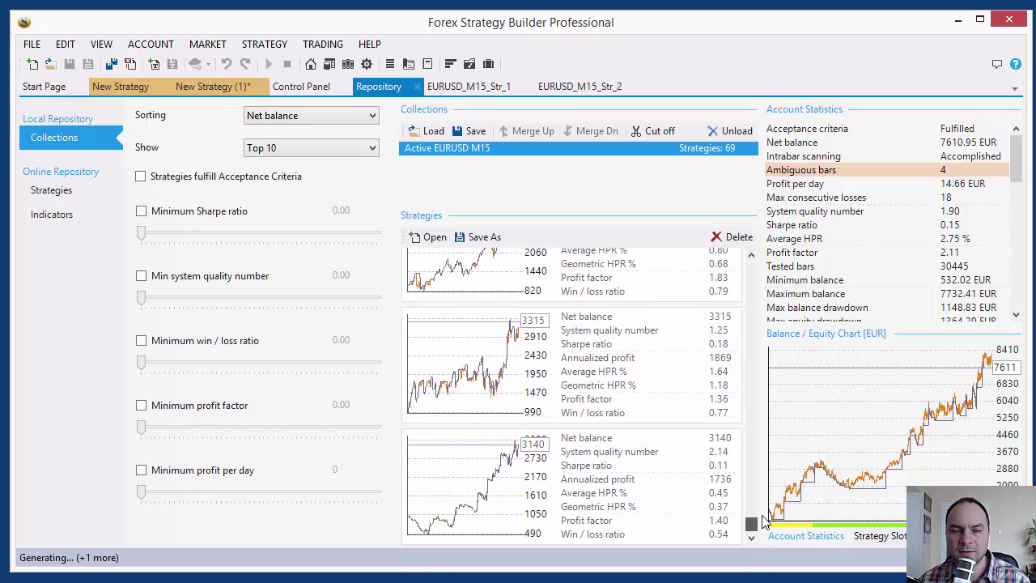
Review the account statistics of EURUSD_M15_Str_2 again and view its backtesting methods comparator chart
left_click(576, 94)
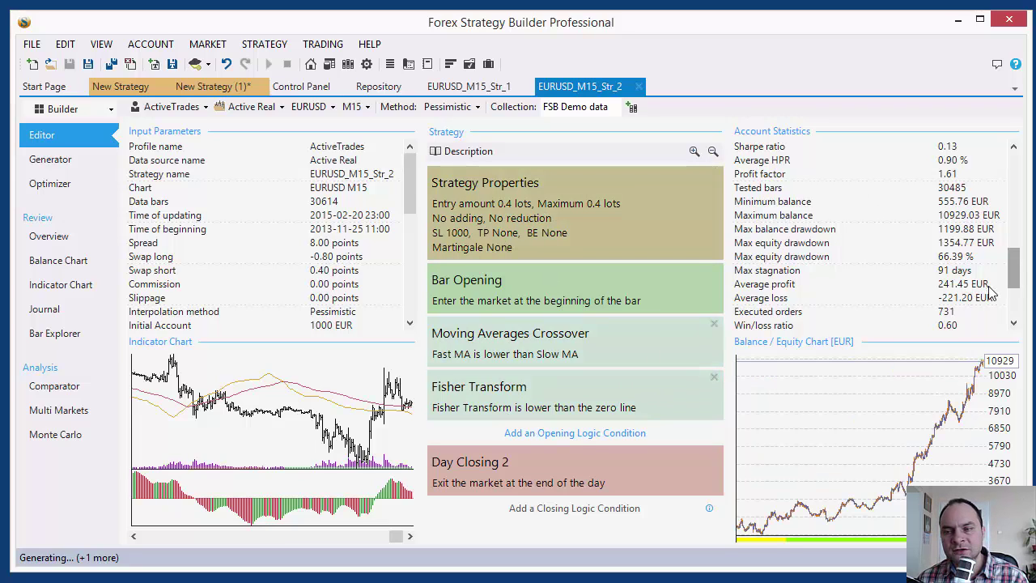
left_click_drag(1013, 272, 1025, 184)
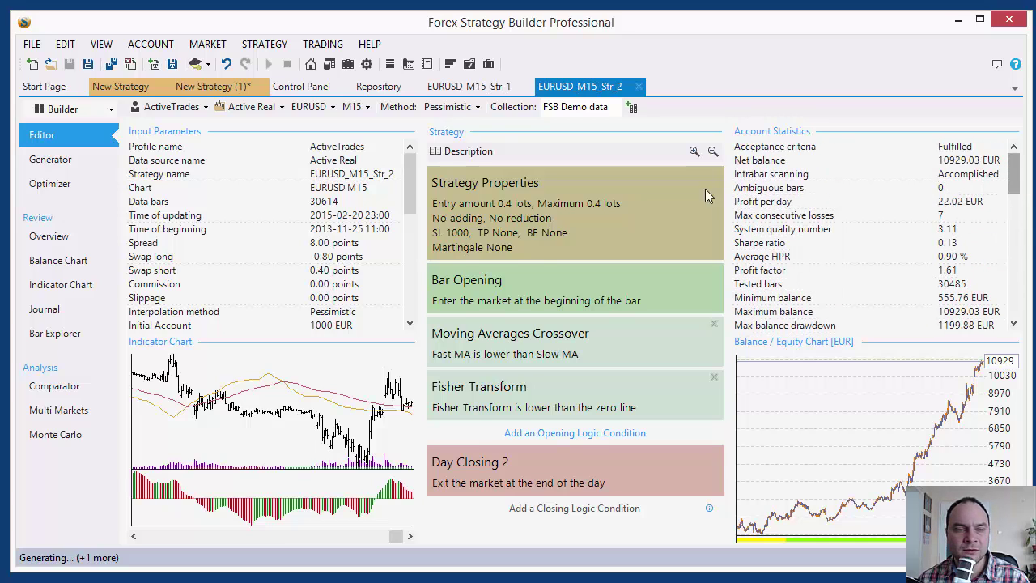
left_click(68, 395)
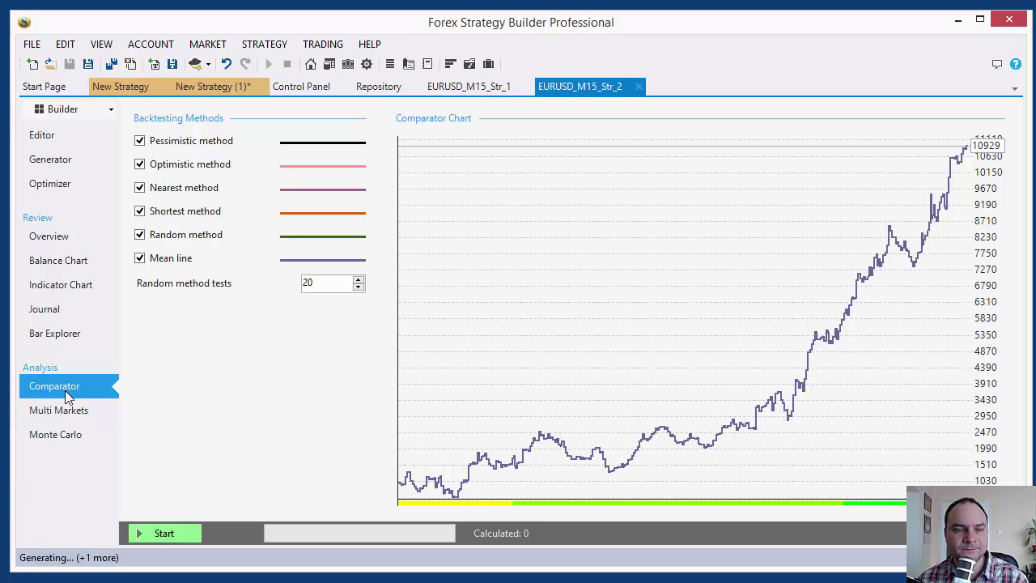
left_click(42, 142)
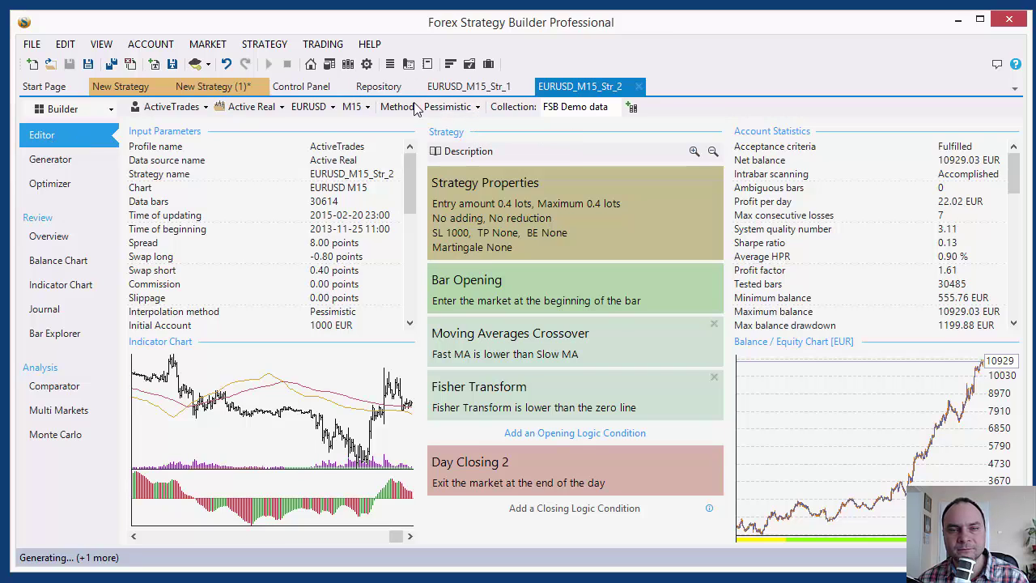
Compare the strategy's backtest under the Optimistic, Shortest, Nearest and Random methods, finishing back on Pessimistic
left_click(472, 108)
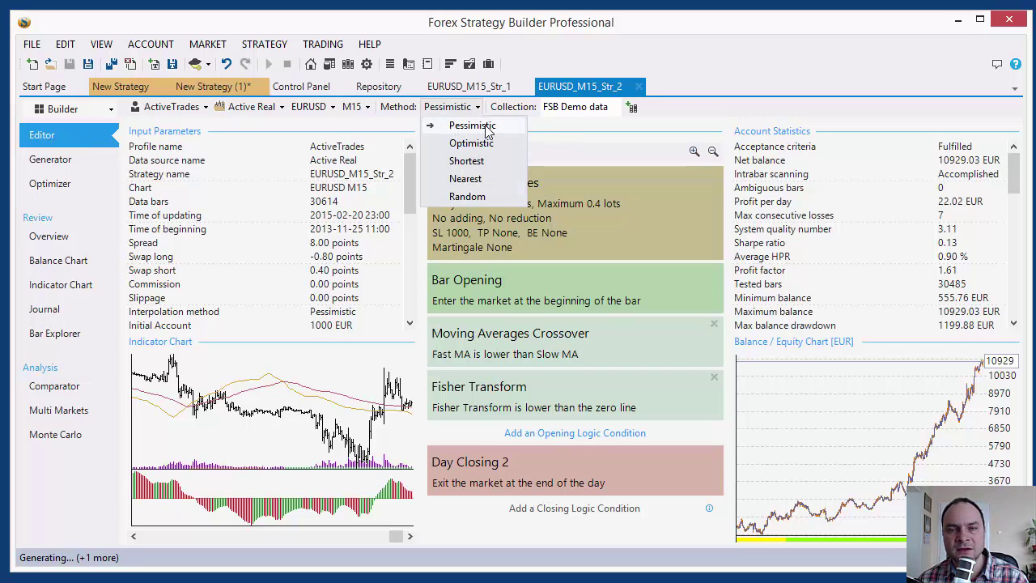
left_click(476, 144)
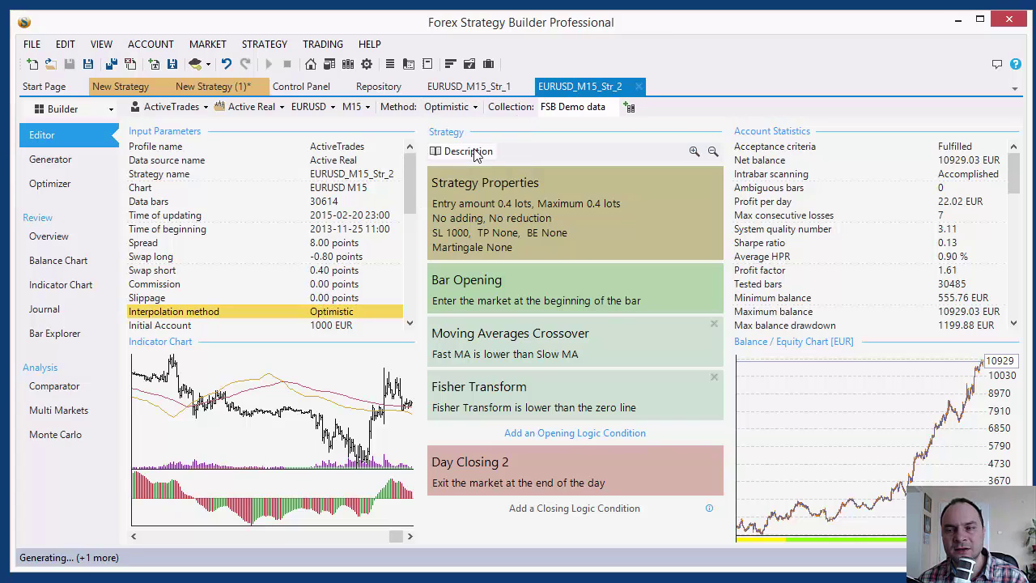
left_click(449, 109)
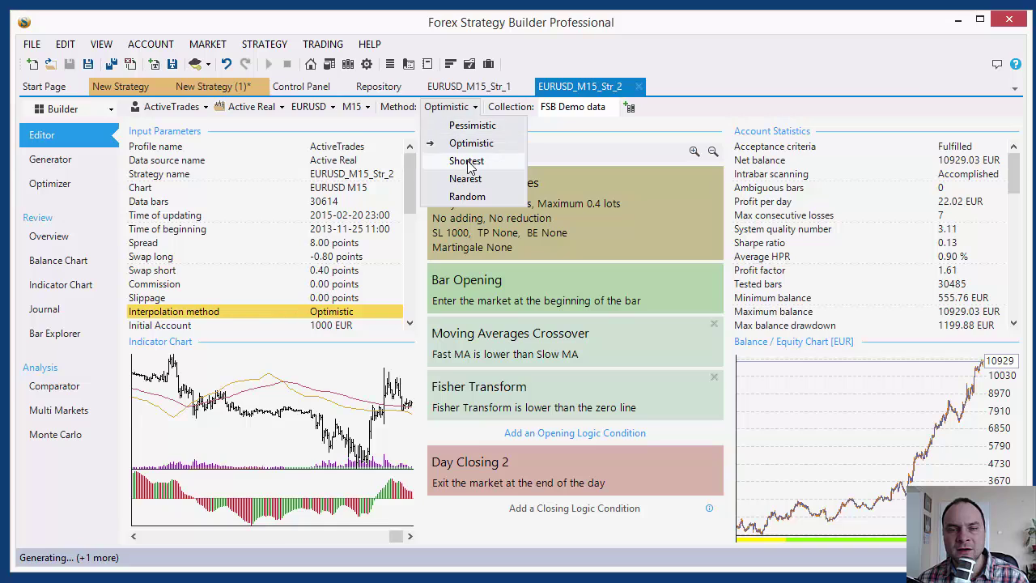
left_click(467, 160)
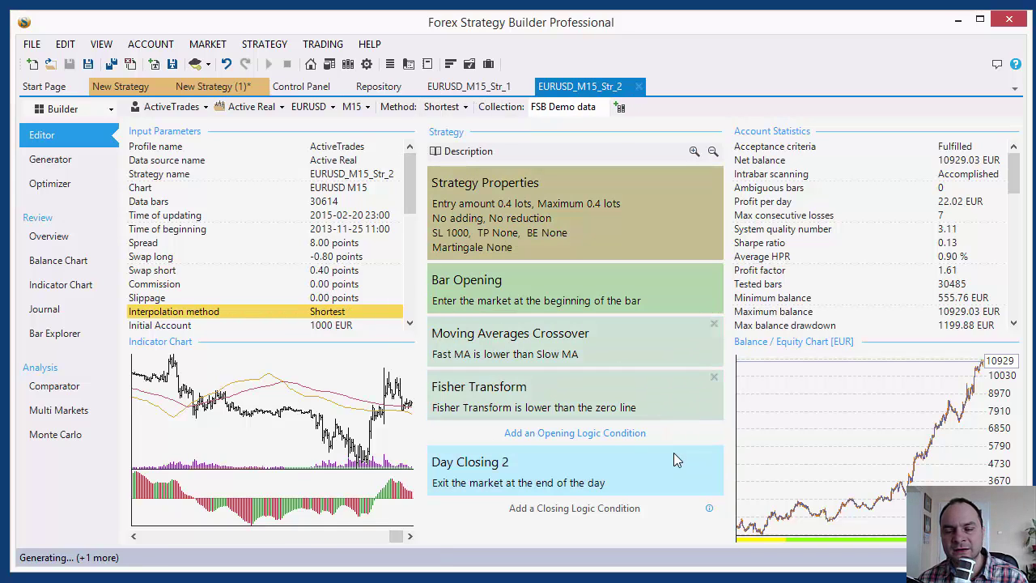
mouse_move(674, 454)
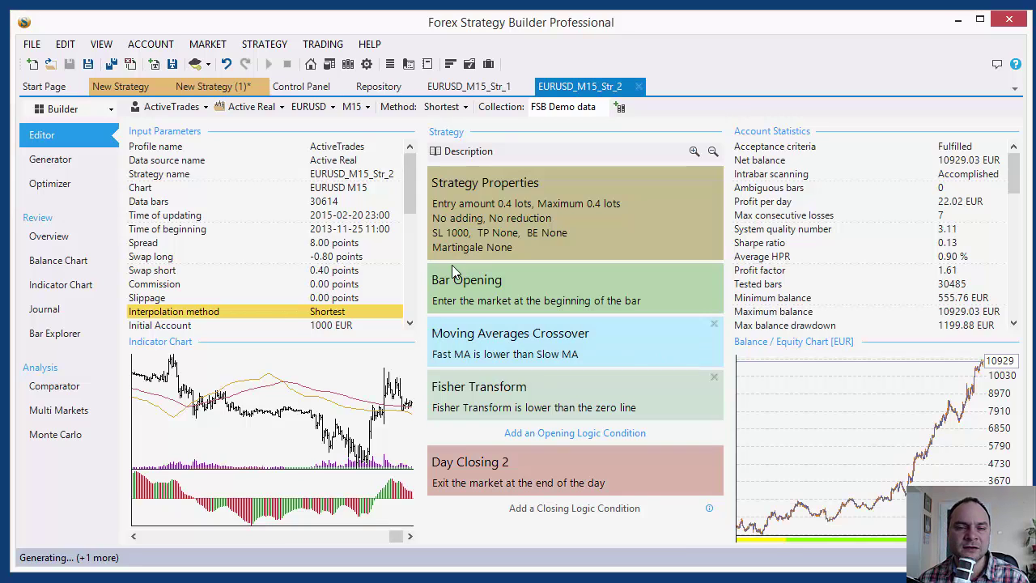
left_click(441, 107)
left_click(480, 184)
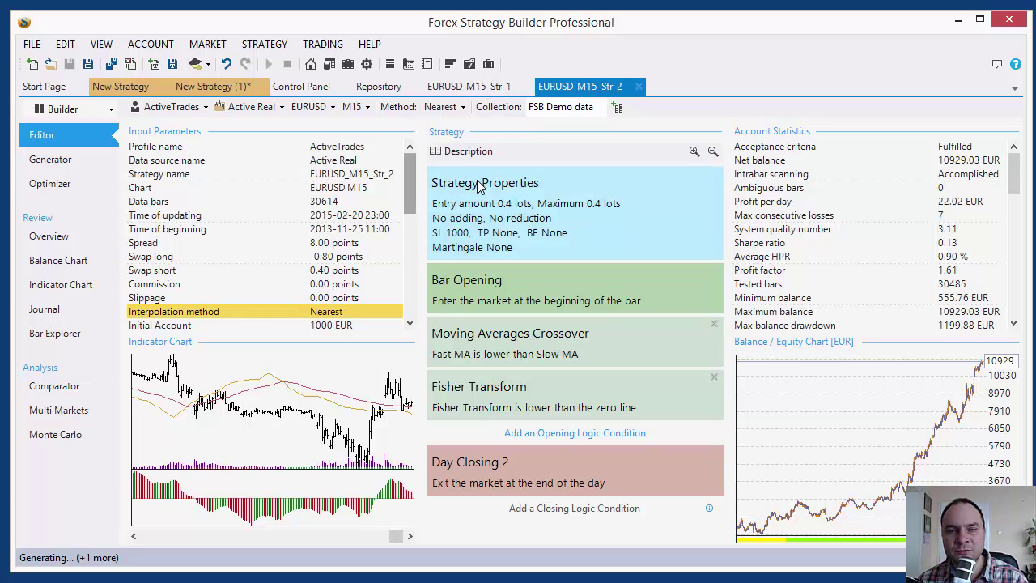
left_click(447, 107)
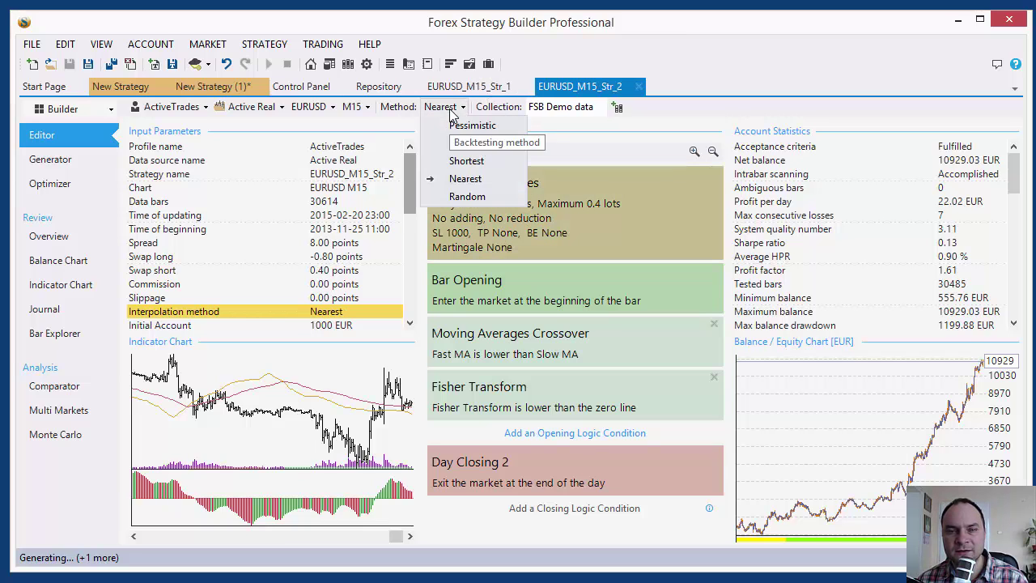
left_click(455, 196)
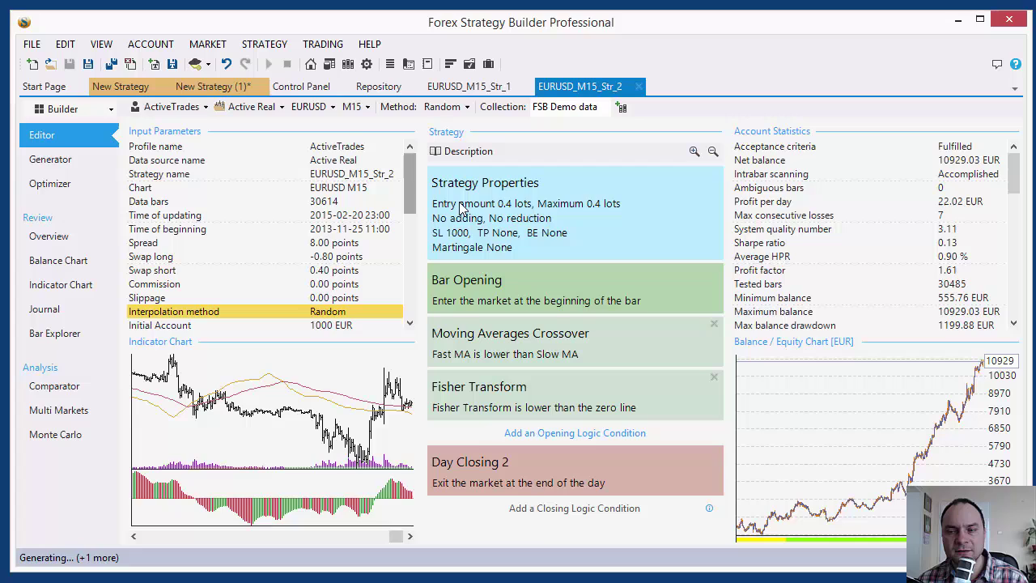
left_click(448, 107)
left_click(454, 124)
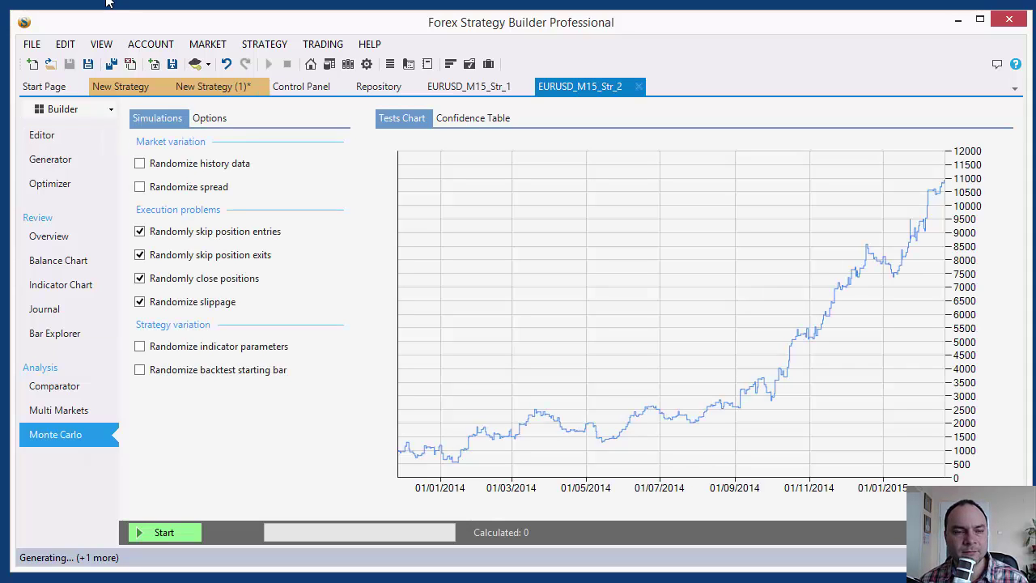
Configure the Monte Carlo simulation to randomize only history data and spread, disabling skipped entries, skipped exits, random closing and slippage
left_click(186, 170)
left_click(170, 190)
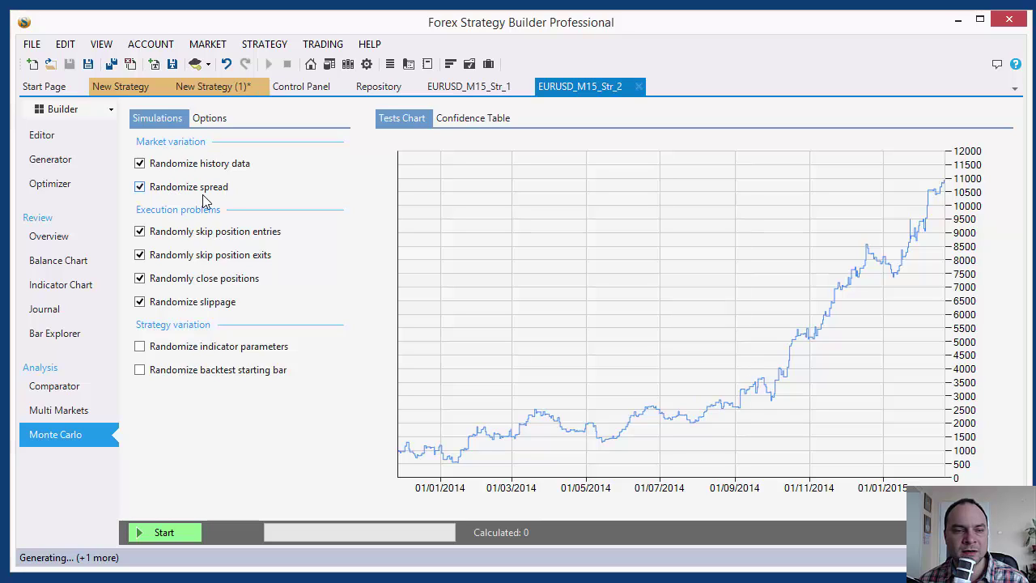
left_click(140, 232)
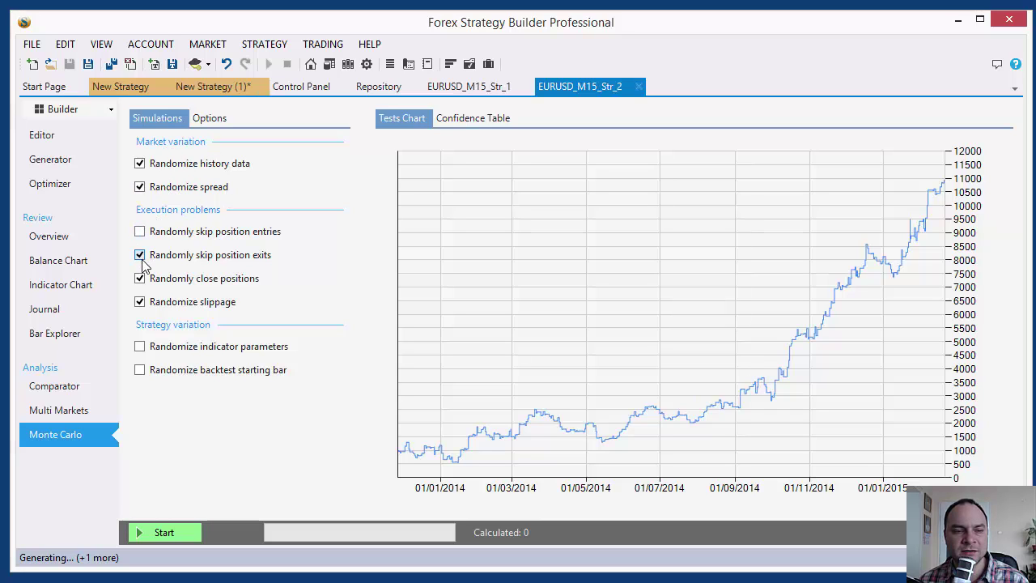
left_click(139, 255)
left_click(139, 279)
left_click(140, 302)
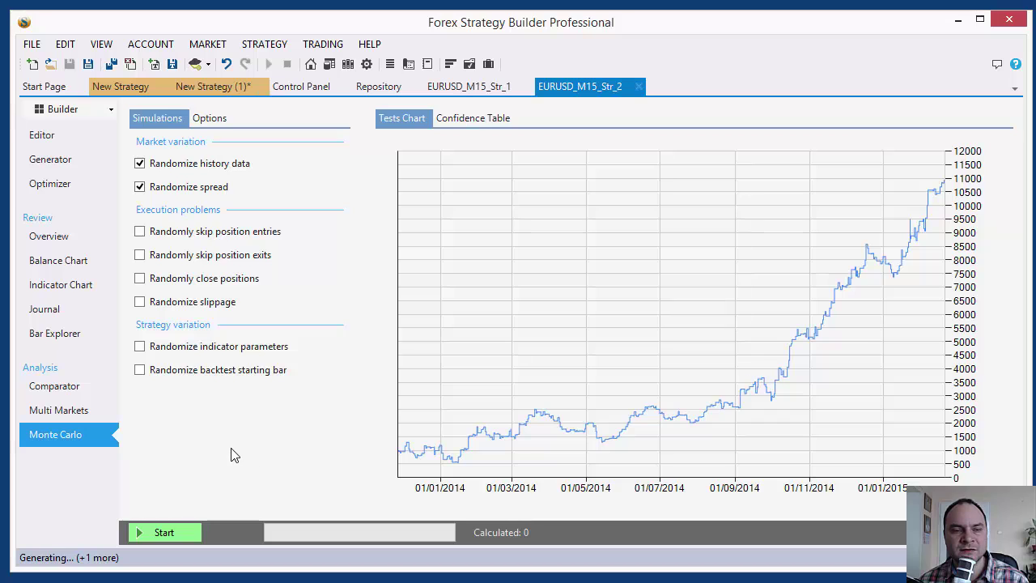
Check the Monte Carlo option values and run the simulation with 20 tests
left_click(216, 125)
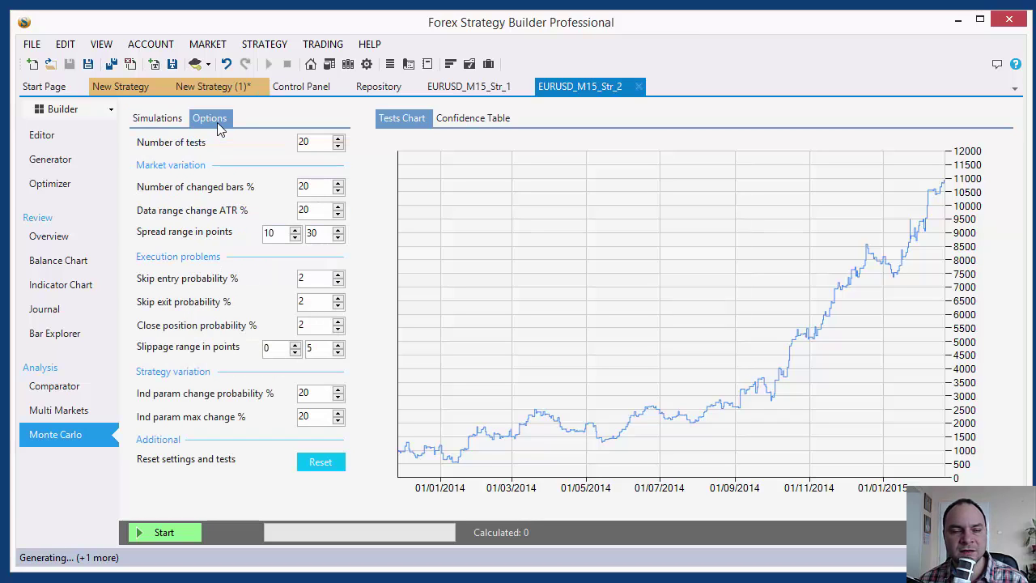
left_click_drag(311, 144, 264, 146)
left_click(313, 142)
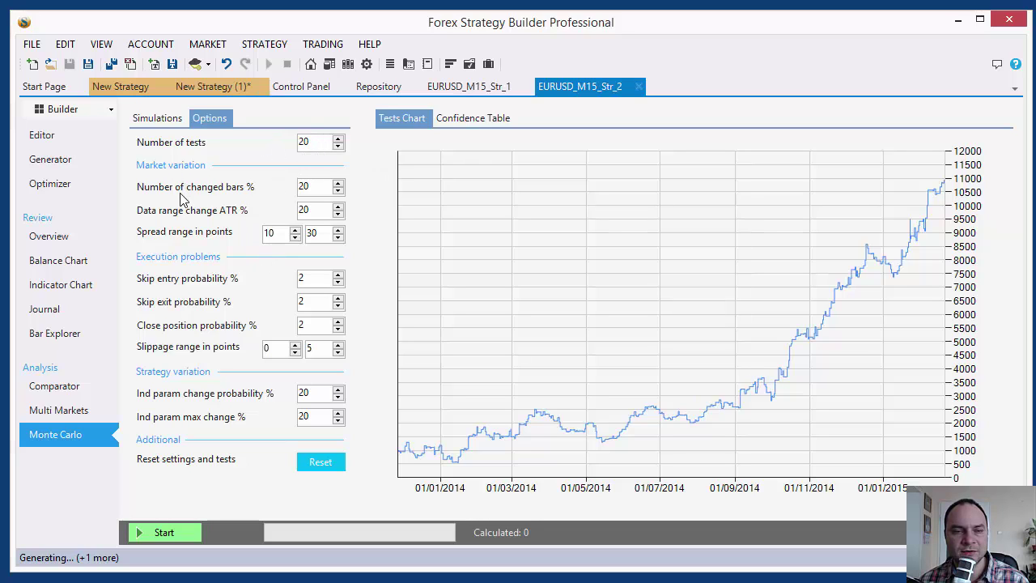
left_click(157, 123)
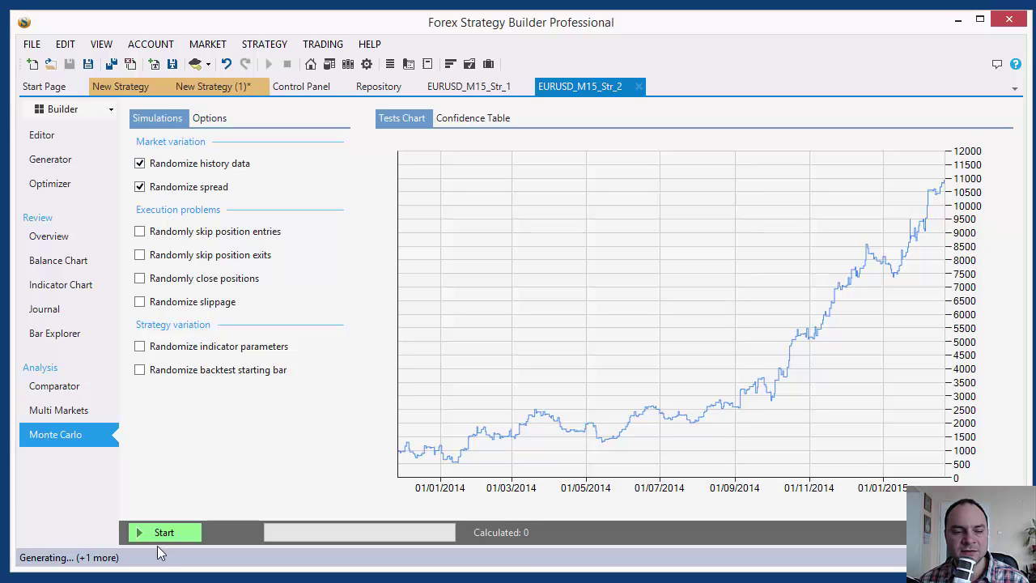
left_click(165, 533)
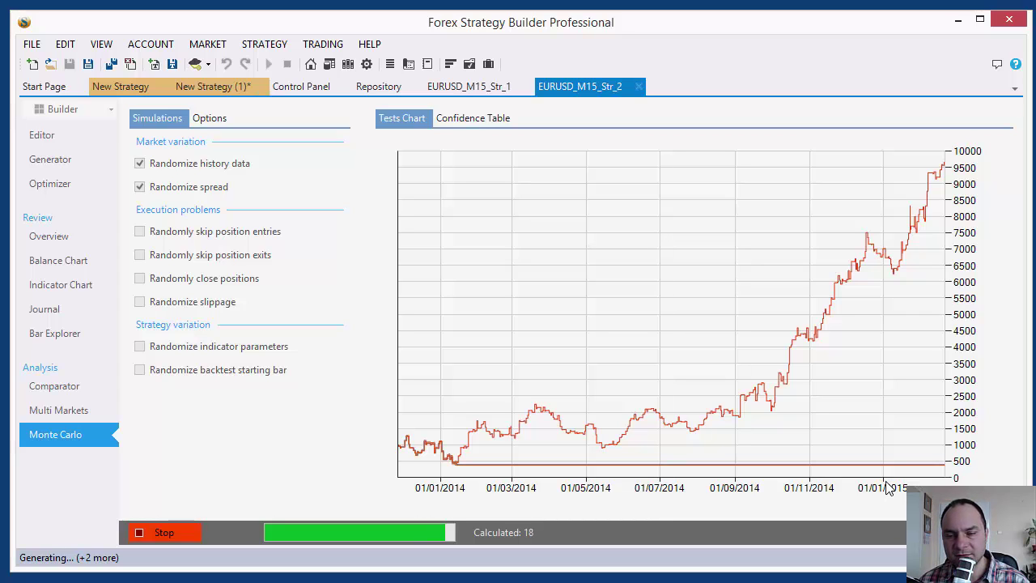
Examine the Monte Carlo results in the confidence table and tests chart, and check the simulation options again
left_click(475, 120)
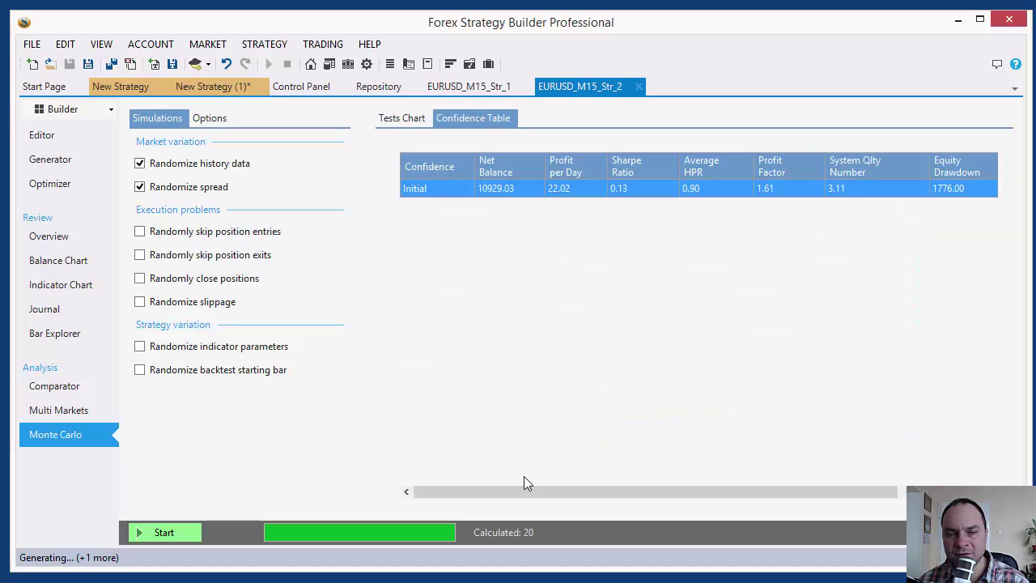
left_click_drag(505, 493, 412, 478)
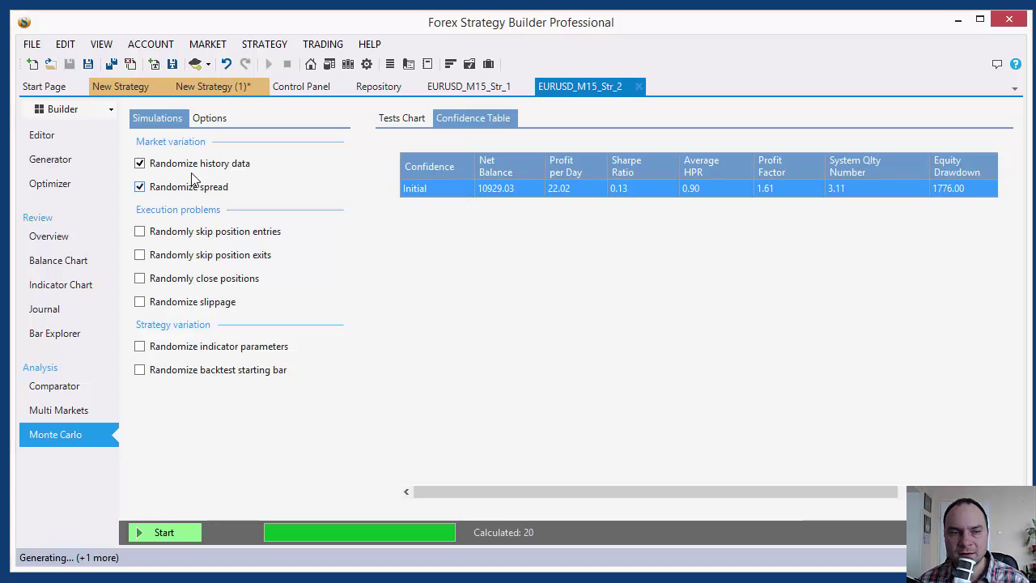
left_click(205, 118)
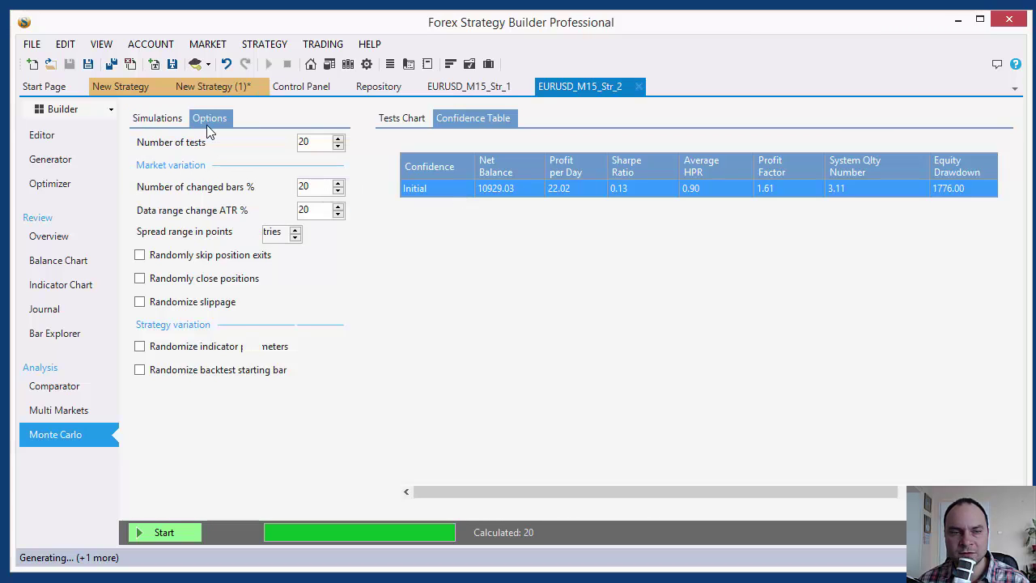
left_click(401, 118)
left_click(148, 119)
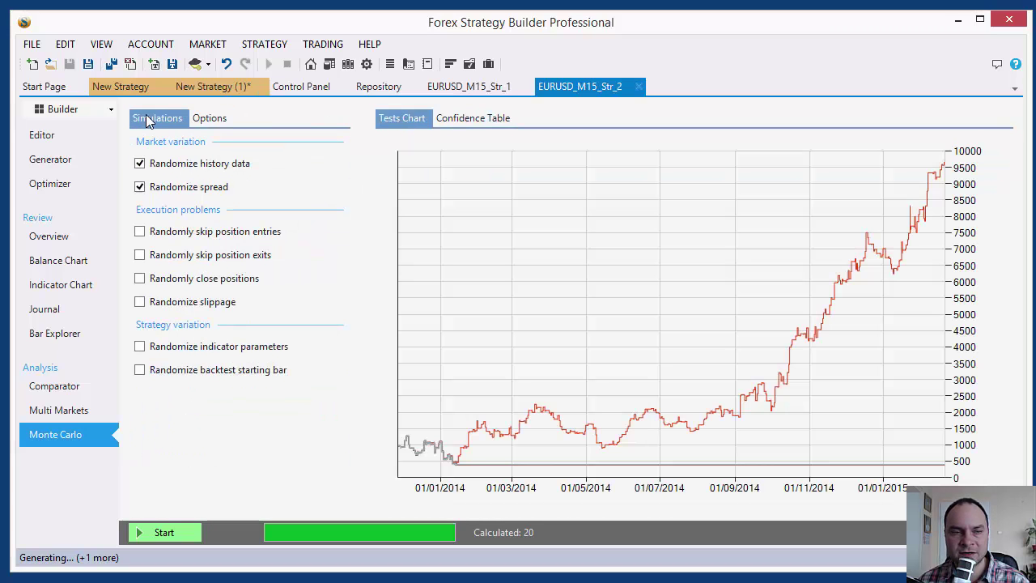
Turn off spread randomization in the Monte Carlo simulation, leaving only history data randomized
left_click(152, 166)
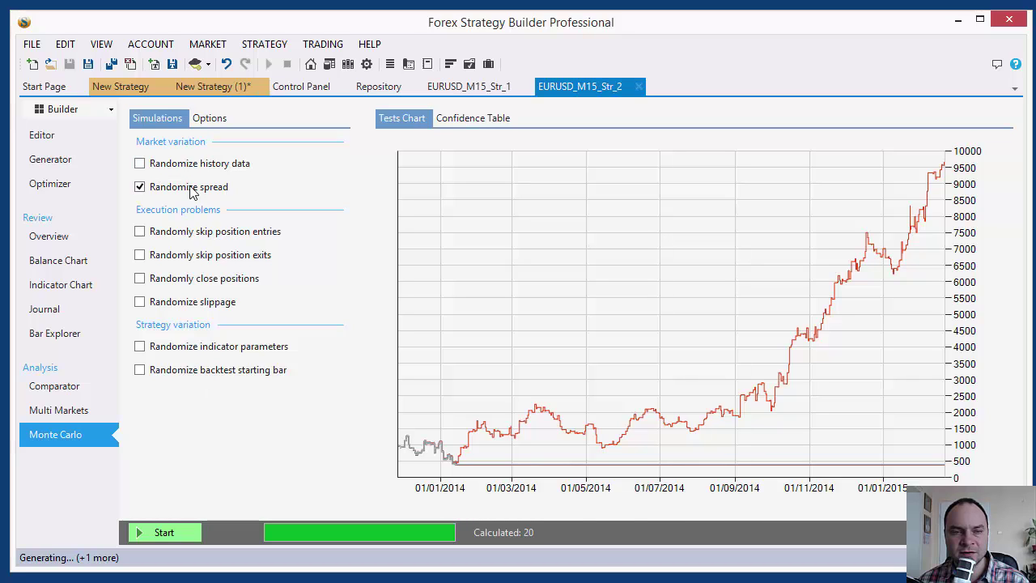
left_click(178, 166)
left_click(159, 187)
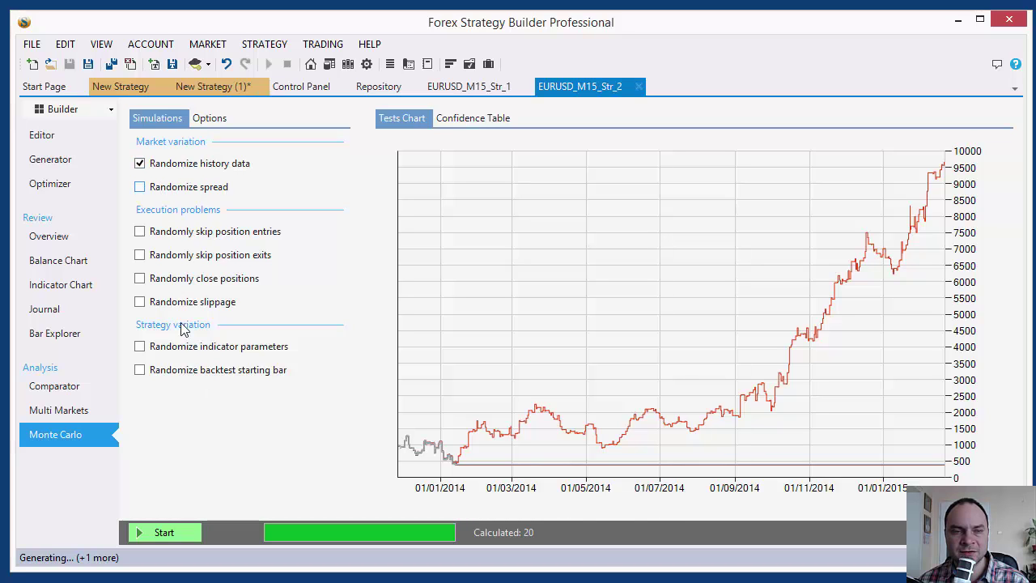
Run the Monte Carlo simulation on randomized history data alone, and switch the randomization from history data to spread
left_click(154, 536)
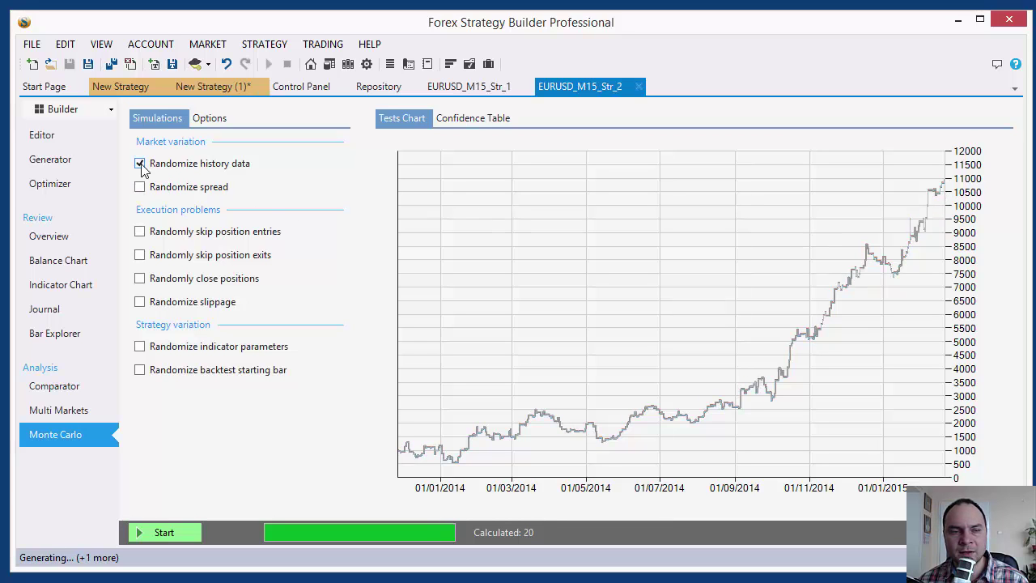
left_click(151, 190)
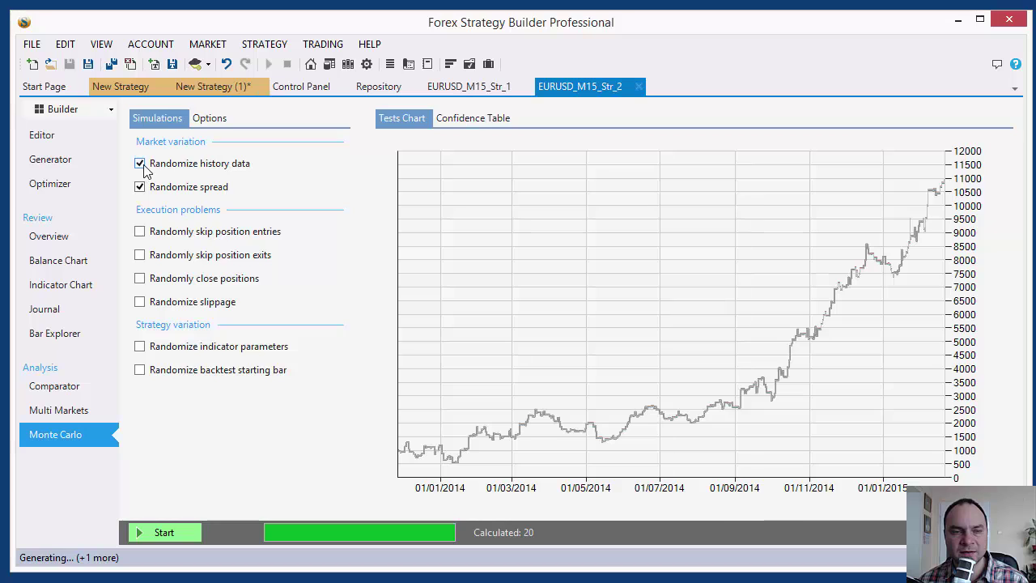
left_click(141, 164)
Check the minimum and maximum of the spread range in the Monte Carlo options
left_click(209, 119)
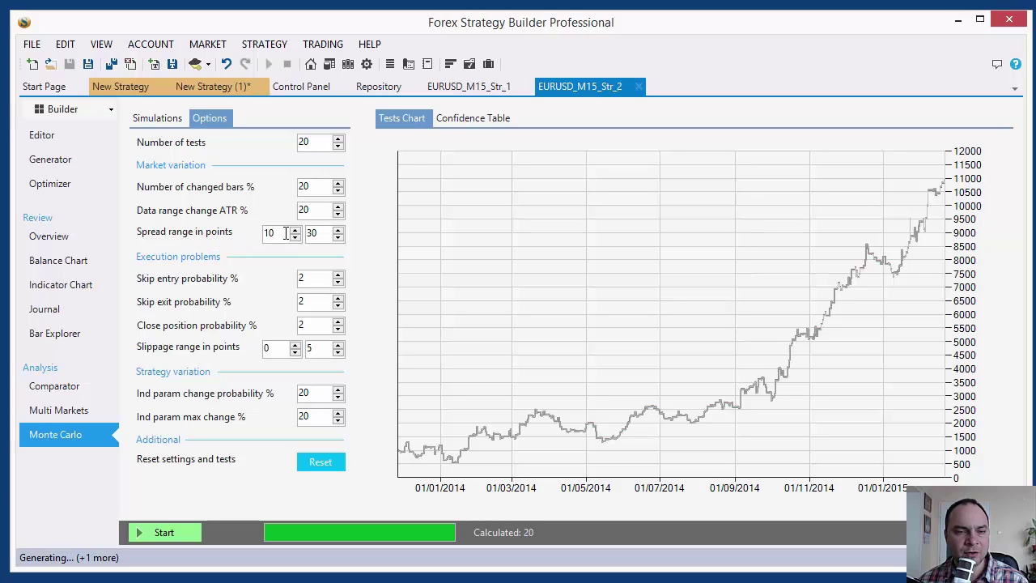
double_click(325, 234)
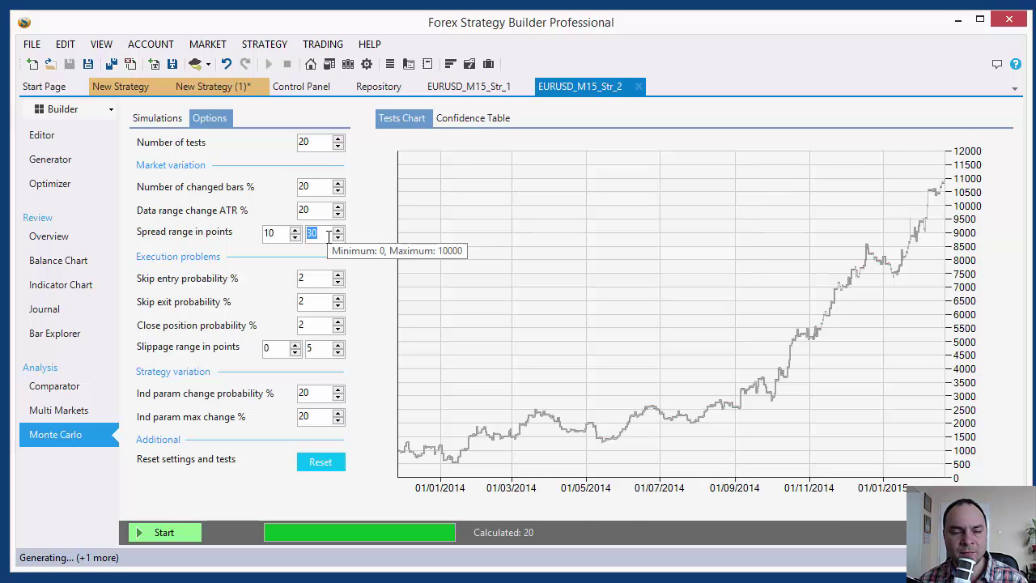
left_click(279, 234)
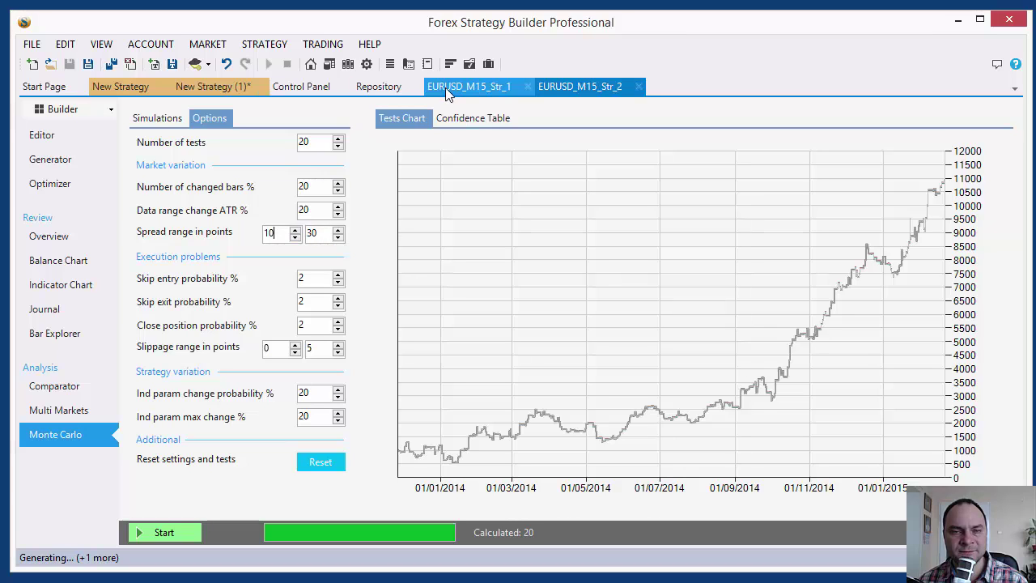
Set the EURUSD symbol's spread to 10 points and check the EURUSD_M15_Str_2 backtest in the editor
left_click(584, 85)
left_click(44, 137)
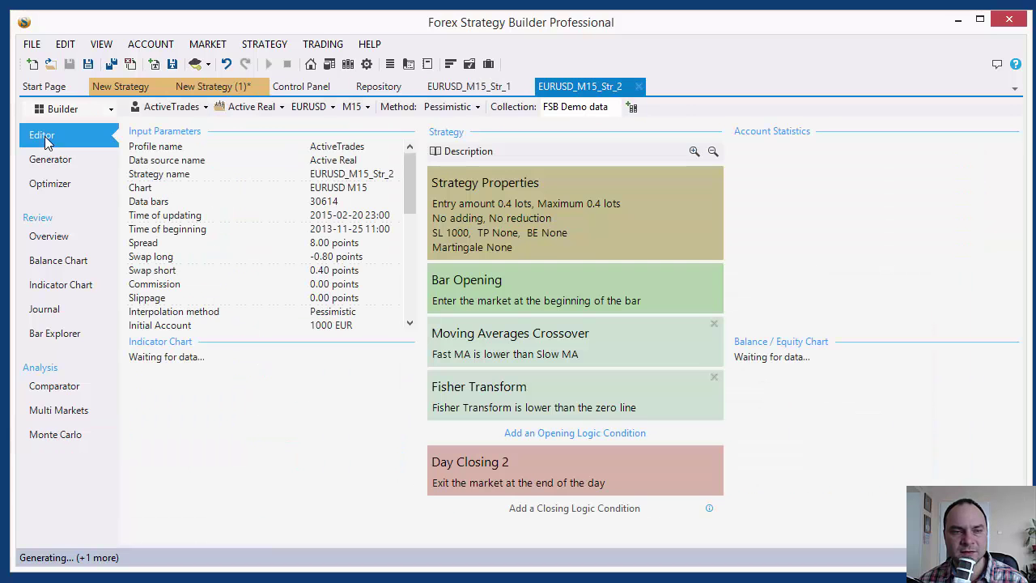
left_click(199, 108)
left_click(200, 114)
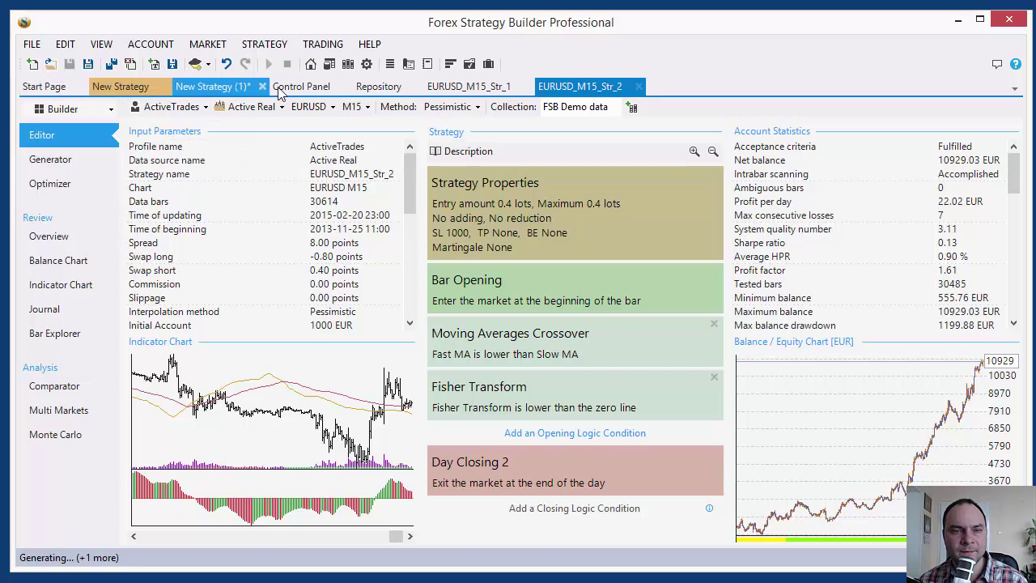
left_click(299, 89)
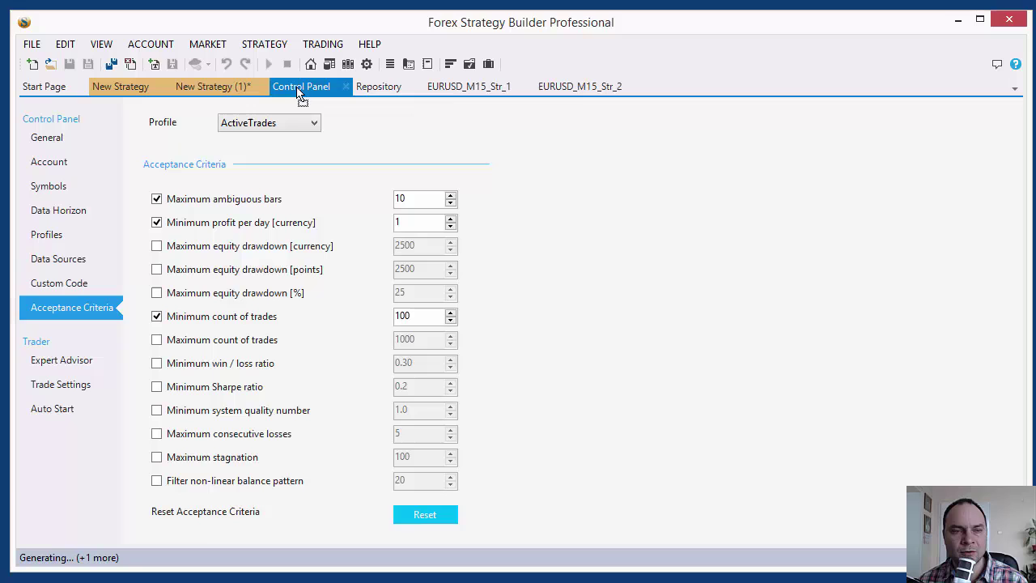
left_click(54, 167)
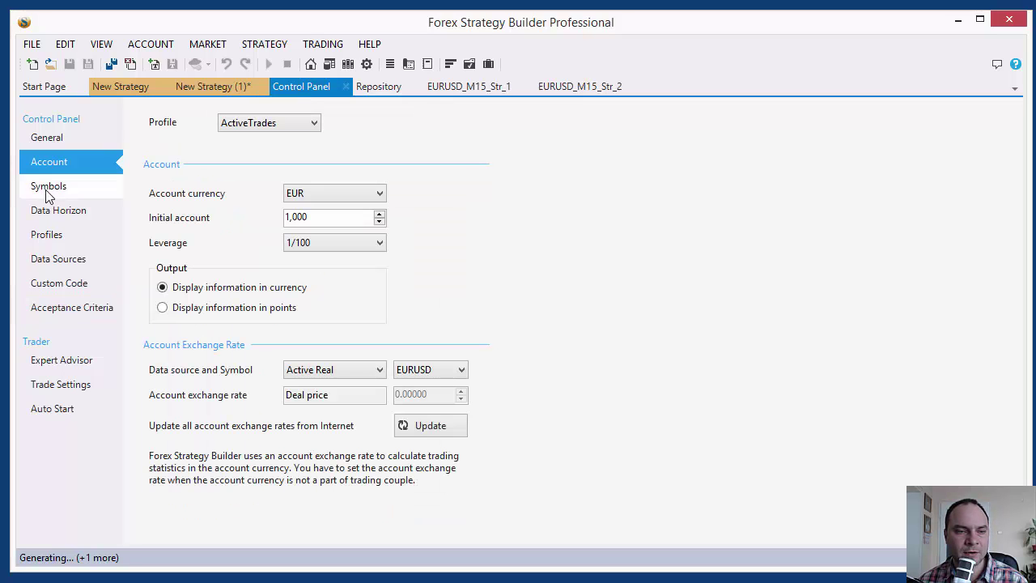
left_click(46, 195)
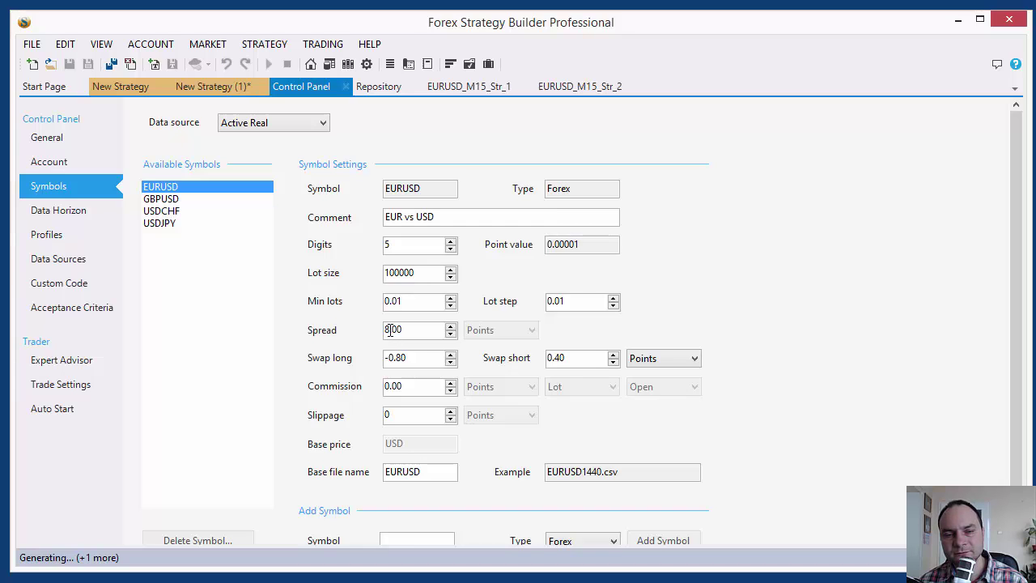
left_click_drag(390, 329, 332, 328)
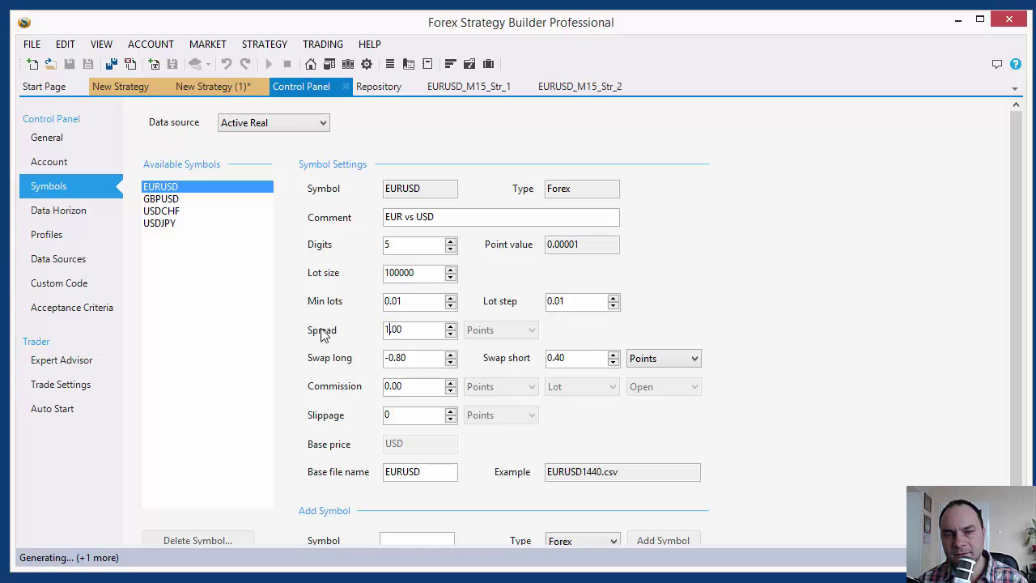
left_click(580, 88)
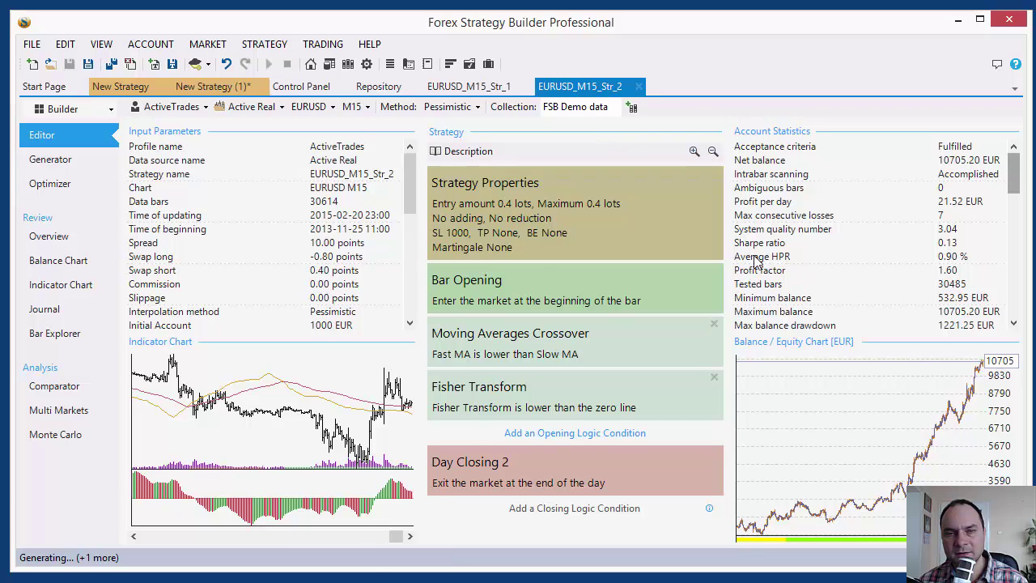
Set the EURUSD symbol's spread to 20 points and check the backtests of EURUSD_M15_Str_2 and EURUSD_M15_Str_1
left_click(307, 91)
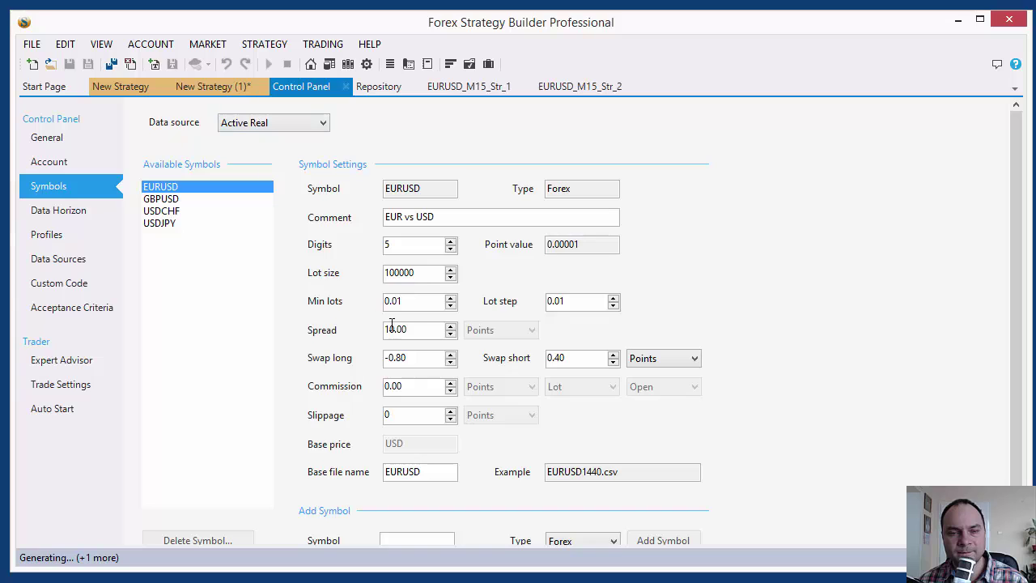
left_click_drag(395, 329, 337, 330)
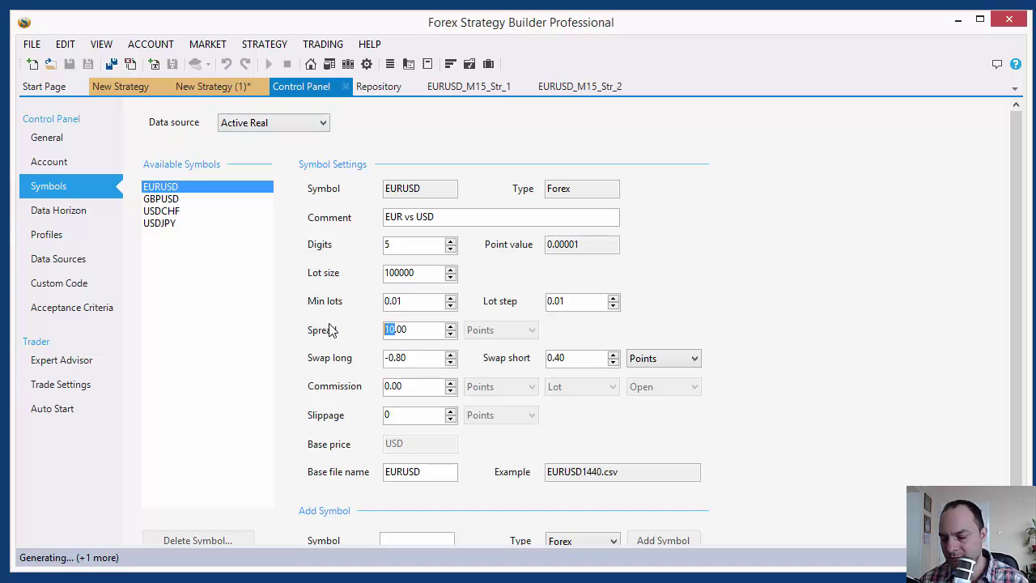
type("2")
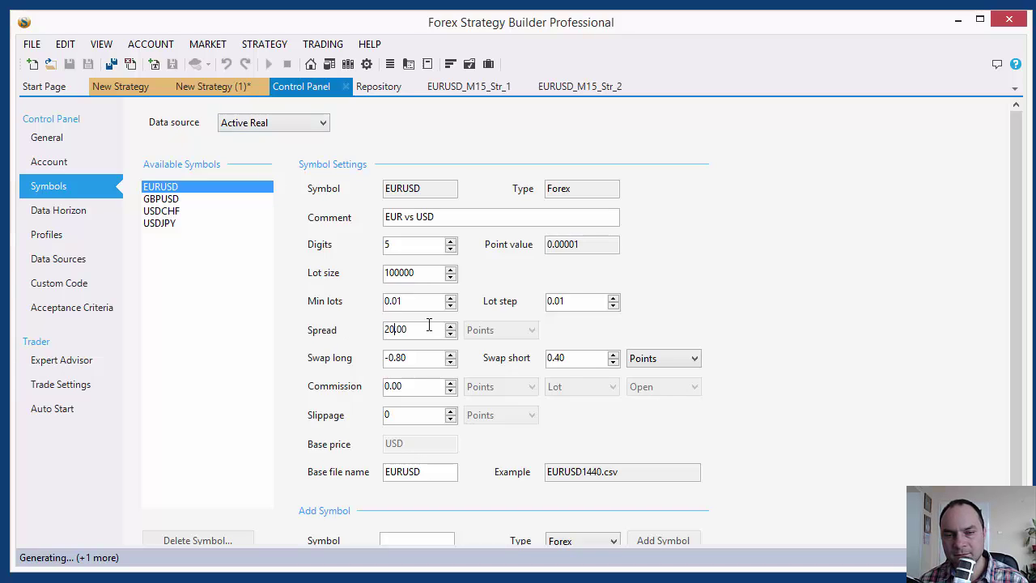
left_click(571, 86)
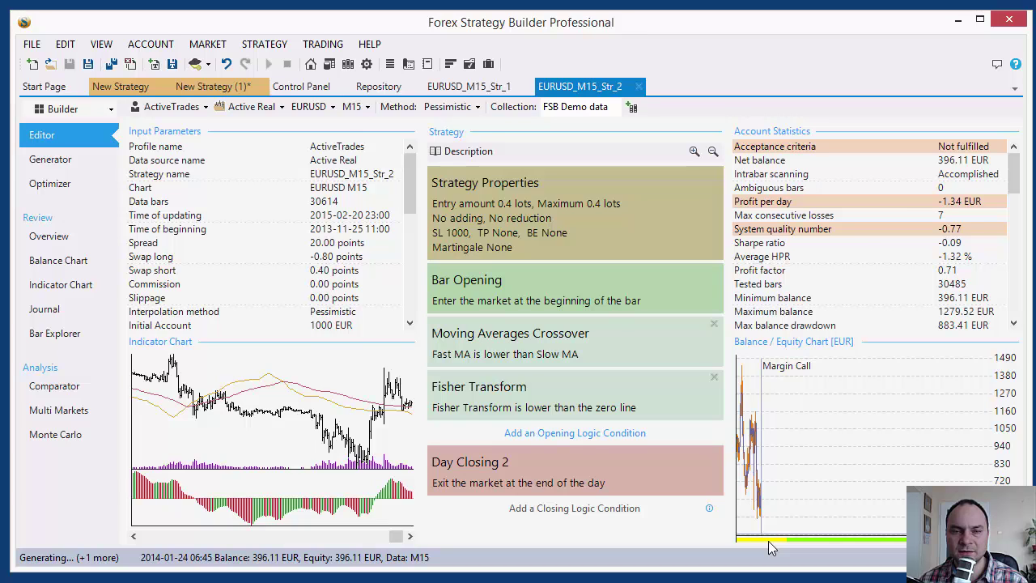
left_click(451, 89)
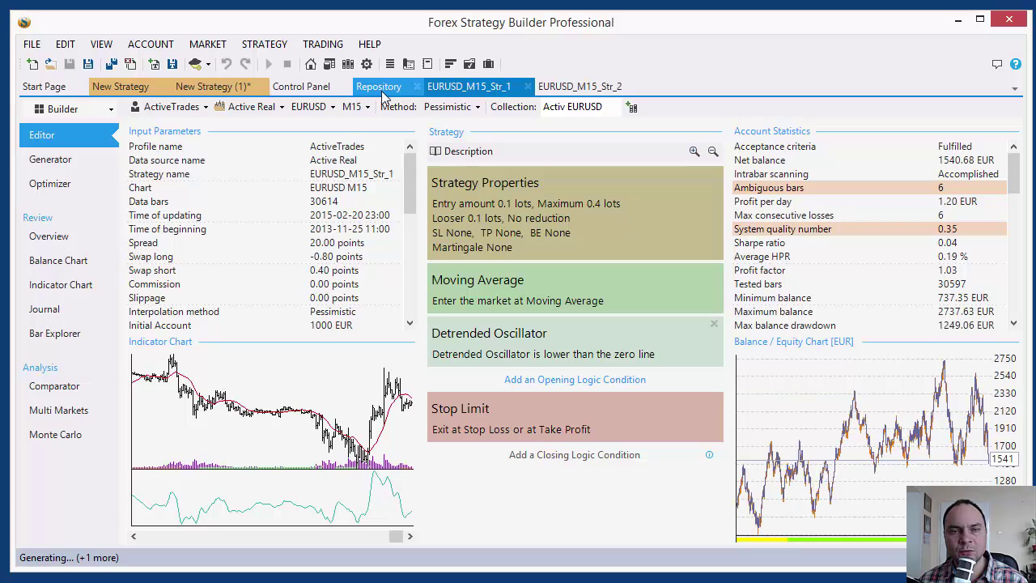
Set the EURUSD symbol's spread to 8 points and return to the EURUSD_M15_Str_2 strategy
left_click(306, 92)
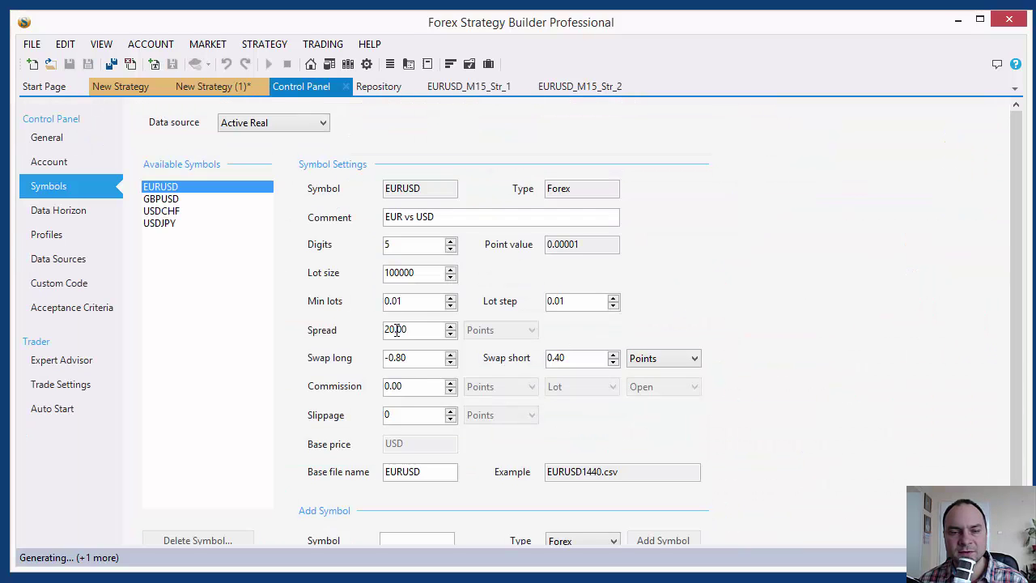
left_click_drag(396, 330, 314, 329)
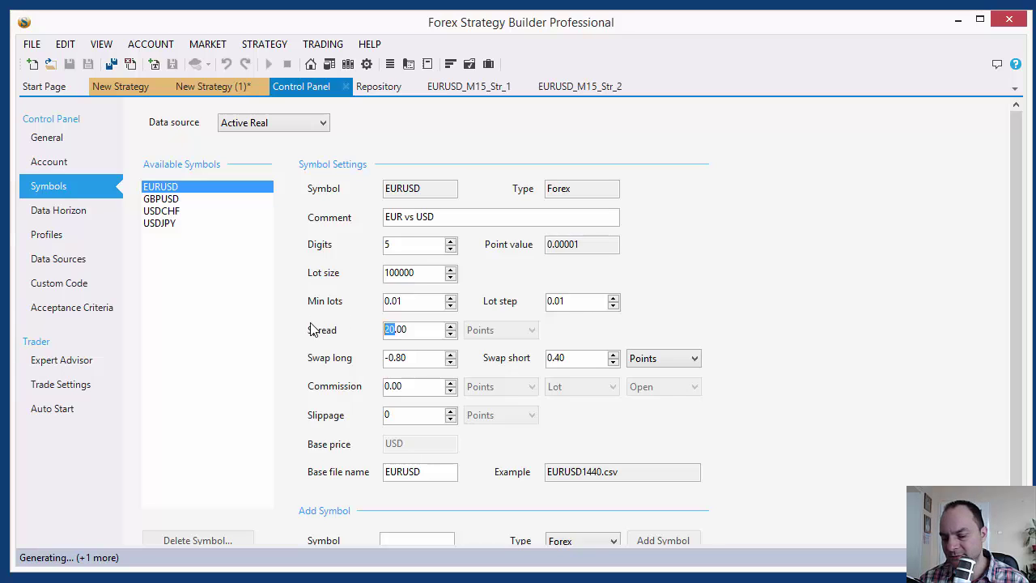
type("8")
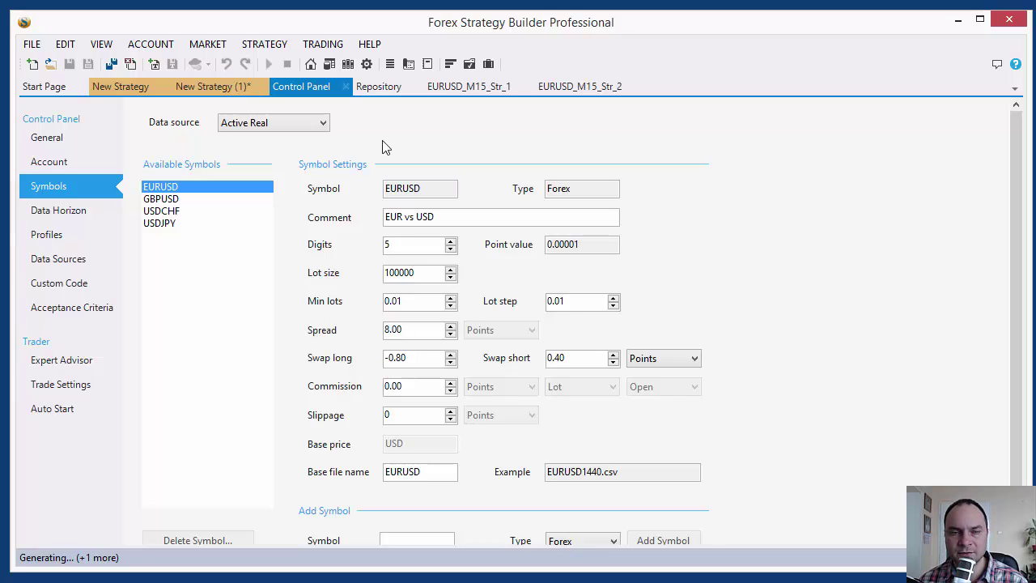
left_click(570, 88)
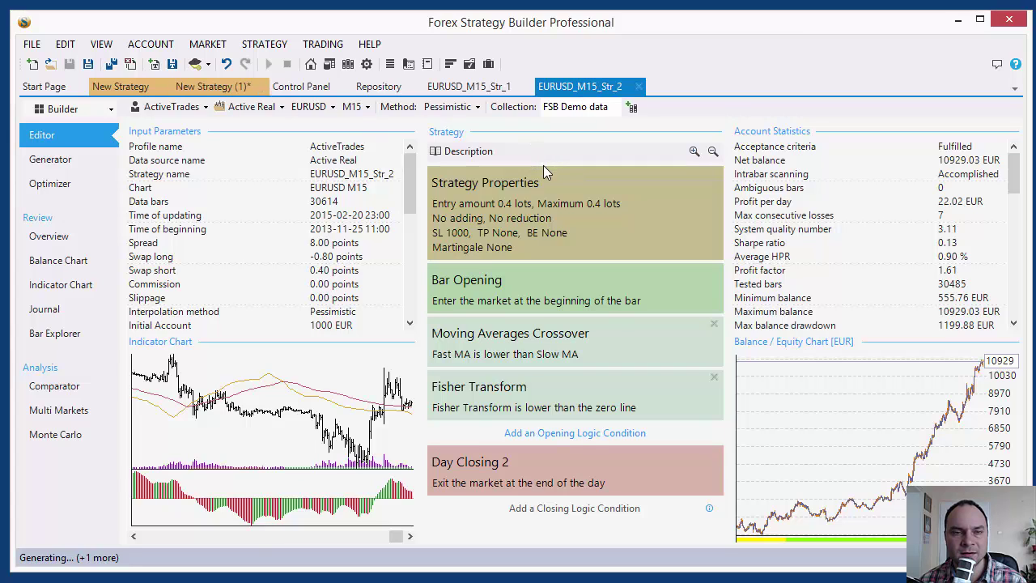
Locate the Spread Level Pro.cs file in the Indicators folder of the user files, and close the folder
left_click(32, 45)
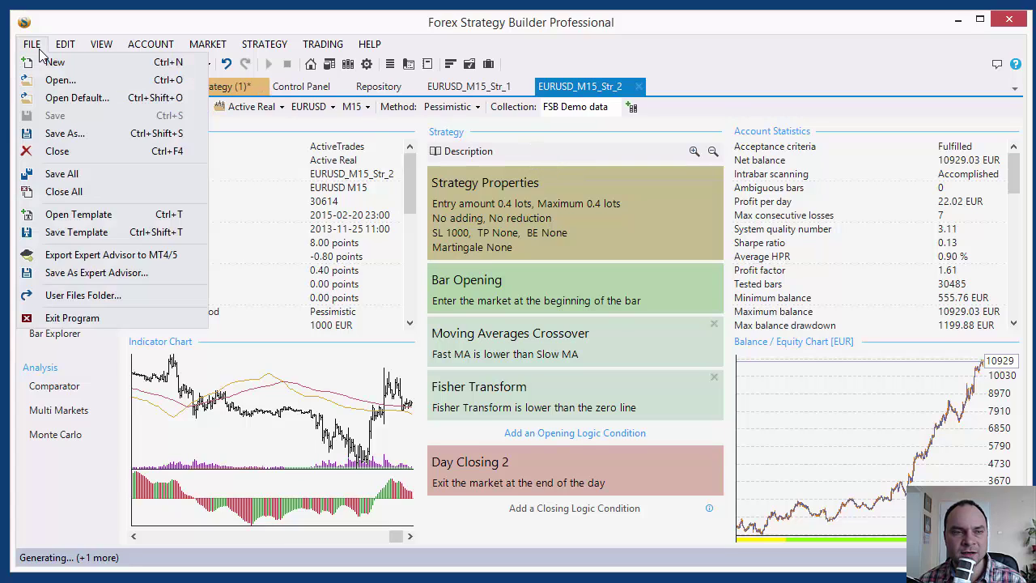
left_click(88, 297)
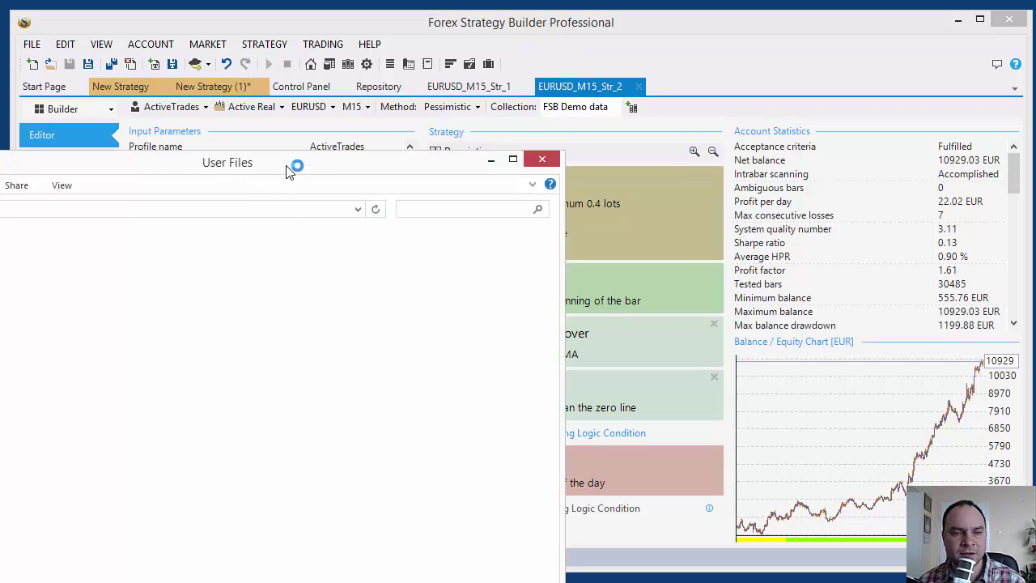
left_click_drag(314, 160, 582, 70)
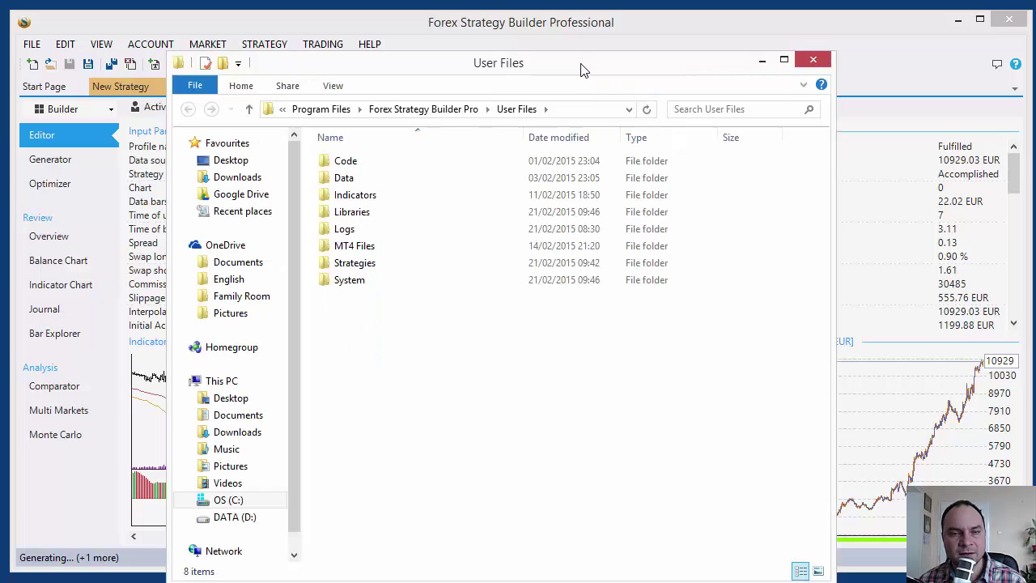
left_click(381, 197)
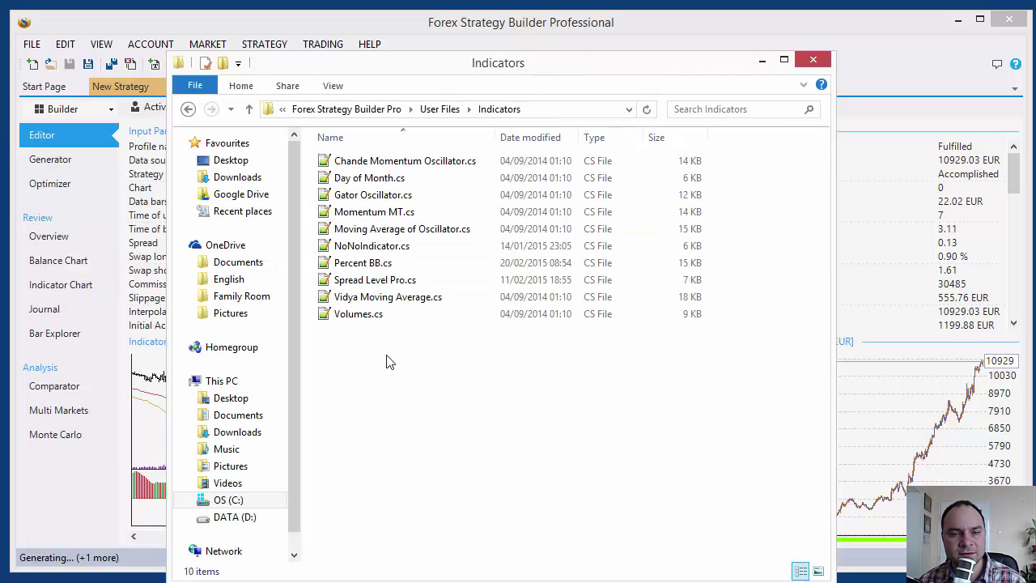
left_click(357, 282)
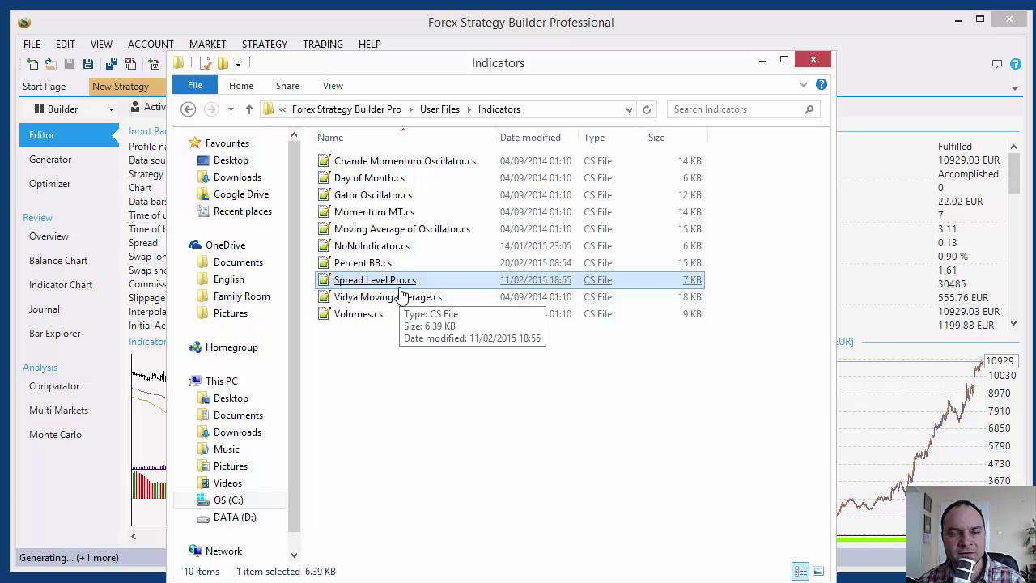
left_click(809, 63)
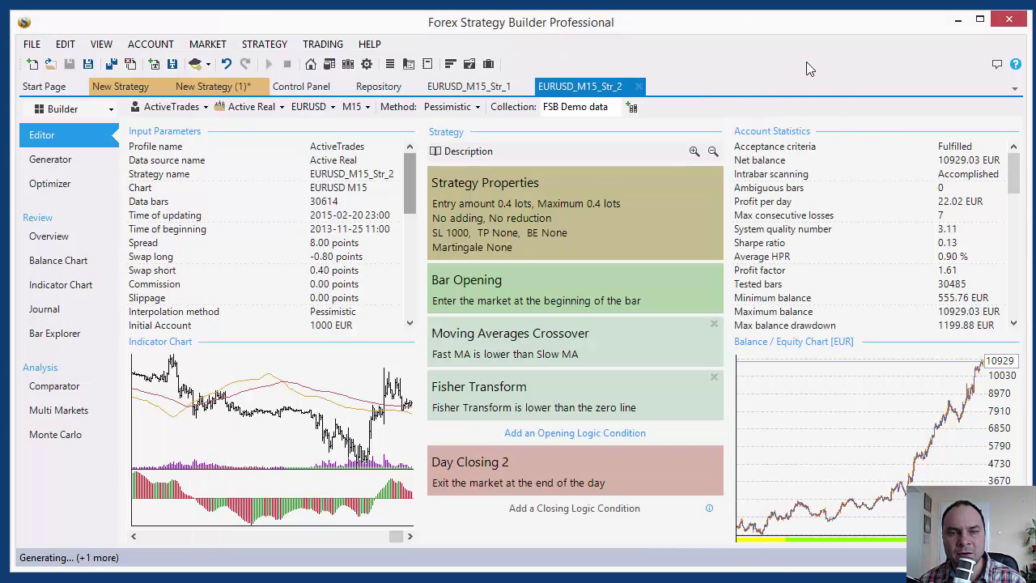
Sort the online repository's indicators by title and find Spread Level Pro
left_click(378, 88)
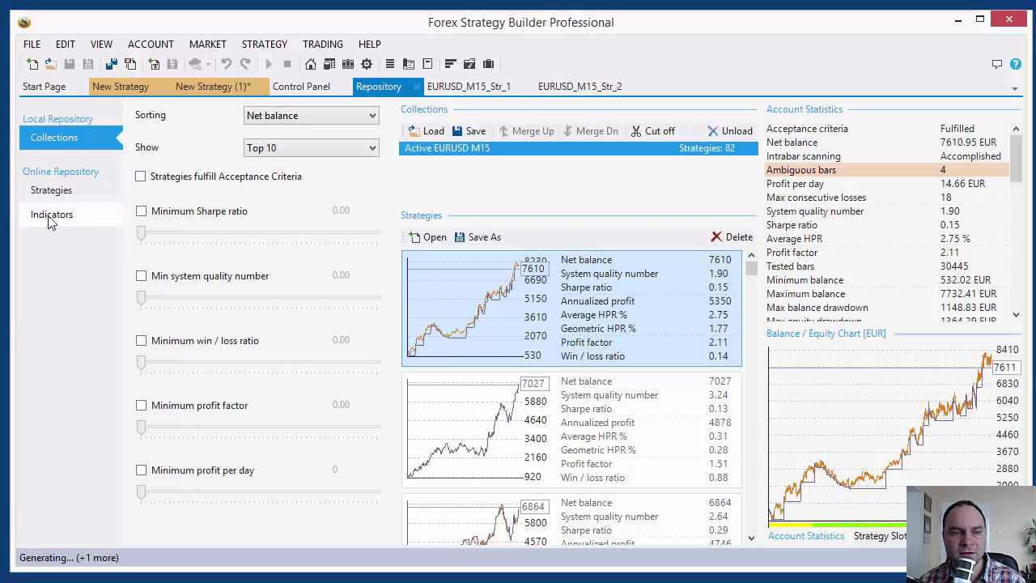
left_click(50, 216)
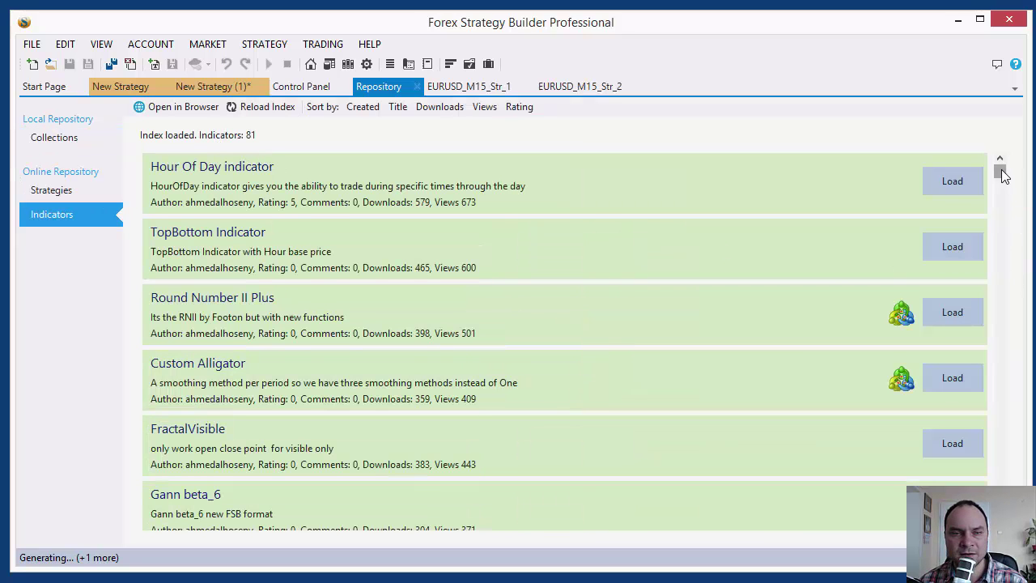
left_click(397, 110)
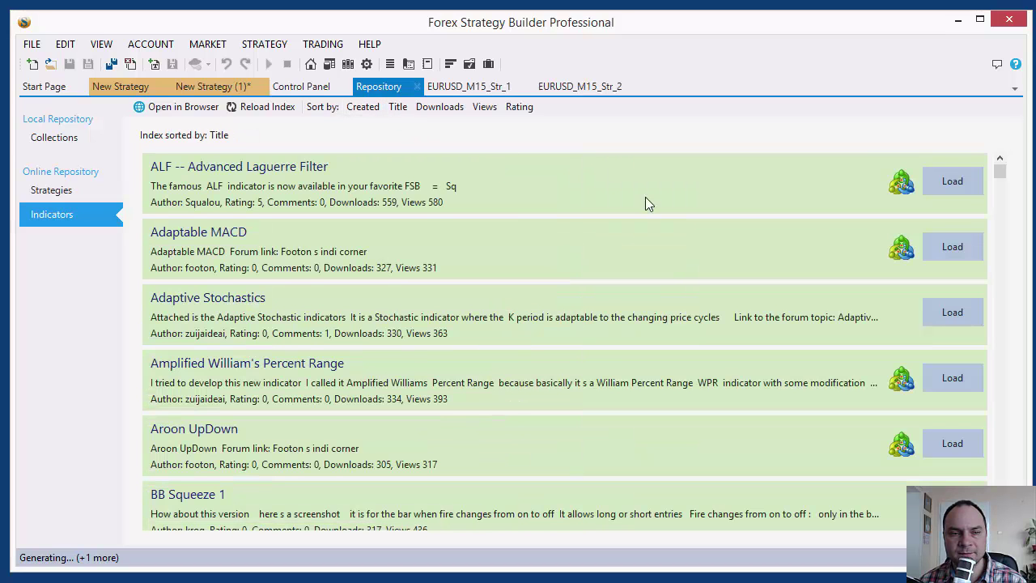
left_click_drag(1000, 170, 1026, 469)
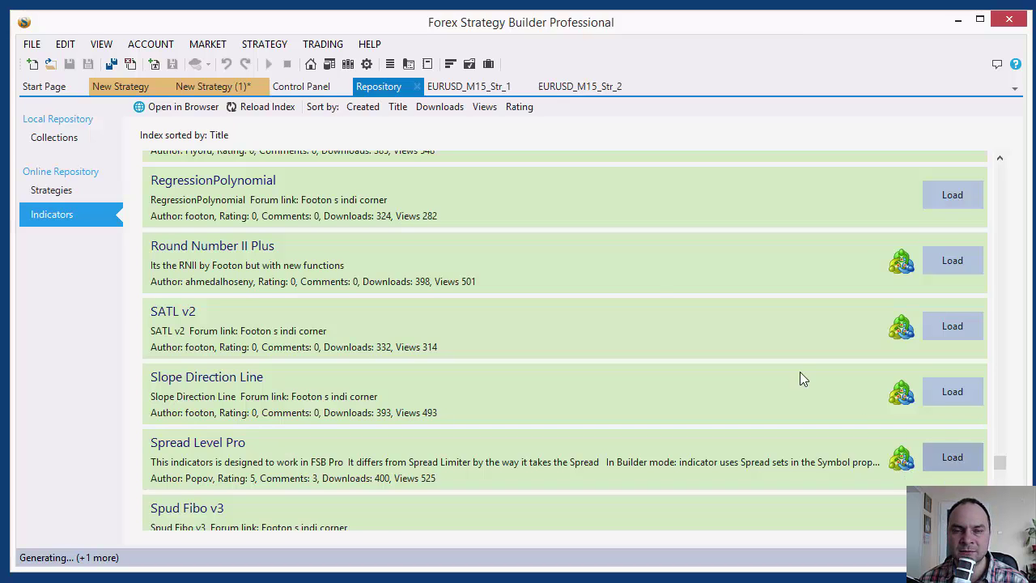
Add Spread Level Pro as an opening logic condition to the EURUSD_M15_Str_2 strategy
left_click(562, 93)
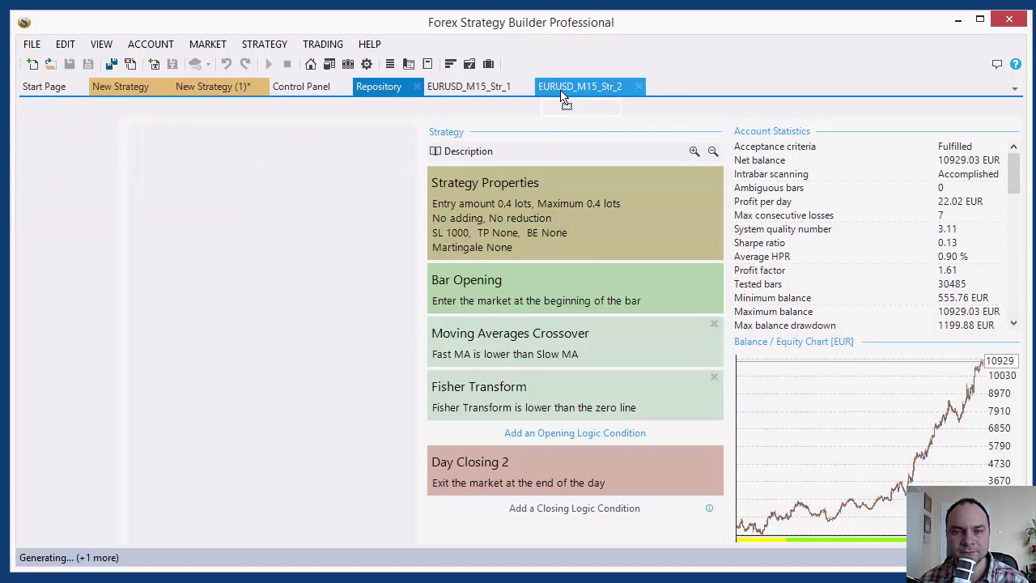
left_click(557, 437)
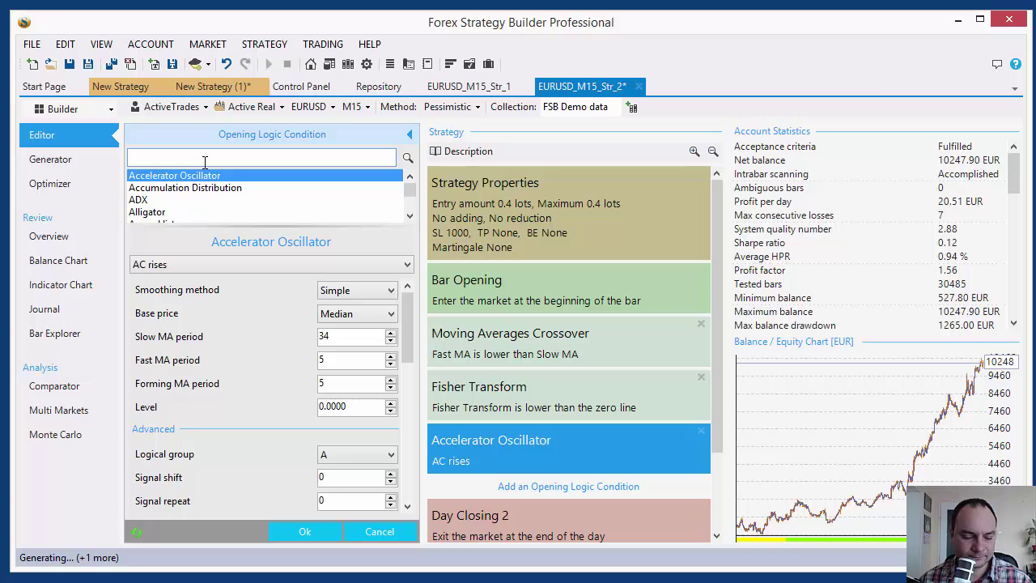
type("spre")
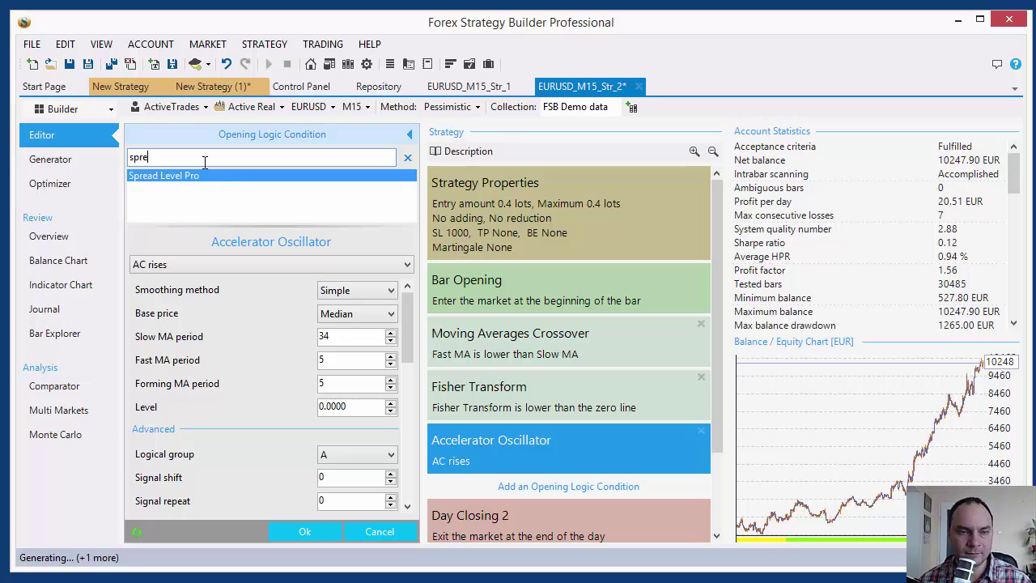
left_click(157, 176)
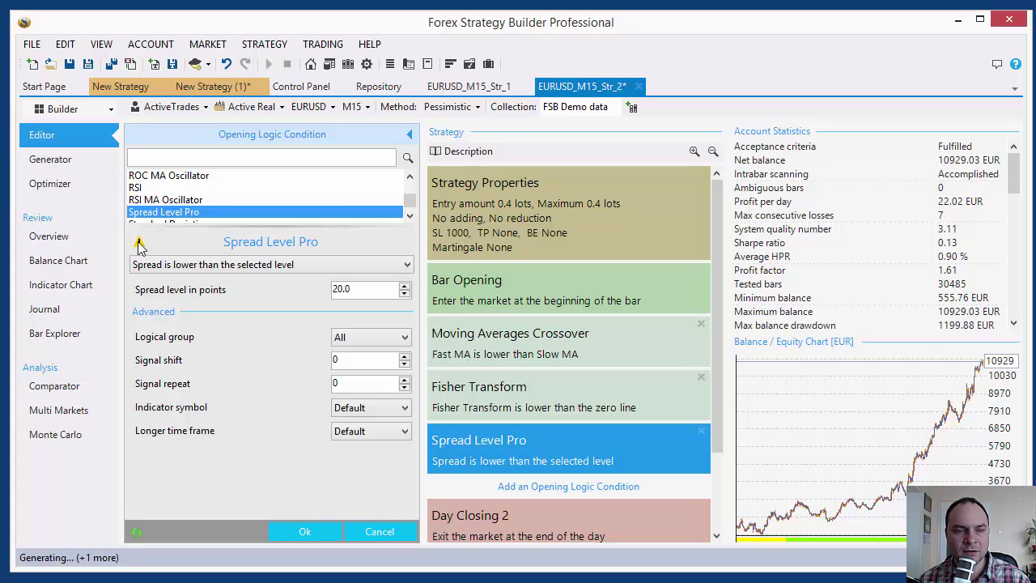
mouse_move(139, 246)
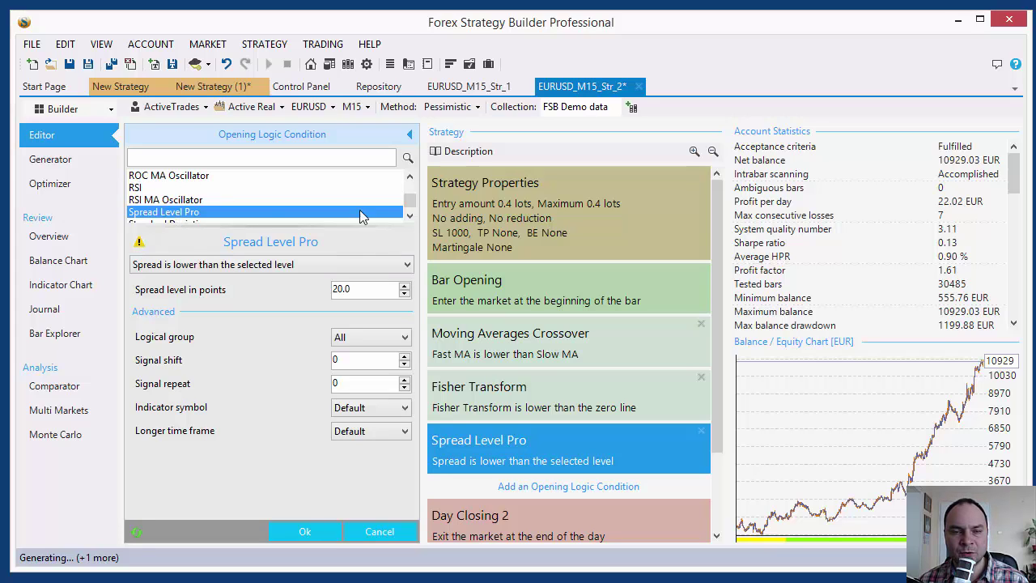
left_click(409, 219)
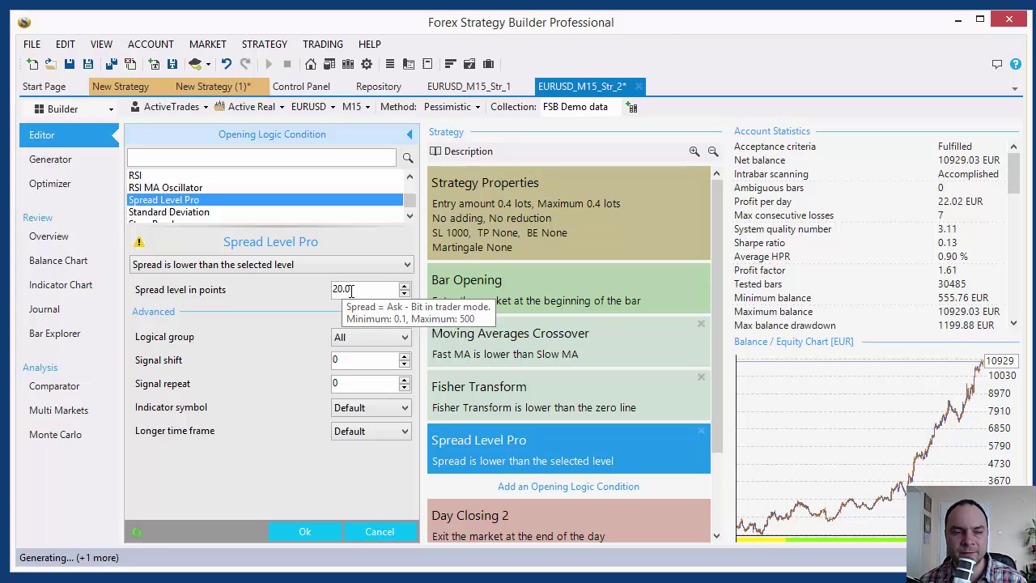
Keep the logic "Spread is lower than the selected level", set the spread level to 12 points, and accept the condition
left_click(269, 264)
left_click(277, 273)
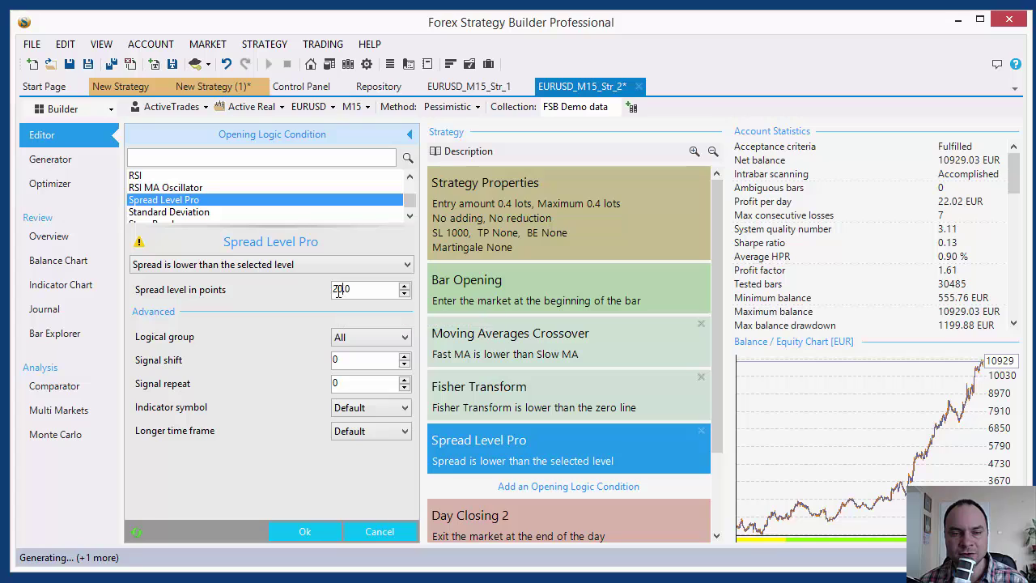
left_click_drag(343, 290, 321, 292)
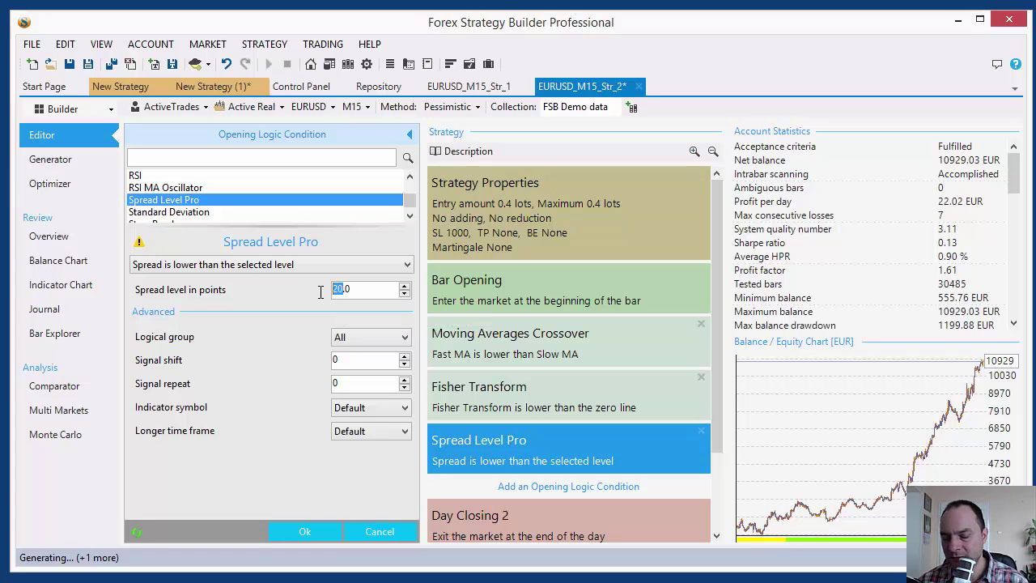
type("12")
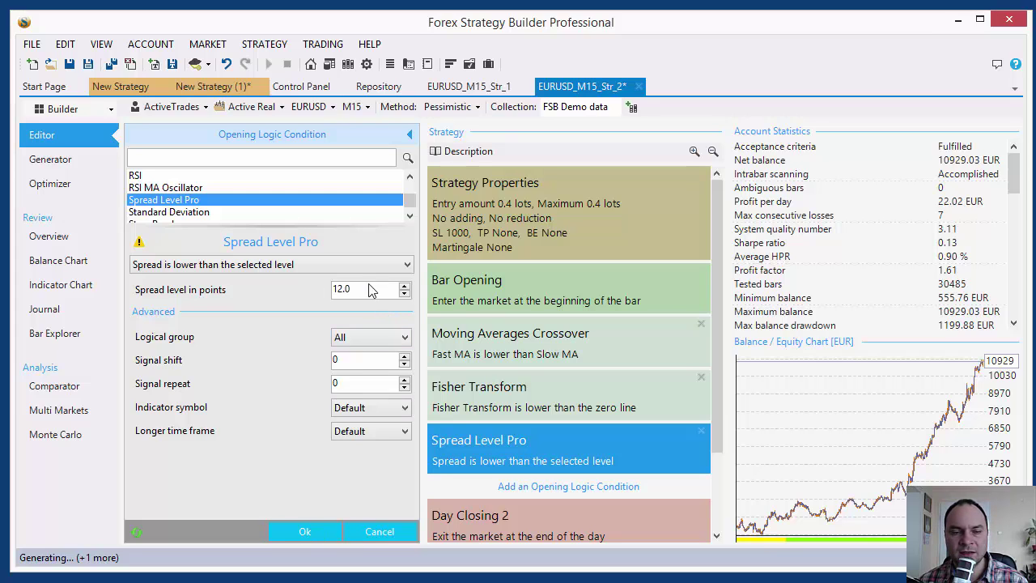
left_click(306, 532)
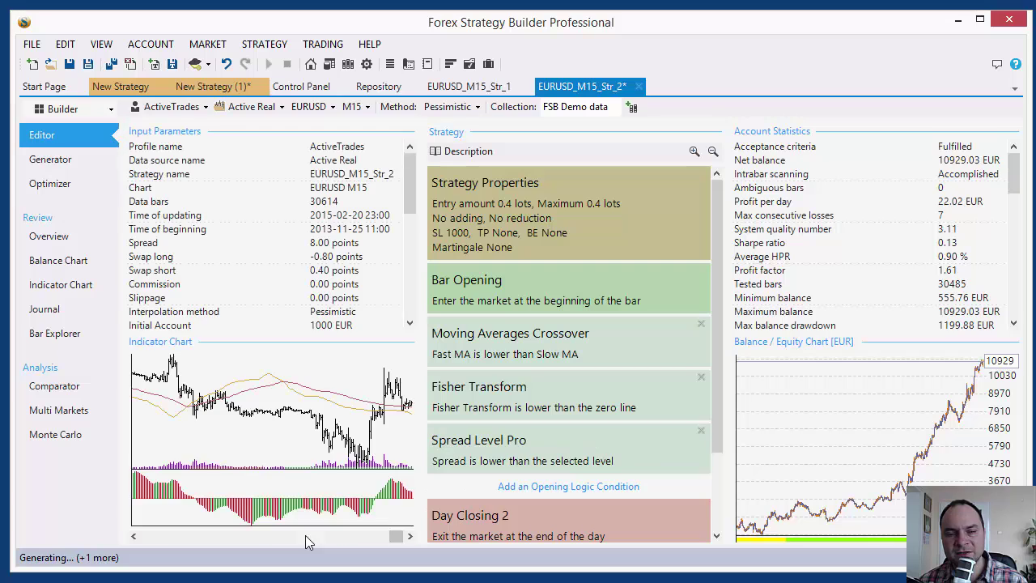
Review the strategy's entry and exit conditions and save EURUSD_M15_Str_2
scroll(714, 380, "down", 1)
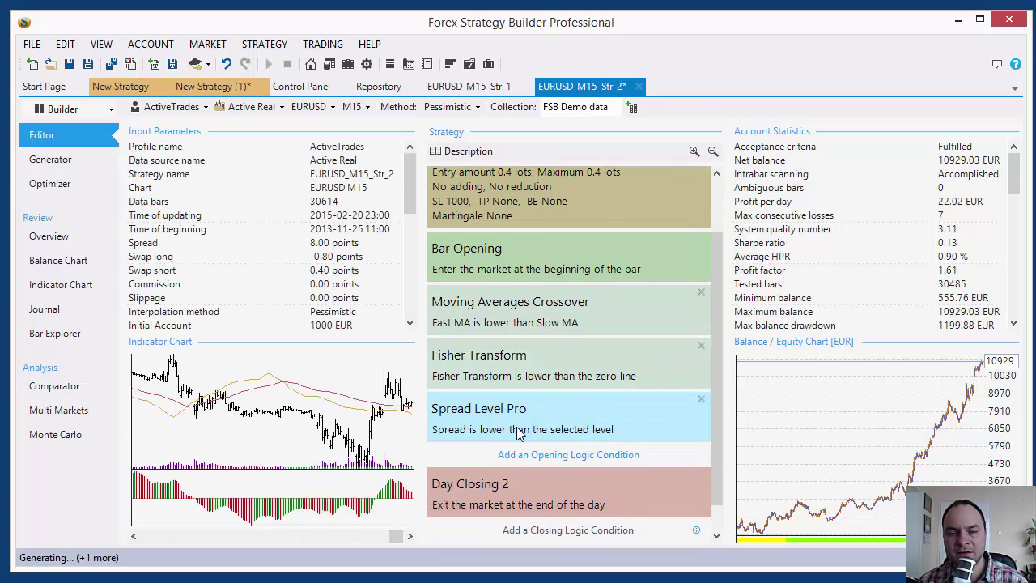
mouse_move(520, 434)
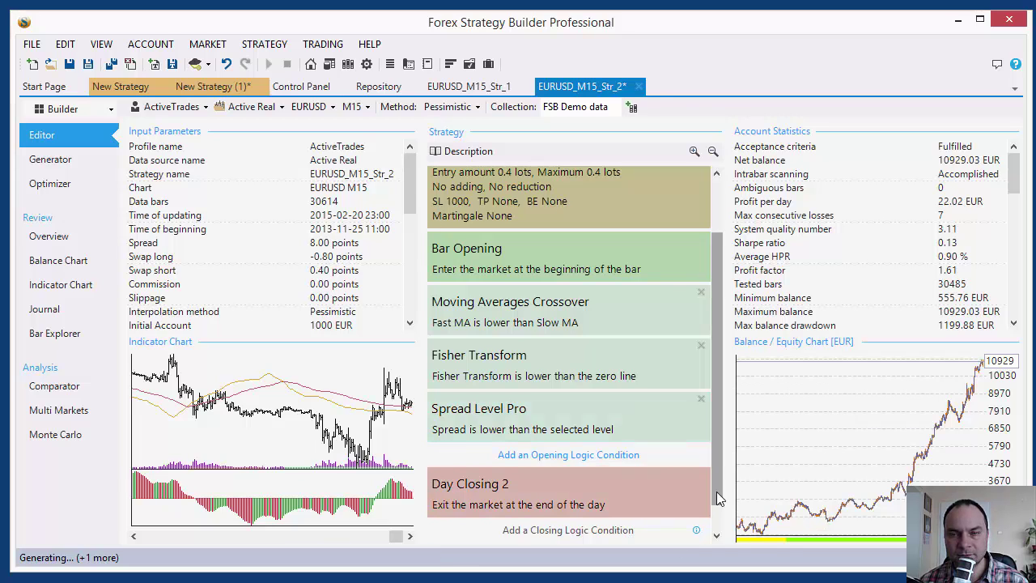
scroll(717, 491, "up", 1)
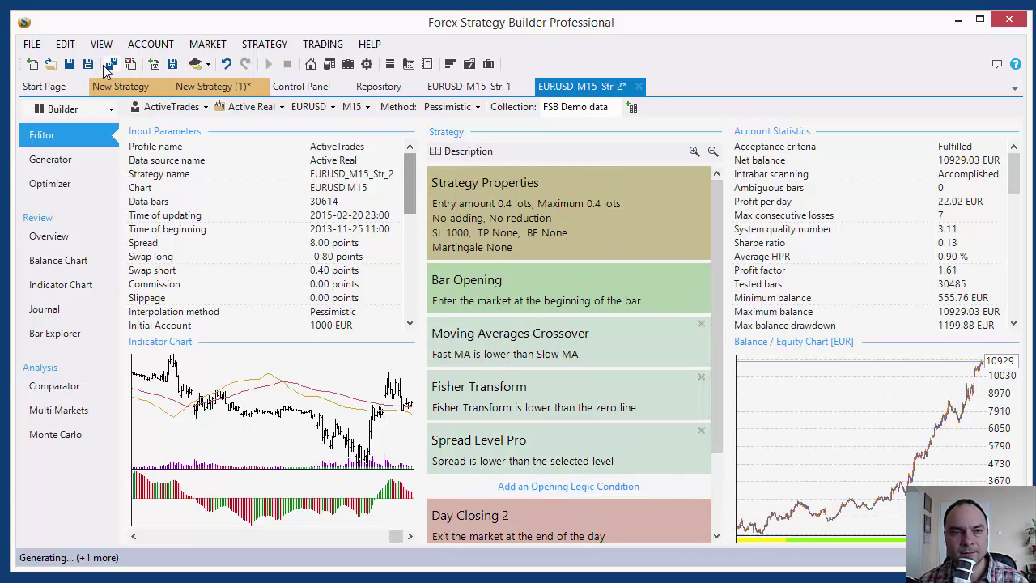
left_click(70, 64)
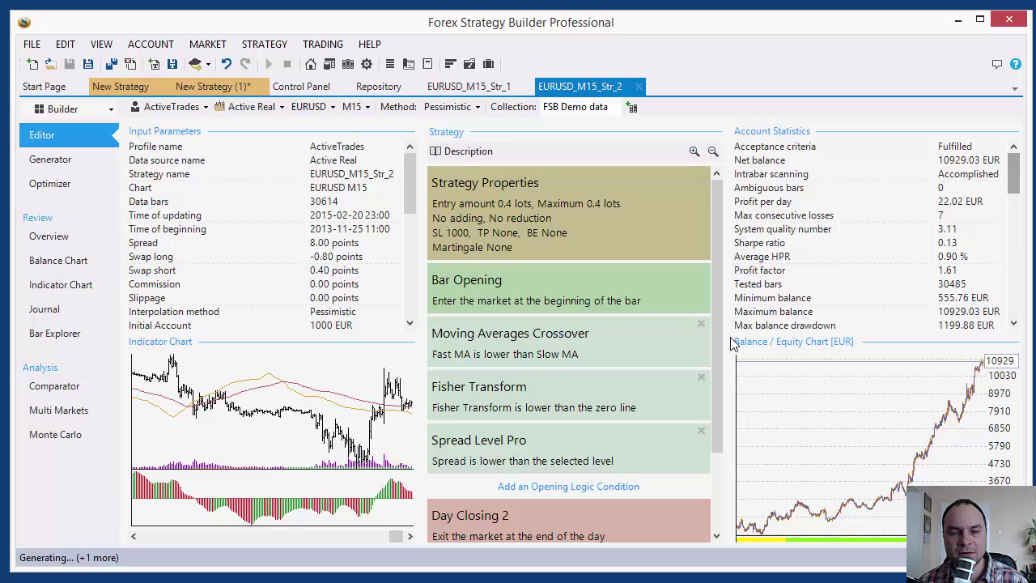
Remove the Spread Level Pro condition from EURUSD_M15_Str_2 in preparation for Monte Carlo testing
left_click(64, 434)
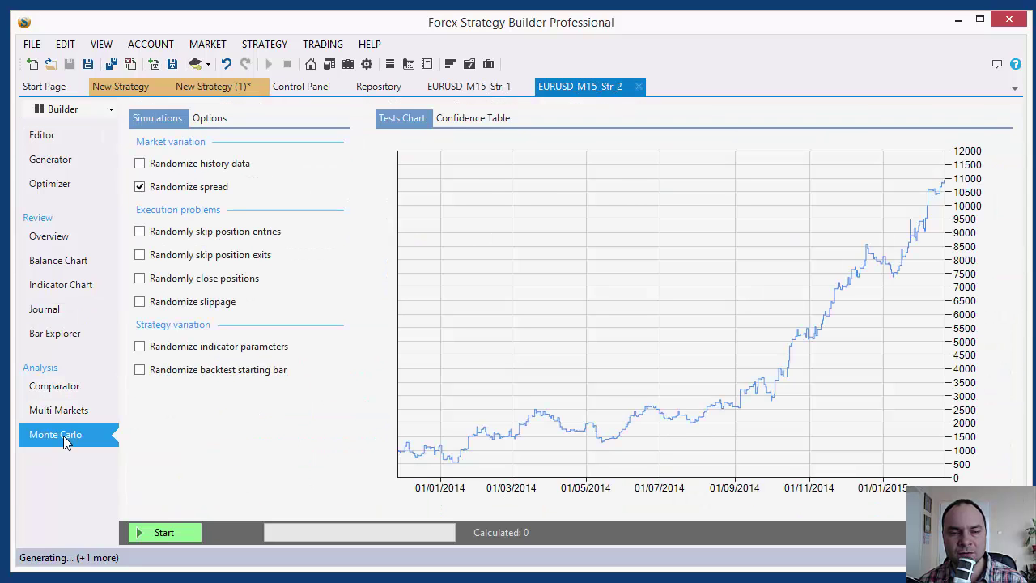
left_click(45, 136)
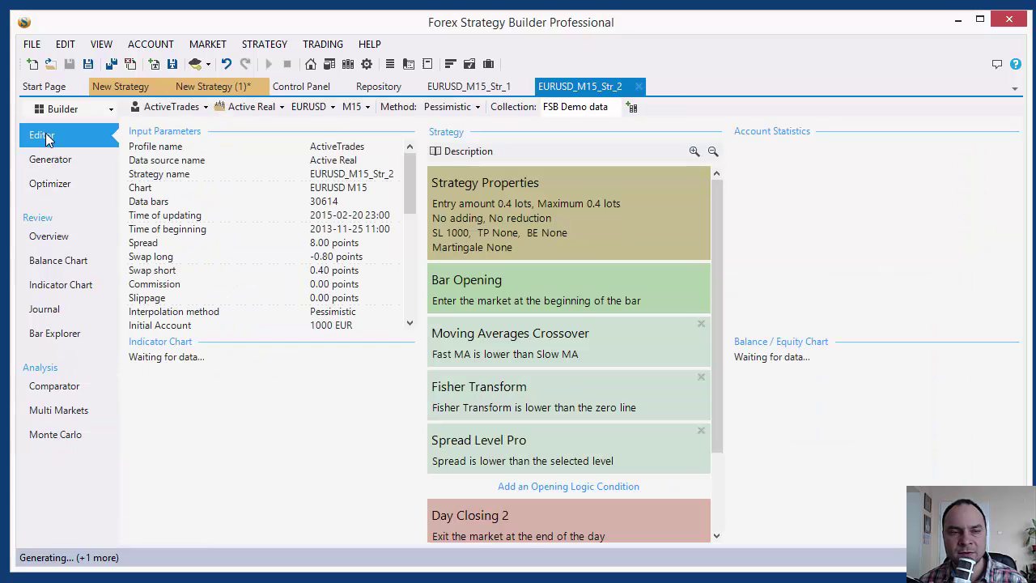
left_click(701, 432)
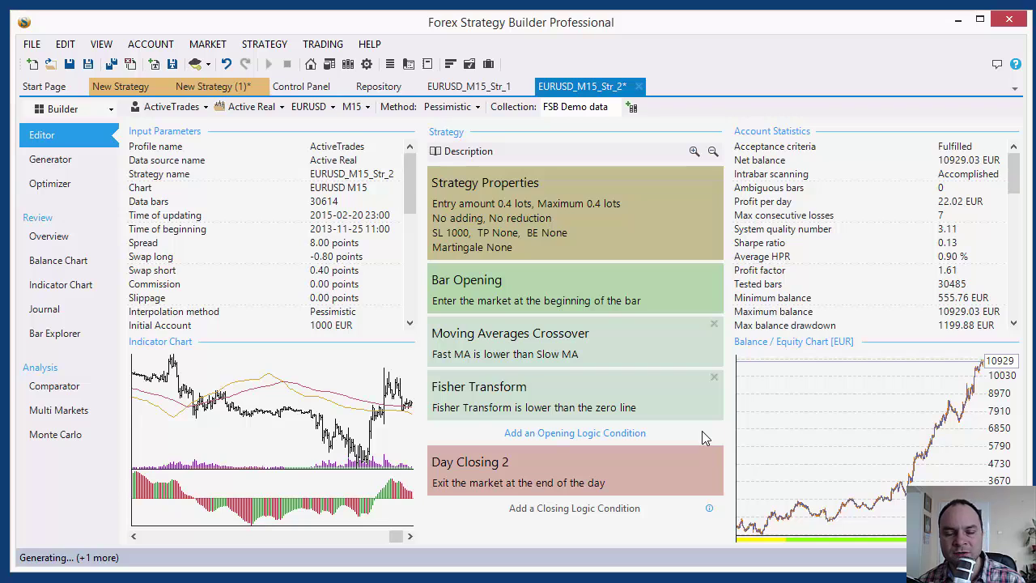
Set the Monte Carlo spread range to 8–12 points
left_click(58, 436)
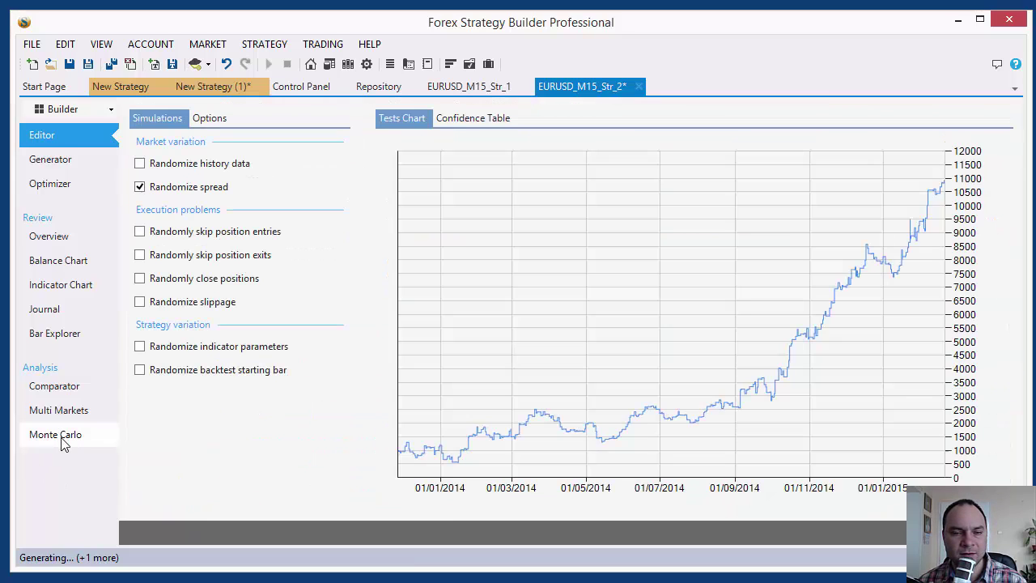
left_click(210, 118)
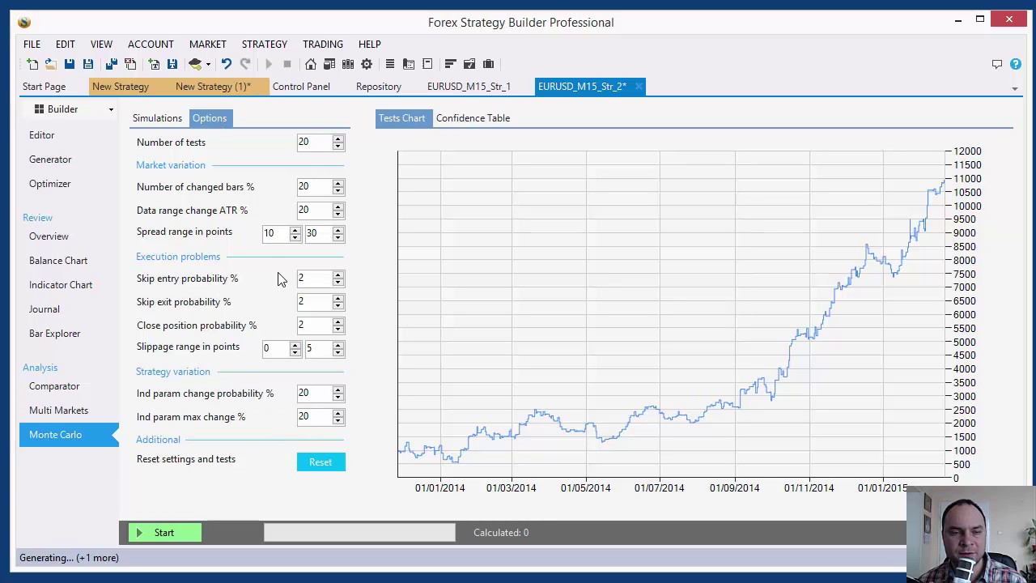
double_click(272, 234)
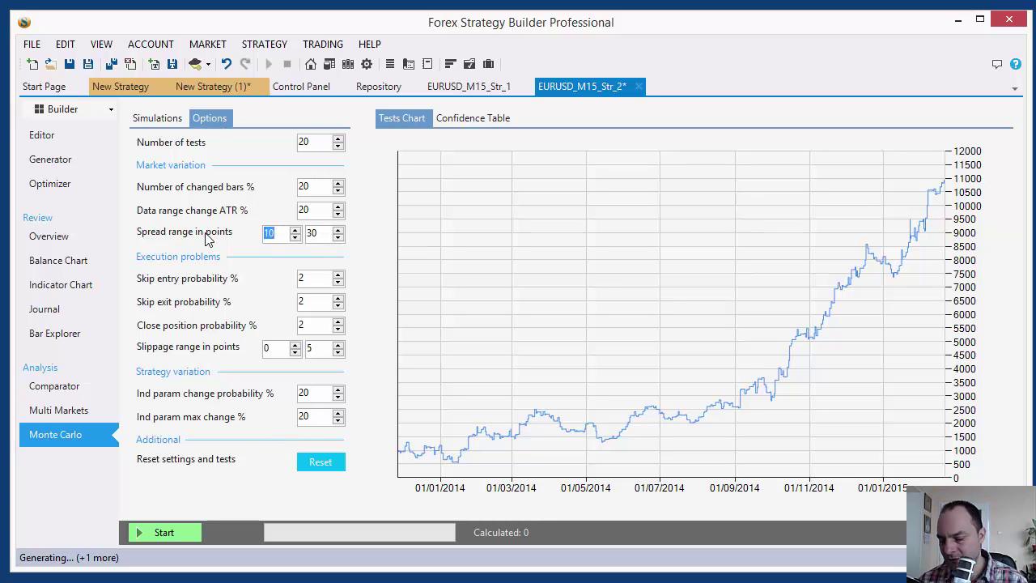
type("8")
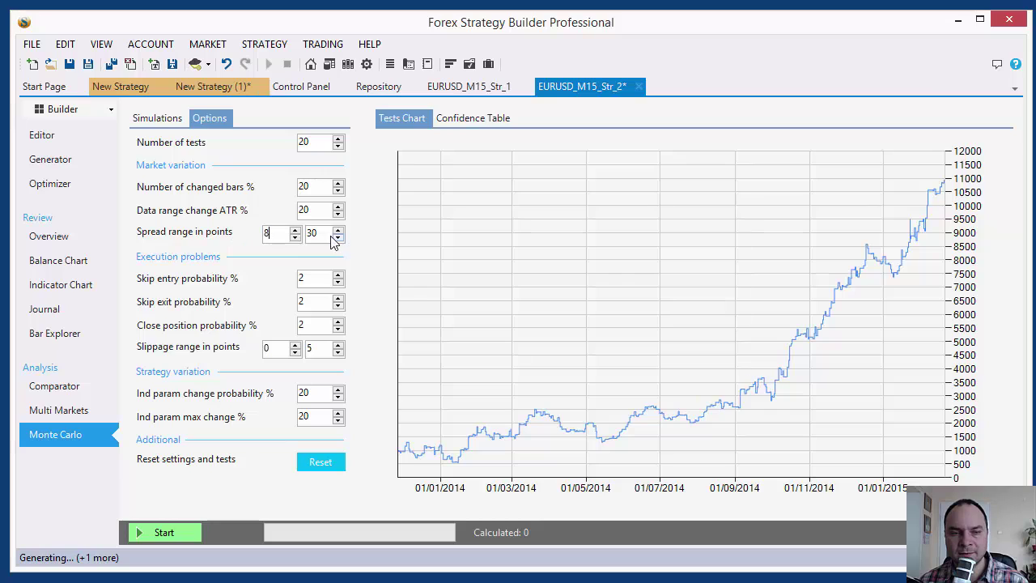
key("Tab")
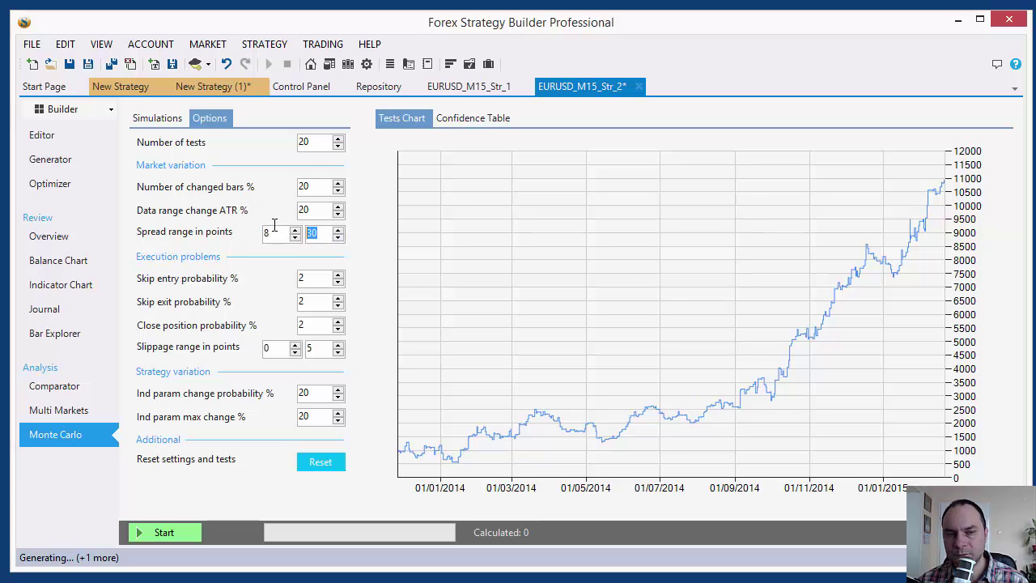
Run the Monte Carlo test with only the spread randomized, stopping it before all tests are calculated
left_click(156, 124)
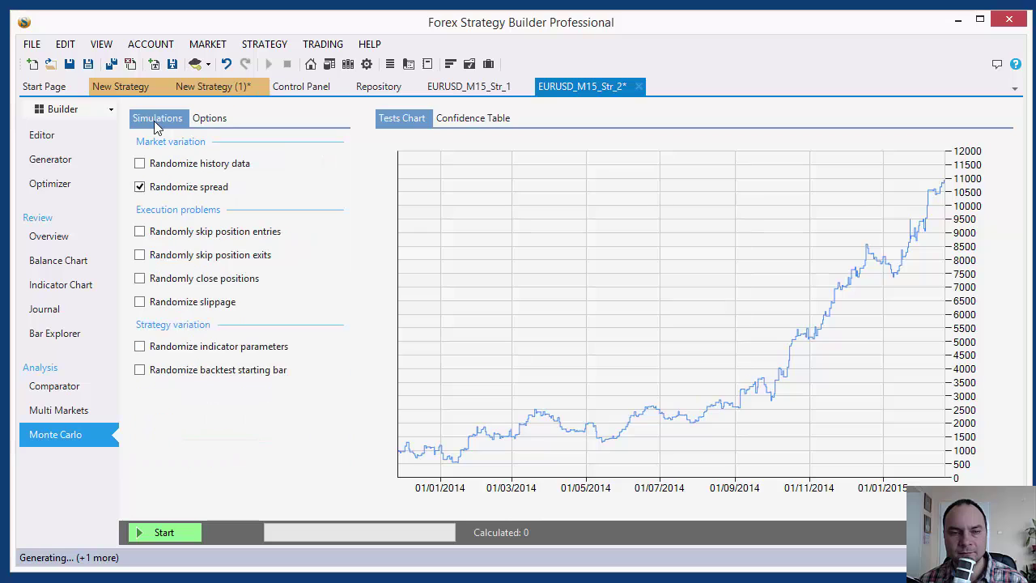
left_click(158, 534)
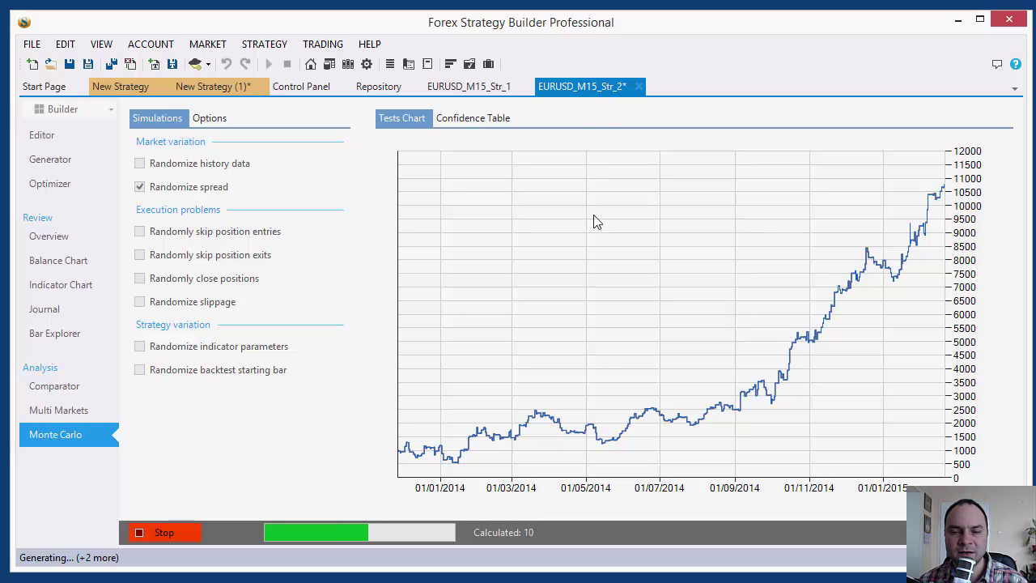
left_click(187, 526)
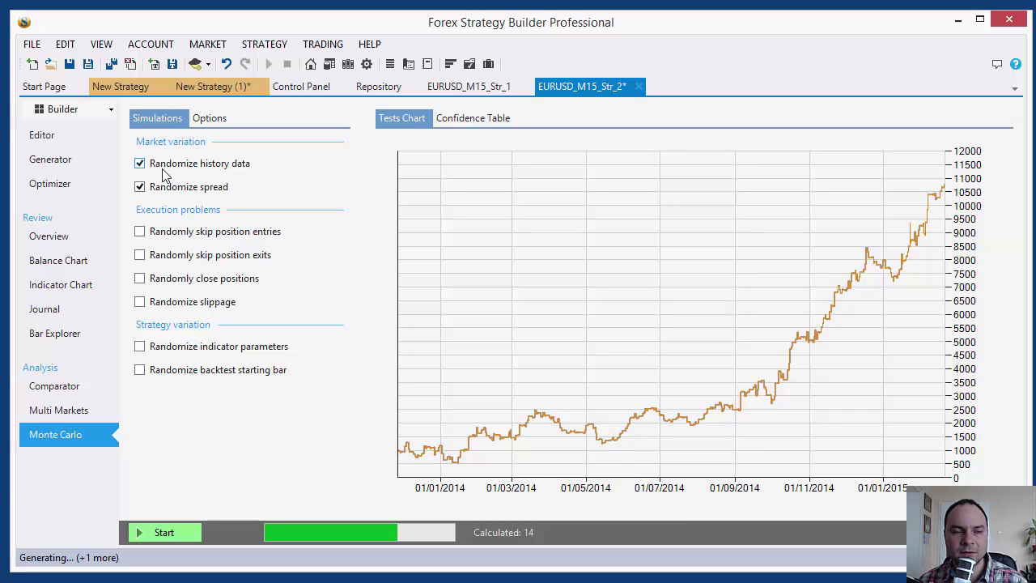
Enable history data randomization alongside the spread, keep the changed bars at 20%, and run the Monte Carlo test
left_click(209, 118)
left_click(158, 118)
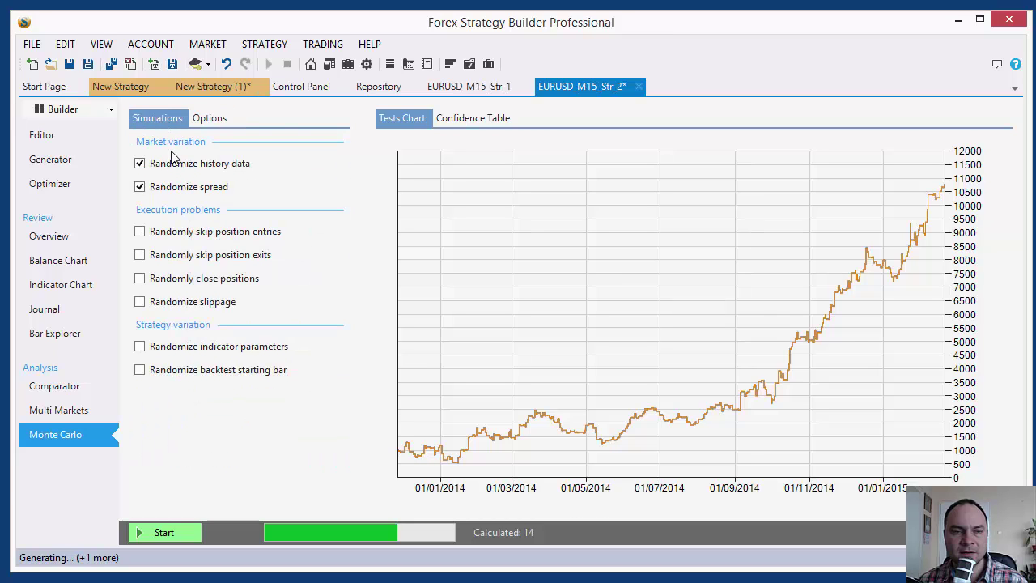
left_click(209, 118)
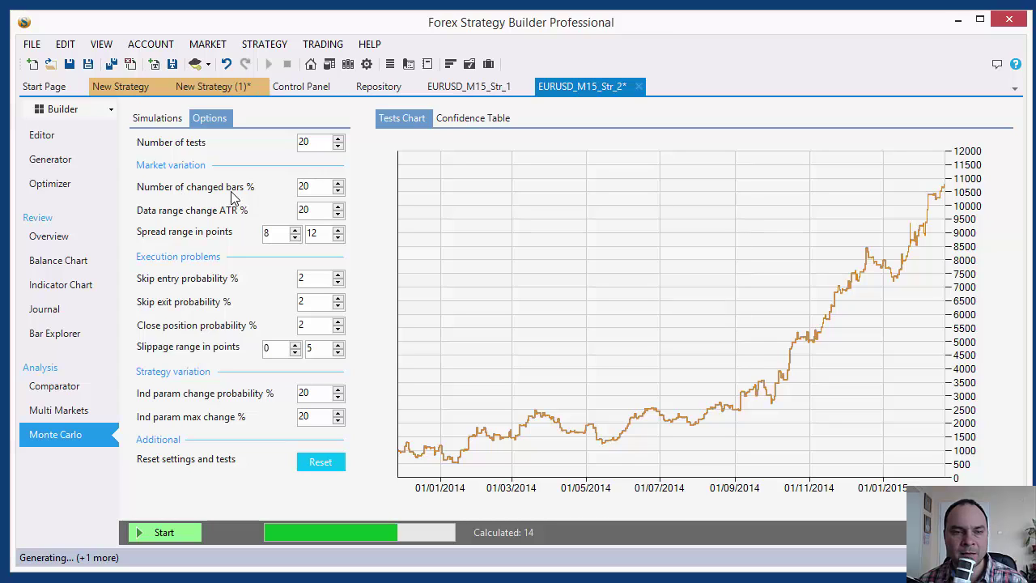
double_click(304, 187)
key("Tab")
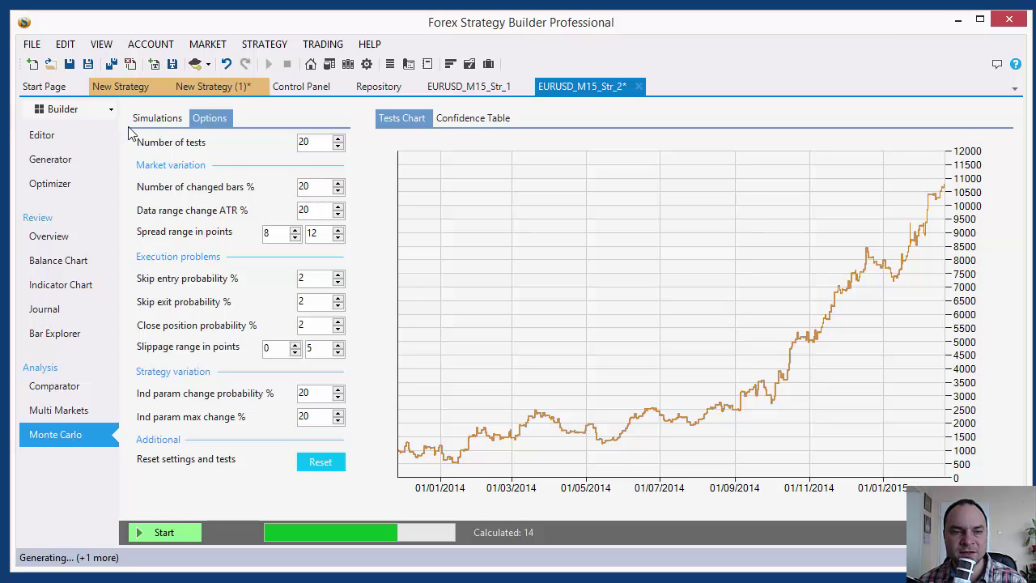
left_click(155, 124)
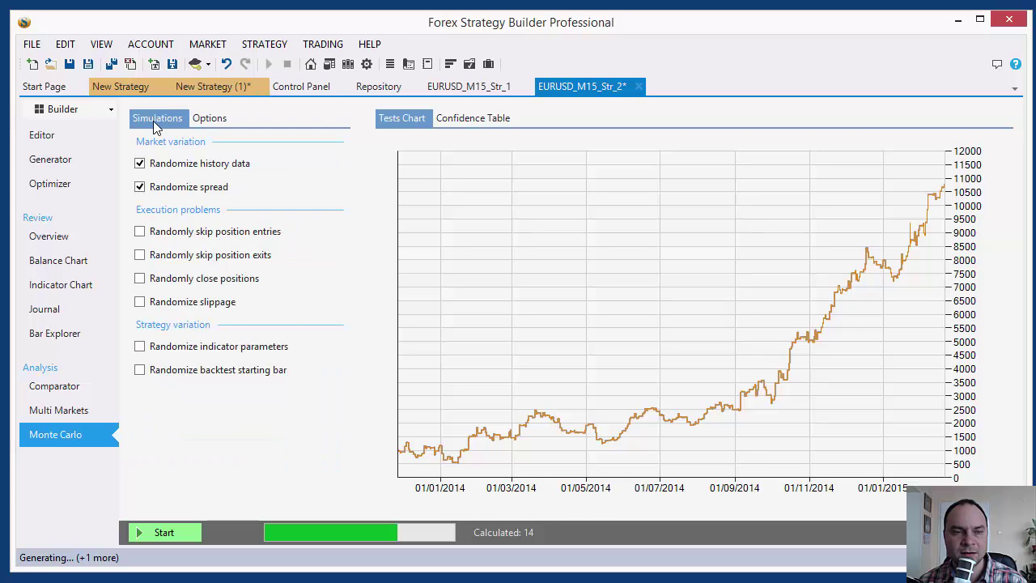
left_click(176, 532)
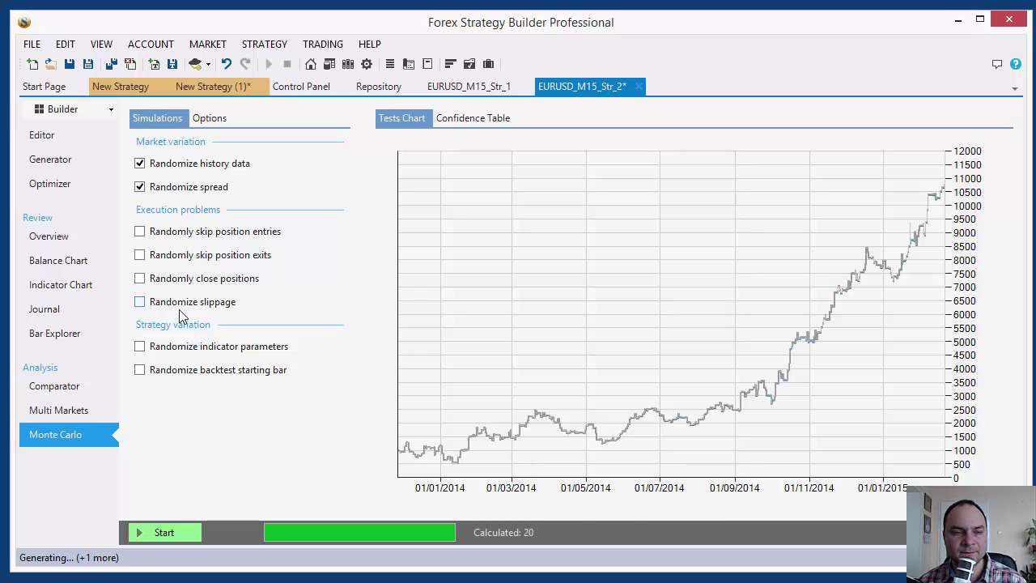
Switch off both market variations and enable randomly skipped entries and exits, random position closing and randomized slippage
left_click(147, 254)
left_click(148, 232)
left_click(141, 187)
left_click(141, 165)
left_click(169, 302)
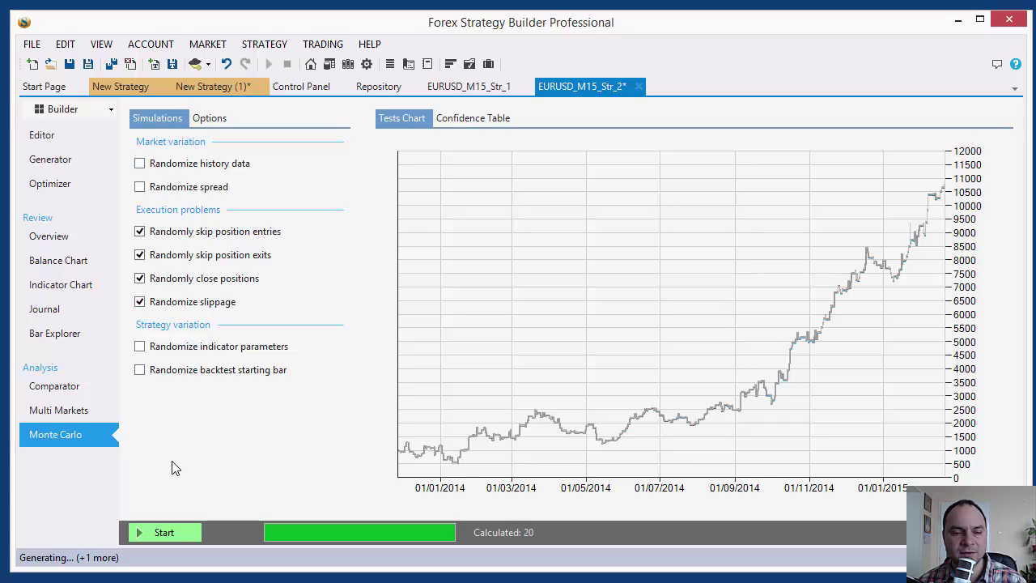
Check the execution problem probabilities and slippage range, and run the Monte Carlo test for execution problems
left_click(204, 120)
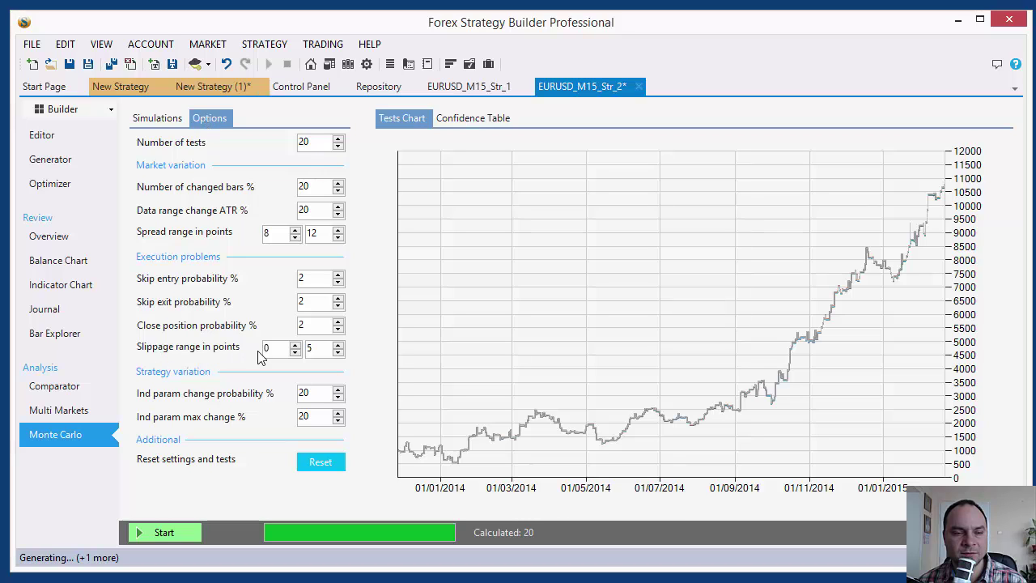
left_click(160, 121)
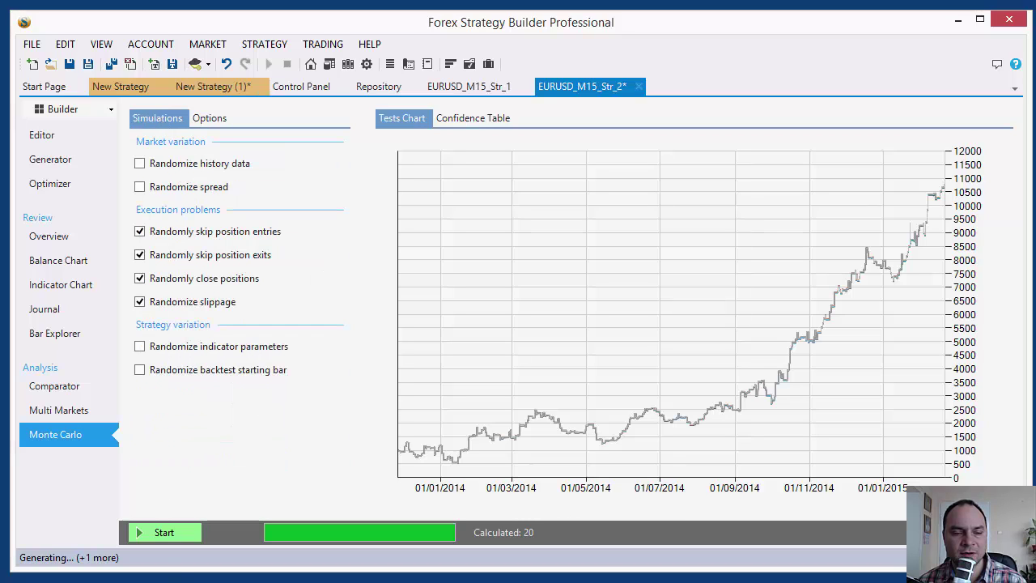
left_click(169, 536)
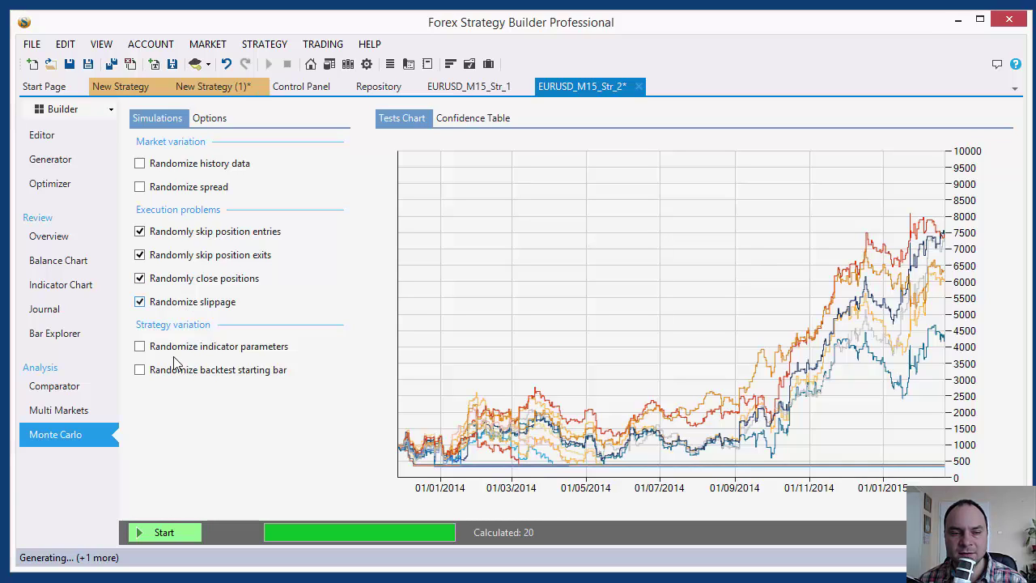
Leave only randomly skipped position entries enabled and run the Monte Carlo test, stopping it before all tests are calculated
left_click(178, 302)
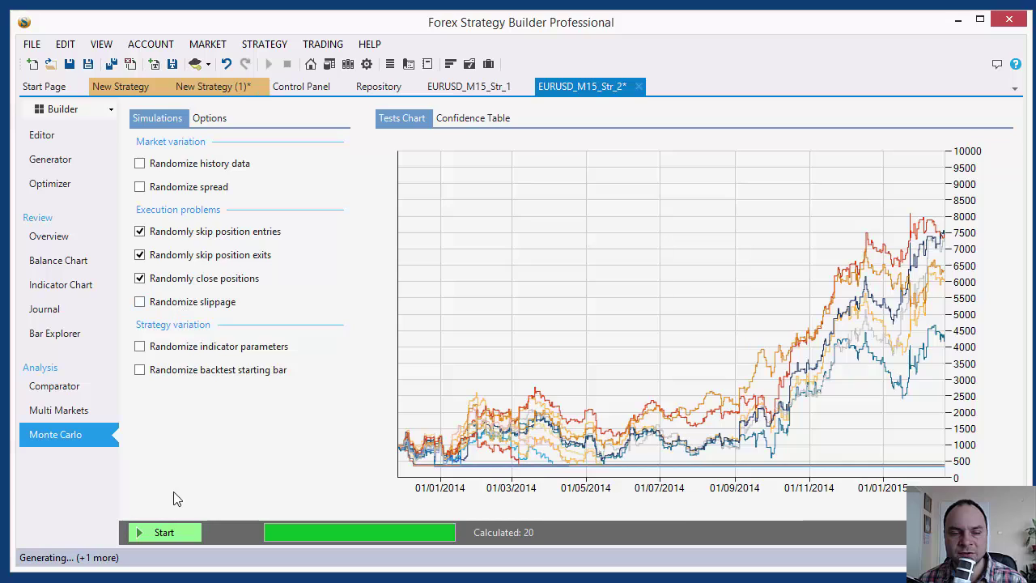
left_click(176, 280)
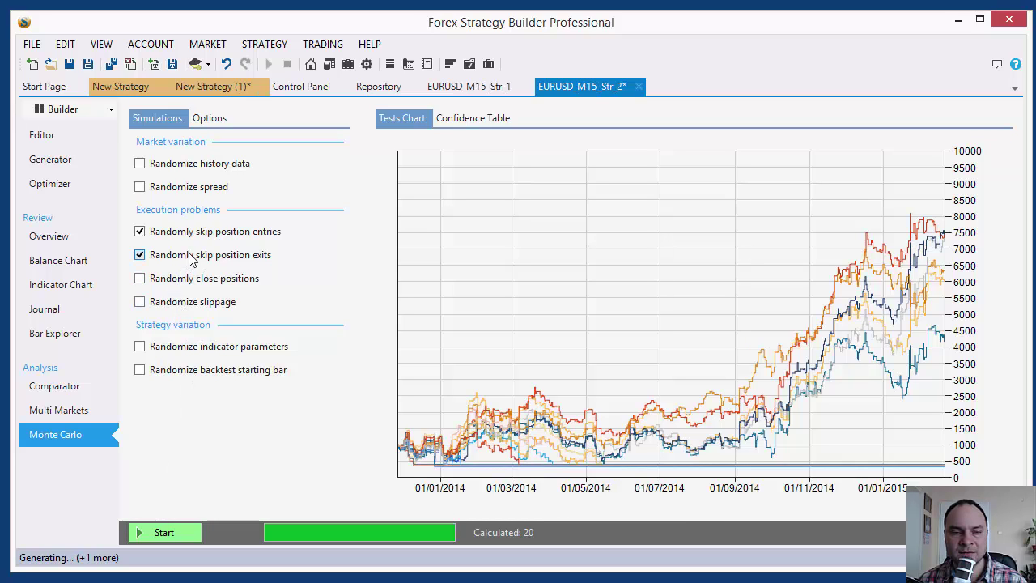
left_click(191, 256)
left_click(154, 532)
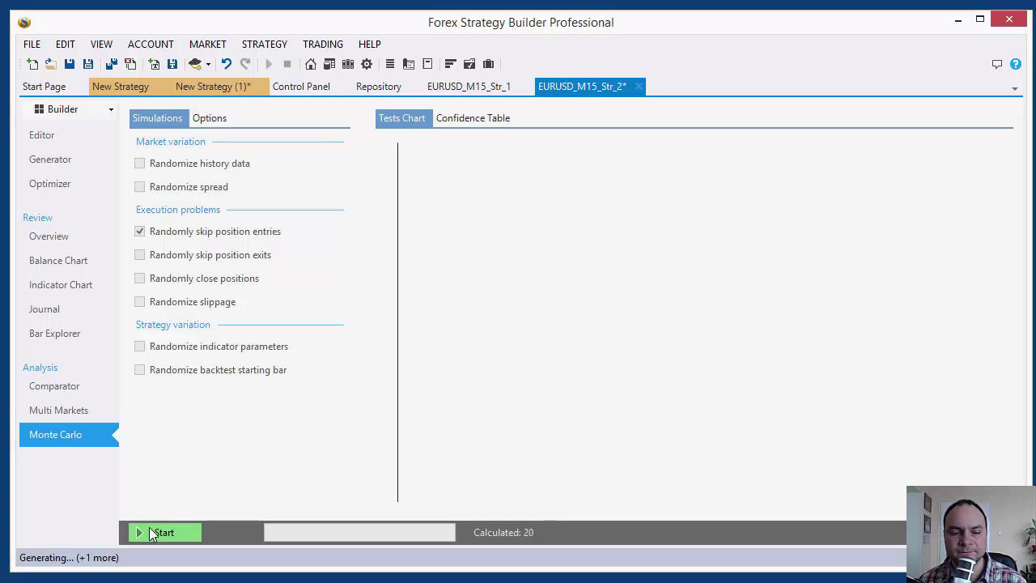
left_click(159, 533)
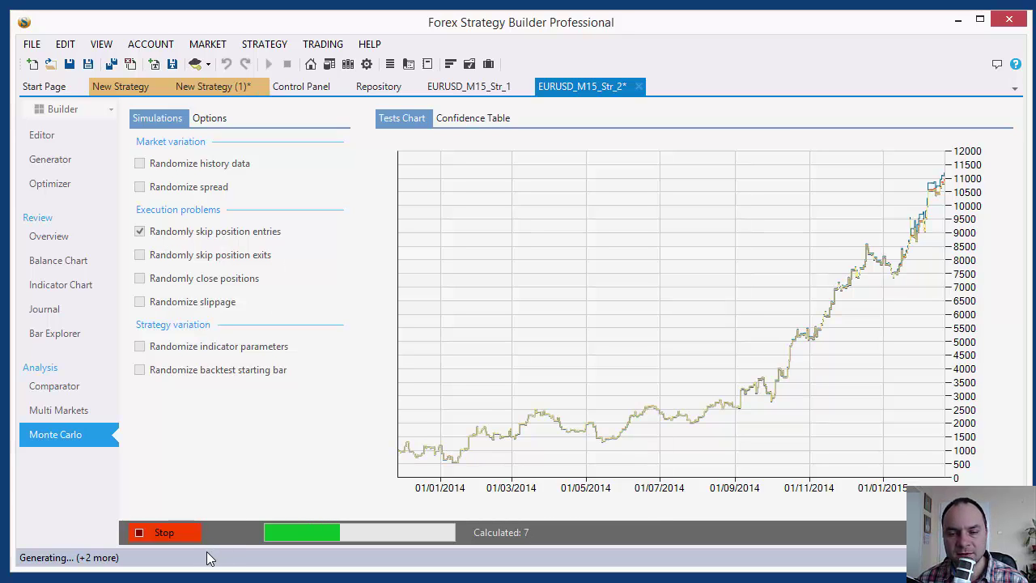
left_click(156, 533)
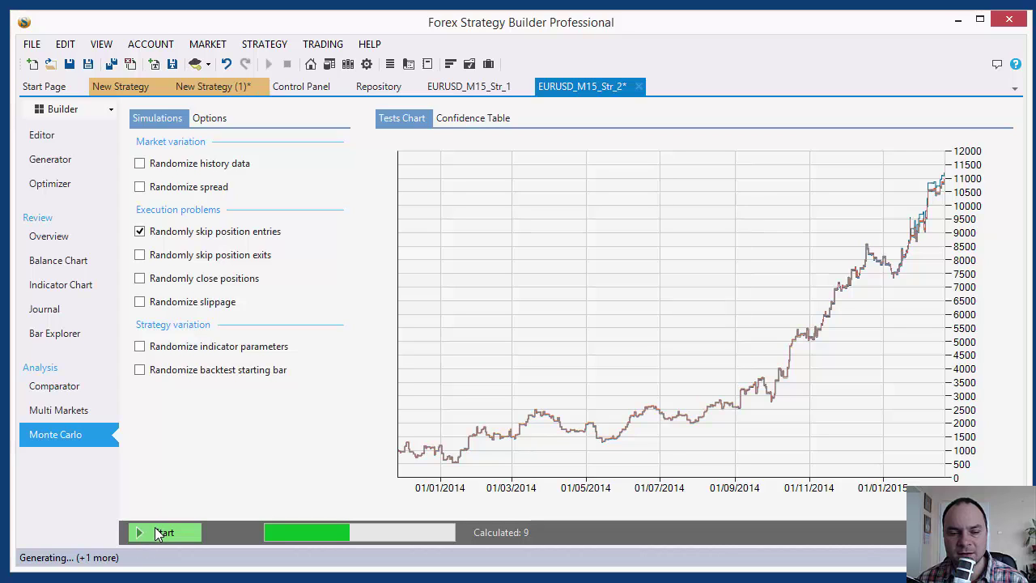
Randomize only skipped position exits instead of entries and run the Monte Carlo test, stopping it partway
left_click(164, 258)
left_click(174, 233)
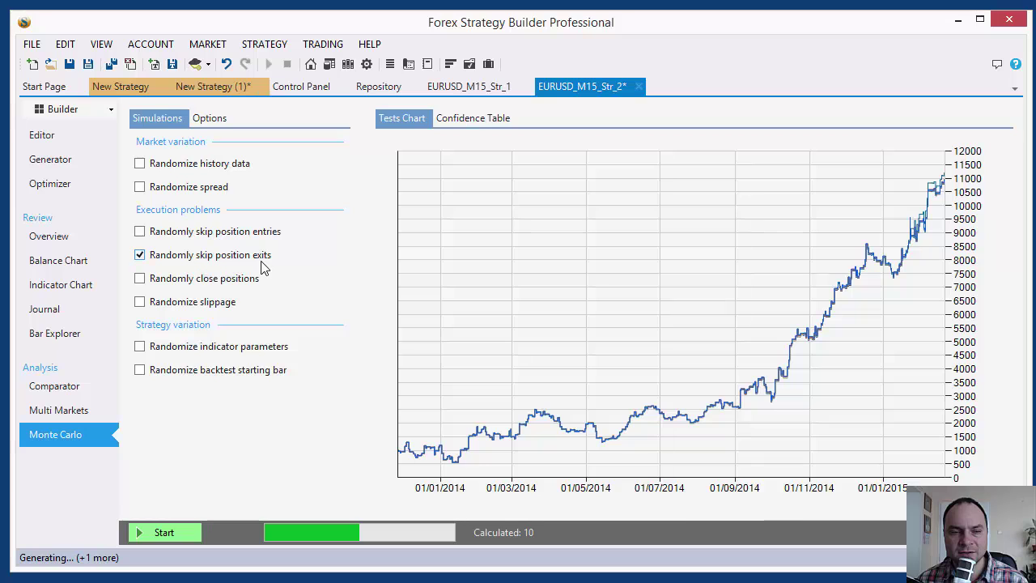
left_click(162, 531)
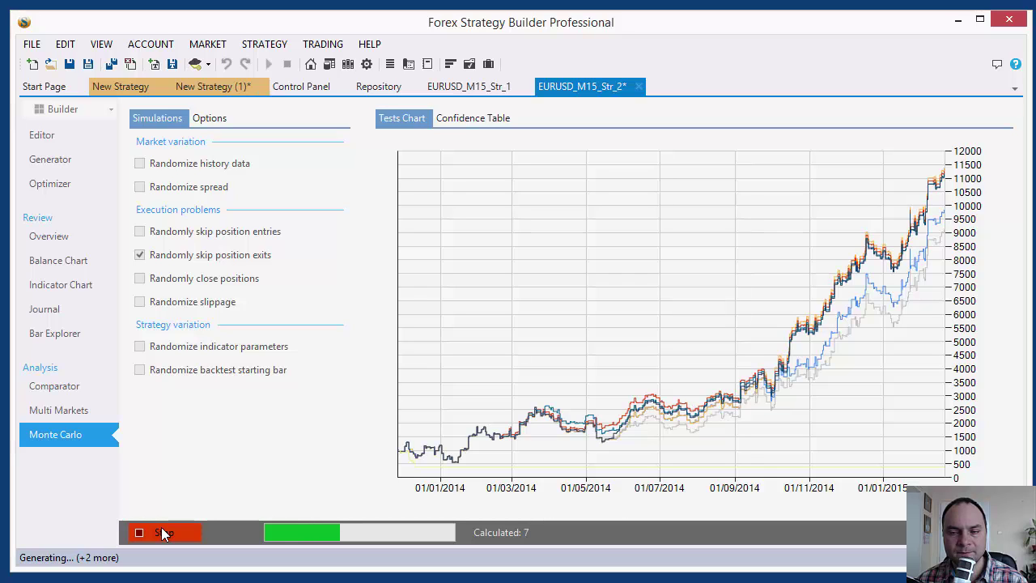
left_click(162, 532)
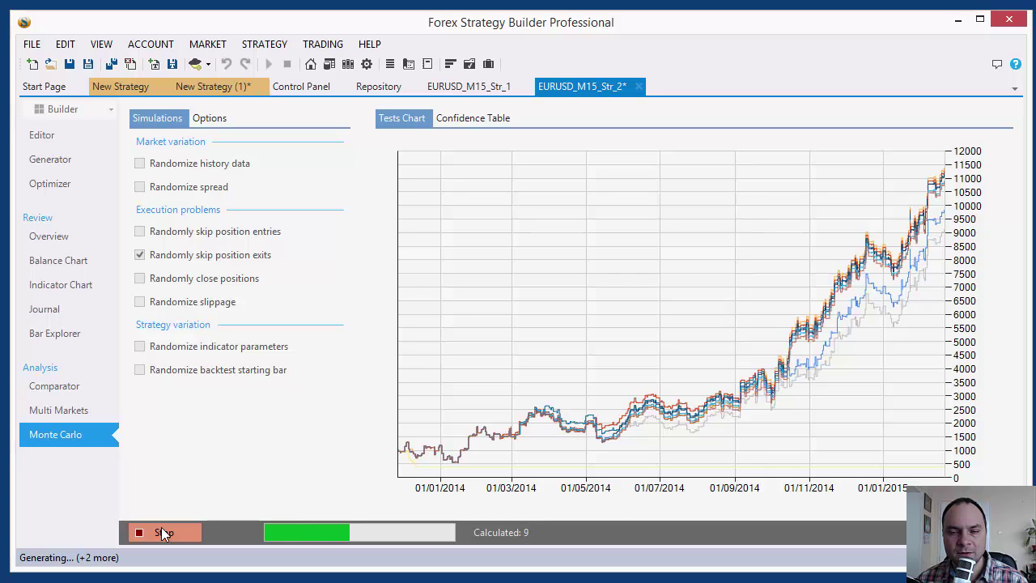
Combine skipped entries and exits with randomized history data and spread, and run the Monte Carlo test, stopping it partway
left_click(199, 233)
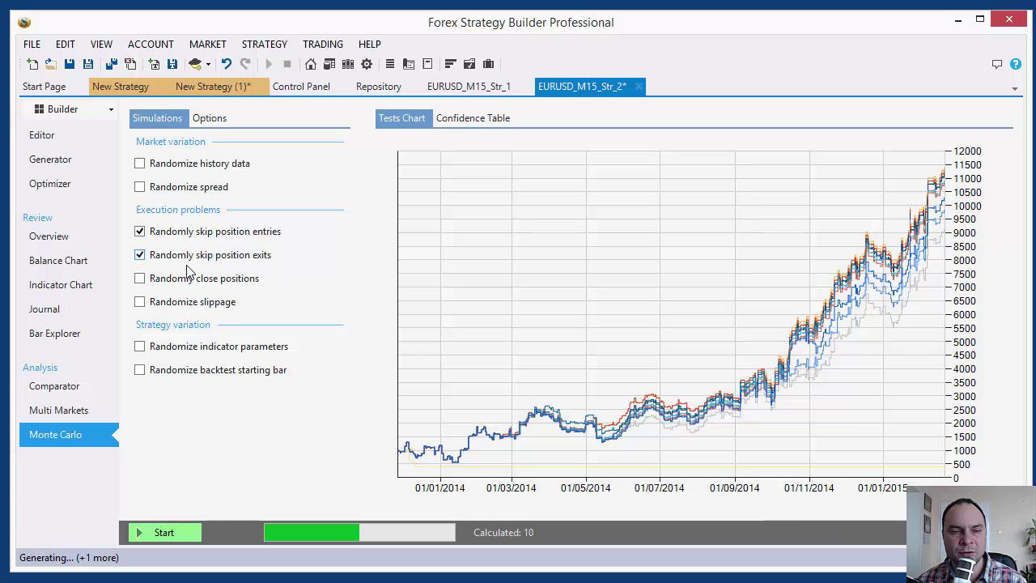
left_click(180, 168)
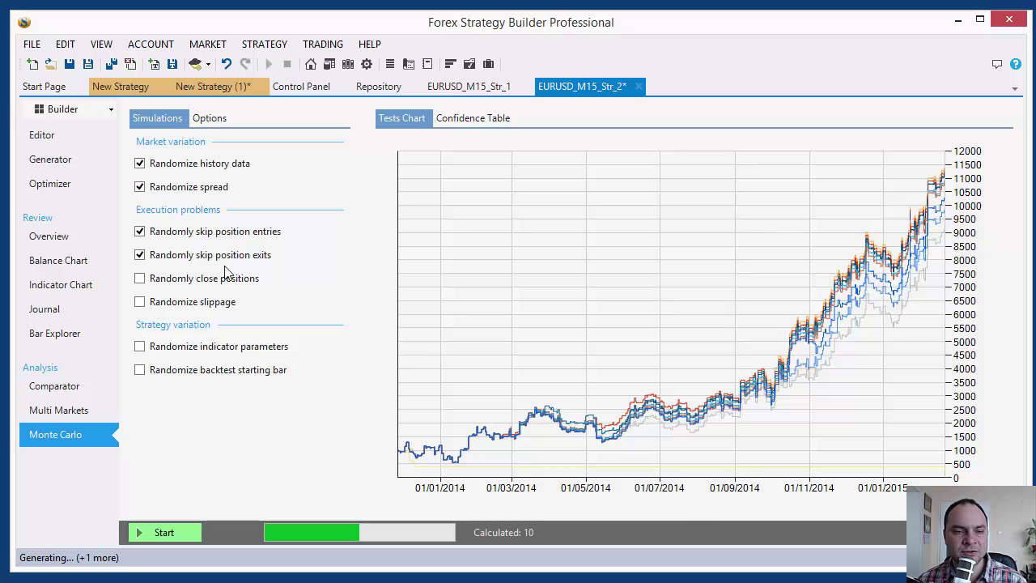
left_click(164, 531)
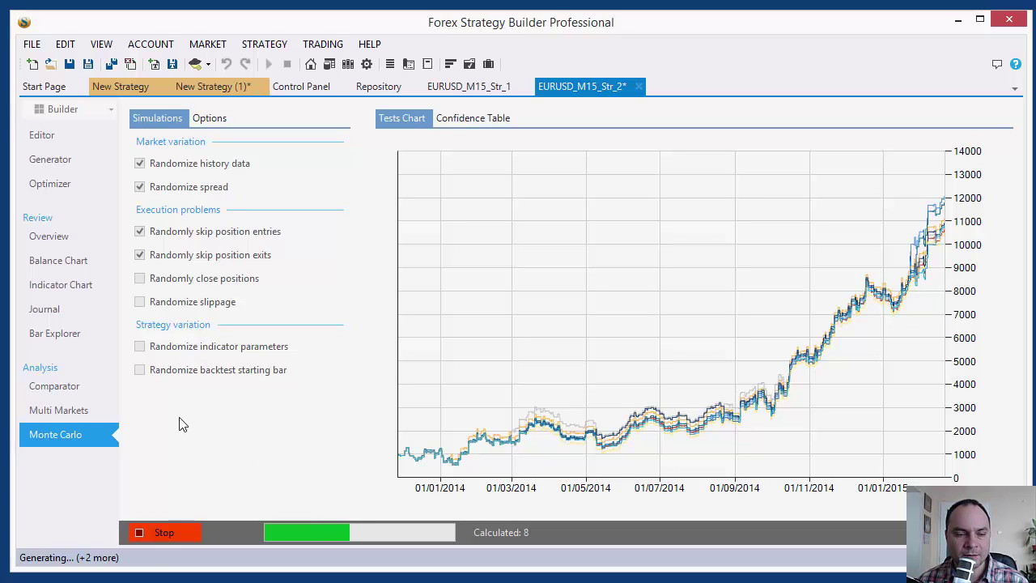
left_click(166, 534)
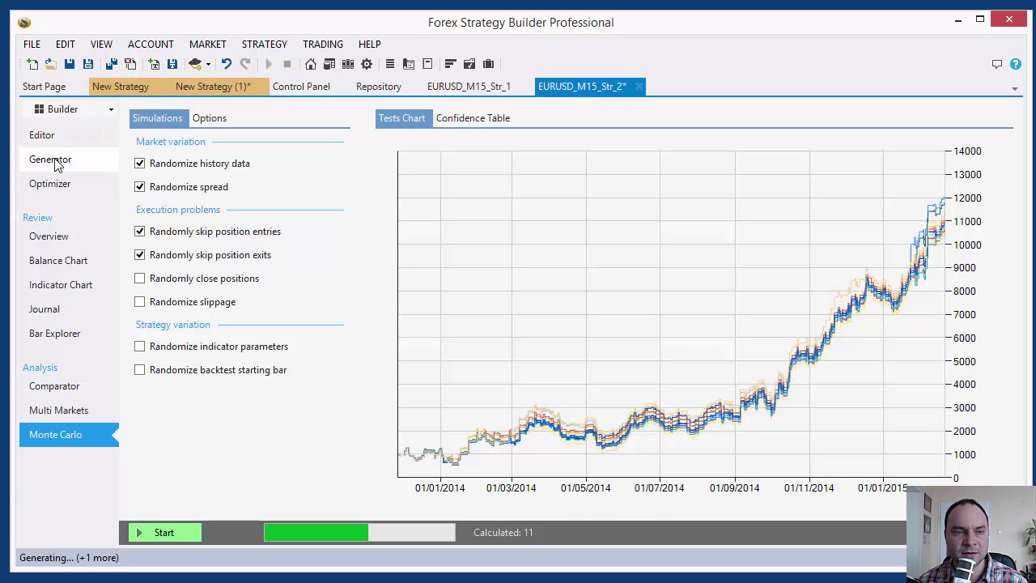
Examine the strategy's journal and the 19–20 February trades on the indicator chart, checking where positions open and close
left_click(57, 310)
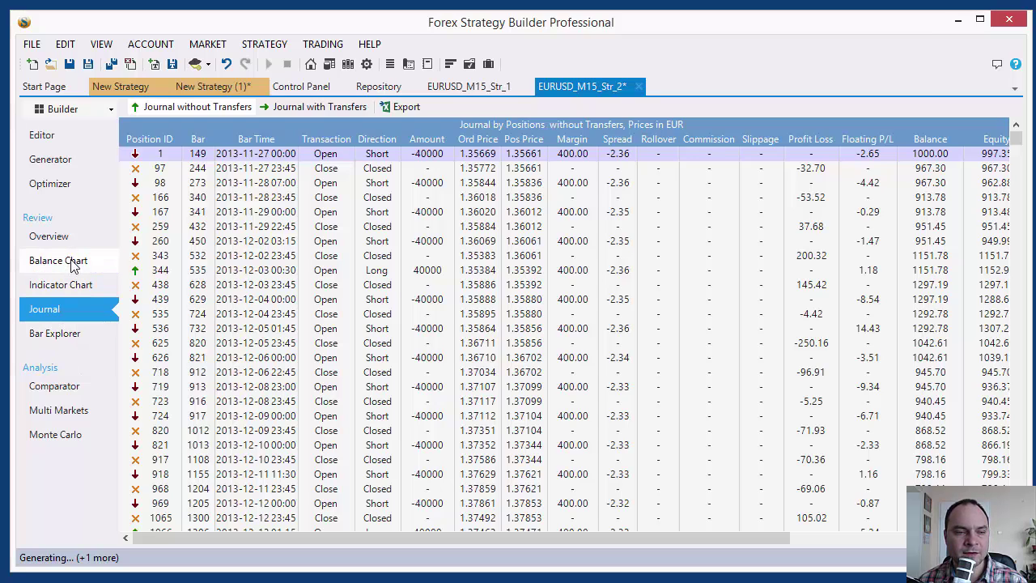
left_click(67, 292)
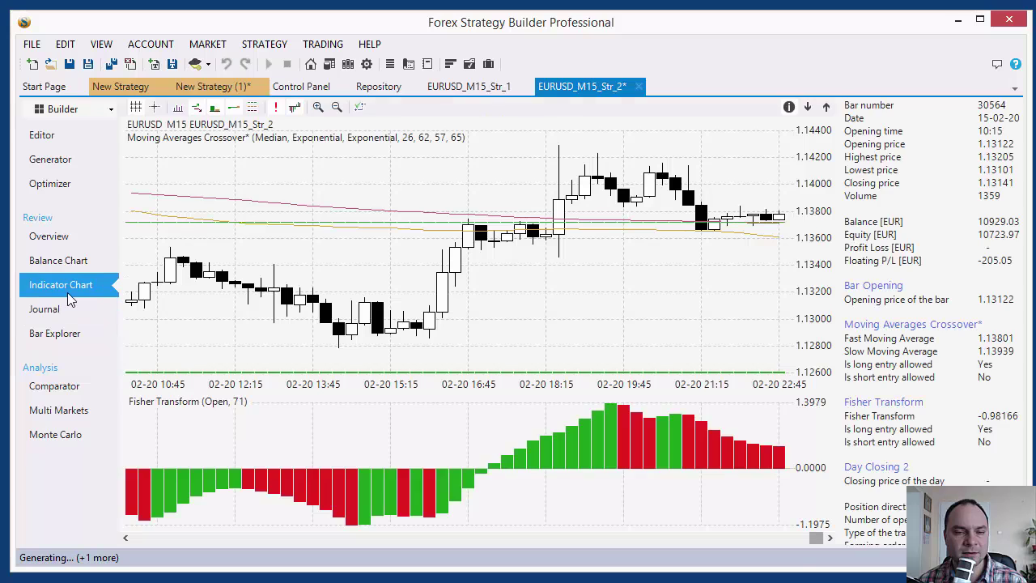
scroll(483, 333, "up", 5)
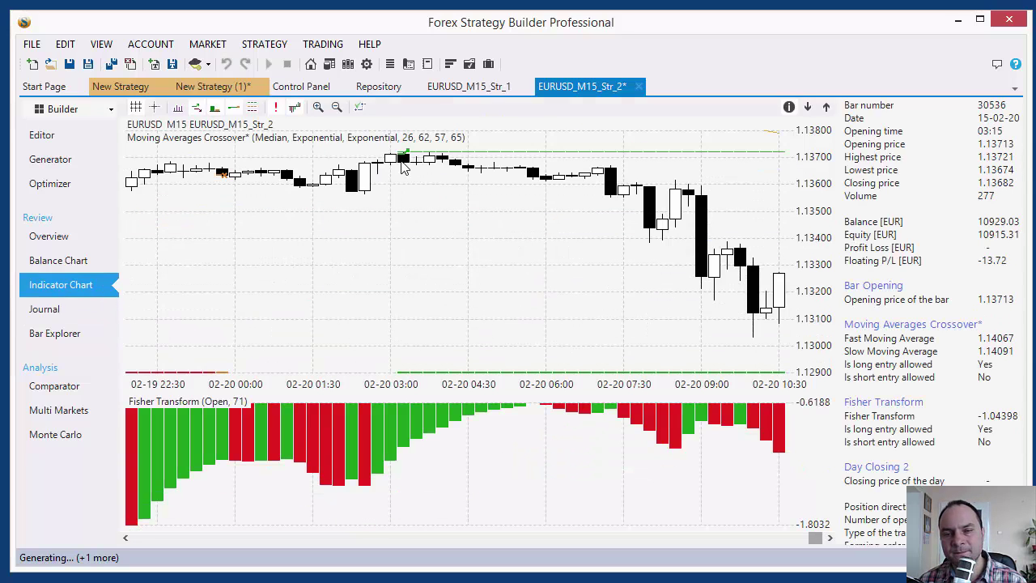
scroll(405, 166, "down", 2)
scroll(397, 175, "up", 2)
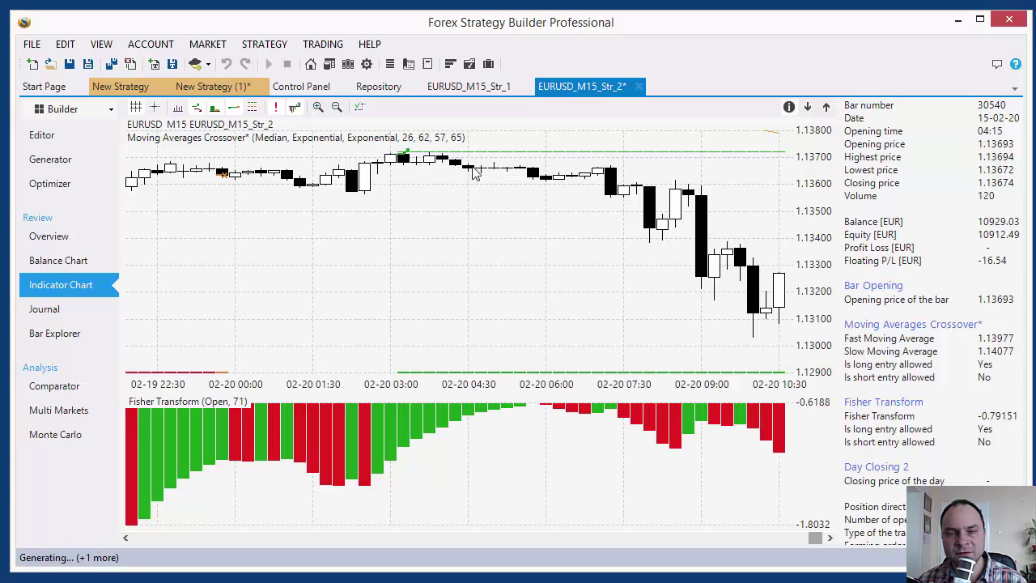
scroll(669, 279, "down", 6)
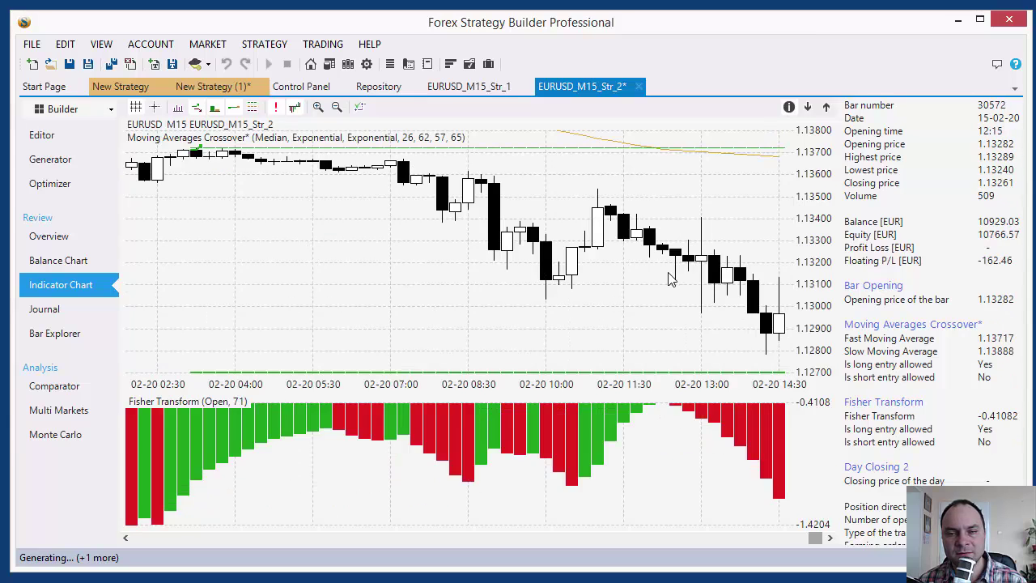
scroll(669, 279, "down", 1)
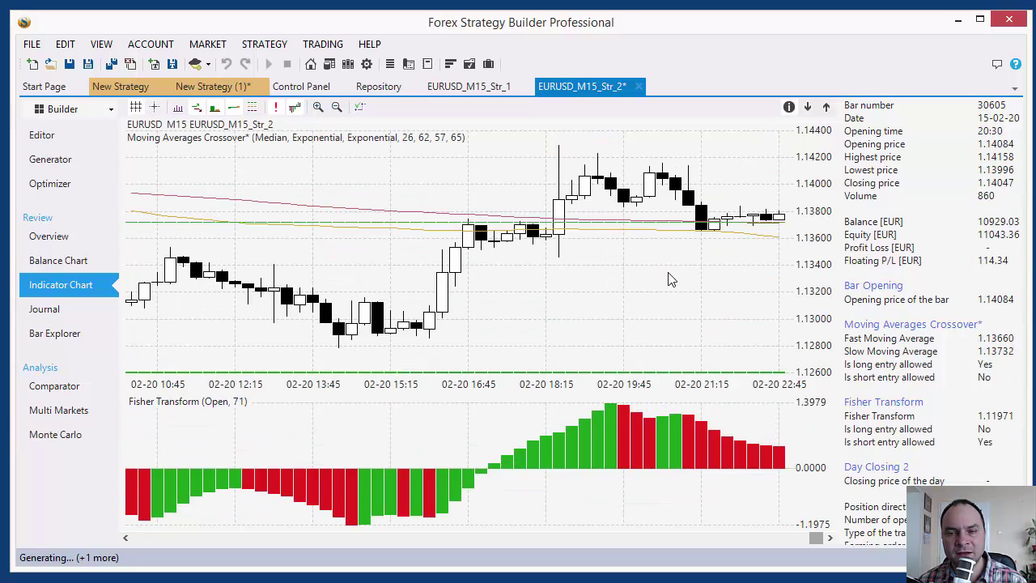
scroll(669, 279, "up", 10)
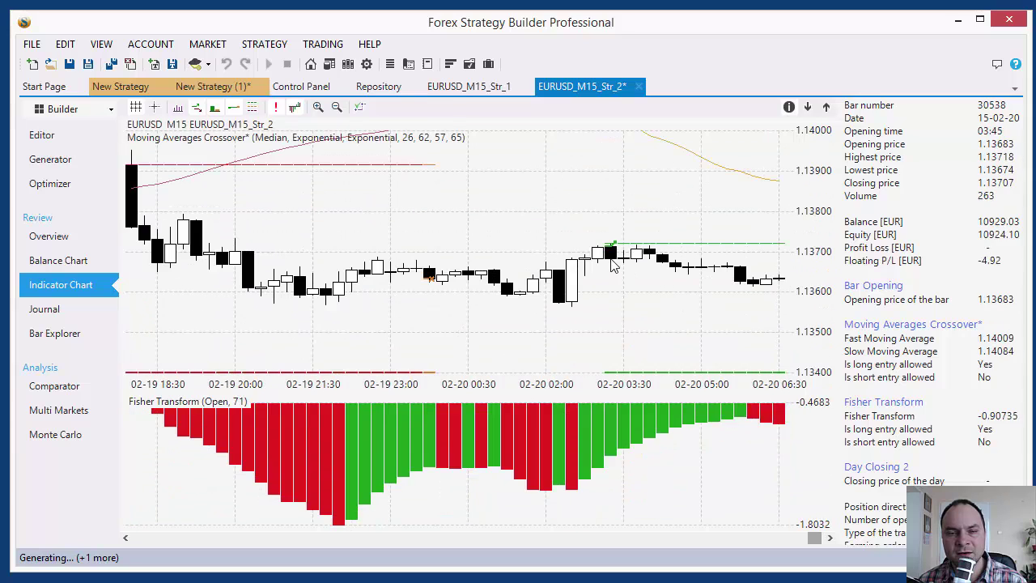
scroll(482, 266, "up", 4)
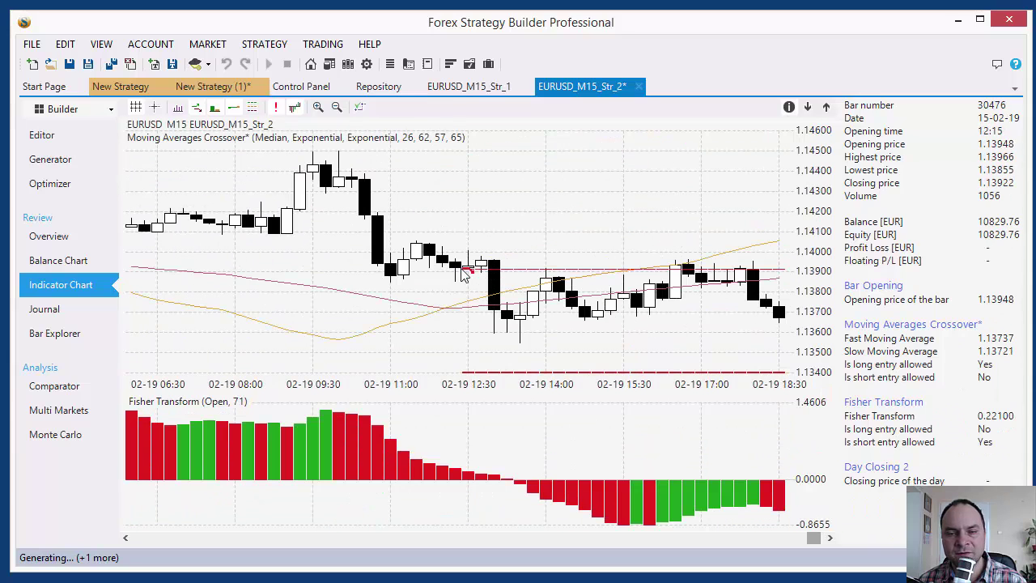
scroll(712, 312, "up", 2)
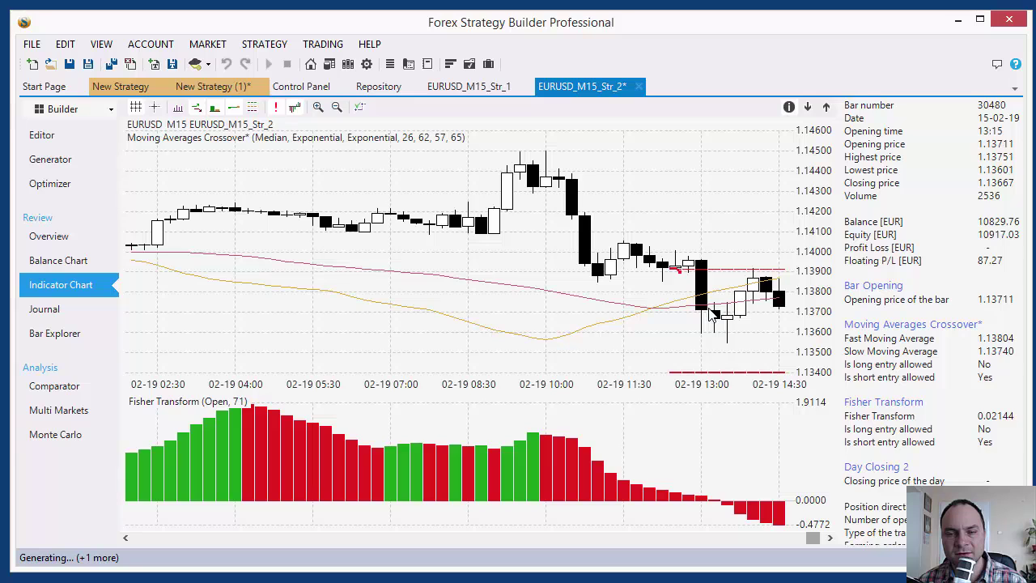
scroll(709, 314, "down", 4)
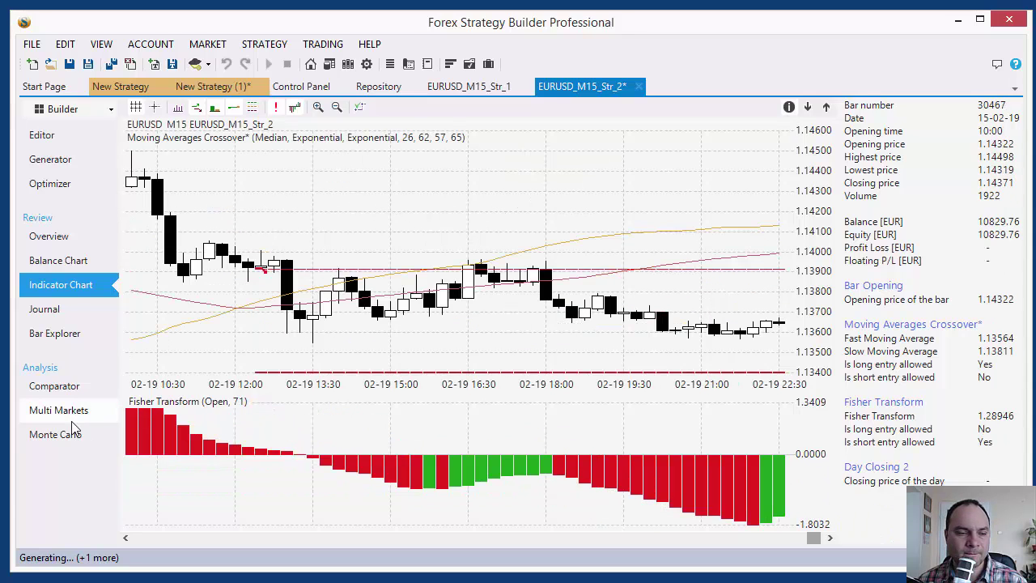
Return to the Monte Carlo tool and switch off randomized history data, randomized spread, and skipped position entries and exits
left_click(63, 440)
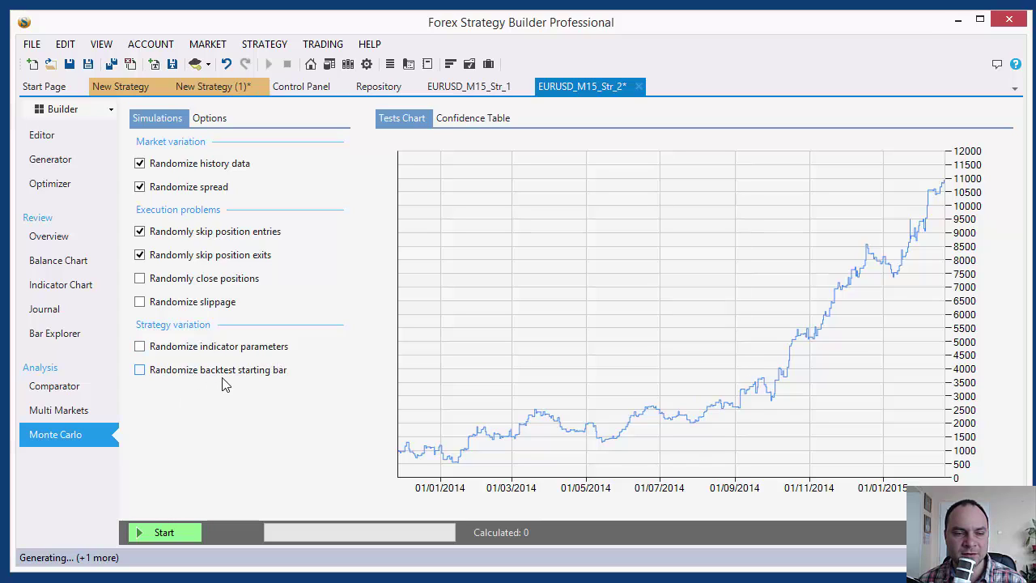
left_click(143, 165)
left_click(140, 186)
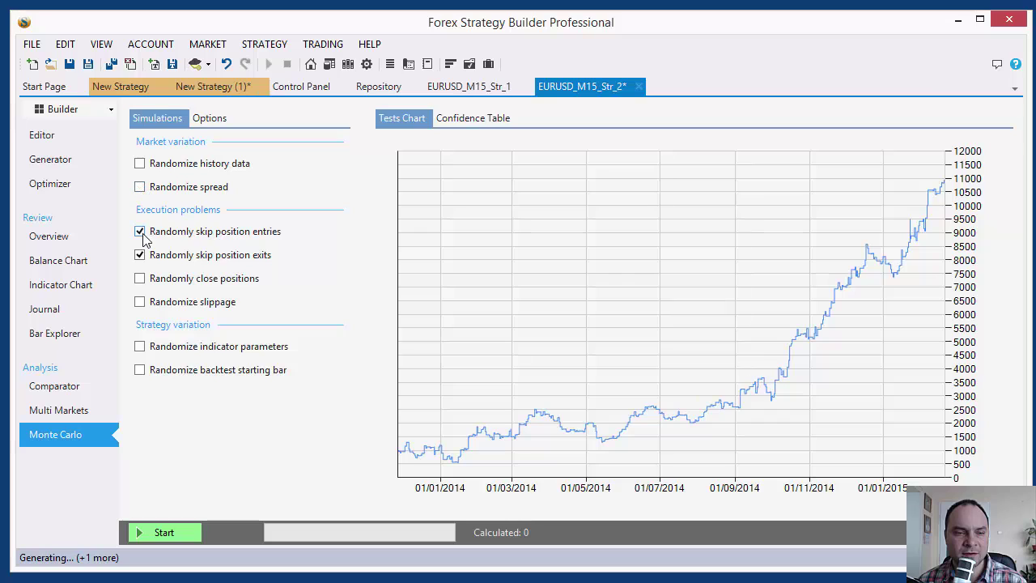
left_click(141, 232)
left_click(141, 255)
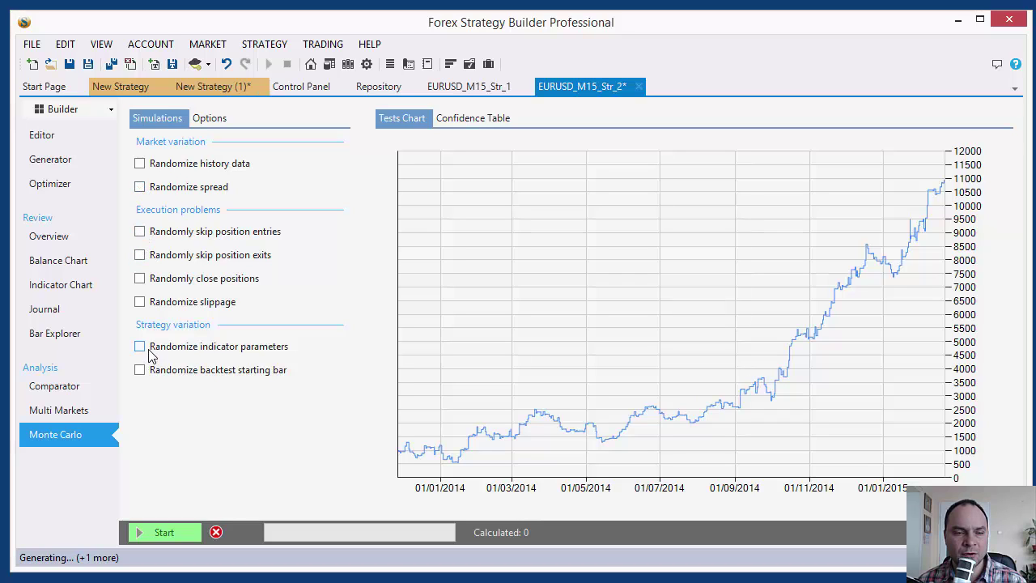
Run the Monte Carlo test with only indicator parameters randomized, stop it partway, and switch that simulation off
left_click(146, 350)
left_click(156, 535)
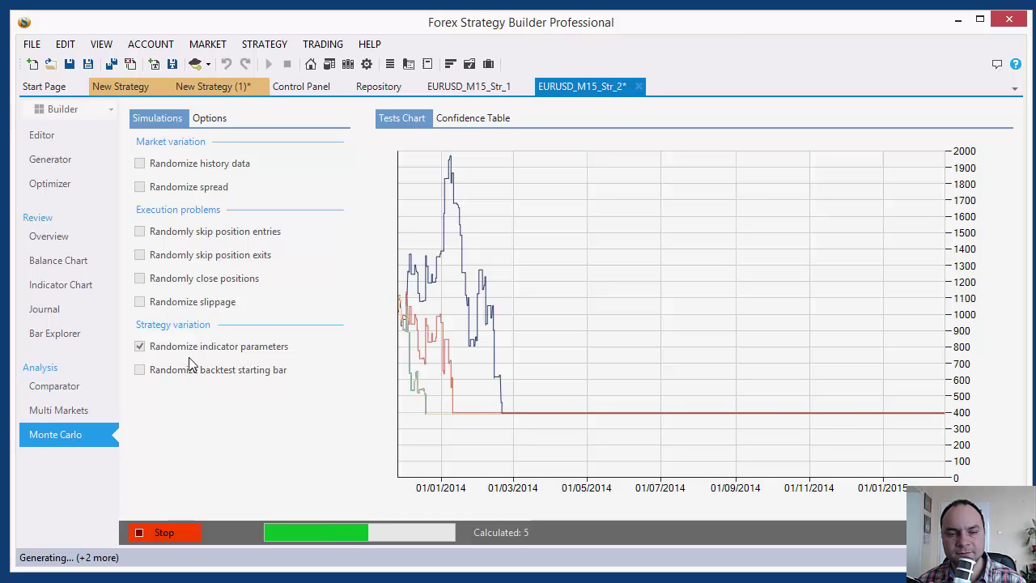
left_click(164, 534)
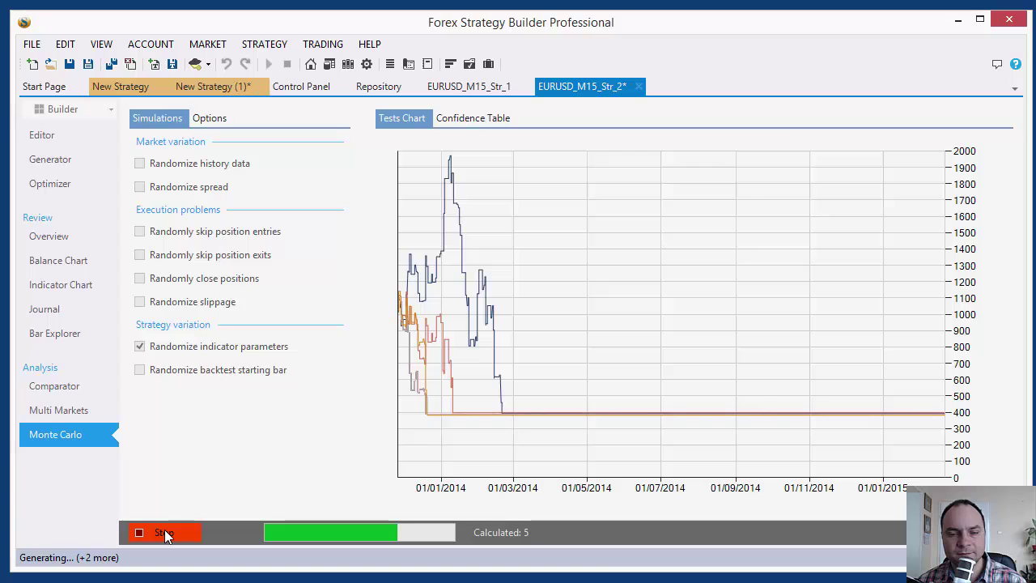
left_click(160, 350)
Check the change probability and maximum change percentages for indicator parameters in the Monte Carlo options
left_click(212, 118)
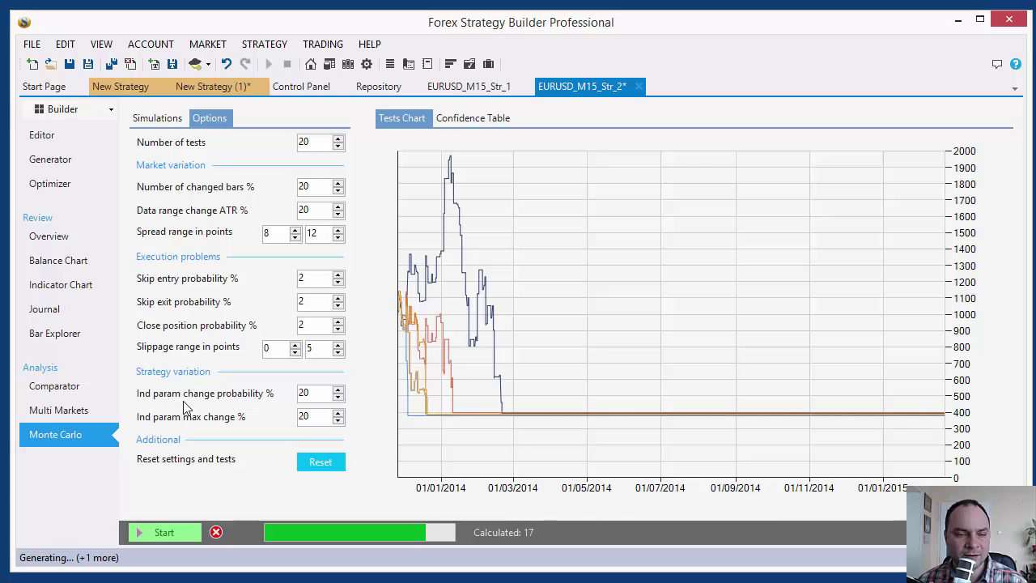
double_click(322, 392)
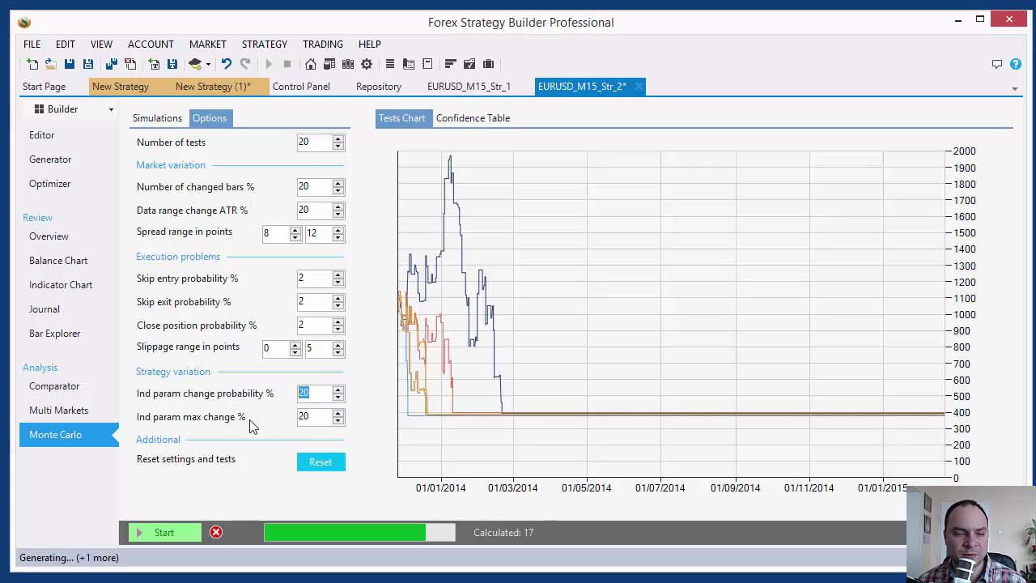
double_click(303, 416)
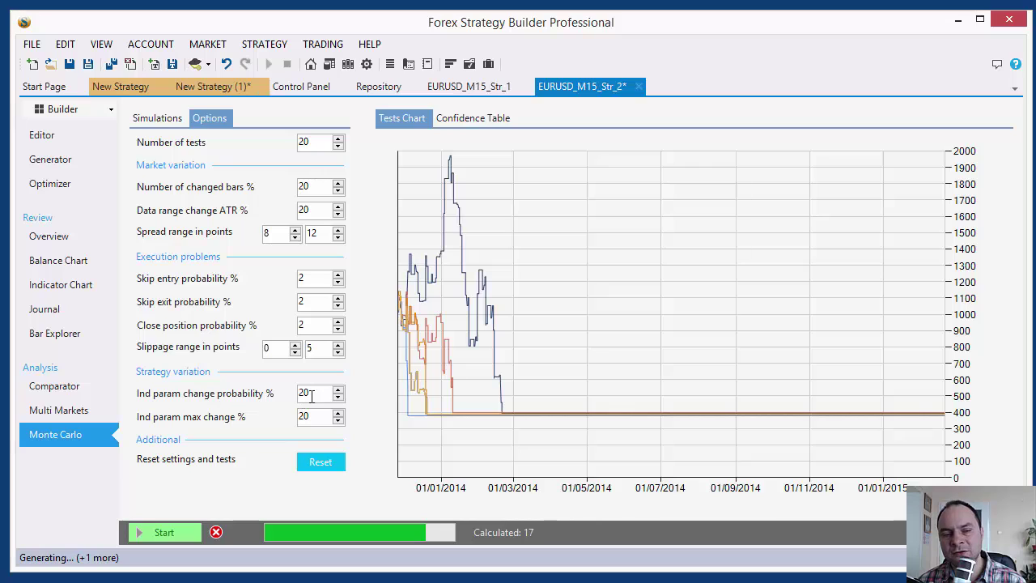
left_click_drag(311, 395, 296, 394)
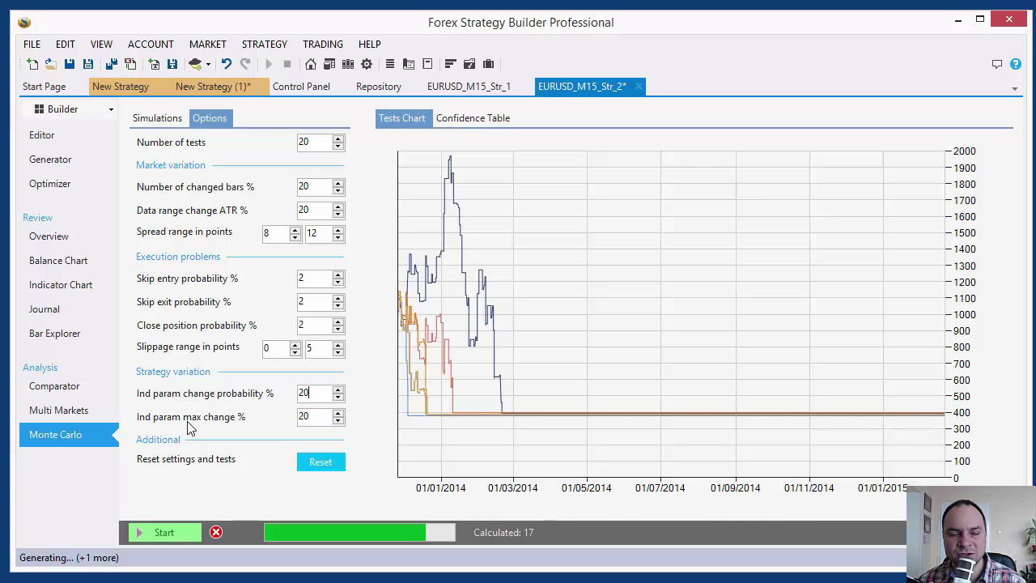
double_click(312, 416)
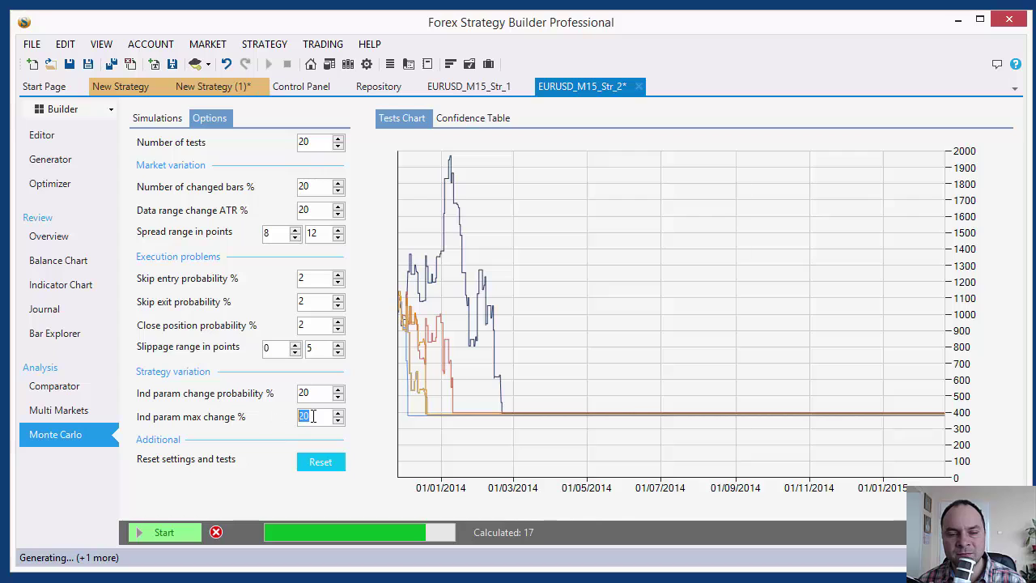
left_click(159, 119)
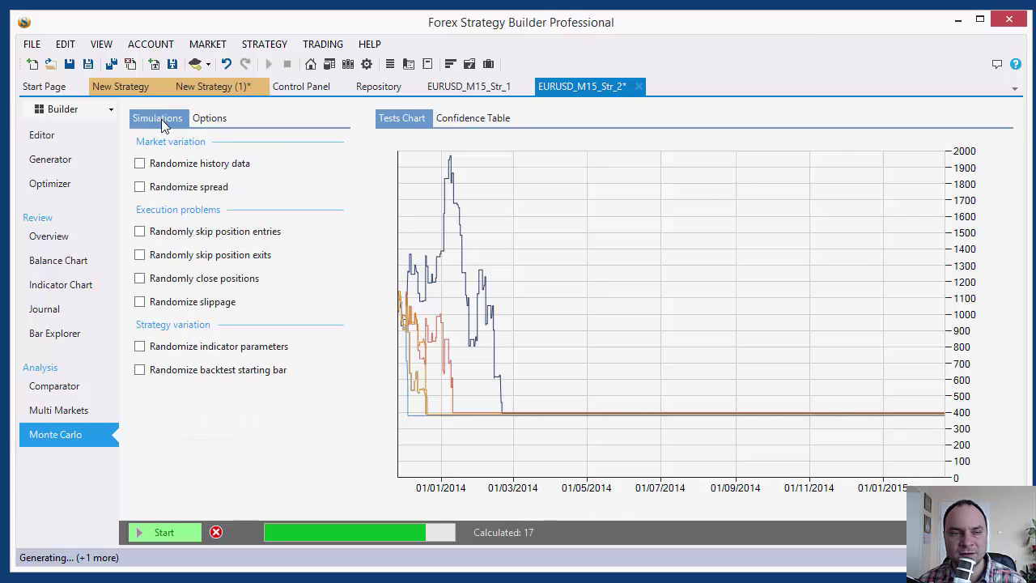
Return to the strategy editor and undo the removal of the Spread Level Pro entry condition
left_click(61, 140)
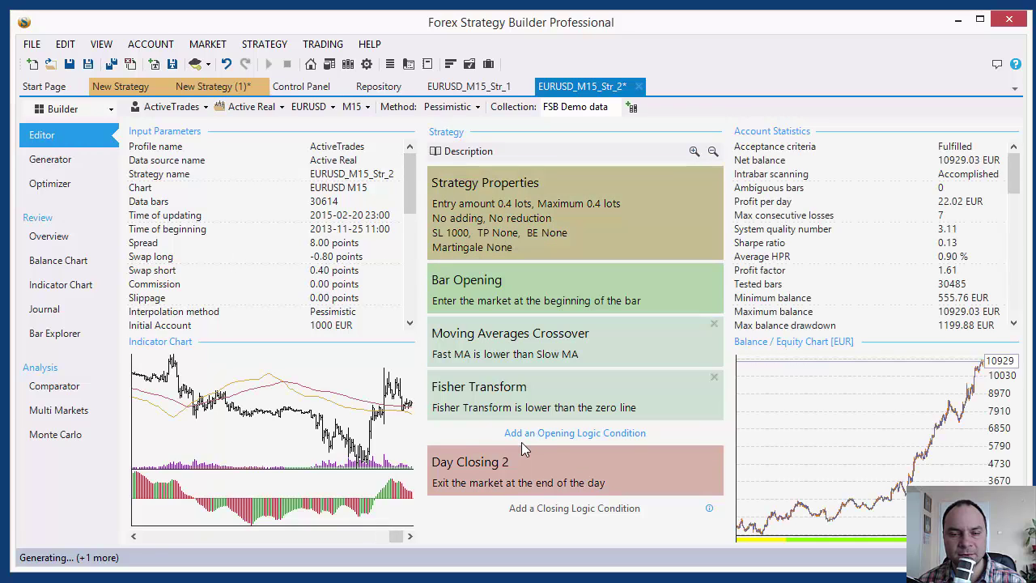
left_click(226, 64)
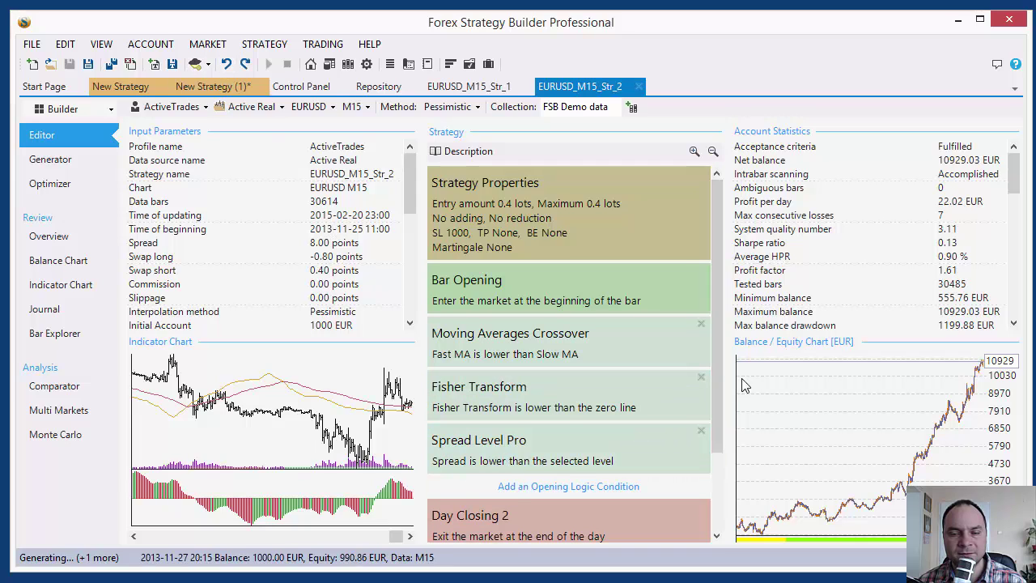
Try a fast MA period of 32 and a slow MA period of 55 in the Moving Averages Crossover condition
left_click_drag(720, 408, 728, 504)
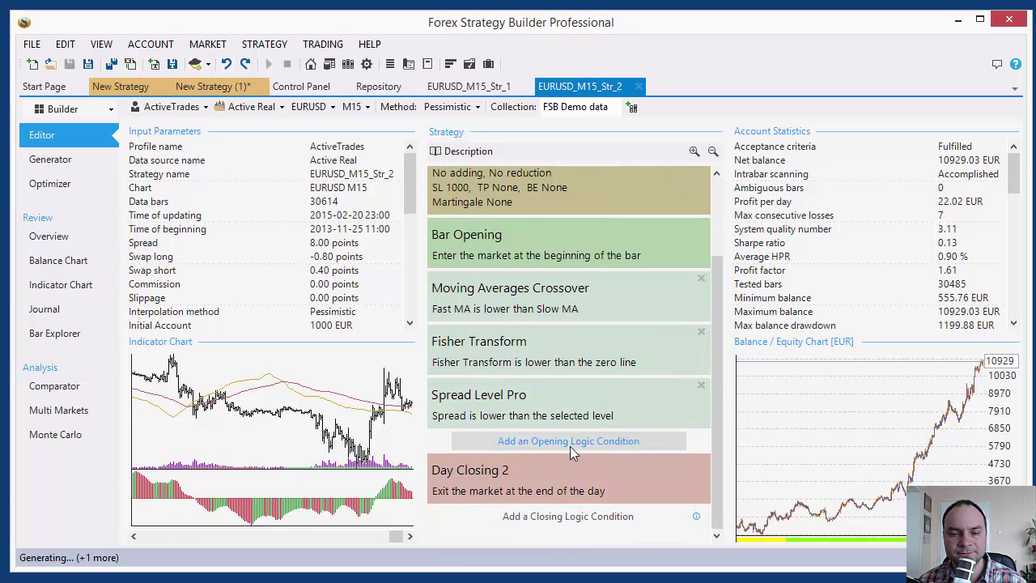
left_click(502, 306)
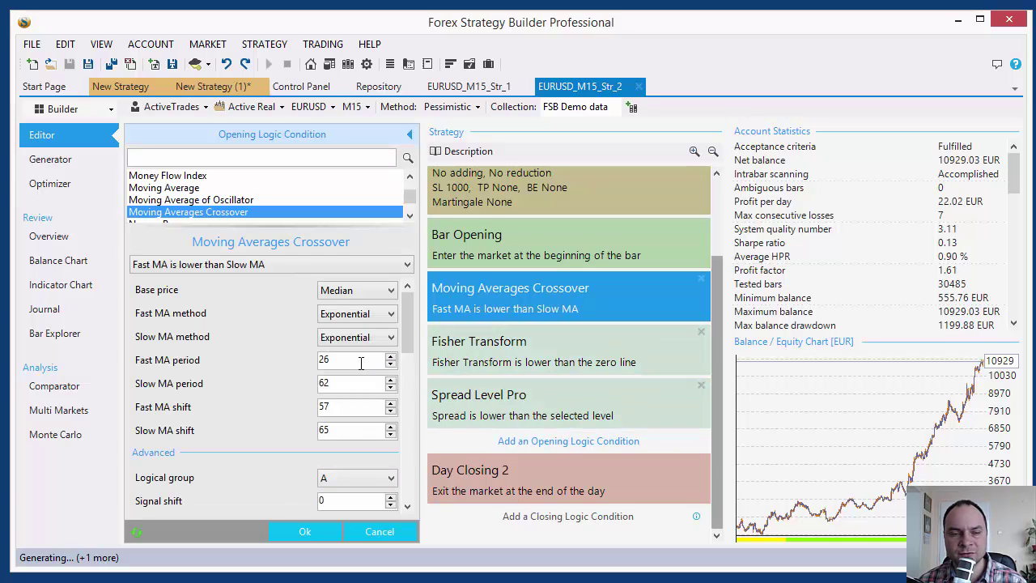
scroll(354, 359, "up", 2)
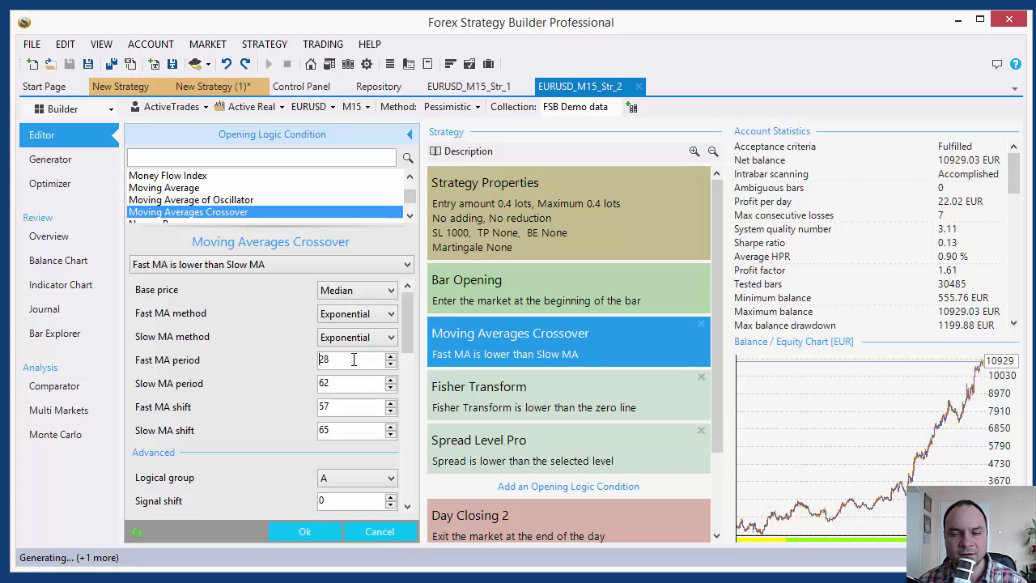
scroll(354, 360, "up", 2)
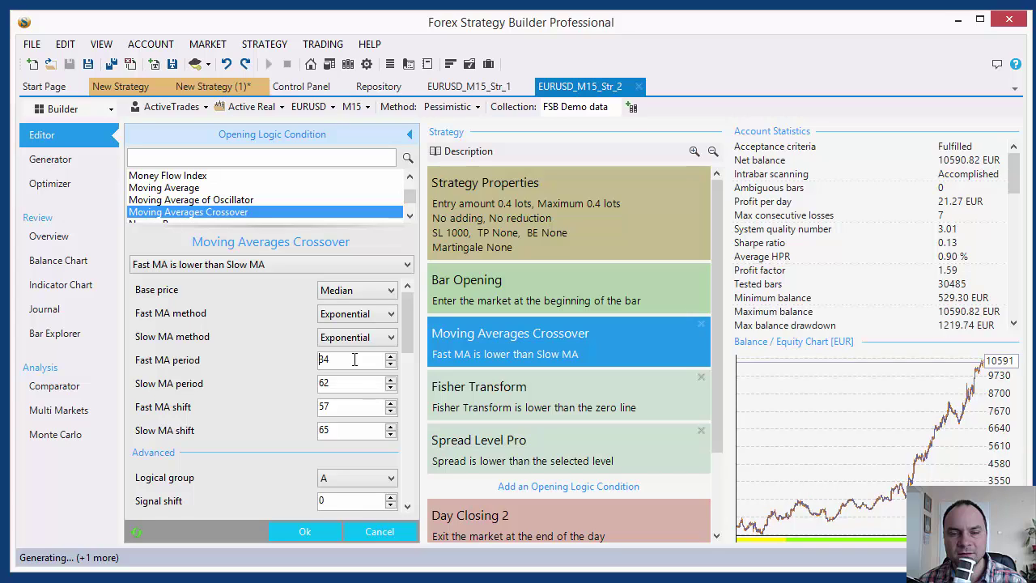
scroll(354, 359, "down", 1)
scroll(345, 384, "down", 3)
scroll(346, 387, "down", 2)
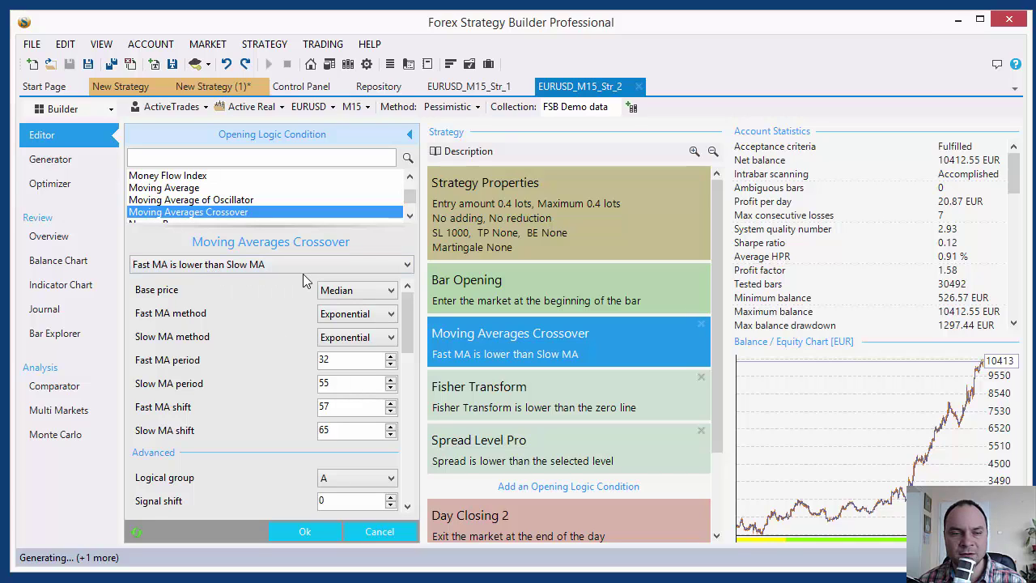
Try fast and slow MA shifts of 0 in the crossover condition, and discard all its parameter changes
double_click(335, 406)
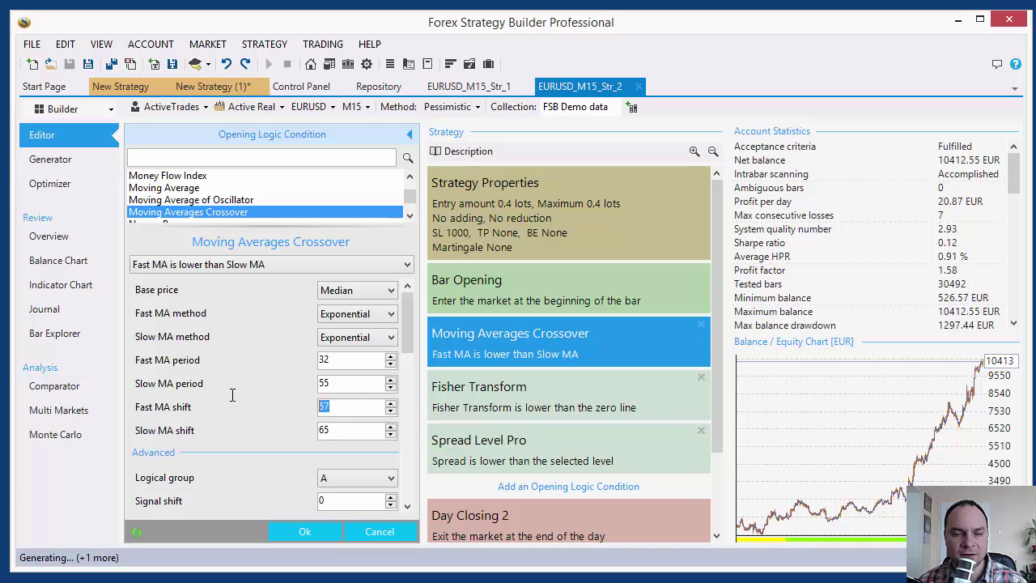
type("0")
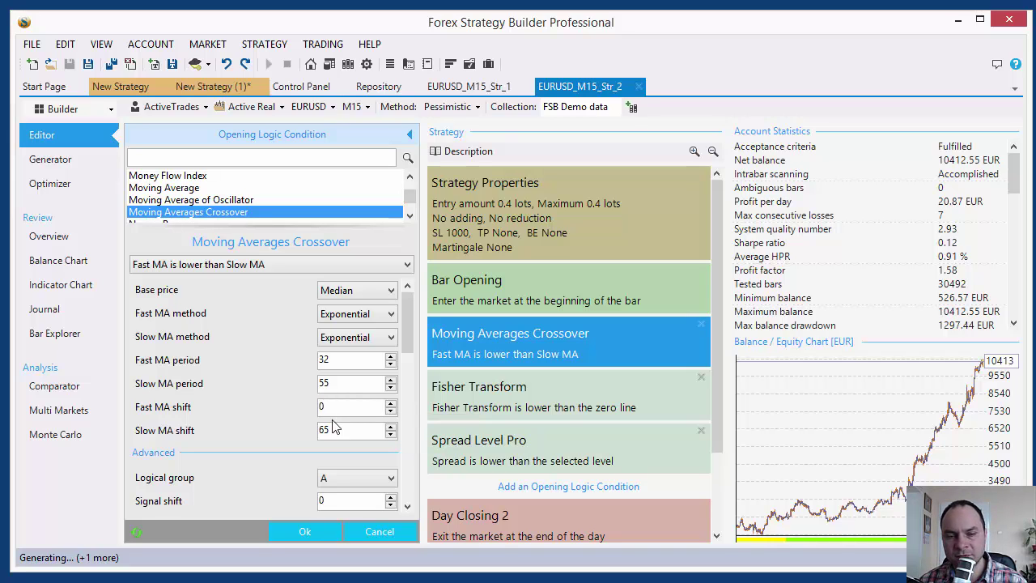
double_click(335, 430)
type("0")
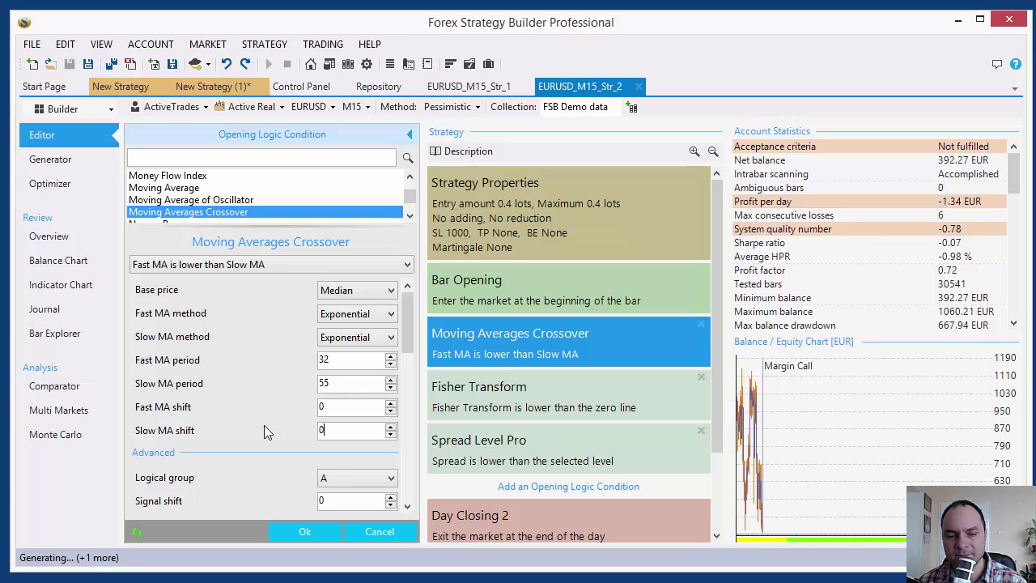
left_click(371, 529)
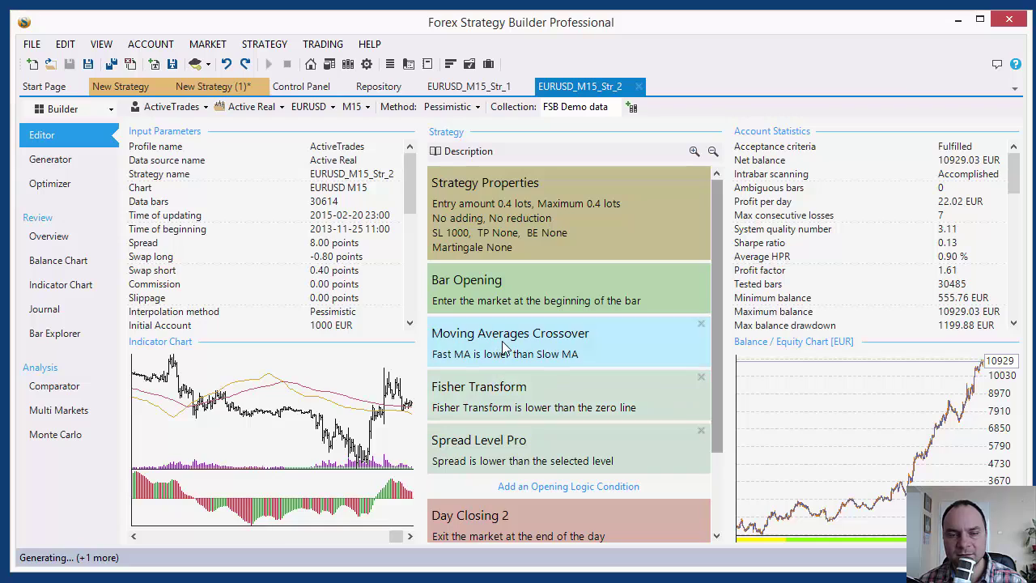
Try Close as the base price of the Moving Averages Crossover, and set it back to Median
left_click(502, 344)
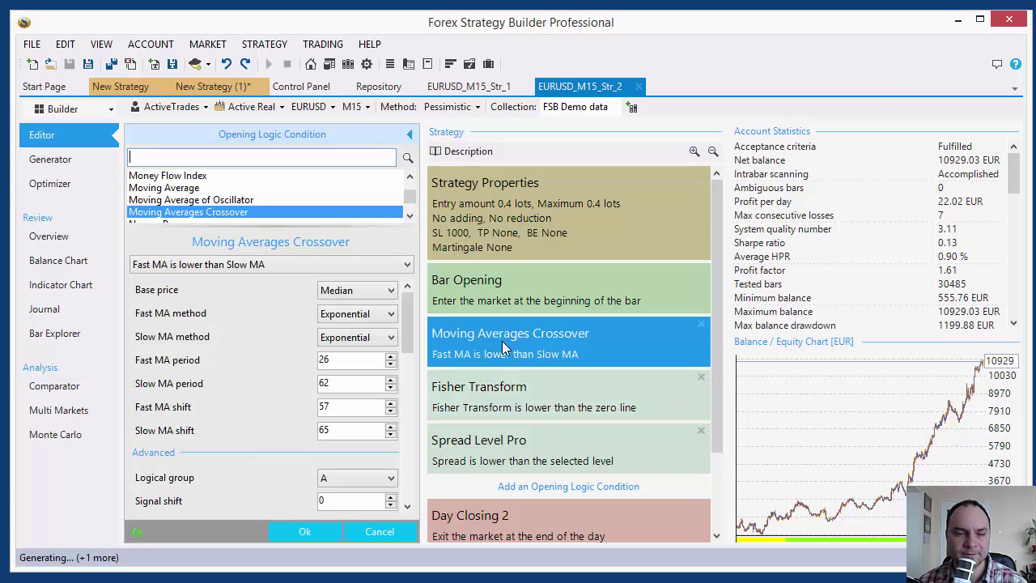
left_click(353, 290)
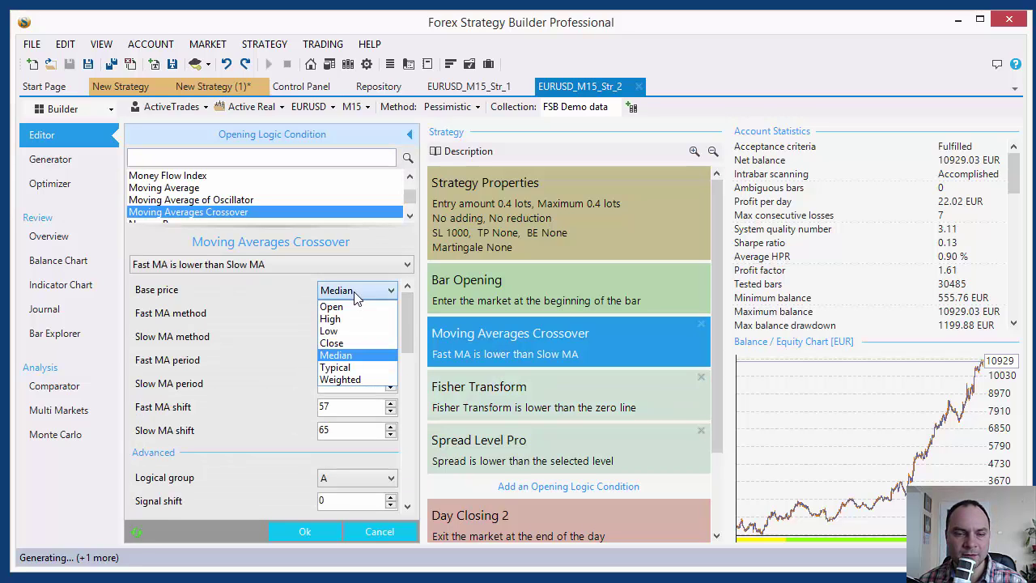
left_click(348, 343)
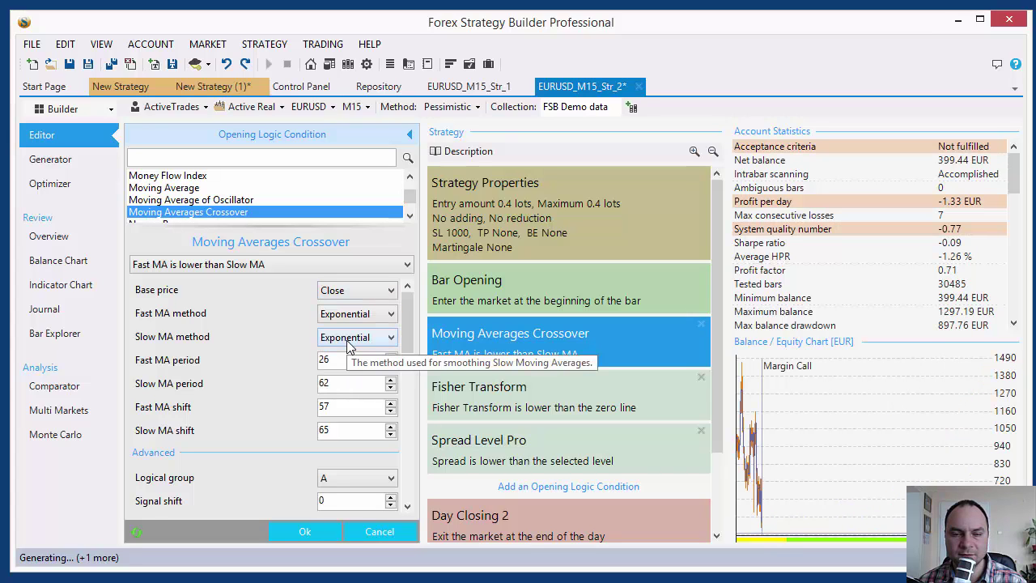
left_click(360, 292)
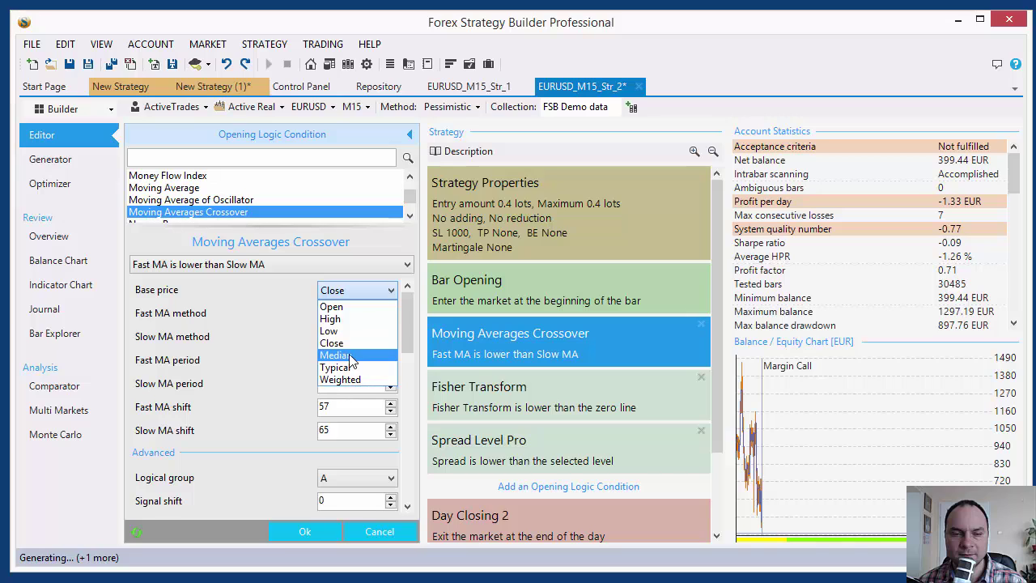
left_click(350, 356)
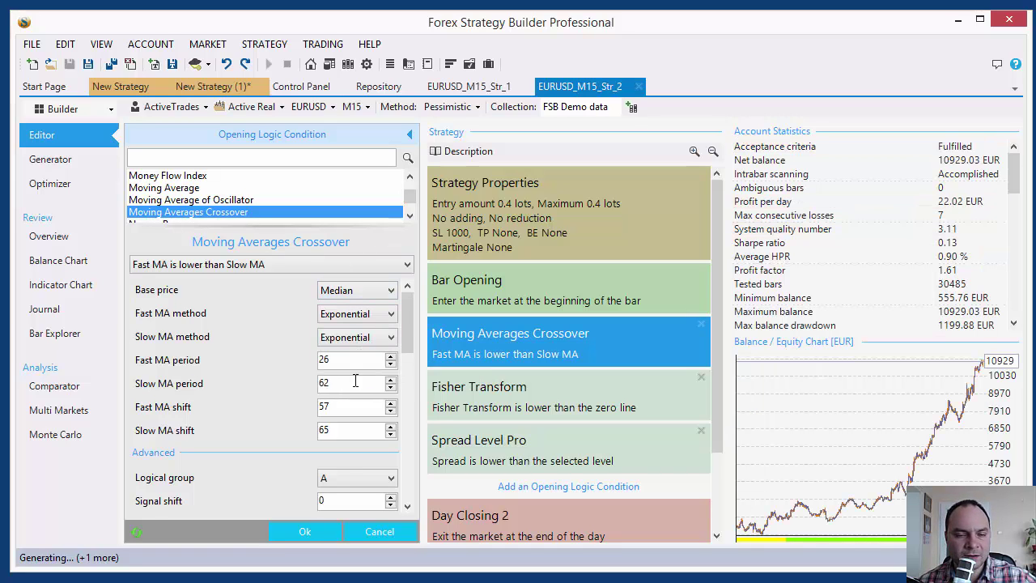
Try lowering the fast MA shift to 48 and the slow MA shift to 58, and discard the changes
left_click(364, 408)
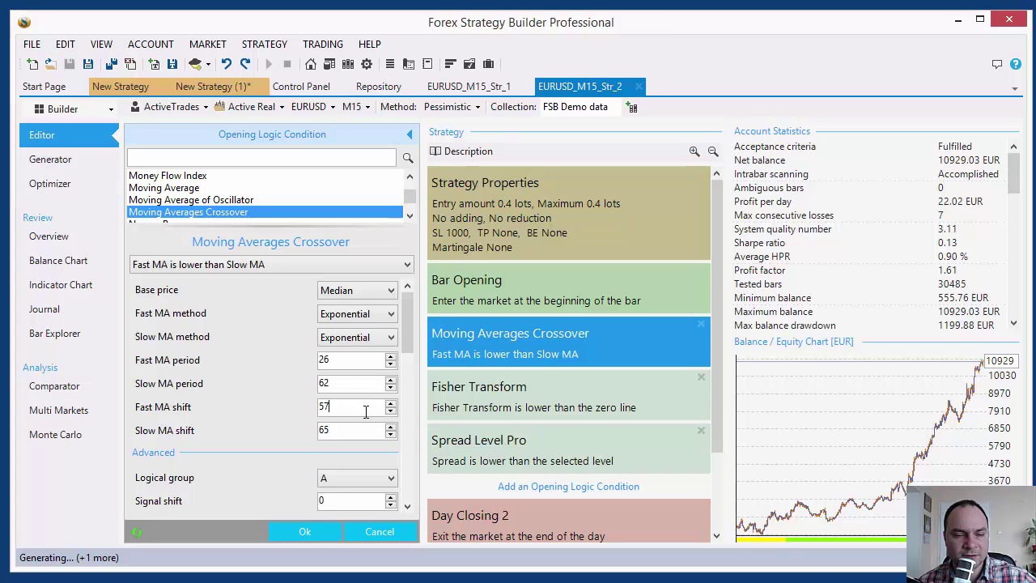
key("Down")
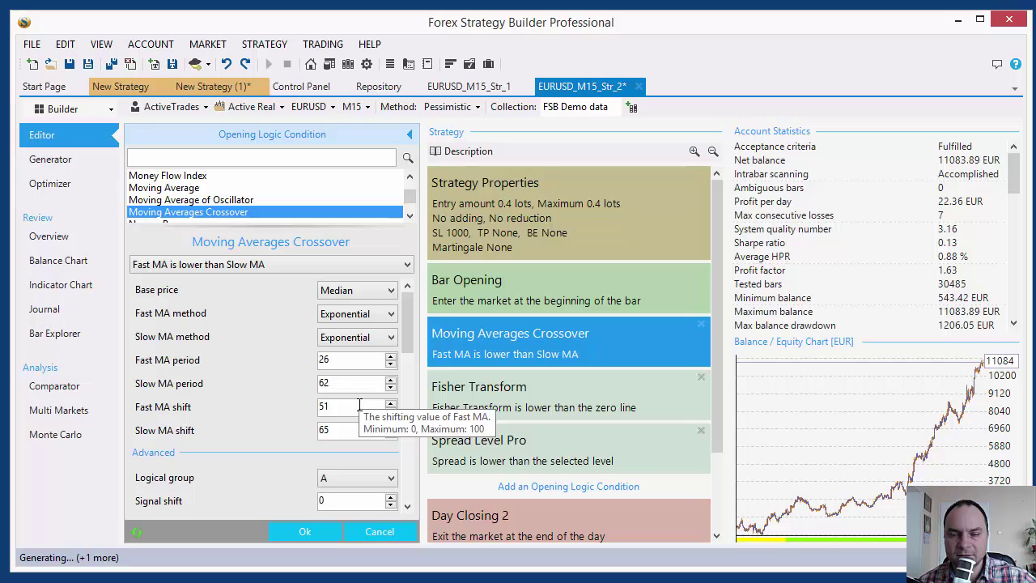
key("Down")
key("Down")
key("Down")
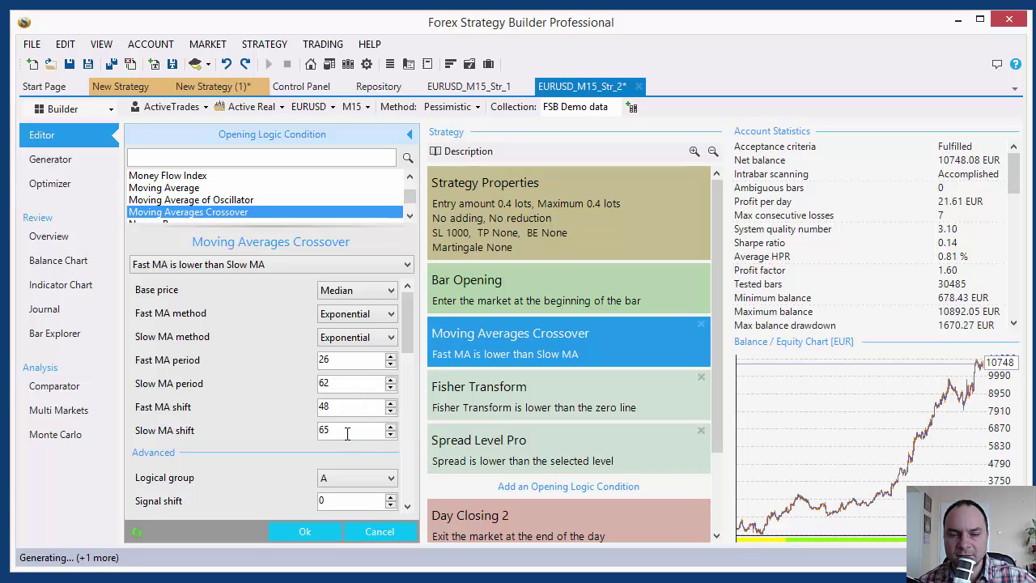
key("Down")
key("Down")
key("Down")
key("Down")
key("Down")
key("Down")
key("Down")
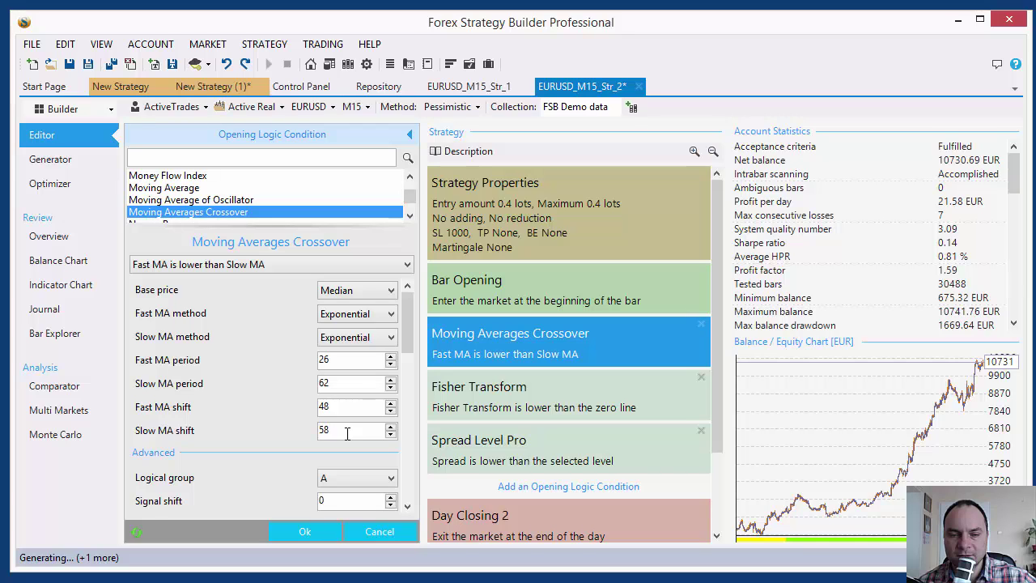
left_click(380, 531)
Set the base price of the Fisher Transform entry condition to Close
left_click(492, 415)
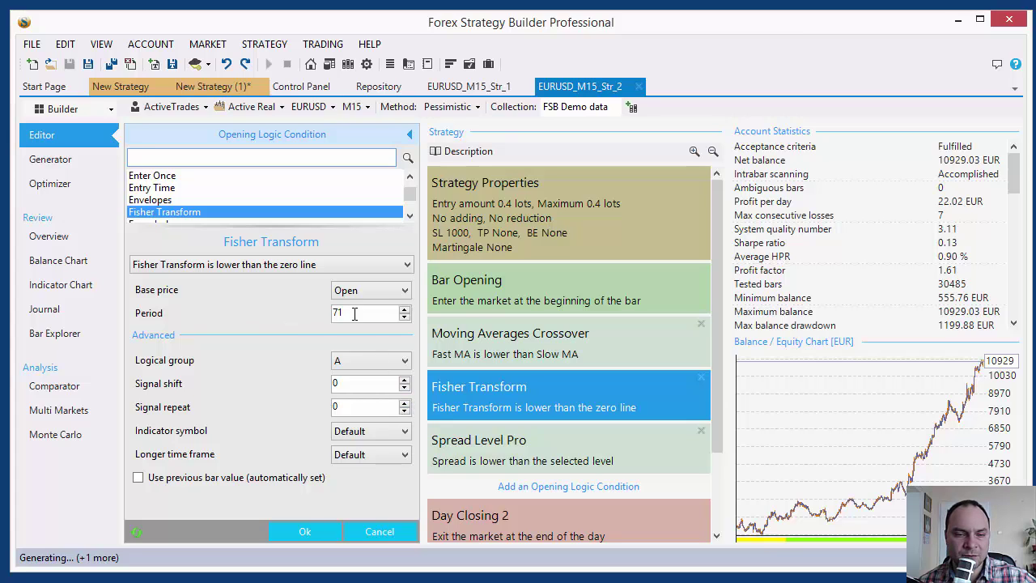
left_click(369, 289)
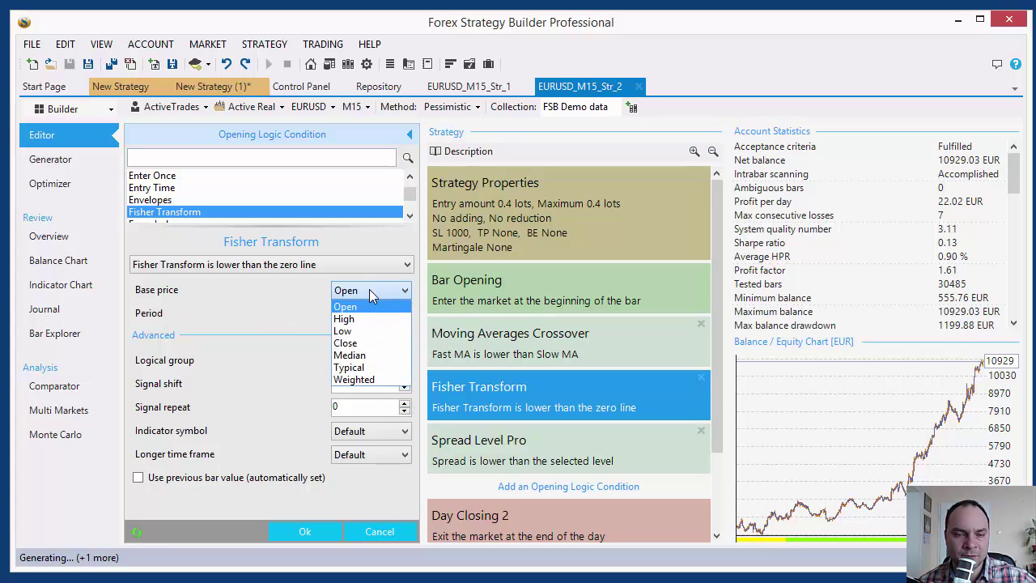
left_click(369, 347)
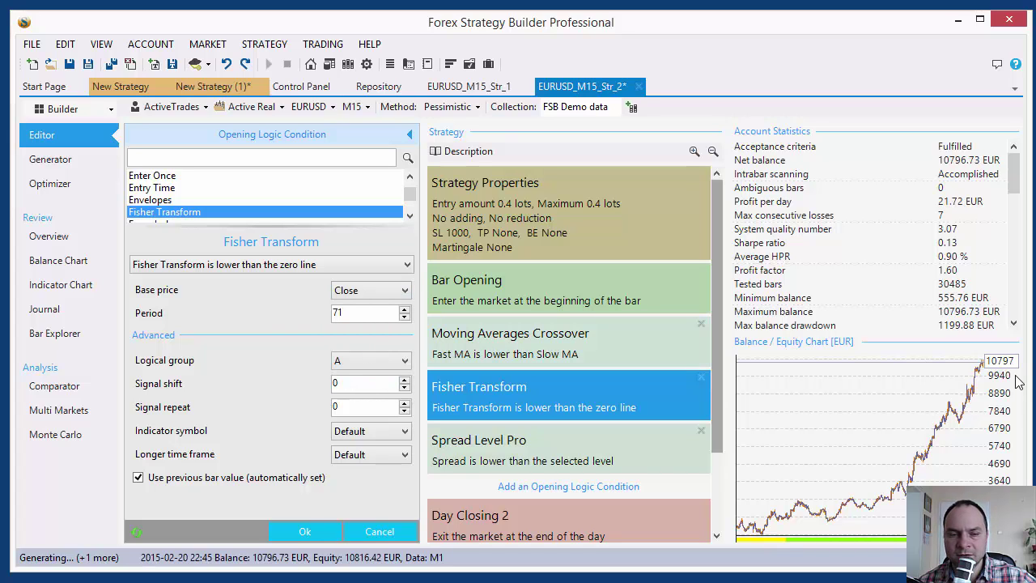
Try shorter Fisher Transform periods of 70, 69 and 50
left_click(404, 318)
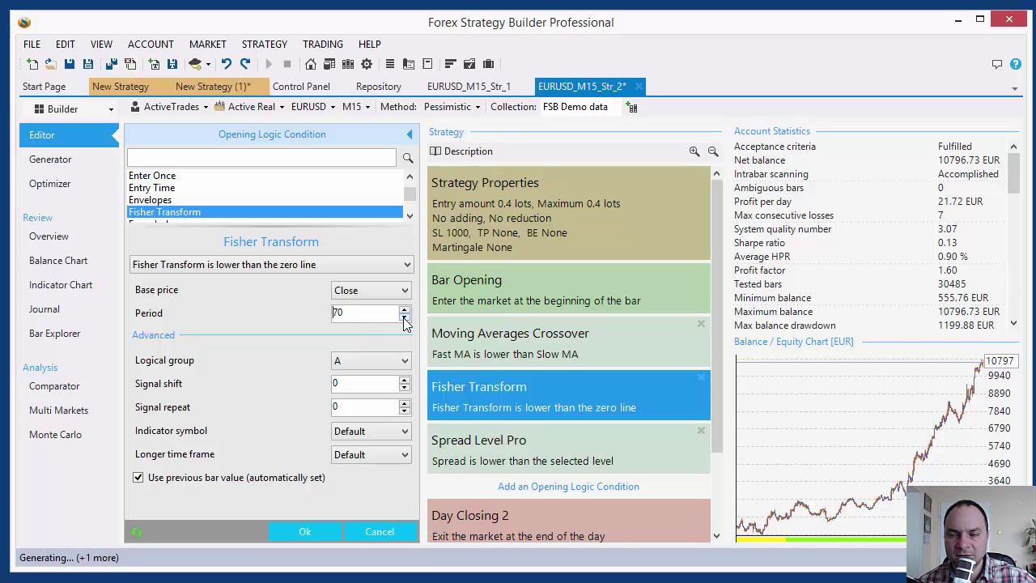
left_click(405, 319)
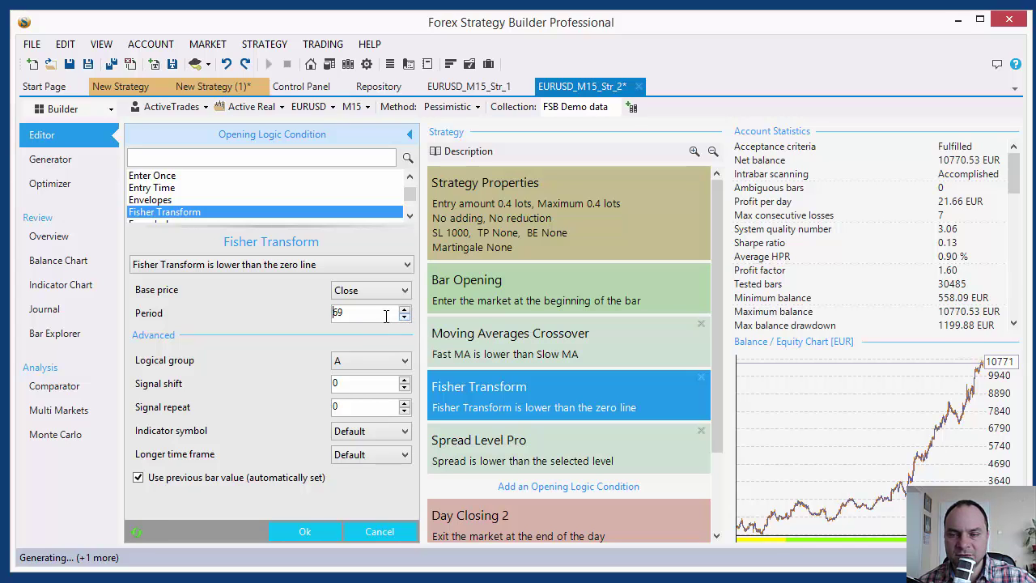
left_click_drag(360, 312, 314, 317)
type("50")
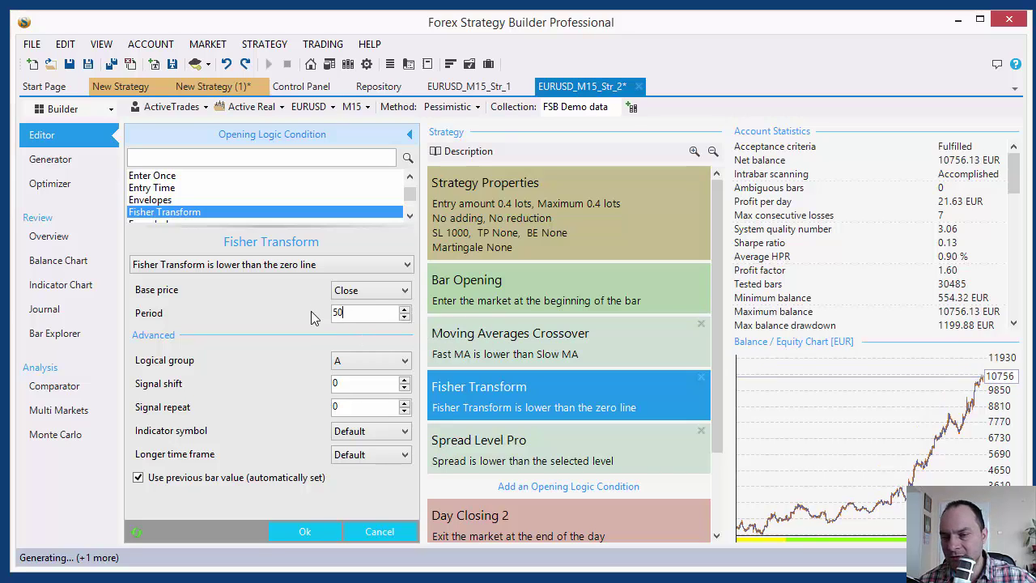
key("Return")
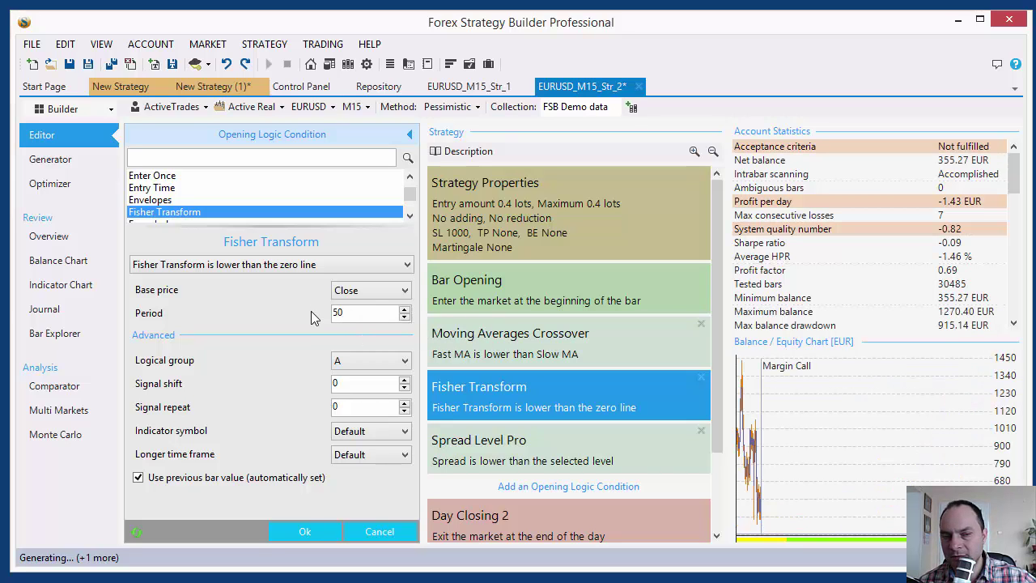
Raise the Fisher Transform period gradually to 80 to test how sensitive the strategy is to it
scroll(348, 317, "up", 2)
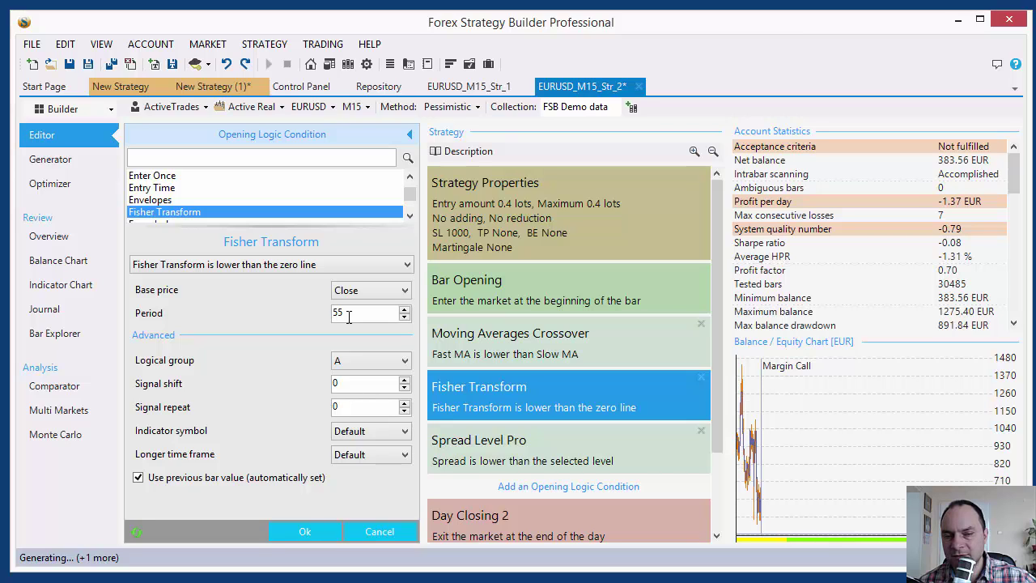
scroll(349, 317, "up", 5)
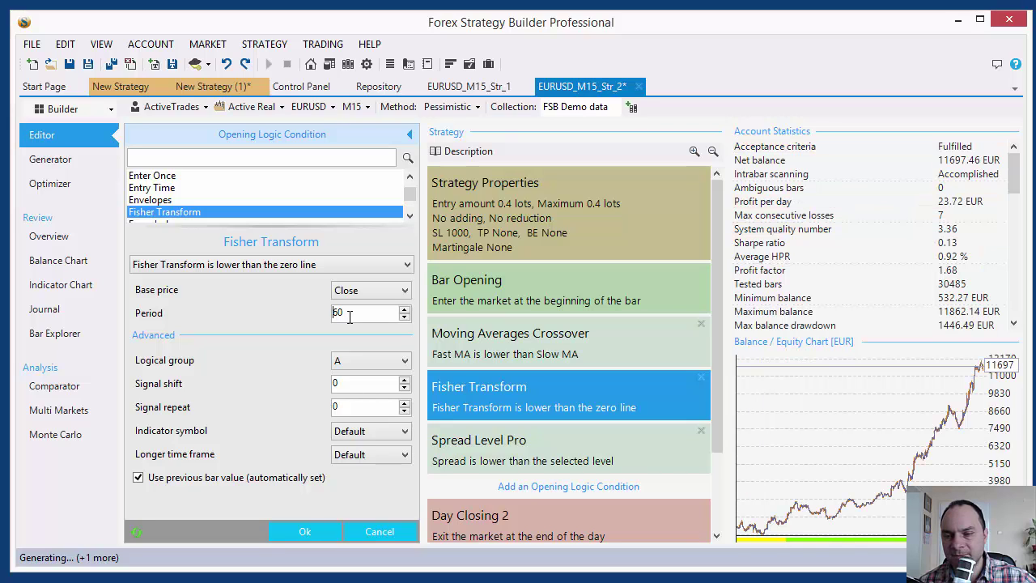
scroll(348, 317, "up", 1)
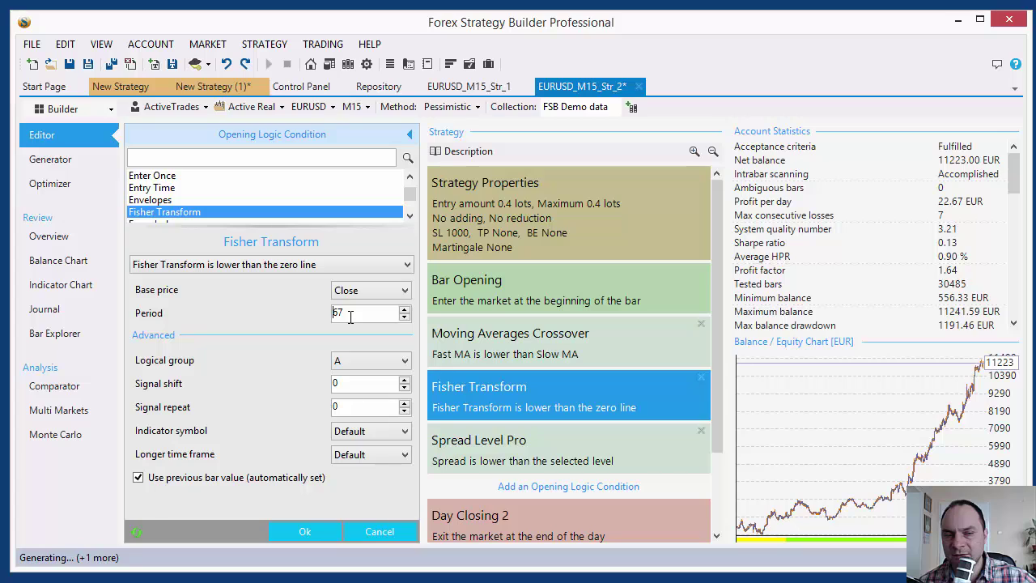
scroll(350, 316, "up", 2)
scroll(350, 316, "up", 2)
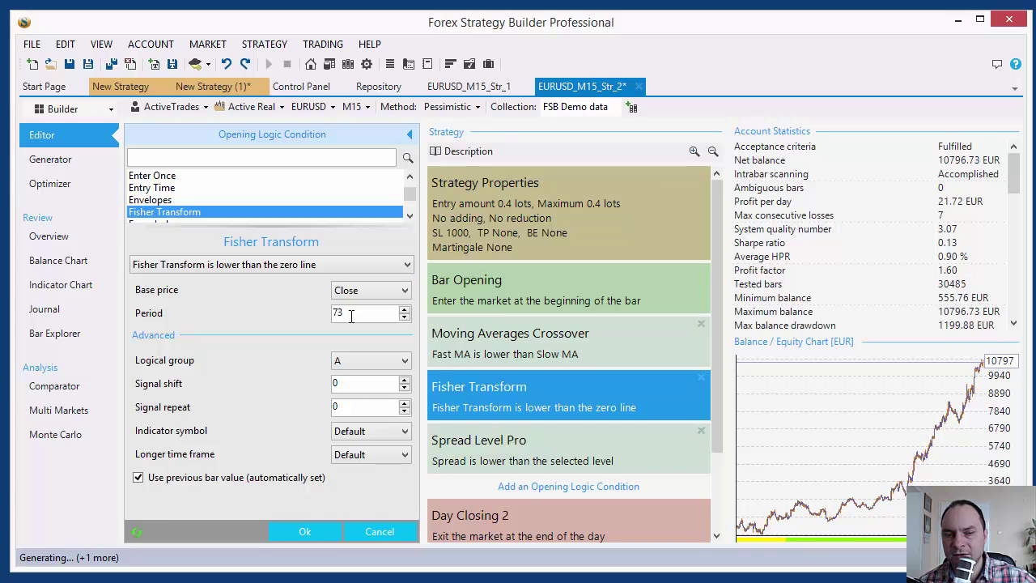
scroll(351, 317, "up", 1)
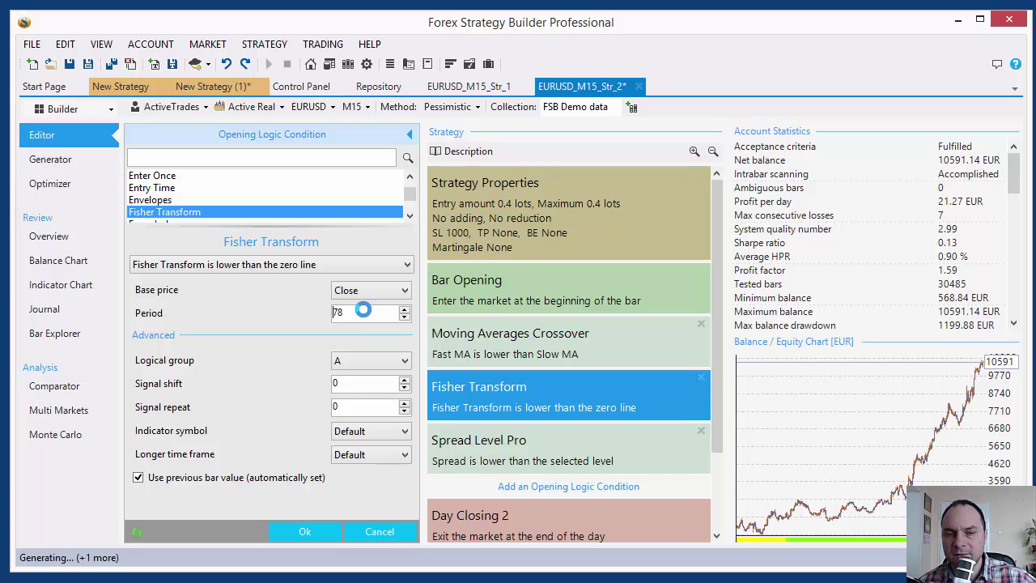
left_click(404, 310)
left_click(404, 309)
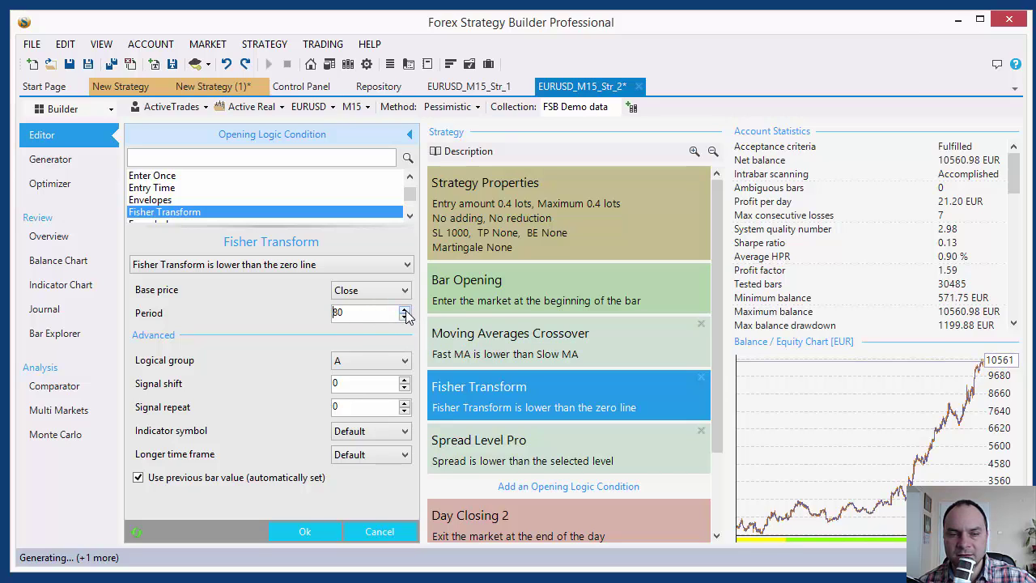
Set the Fisher Transform period to 70 and accept the condition's settings
double_click(365, 314)
type("70")
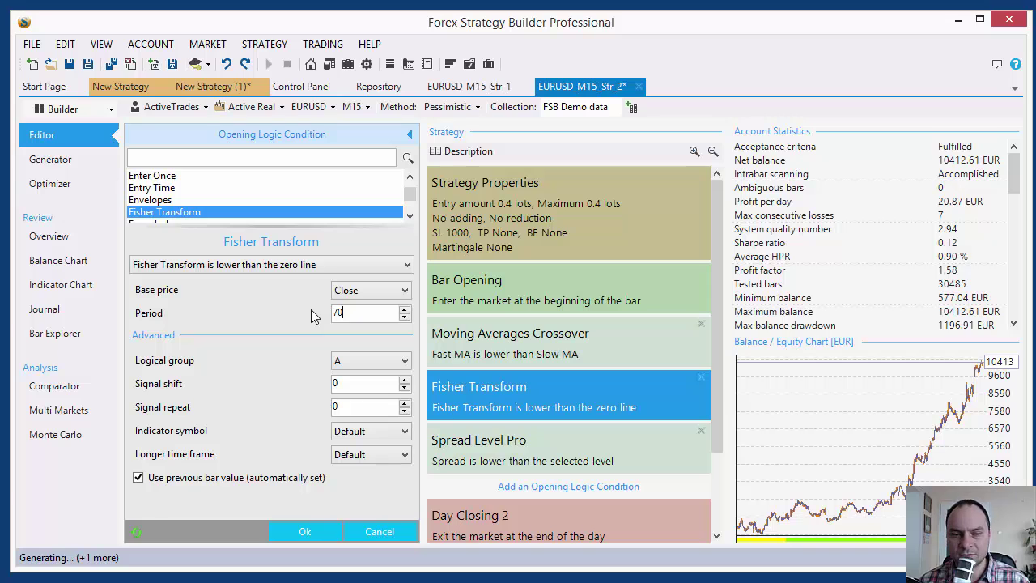
left_click(304, 531)
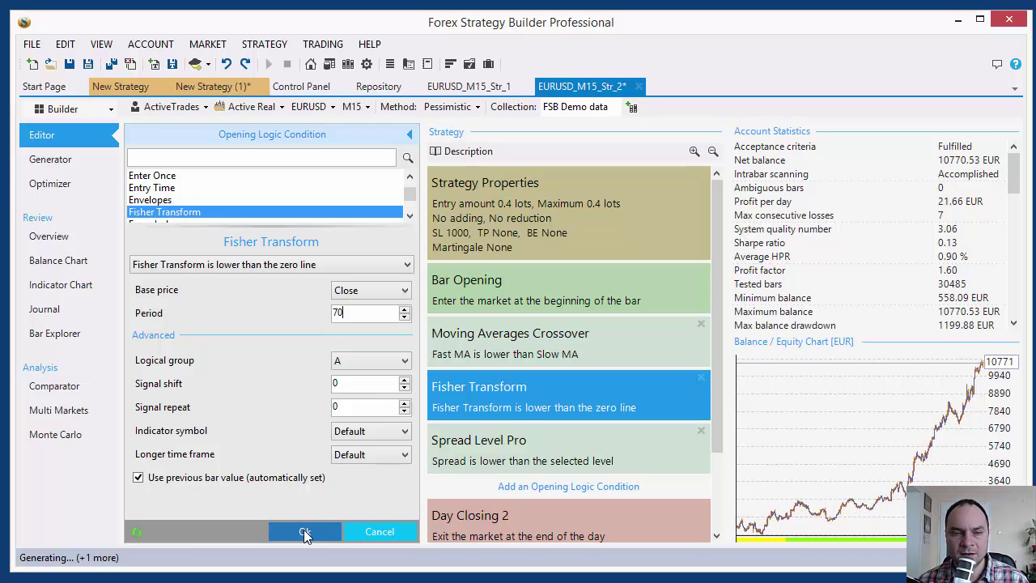
Try a Fast MA shift of 60 in the Moving Averages Crossover condition and discard the change
left_click(526, 351)
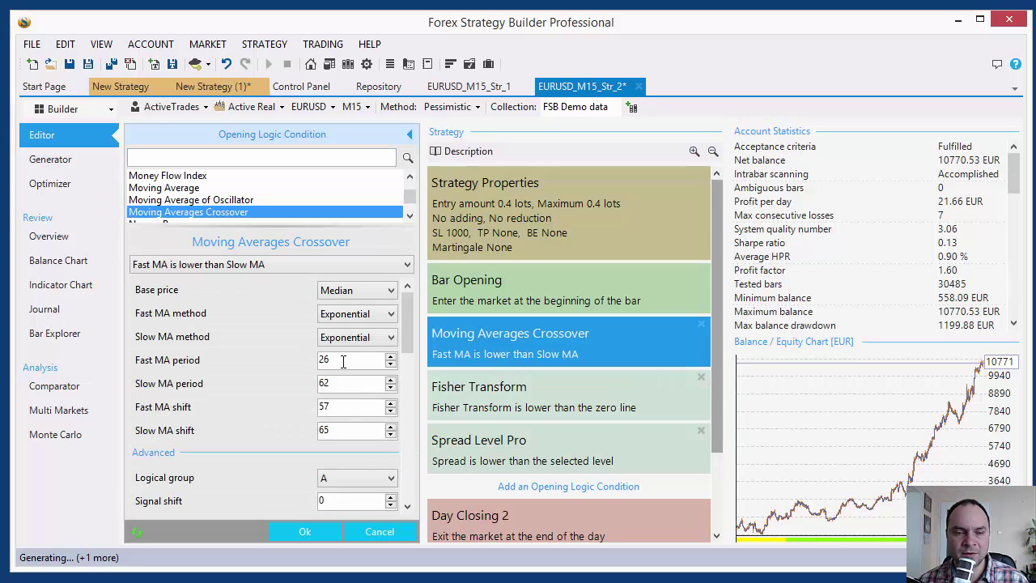
double_click(341, 406)
type("60")
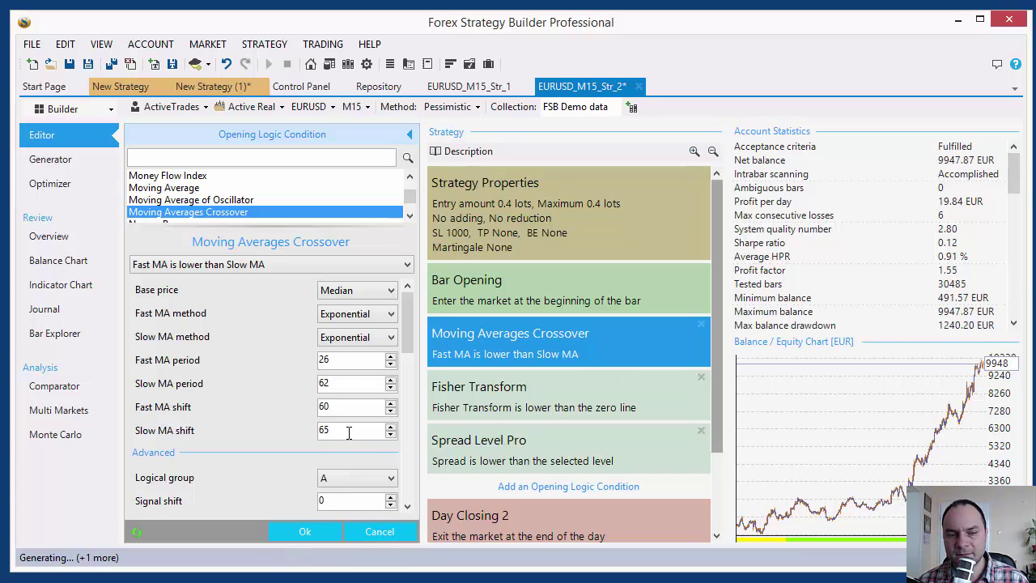
double_click(332, 361)
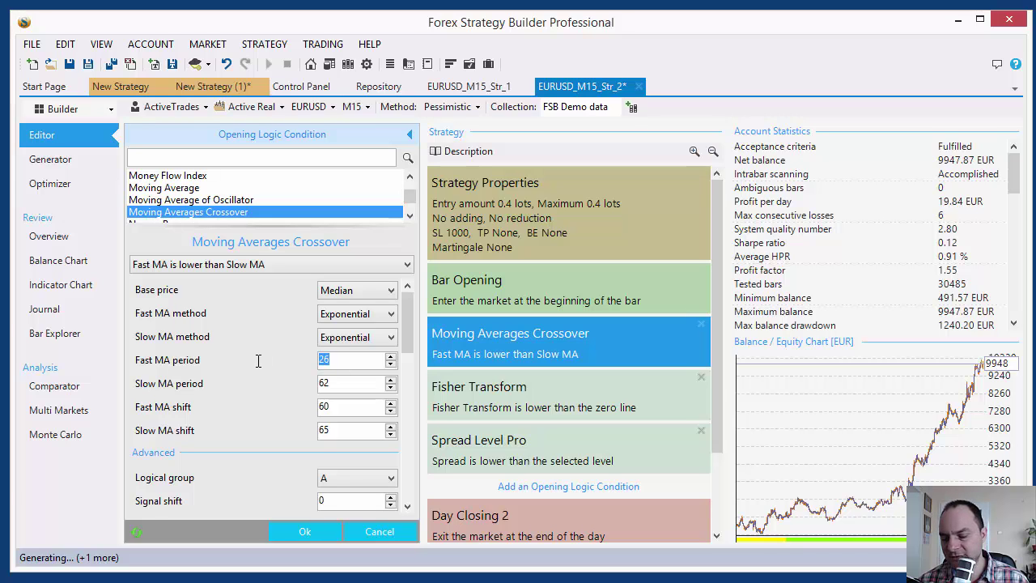
left_click(380, 531)
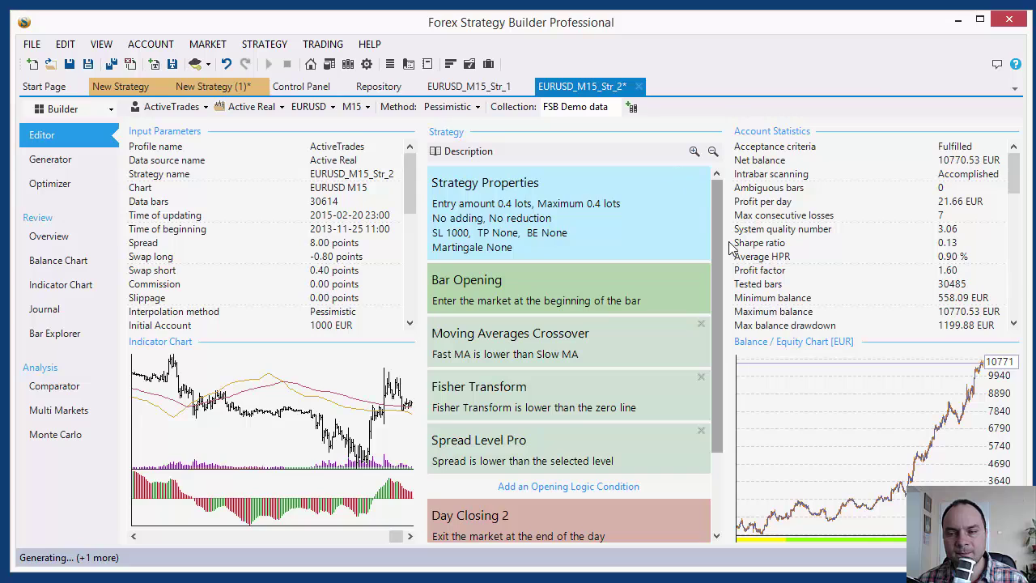
Save the adjusted EURUSD_M15_Str_2 strategy under its existing name
scroll(719, 271, "down", 2)
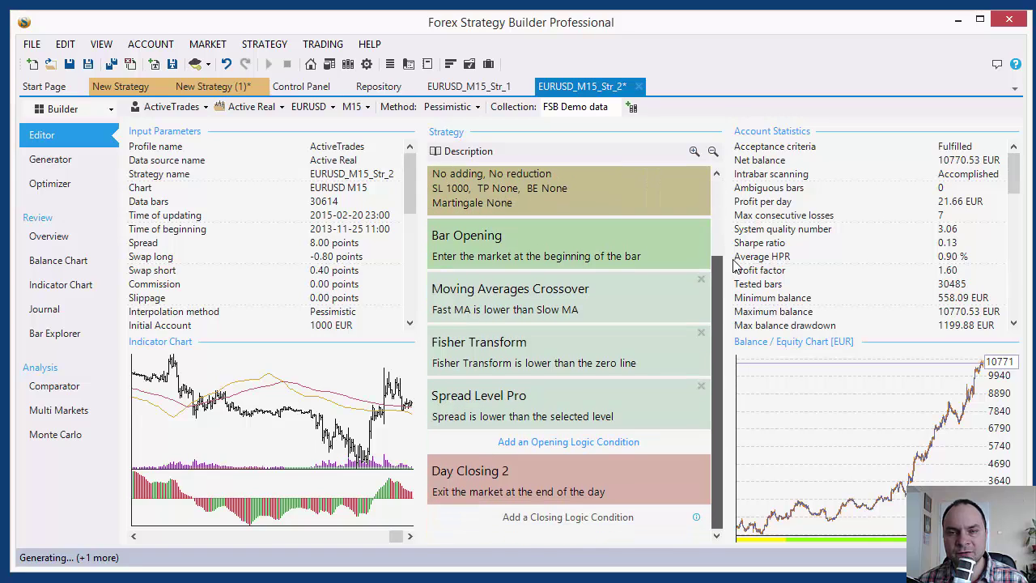
scroll(608, 190, "up", 2)
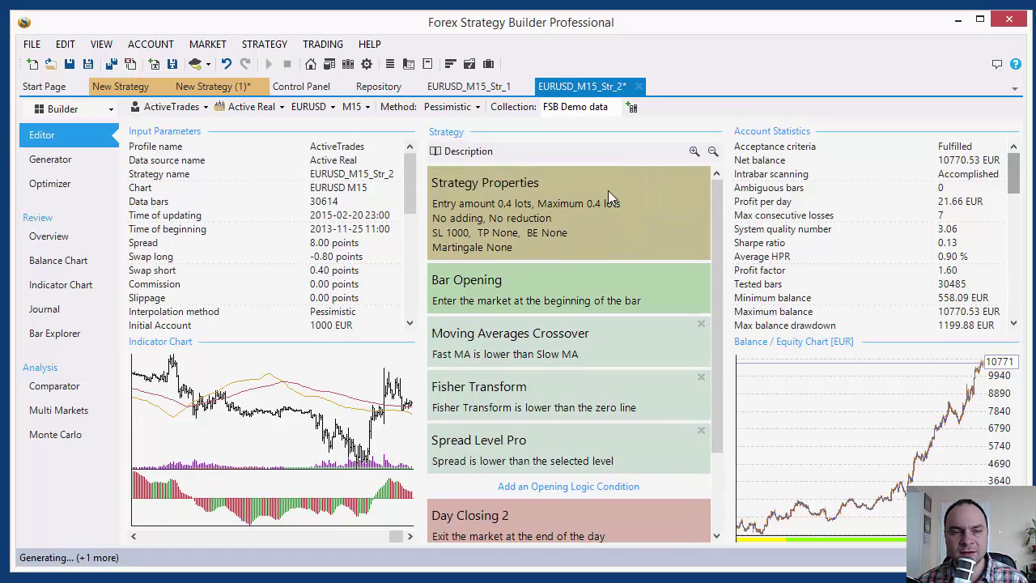
left_click(71, 65)
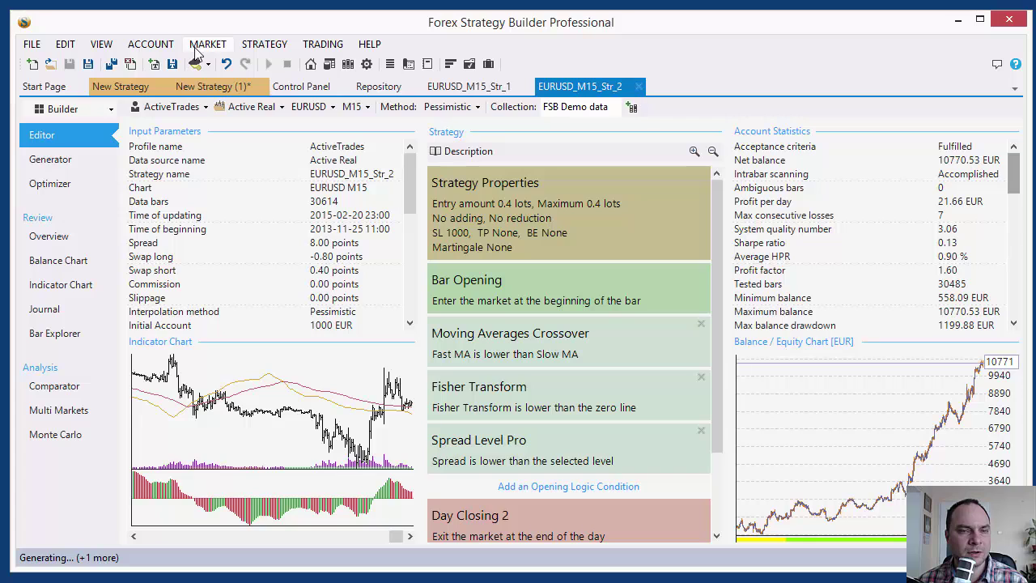
Save a copy of the strategy to the Desktop as "EURUSD_M15_Str_2 - Ready.xml"
key("ctrl+shift+s")
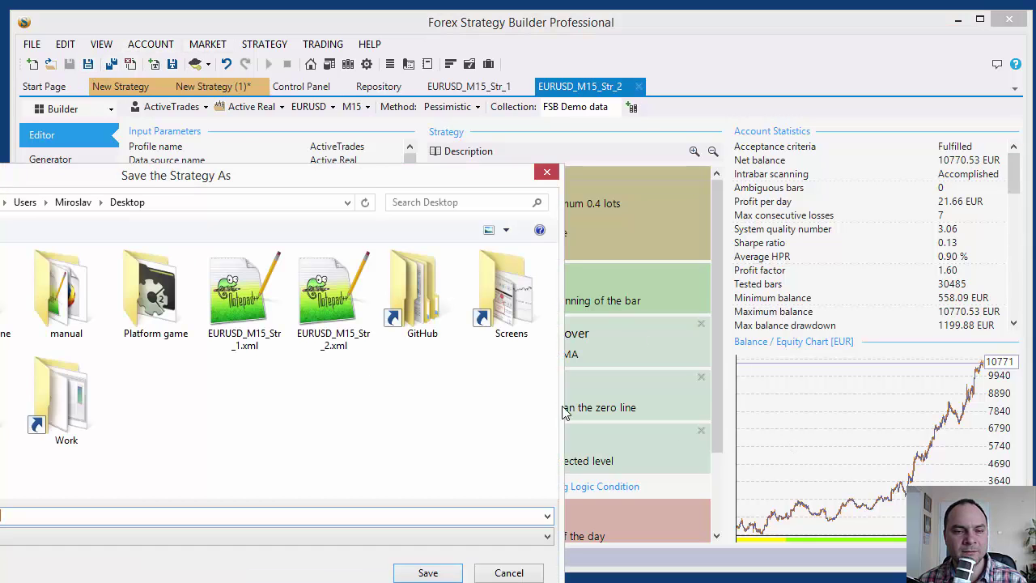
left_click_drag(116, 192, 517, 108)
left_click(370, 430)
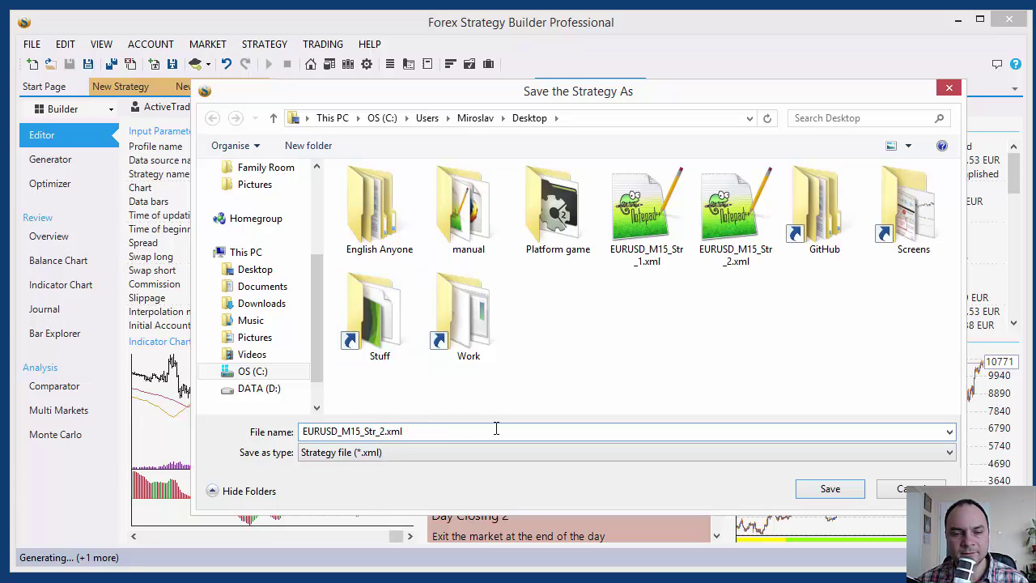
type("-Ready")
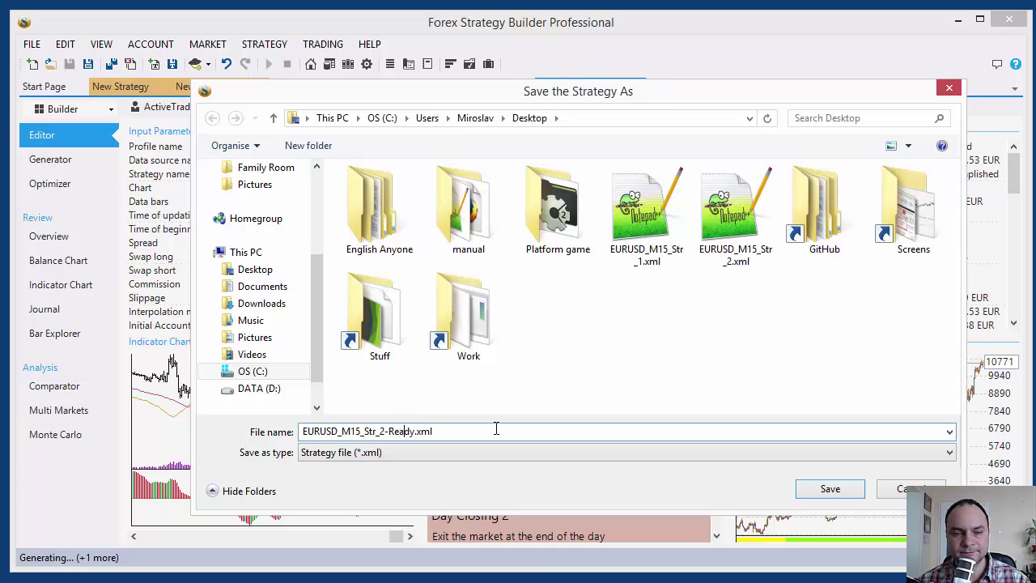
key("BackSpace")
type("-")
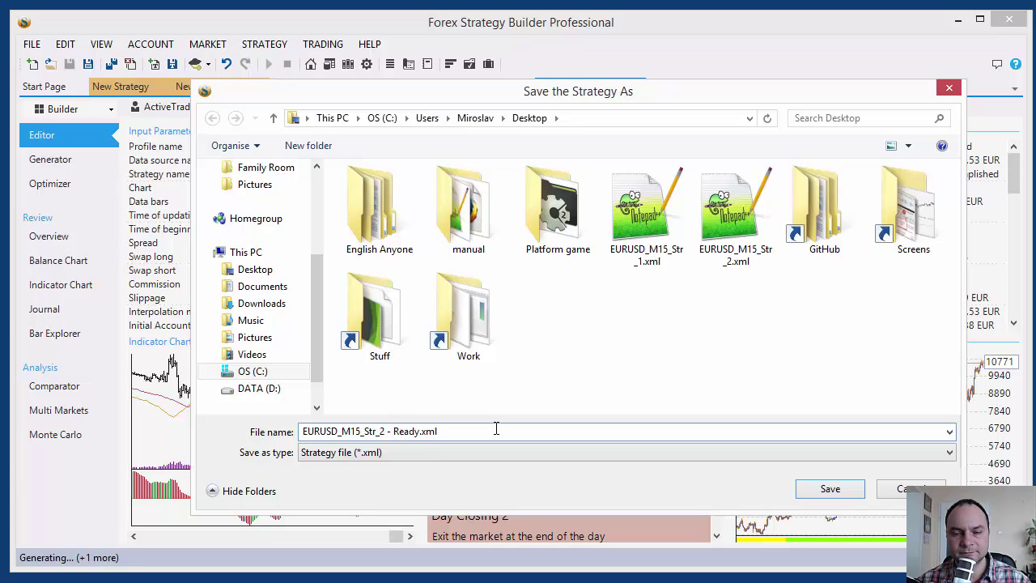
key("Return")
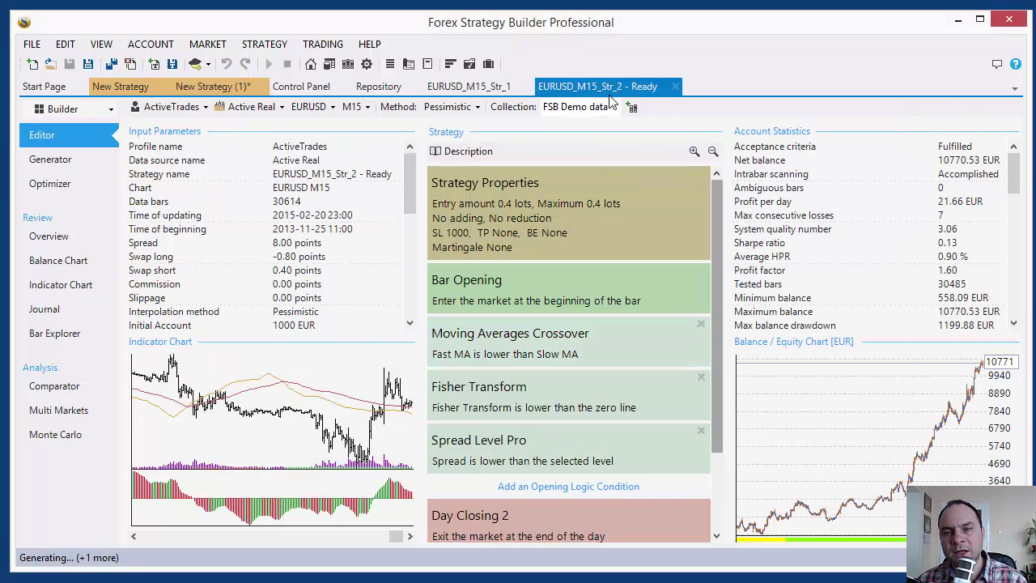
Set the strategy's entry amount for a new position to 0.10 lots
left_click_drag(718, 197, 717, 163)
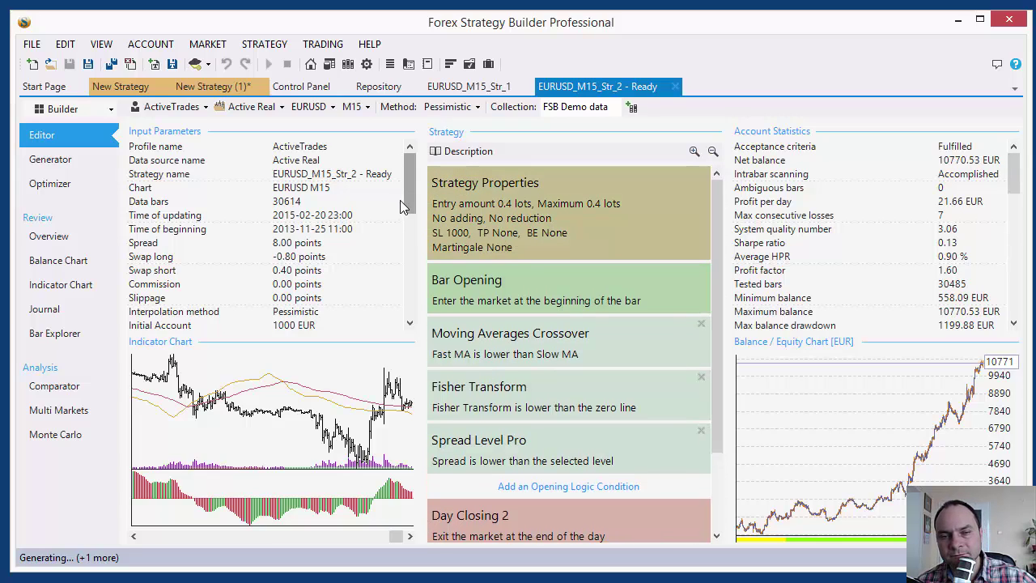
left_click(532, 212)
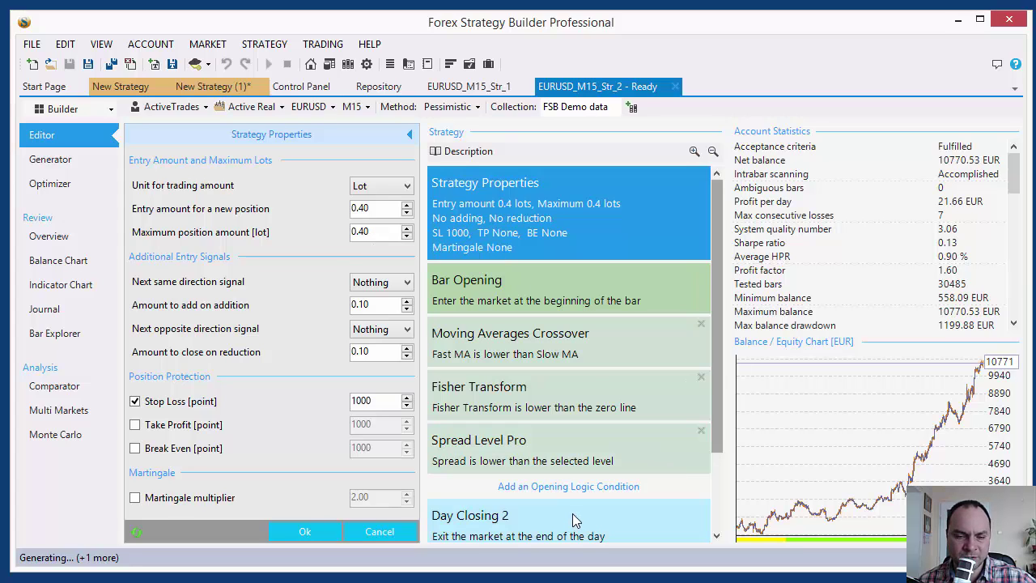
mouse_move(561, 518)
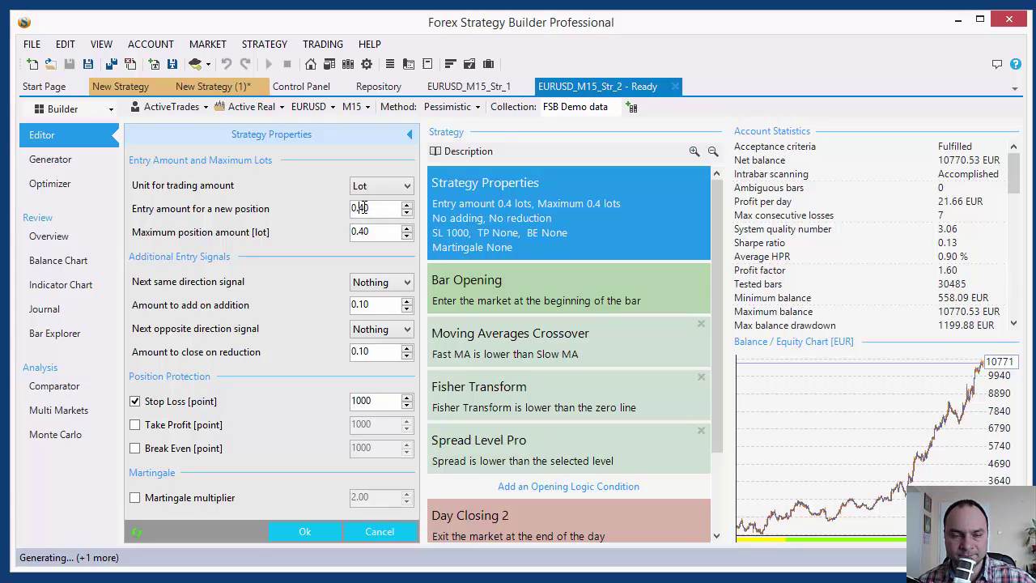
left_click_drag(361, 208, 380, 207)
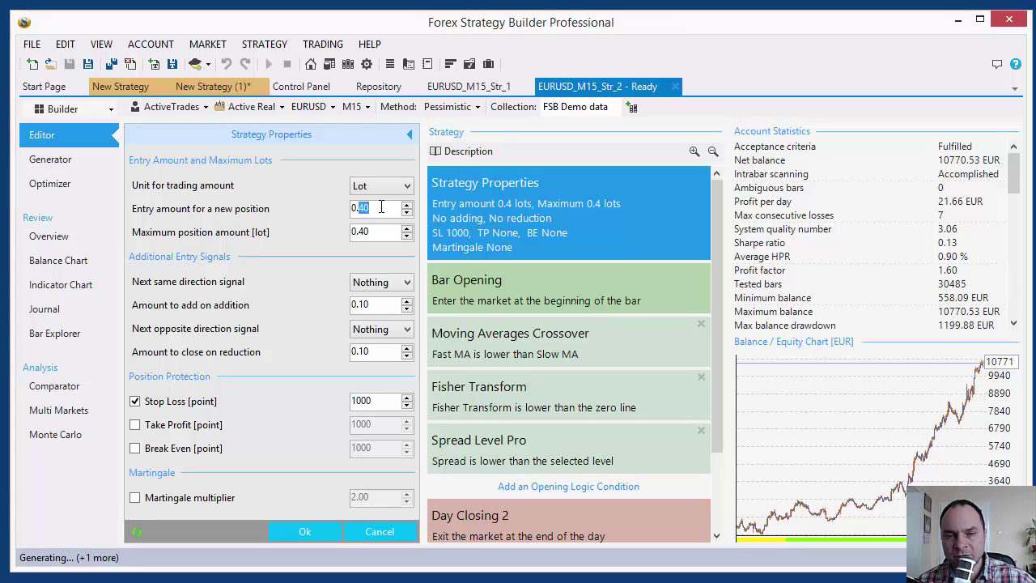
type("10")
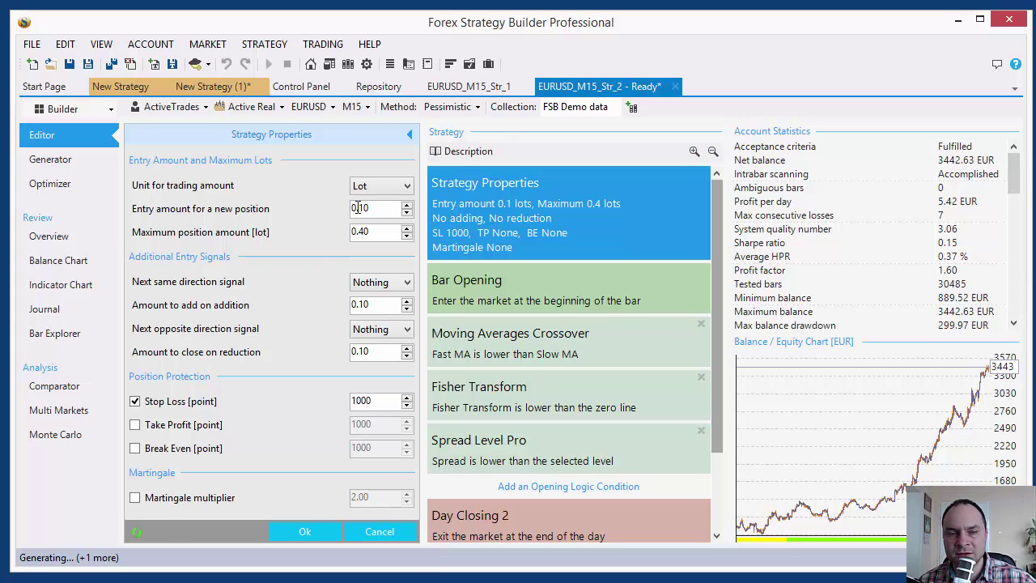
Try an entry amount of 1.00 lot for new positions and return it to 0.10 lots
left_click_drag(377, 209, 327, 208)
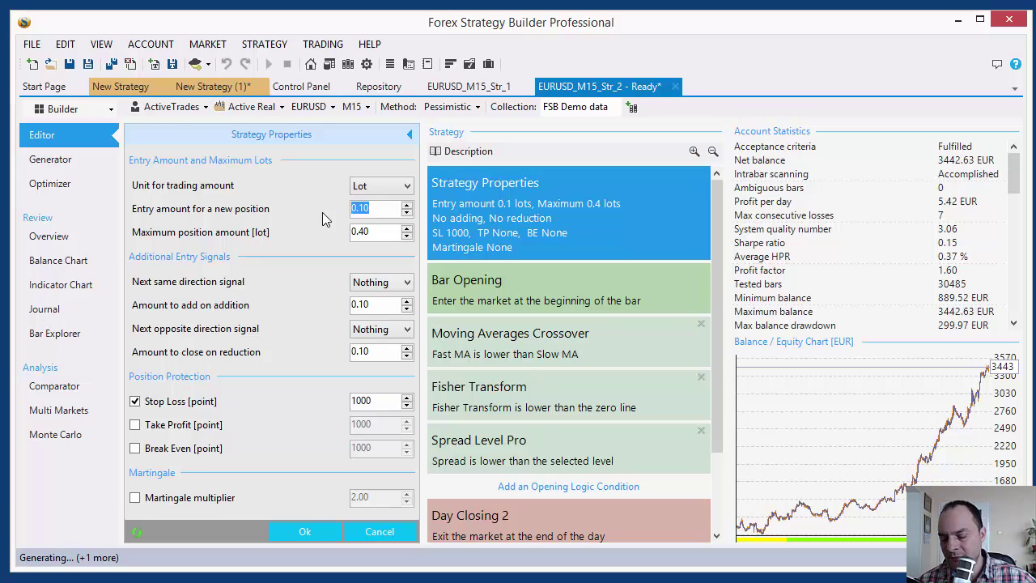
type("1.")
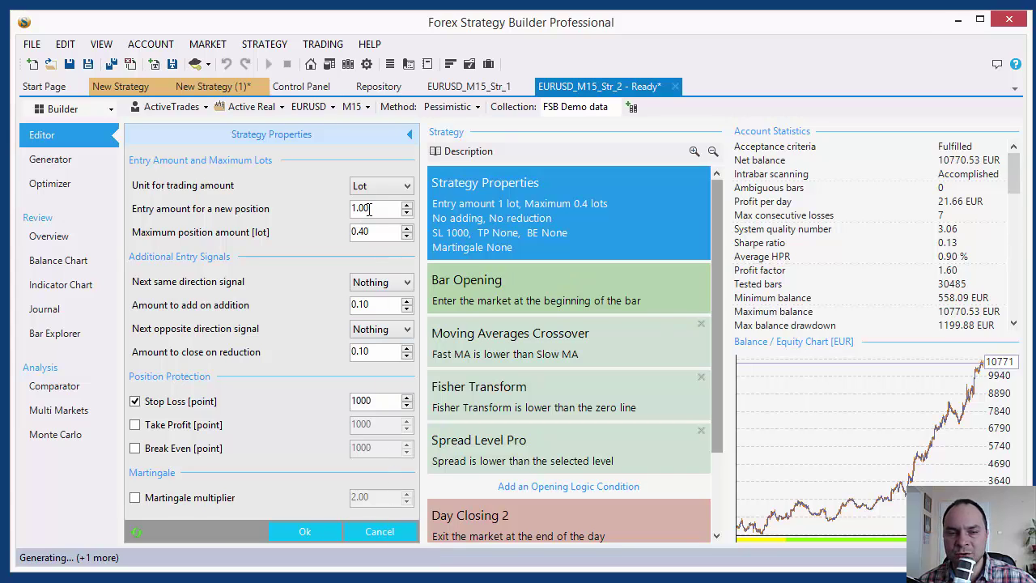
left_click_drag(369, 209, 272, 208)
type("0.0")
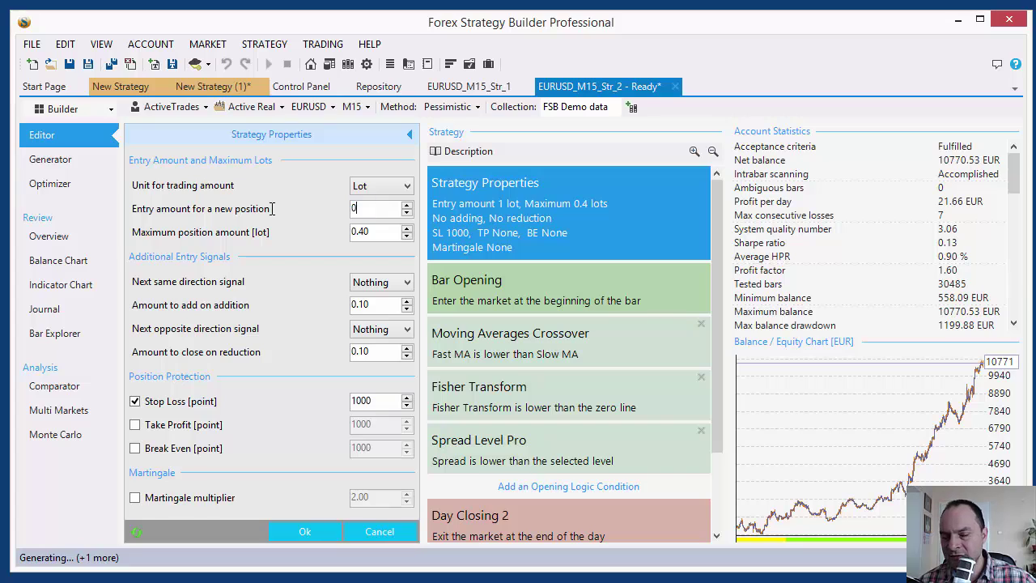
key("BackSpace")
type("1")
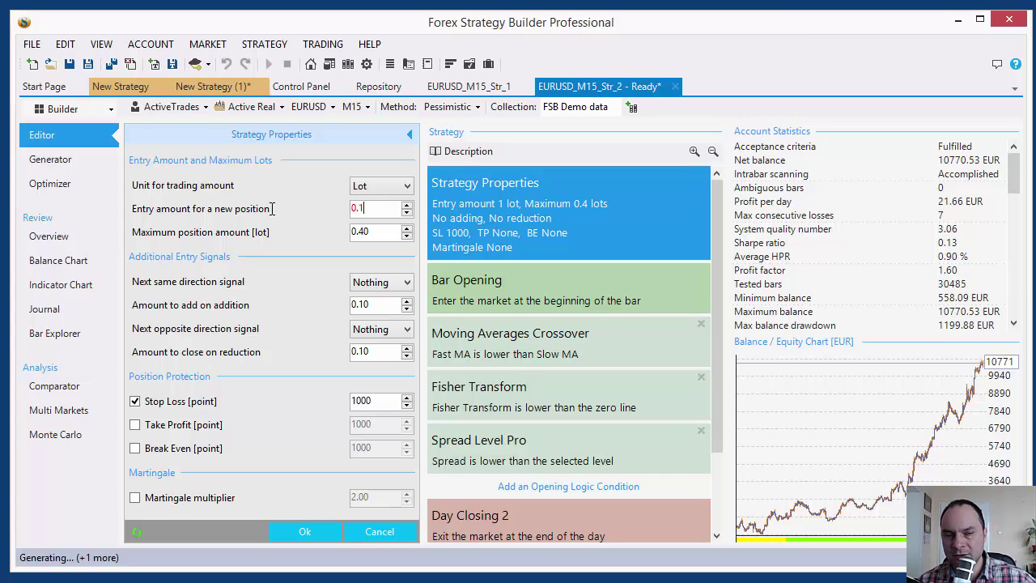
key("Return")
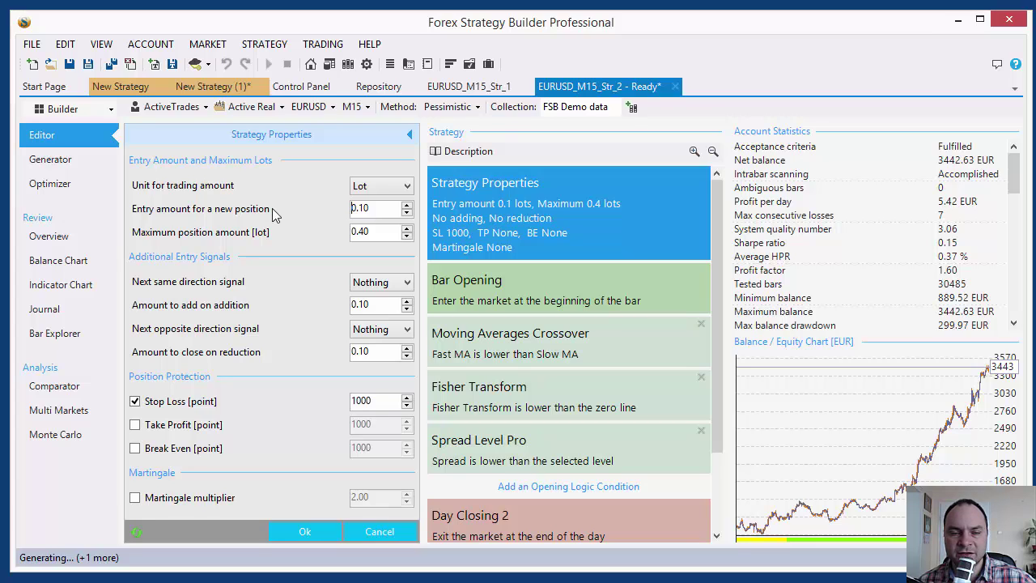
Set the maximum position amount to 0.10 lots and accept the strategy properties
left_click_drag(376, 232, 345, 233)
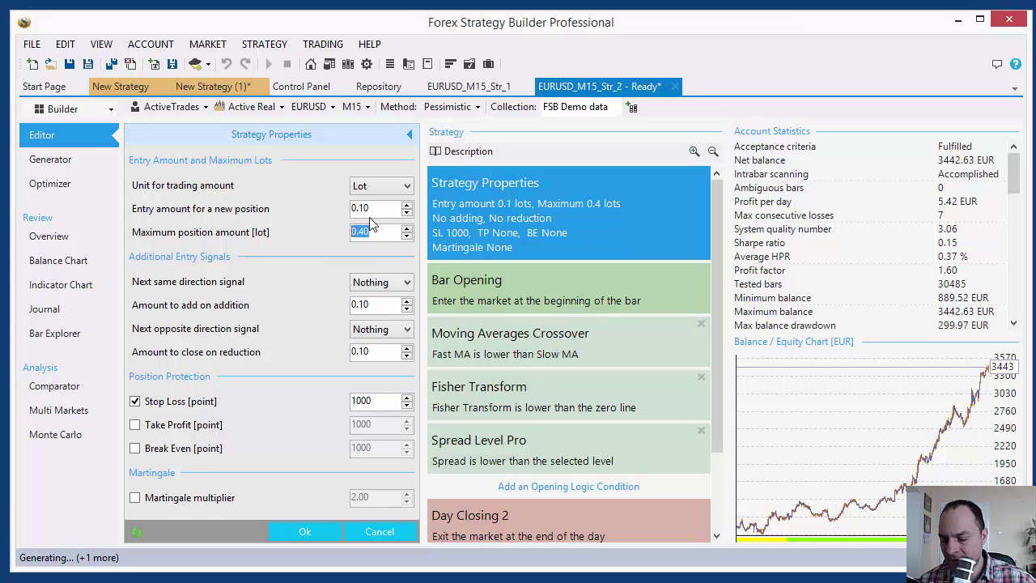
type("0.01")
key("BackSpace")
key("BackSpace")
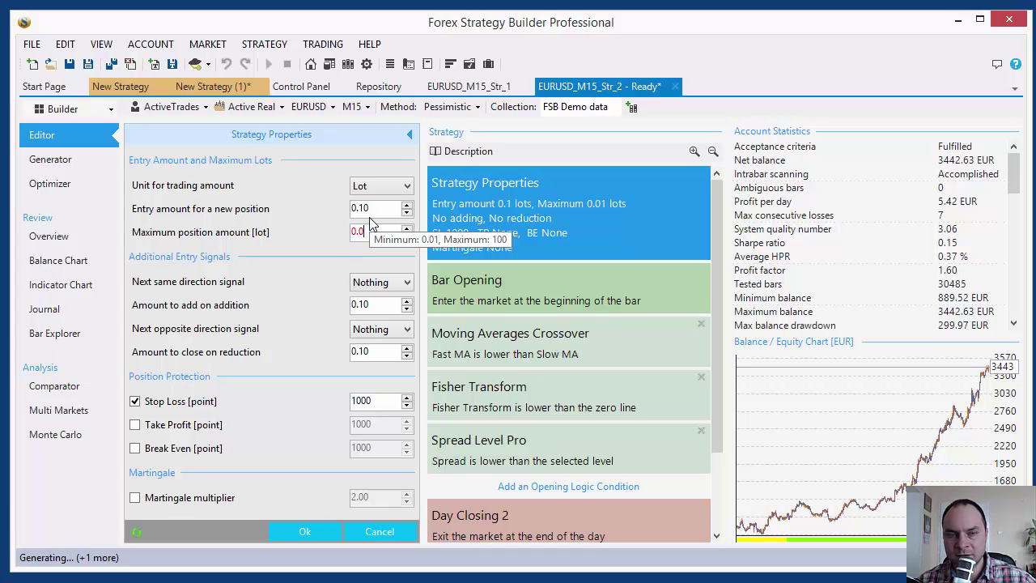
type("10")
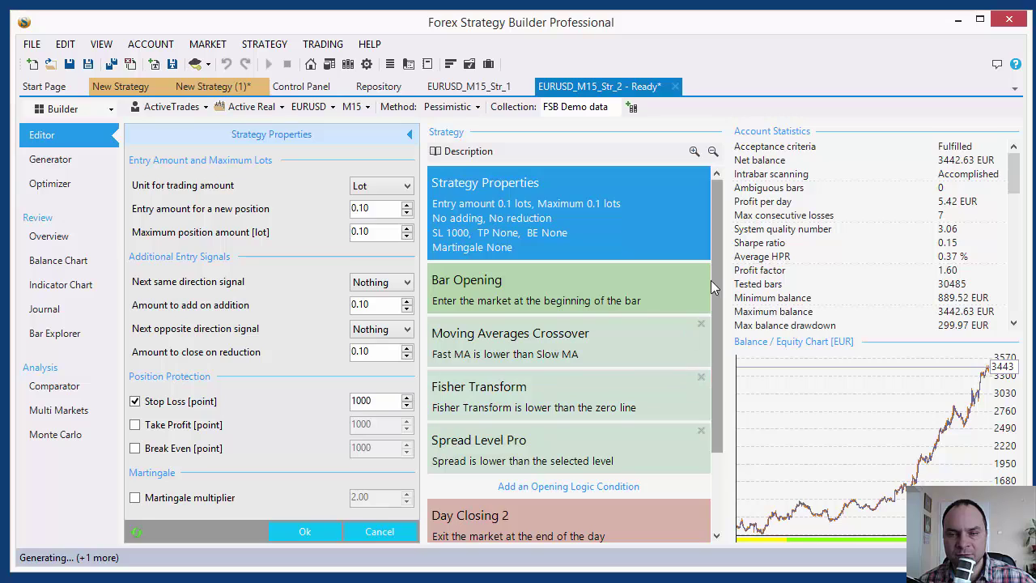
left_click_drag(720, 278, 720, 194)
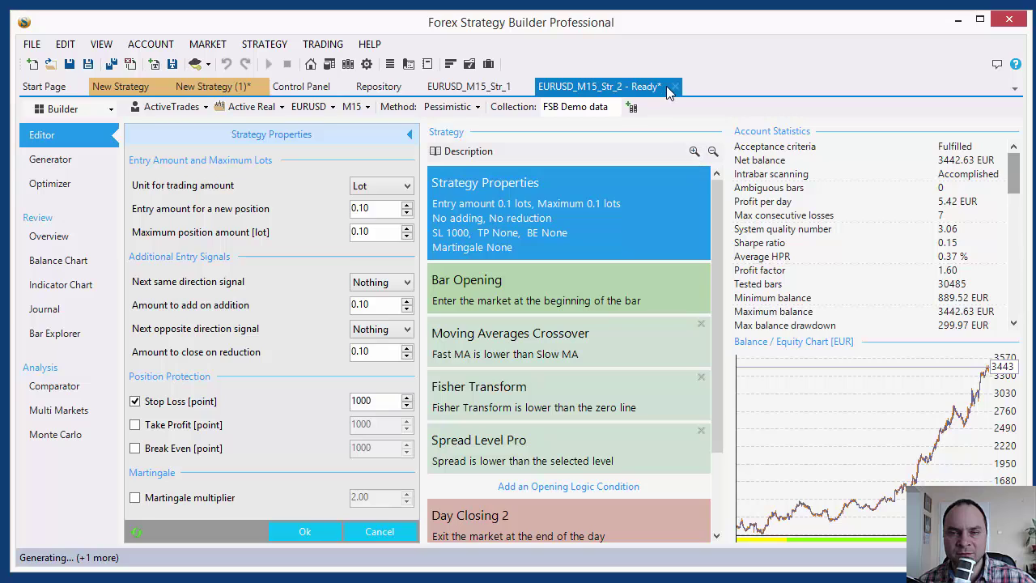
left_click(311, 532)
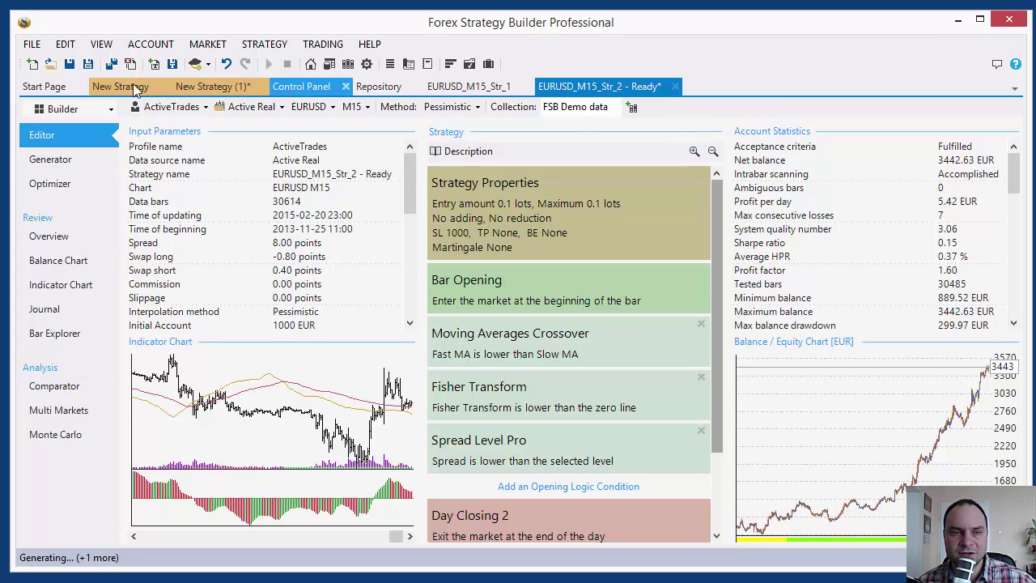
Save the 0.1-lot version of the strategy to the Desktop as EURUSD_M15_First.xml
left_click(88, 64)
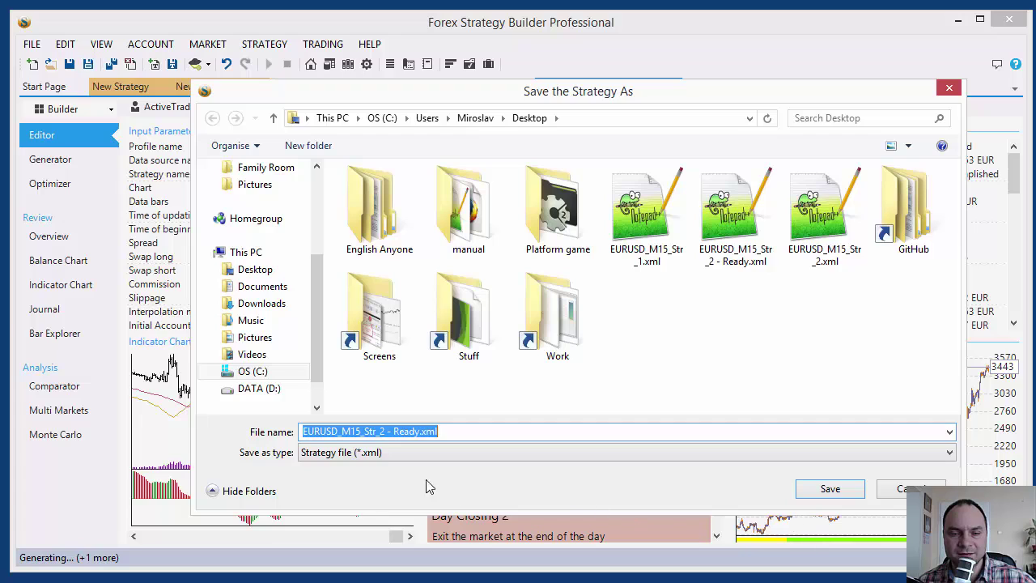
left_click(386, 431)
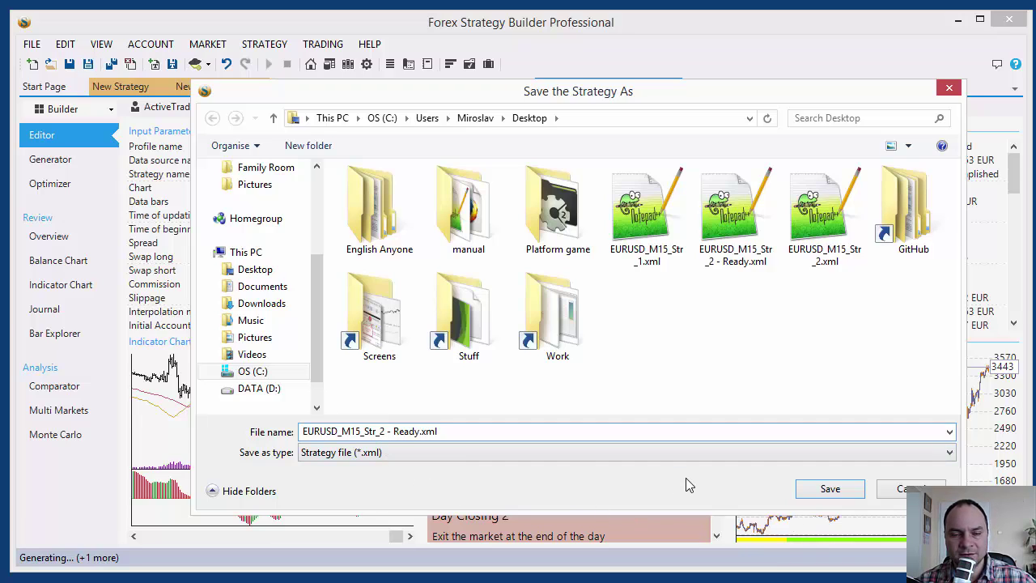
key("BackSpace")
key("BackSpace")
key("BackSpace")
key("BackSpace")
key("BackSpace")
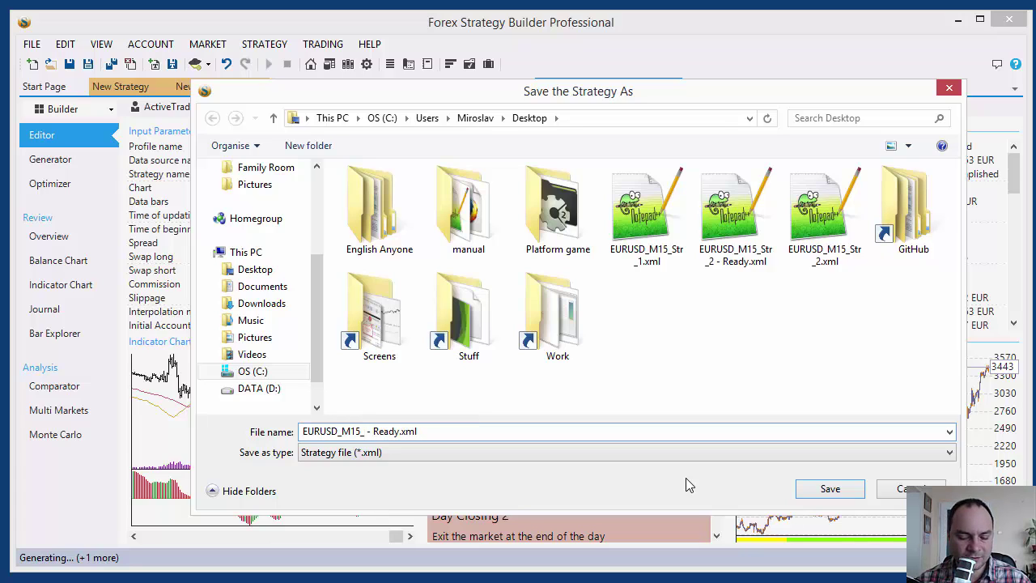
type("First")
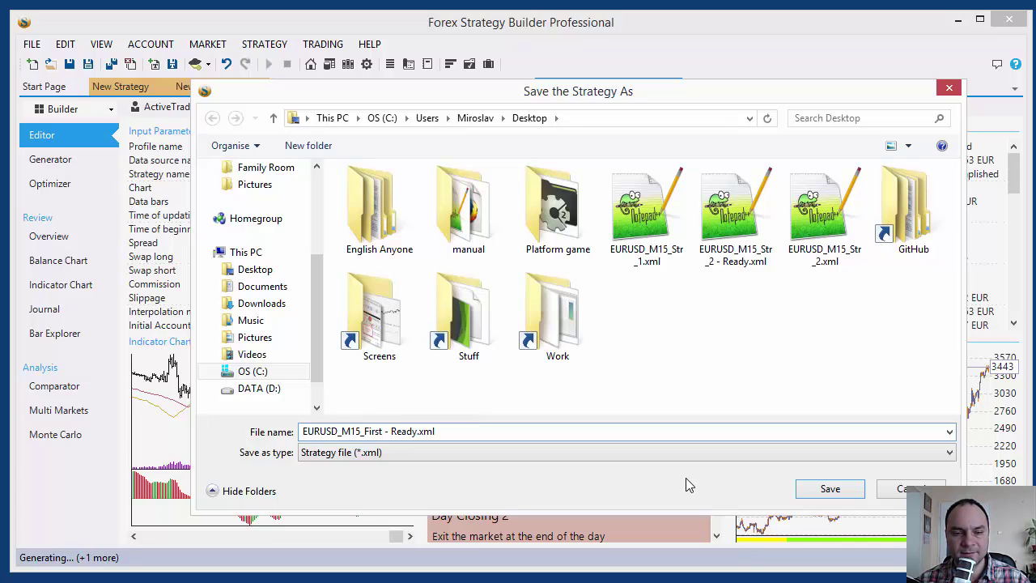
key("Delete")
key("Delete")
key("Delete")
key("Delete")
key("Delete")
key("Delete")
key("Delete")
key("Delete")
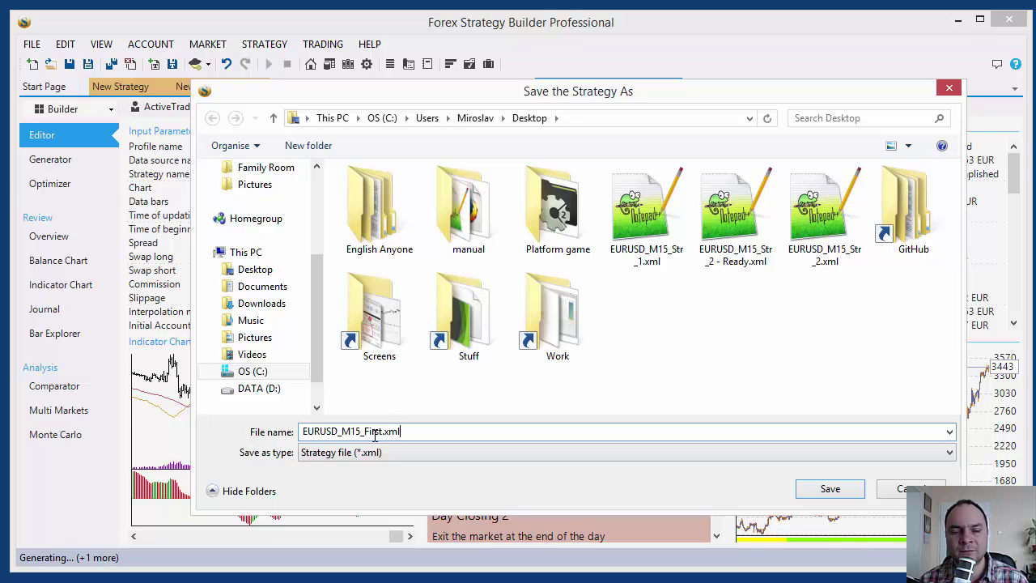
left_click(834, 490)
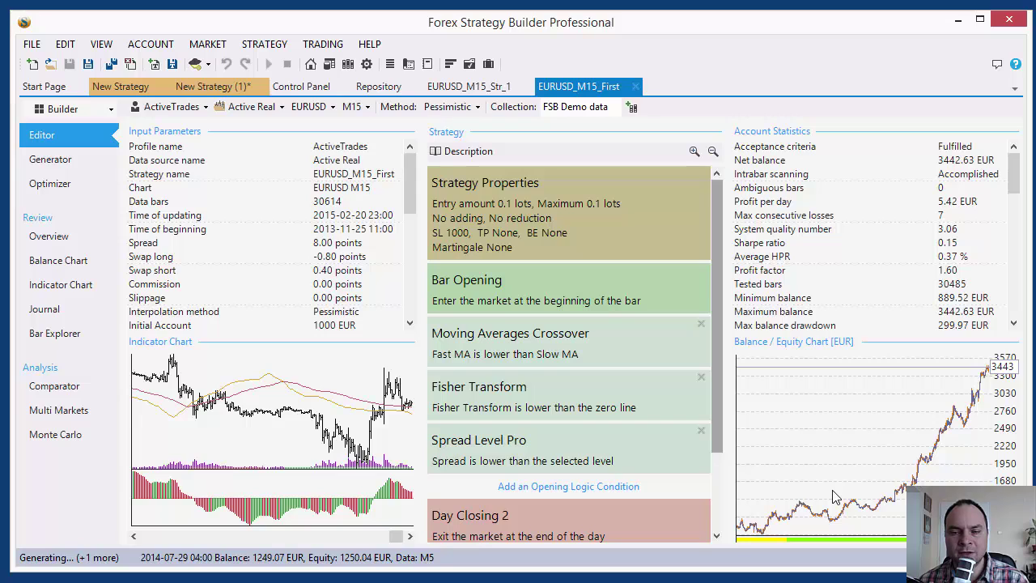
Check the progress of the two running generators, New Strategy and New Strategy (1)
left_click_drag(720, 328, 734, 255)
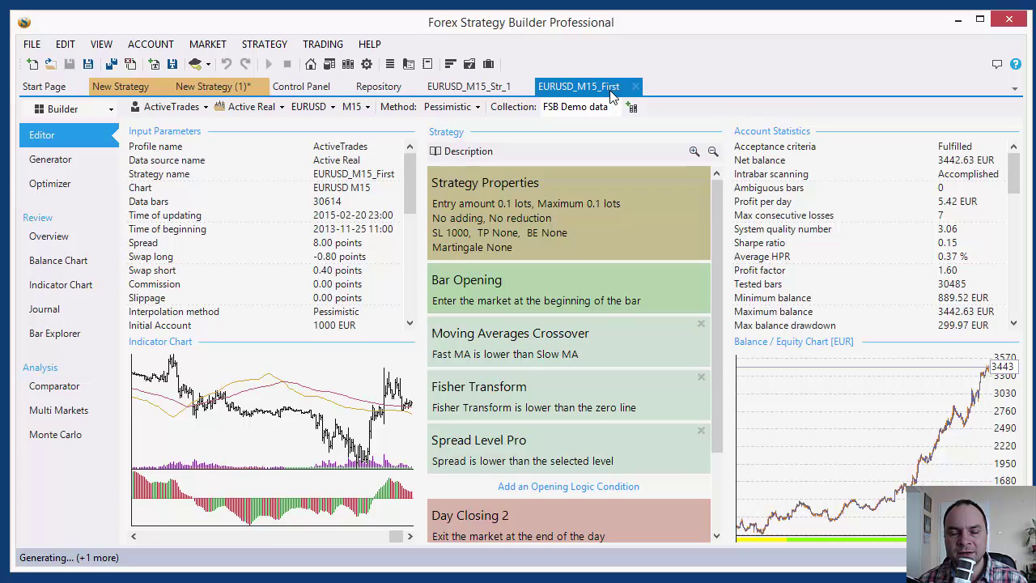
left_click(207, 87)
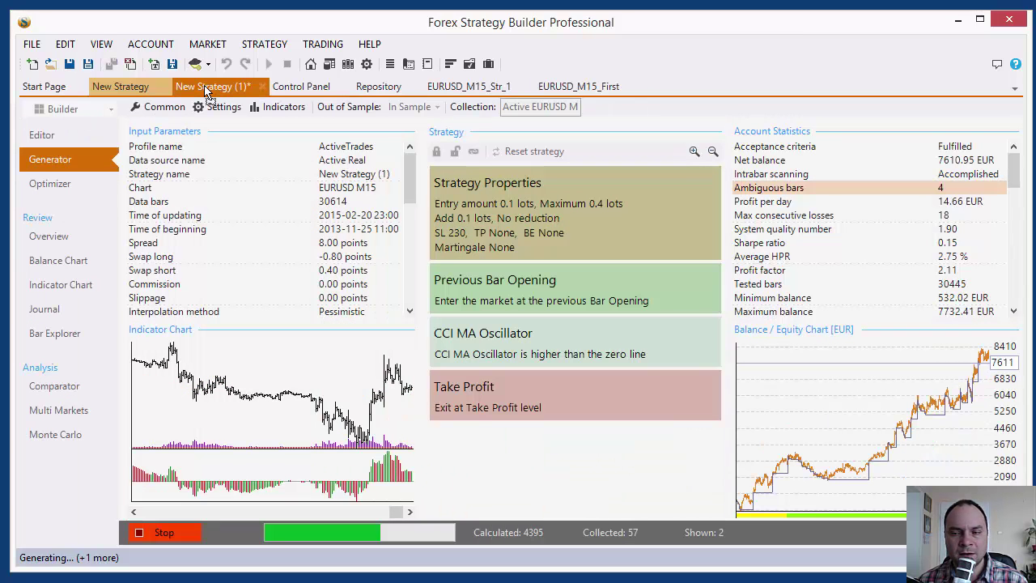
left_click(146, 88)
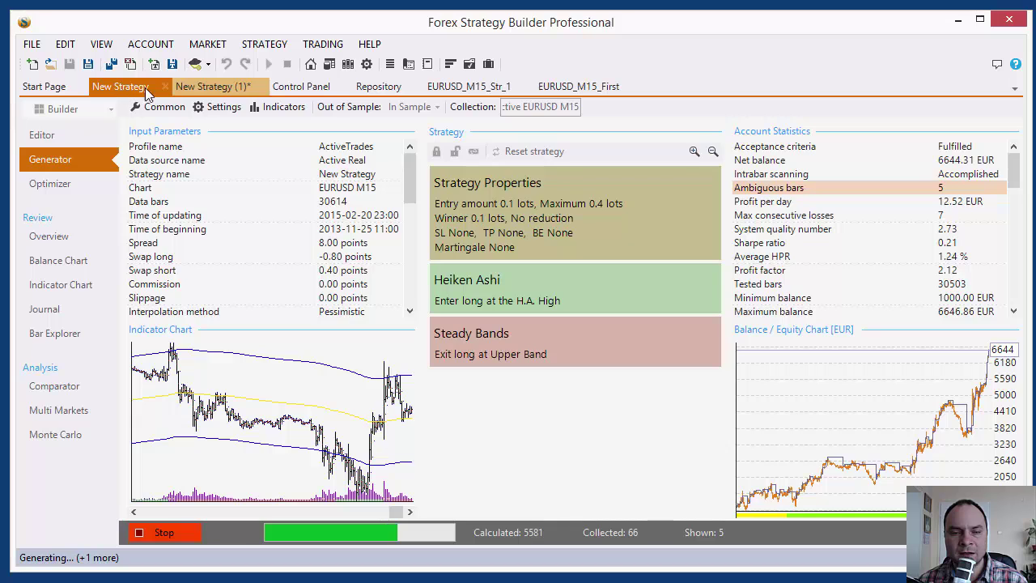
left_click(212, 87)
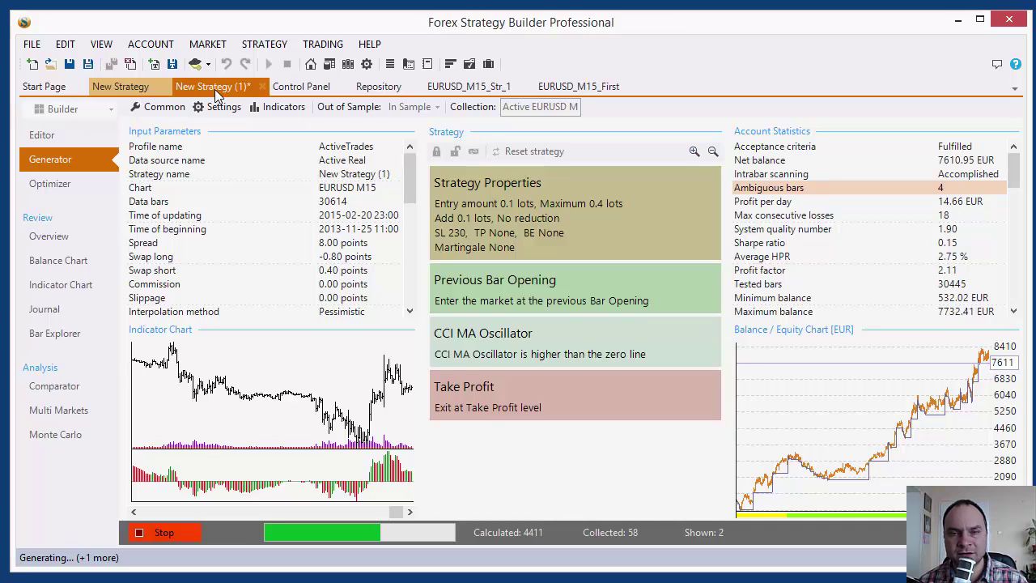
Close the EURUSD_M15_Str_1 strategy and return to the New Strategy generator
left_click(530, 87)
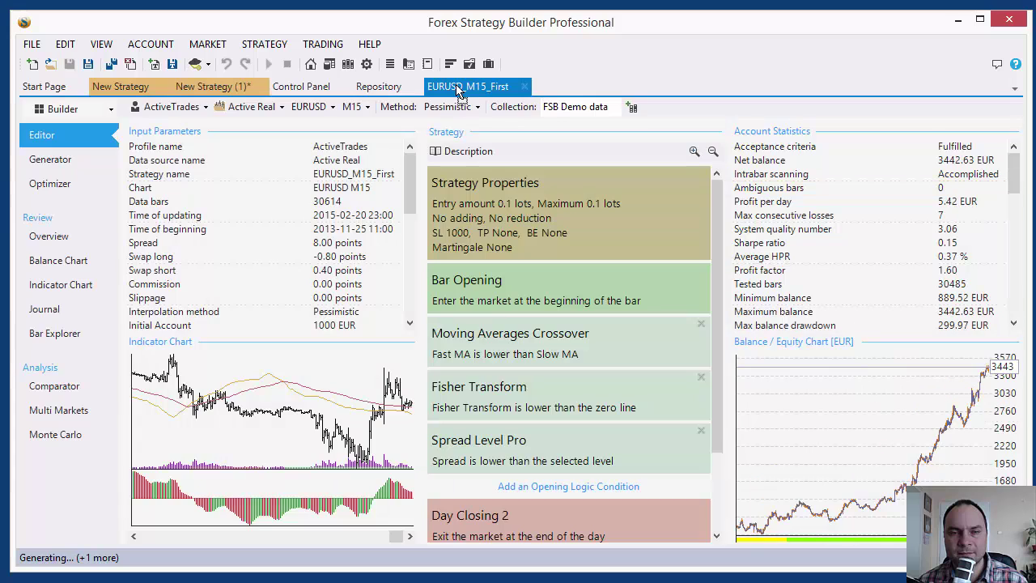
left_click(135, 87)
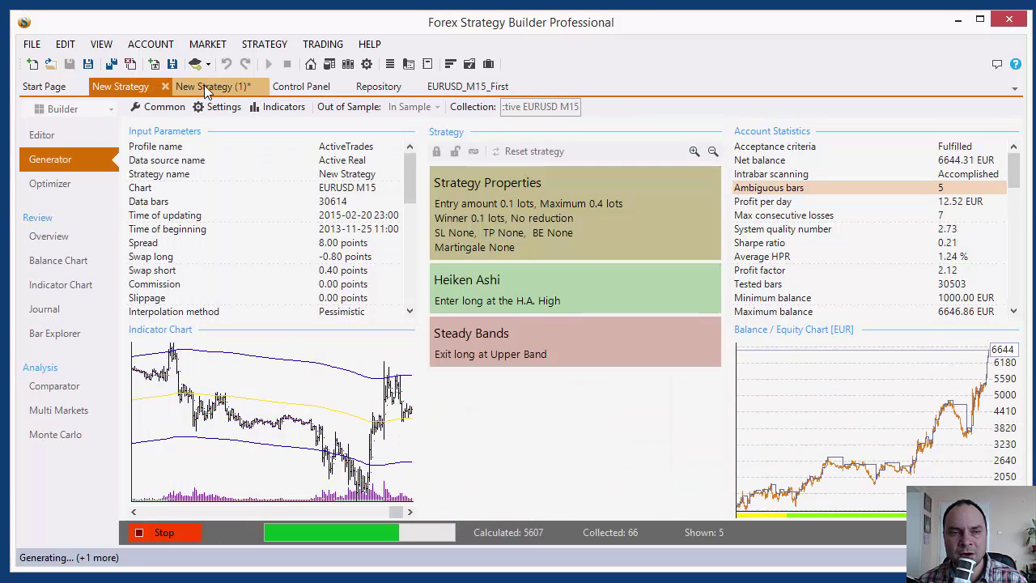